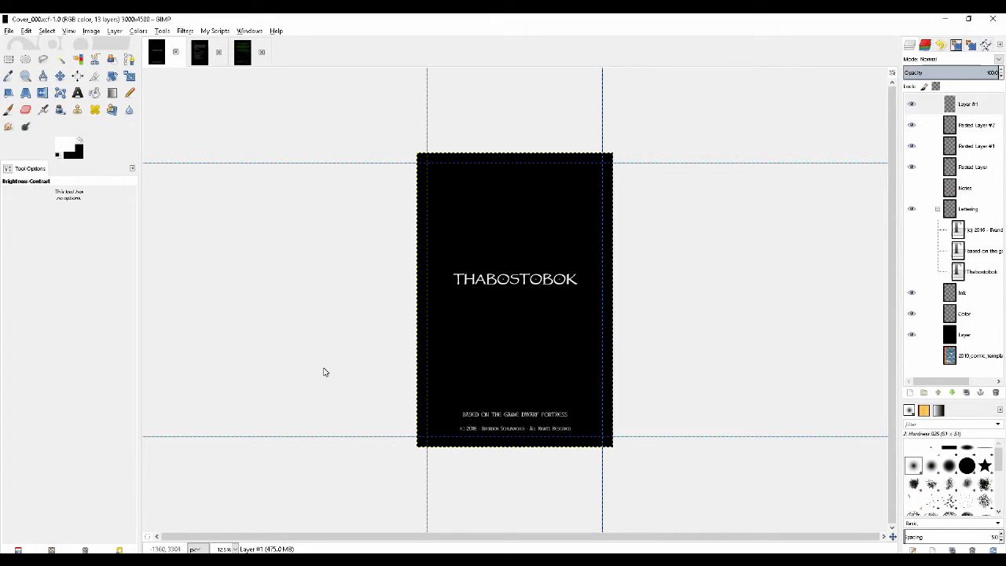
Cycle through the title cover, About/Credits and green intro pages, ending on the THABOSTOBOK cover.
left_click(201, 55)
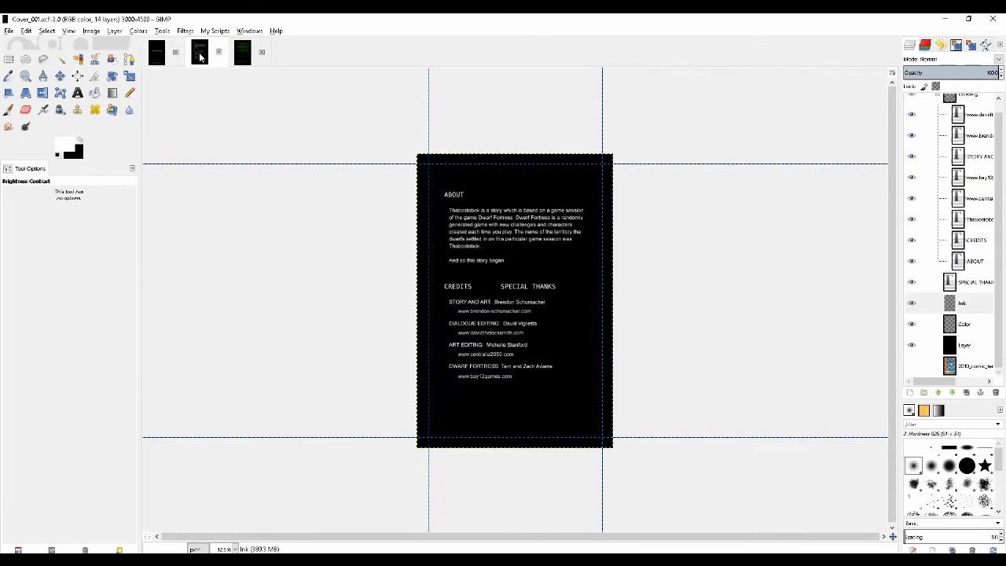
left_click(250, 54)
left_click(202, 59)
left_click(160, 53)
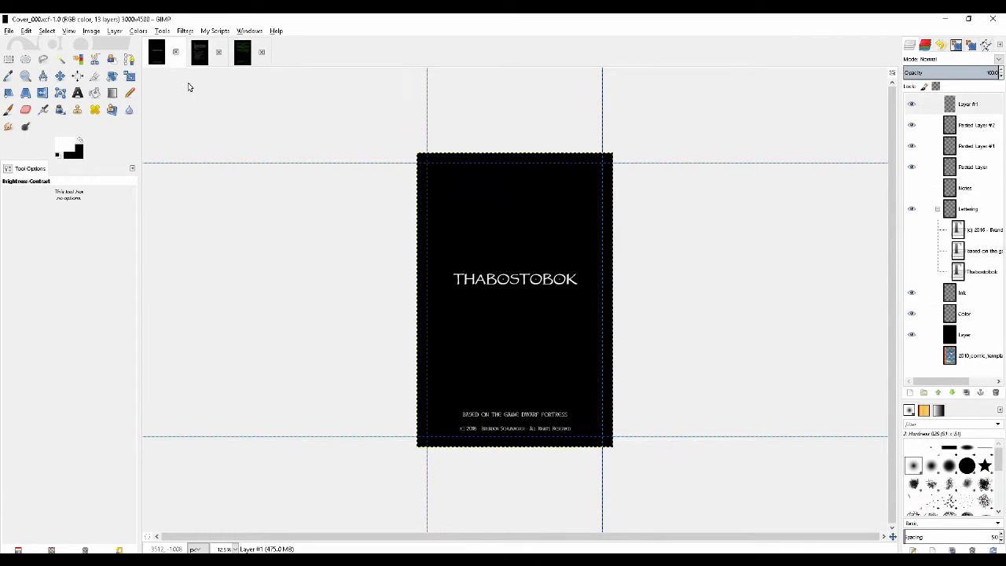
left_click(199, 52)
left_click(242, 52)
left_click(200, 52)
left_click(161, 53)
left_click(200, 53)
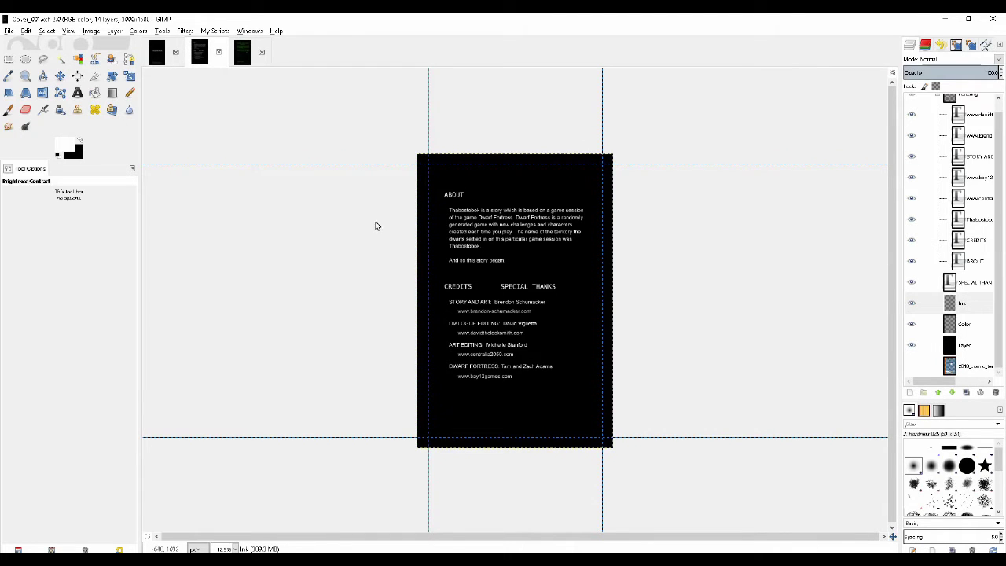
left_click(156, 51)
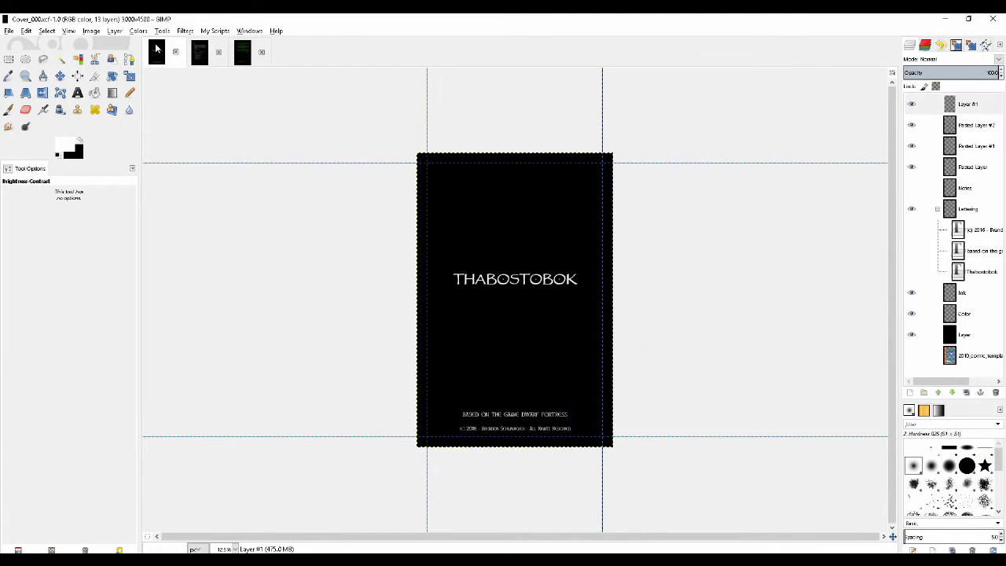
left_click(211, 52)
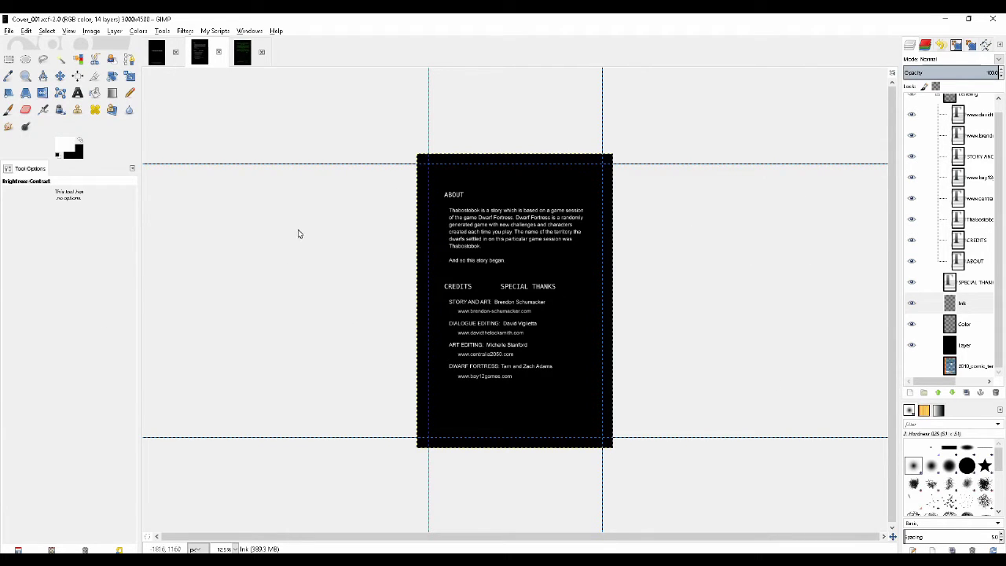
left_click(243, 53)
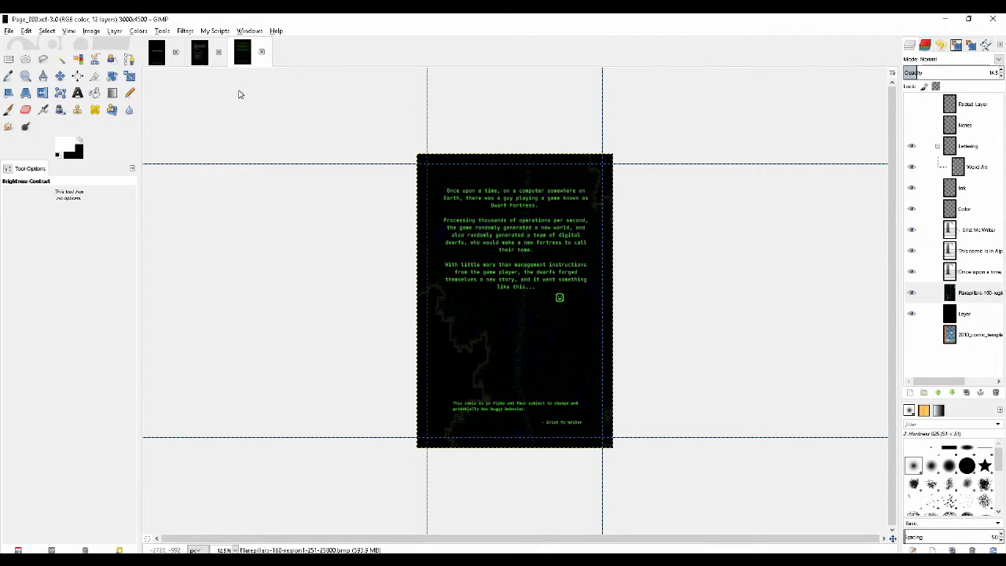
left_click(209, 51)
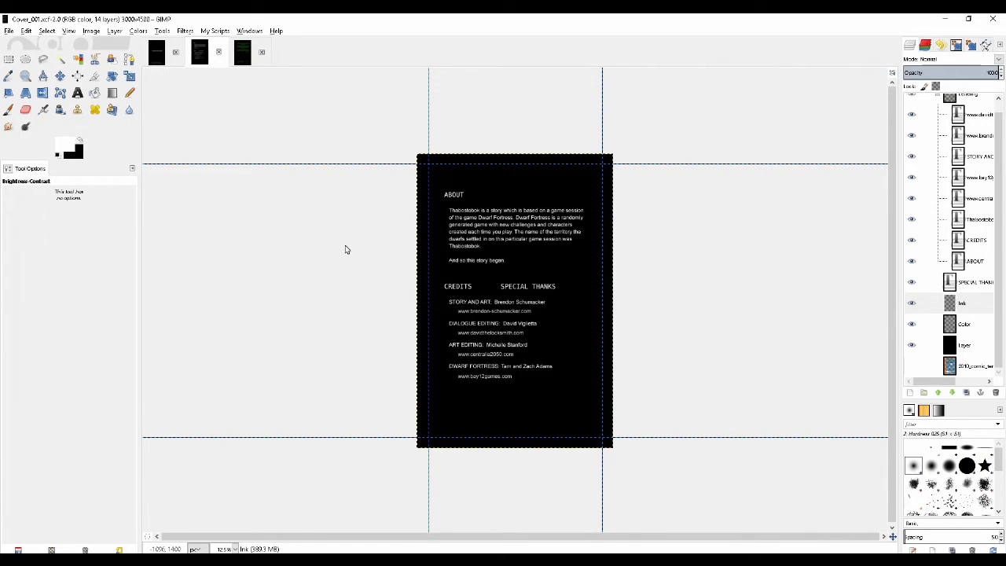
left_click(160, 50)
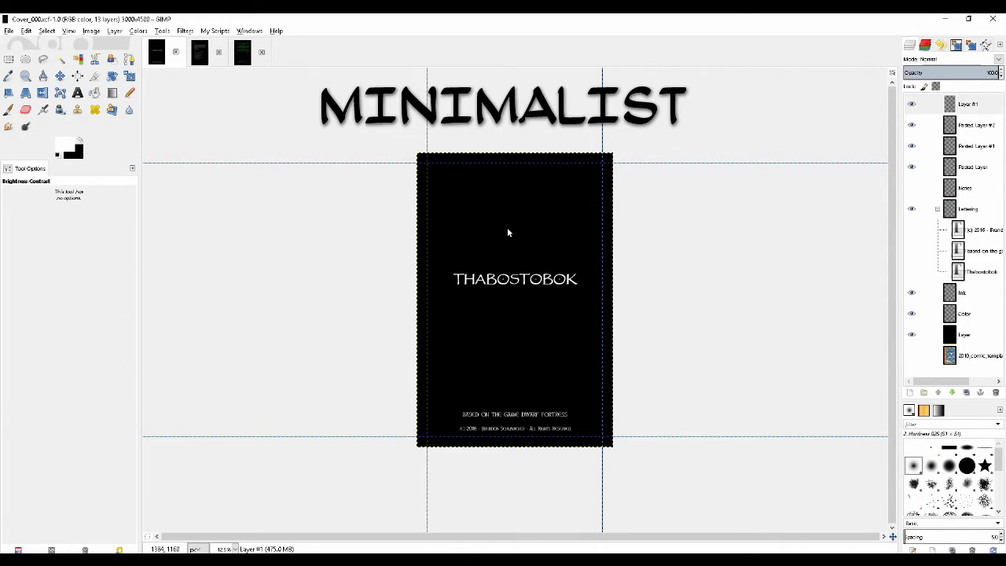
Zoom in and out on the THABOSTOBOK cover to inspect its lettering.
scroll(507, 258, "up", 1)
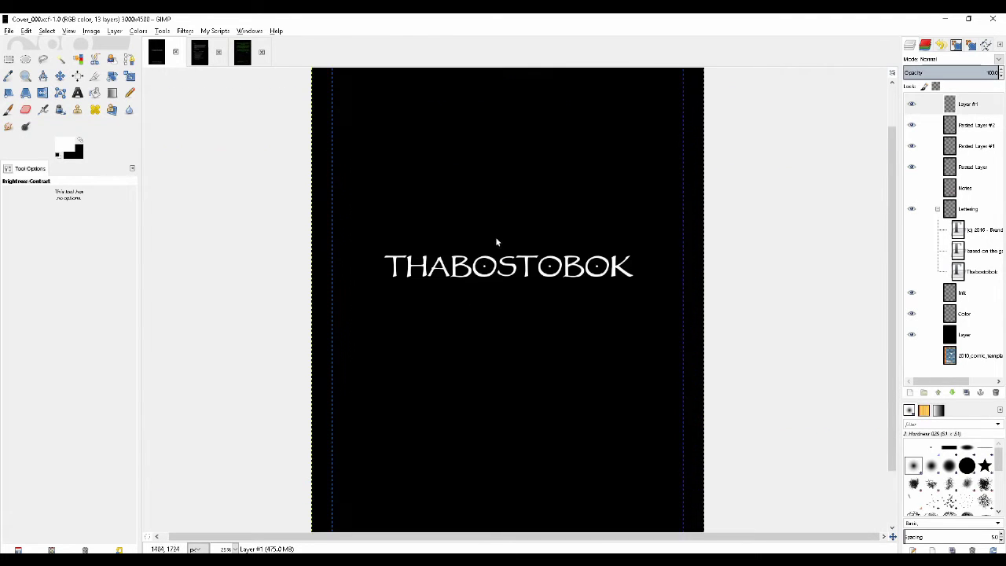
scroll(501, 233, "up", 1)
scroll(501, 234, "down", 3)
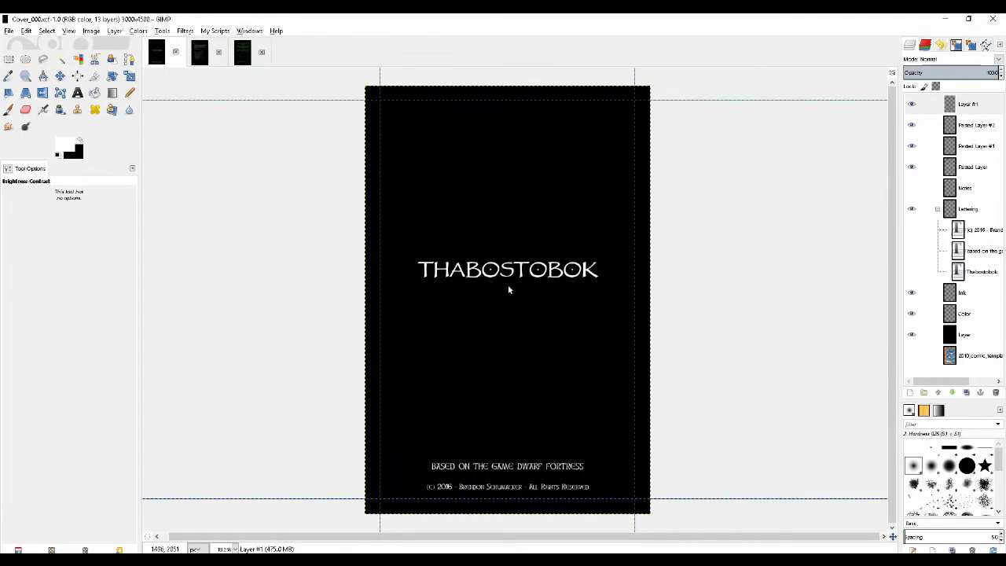
scroll(510, 292, "up", 2)
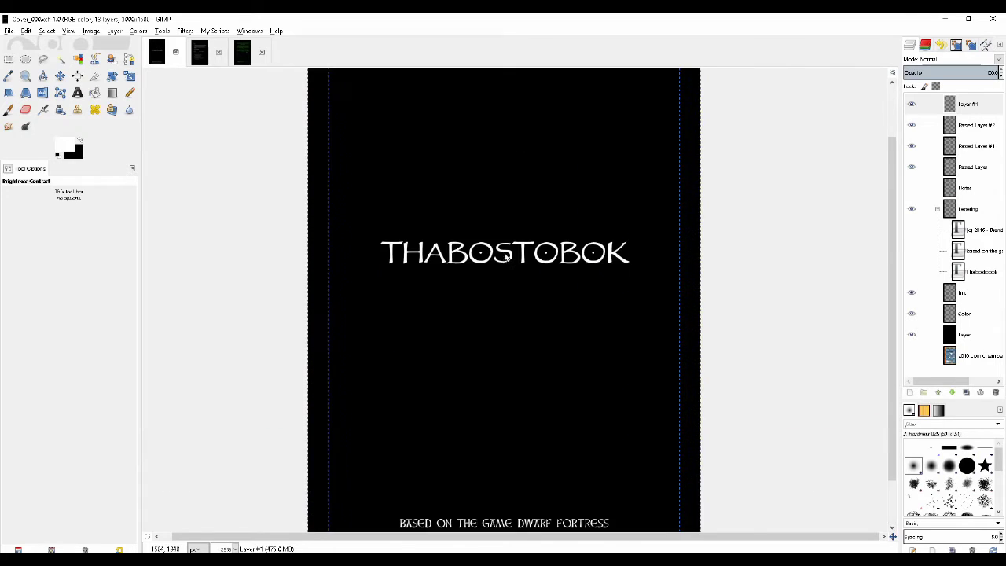
scroll(507, 295, "down", 2)
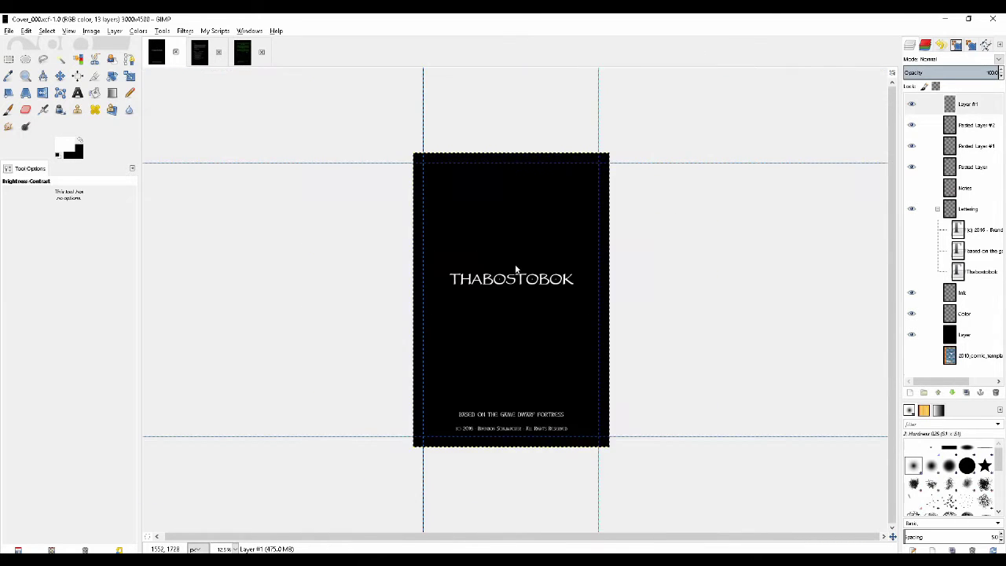
scroll(516, 271, "up", 1)
scroll(508, 247, "up", 1)
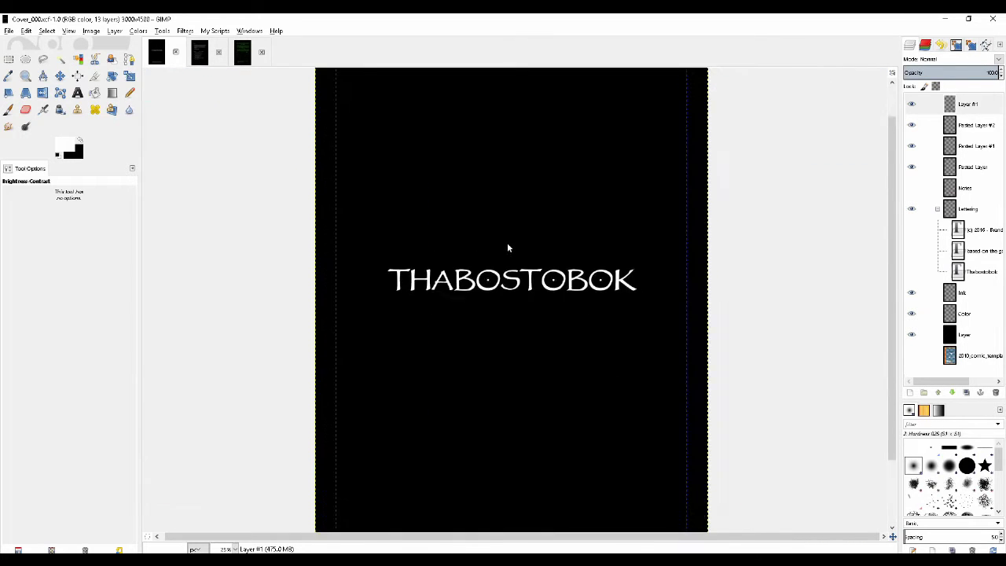
scroll(507, 248, "down", 3)
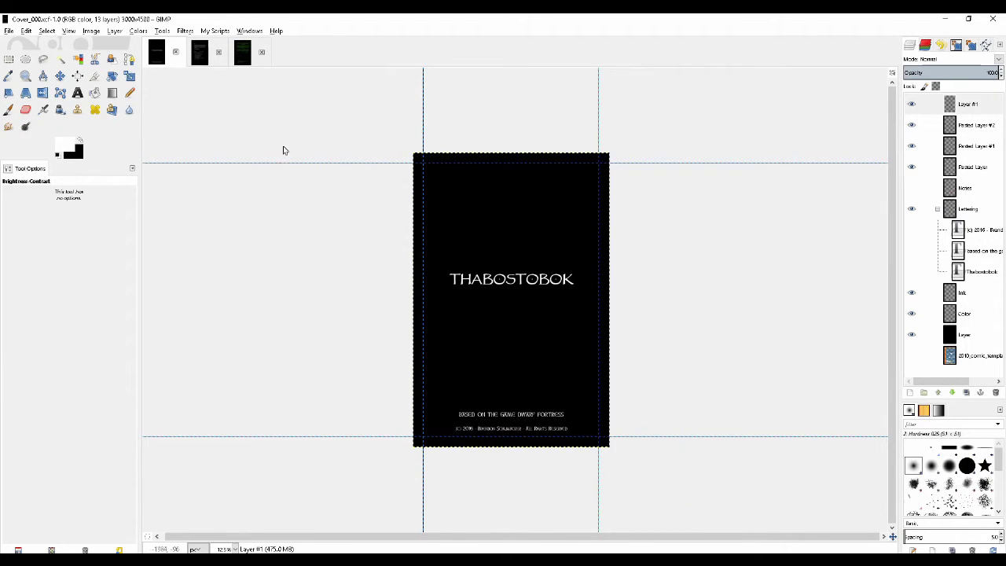
Bring up the green intro page and zoom in and out on its map and text.
left_click(202, 59)
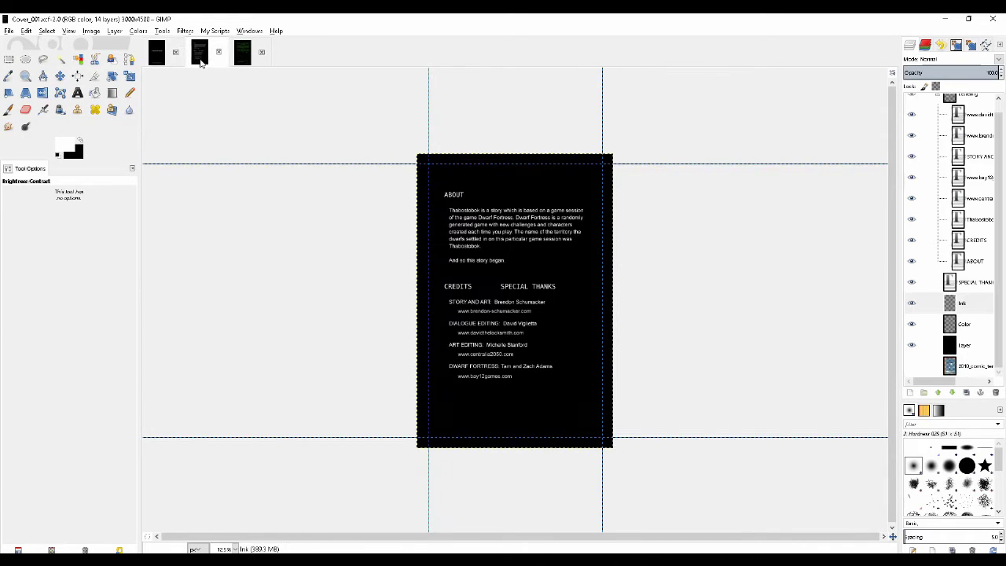
left_click(243, 60)
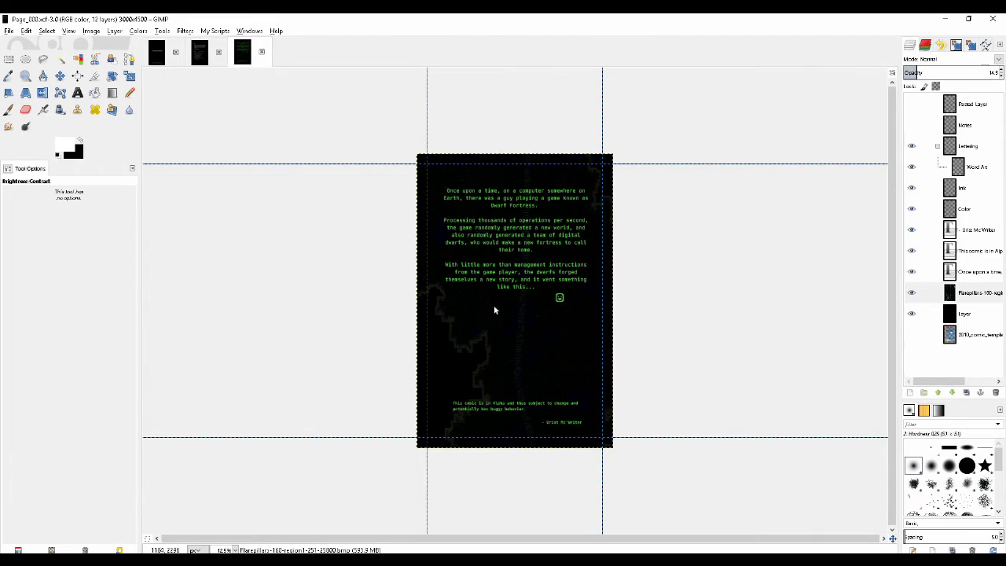
scroll(494, 305, "up", 4)
scroll(469, 286, "up", 3)
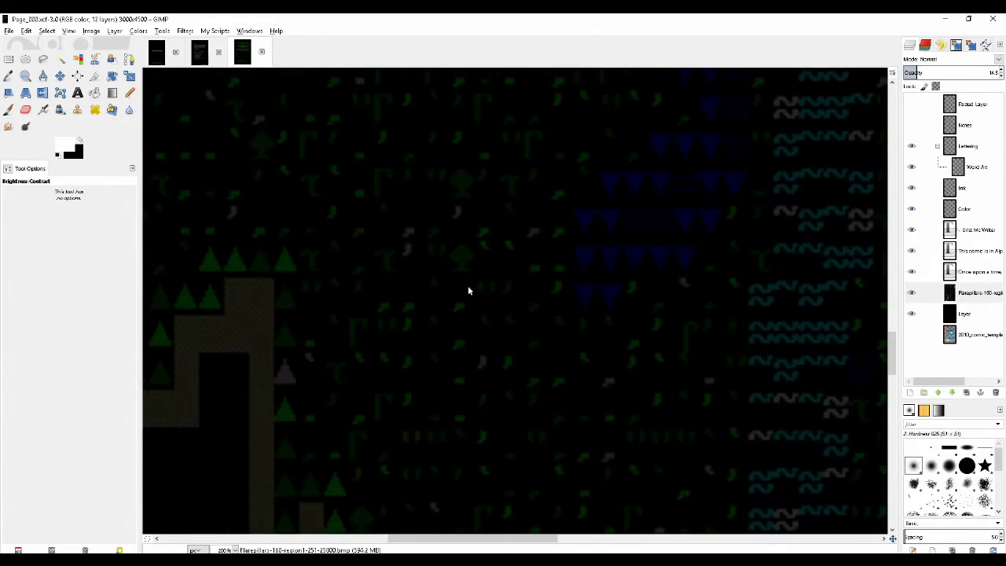
scroll(467, 286, "down", 2)
scroll(445, 266, "down", 4)
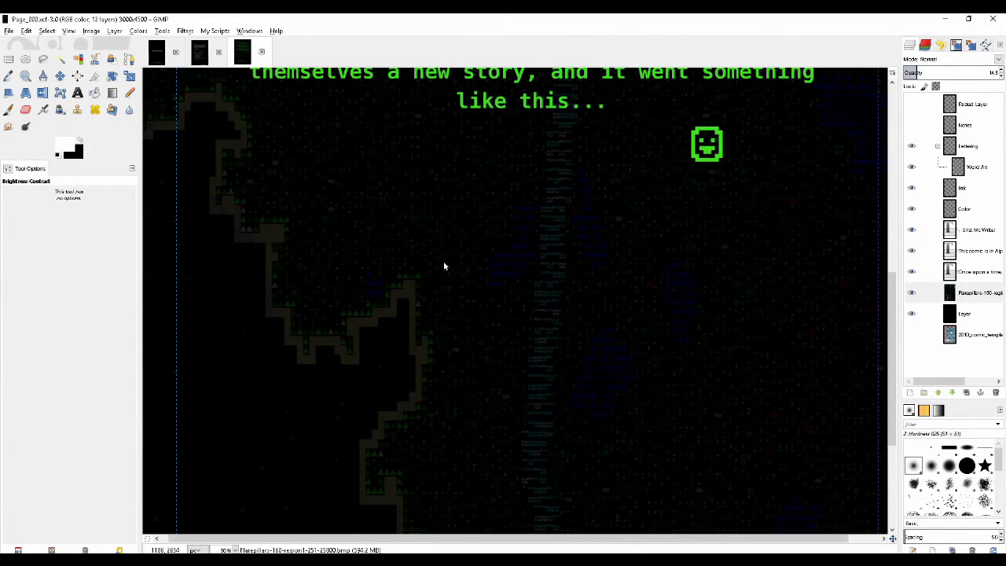
scroll(471, 298, "up", 1)
scroll(453, 281, "up", 5)
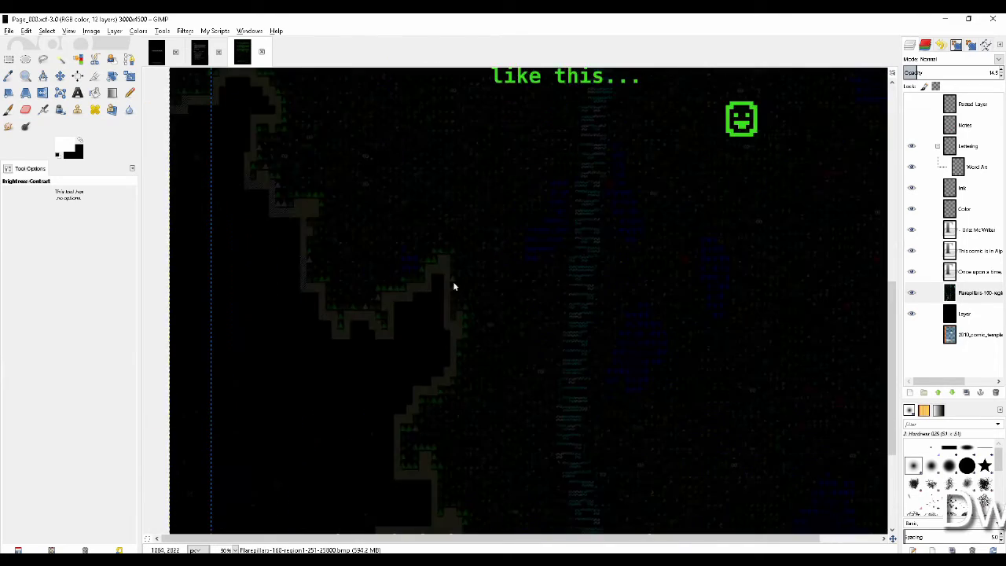
scroll(472, 255, "down", 5)
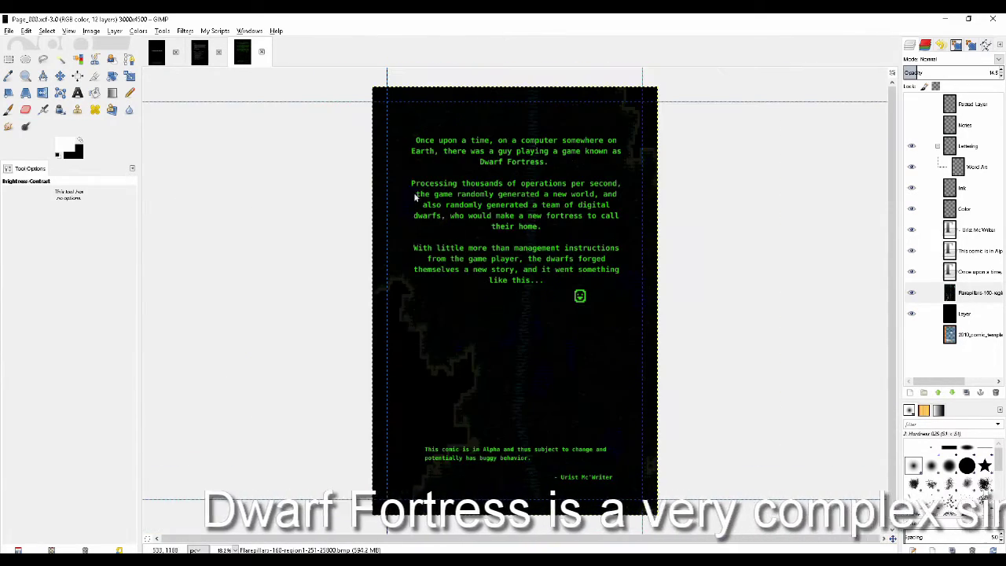
left_click(156, 52)
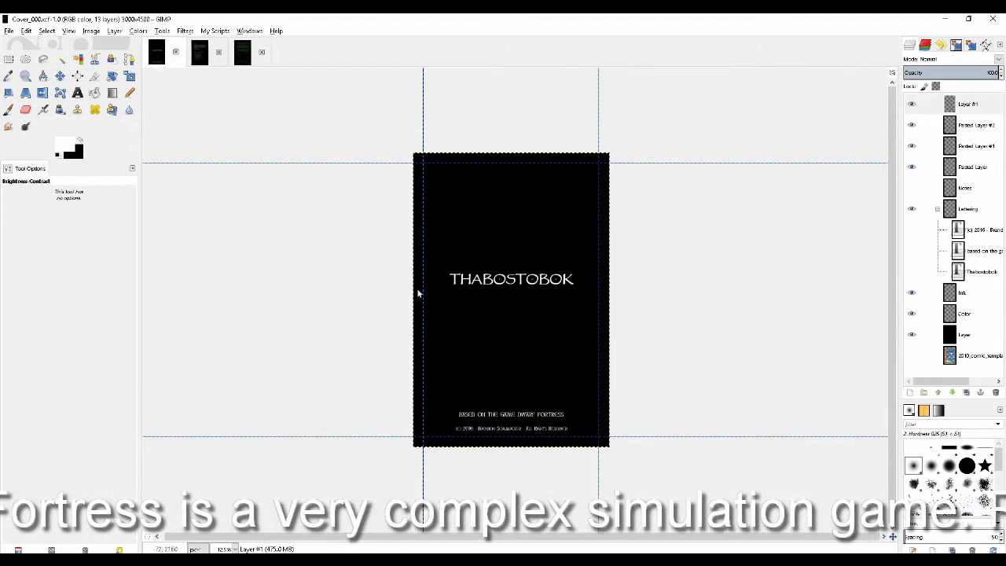
scroll(402, 280, "up", 1)
left_click_drag(412, 281, 438, 292)
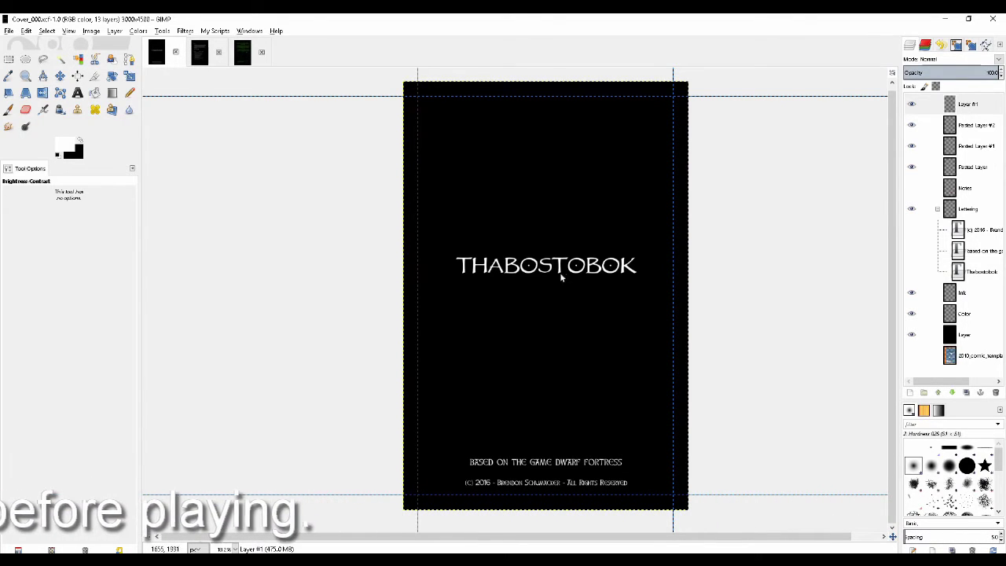
mouse_move(560, 278)
left_mouse_down()
mouse_move(555, 303)
mouse_move(552, 286)
left_mouse_up()
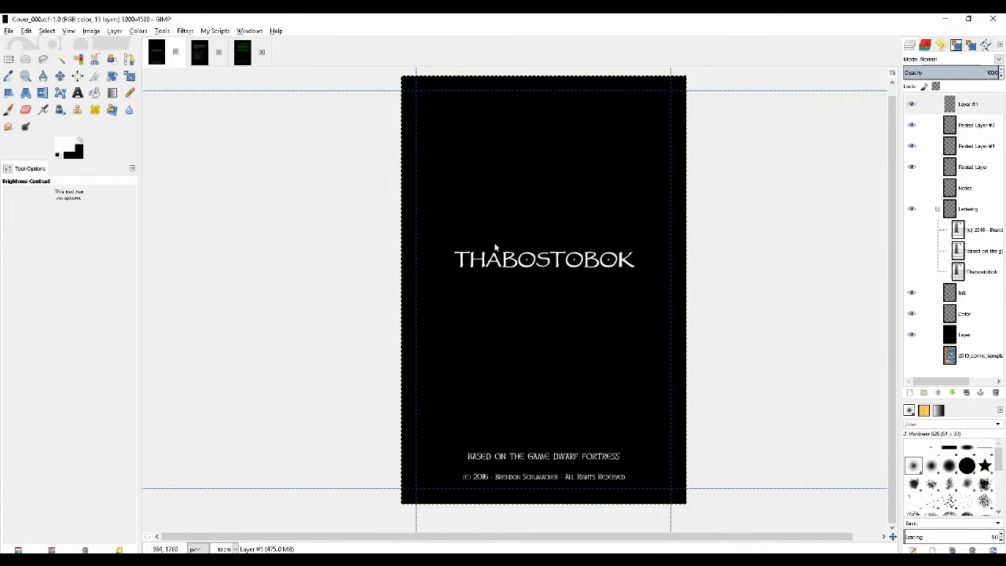
left_click_drag(493, 245, 481, 245)
scroll(484, 245, "up", 1)
scroll(488, 268, "down", 1)
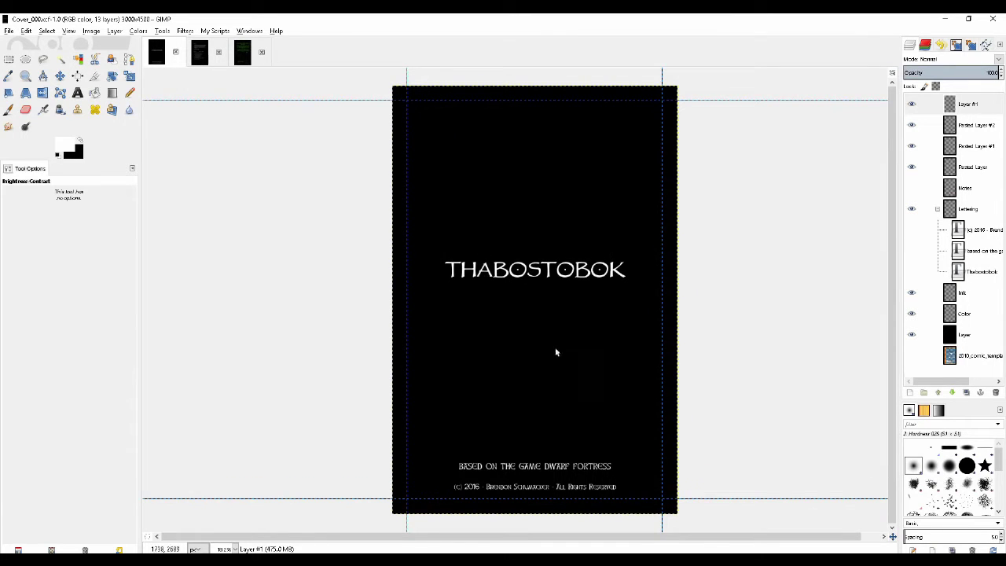
left_click_drag(550, 360, 555, 291)
scroll(539, 262, "up", 3)
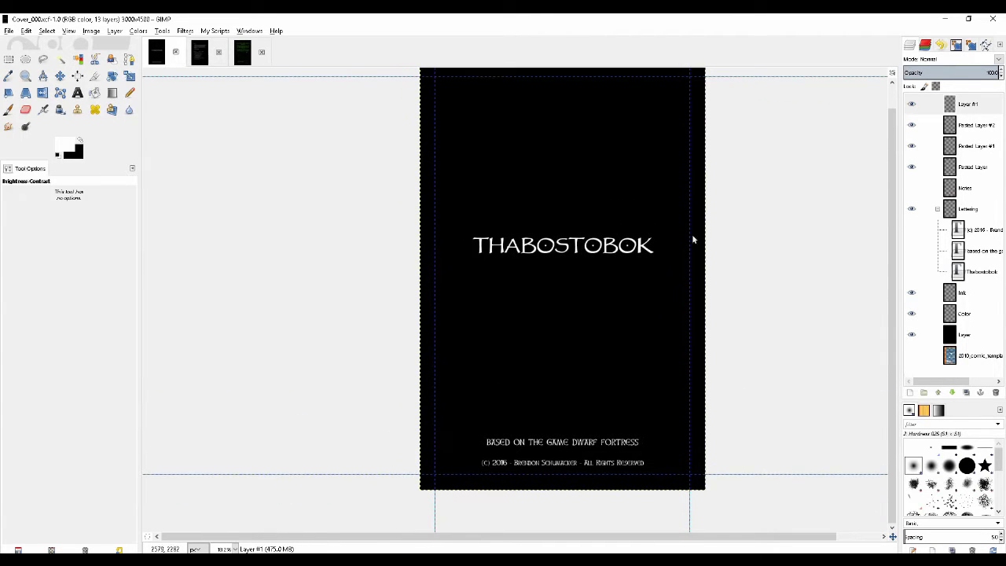
left_click_drag(555, 344, 553, 339)
scroll(561, 309, "down", 3)
scroll(545, 222, "up", 5)
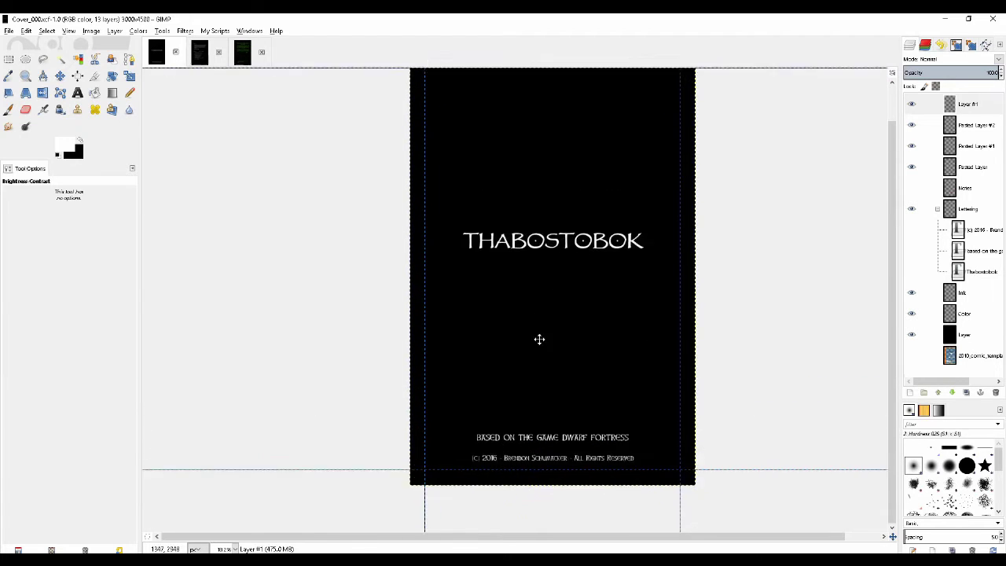
scroll(566, 218, "down", 2)
scroll(564, 307, "up", 1, "ctrl")
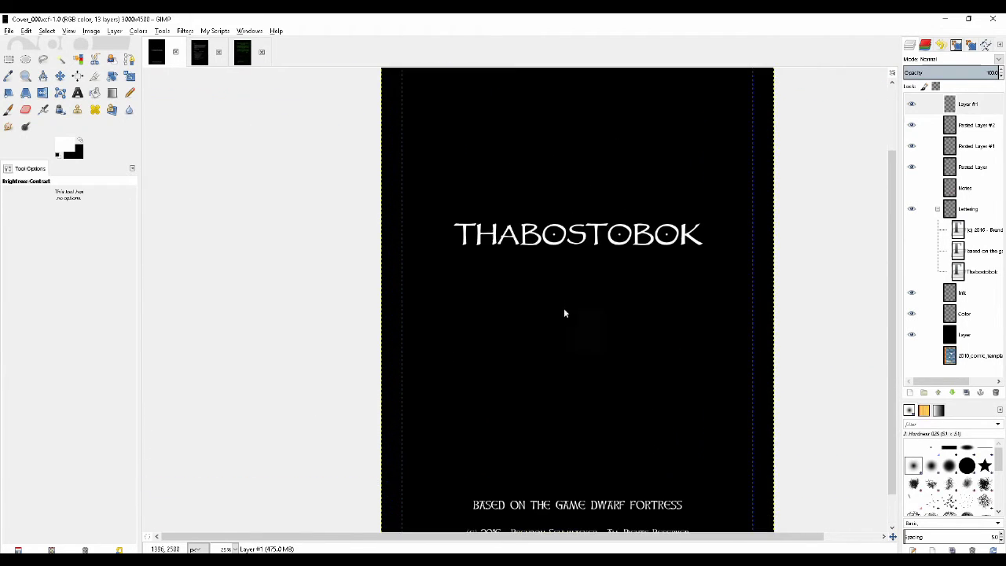
scroll(563, 302, "down", 1, "ctrl")
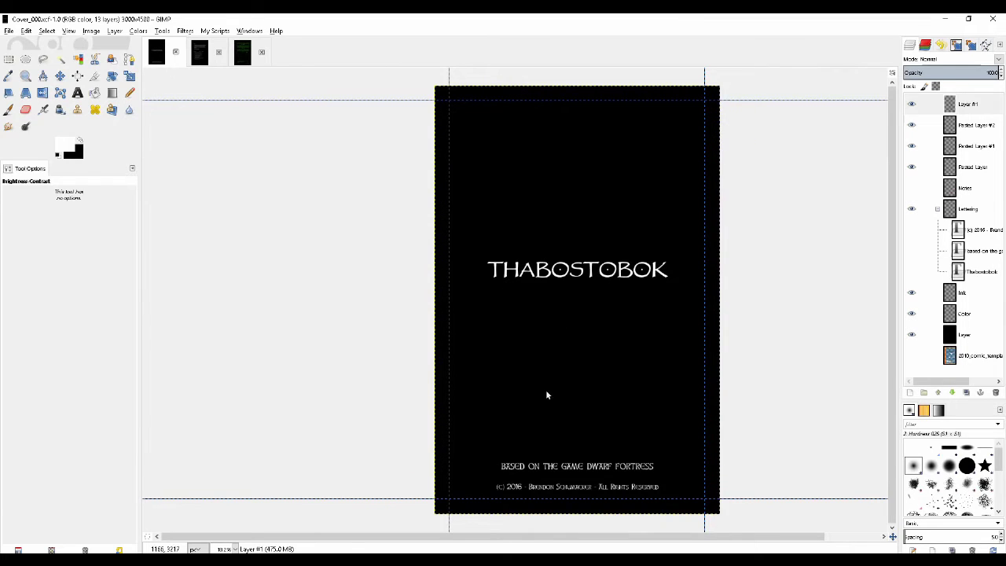
left_click_drag(548, 395, 549, 322)
scroll(574, 311, "up", 1, "ctrl")
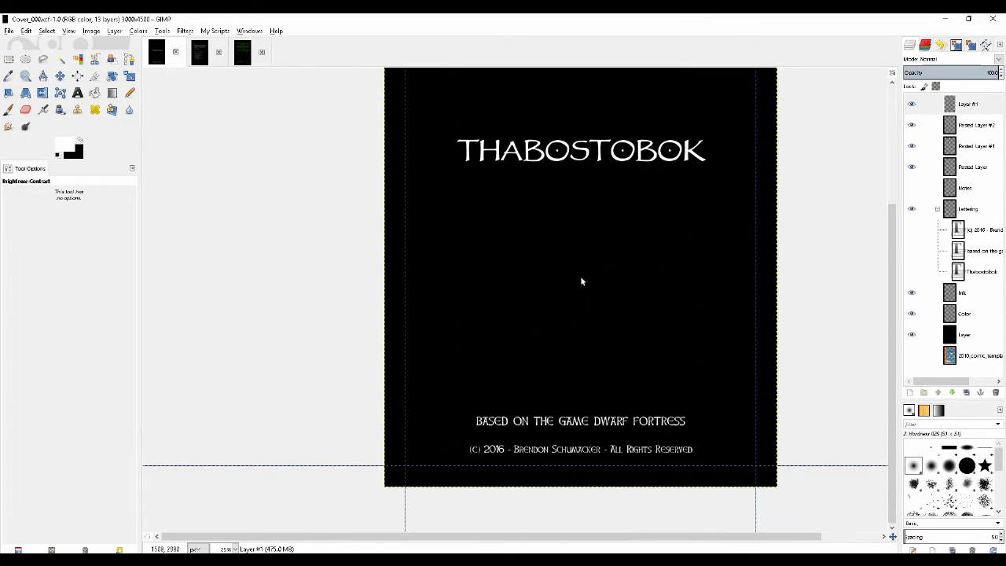
scroll(562, 291, "down", 3)
scroll(562, 283, "up", 2, "ctrl")
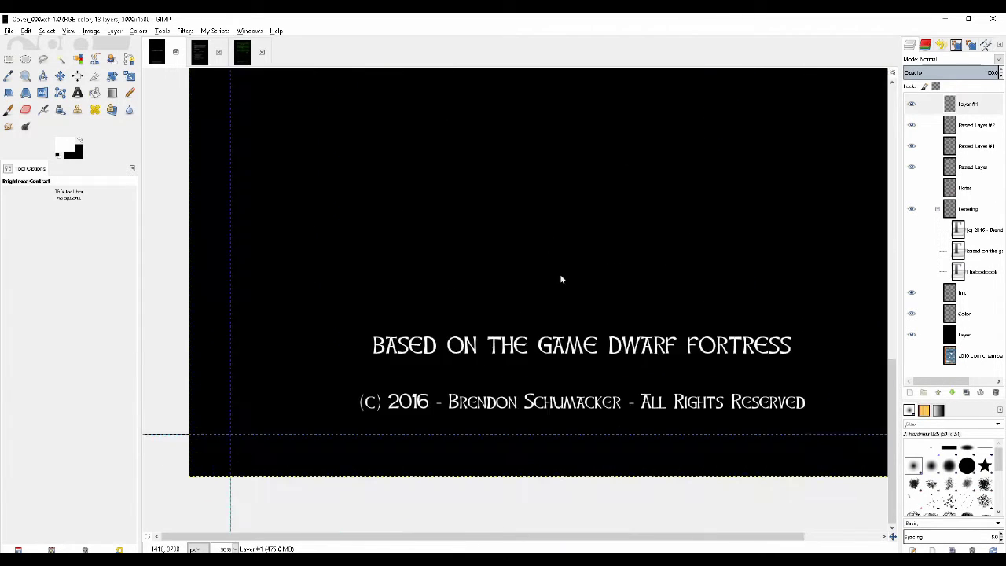
scroll(560, 279, "down", 1, "ctrl")
left_click_drag(561, 281, 543, 254)
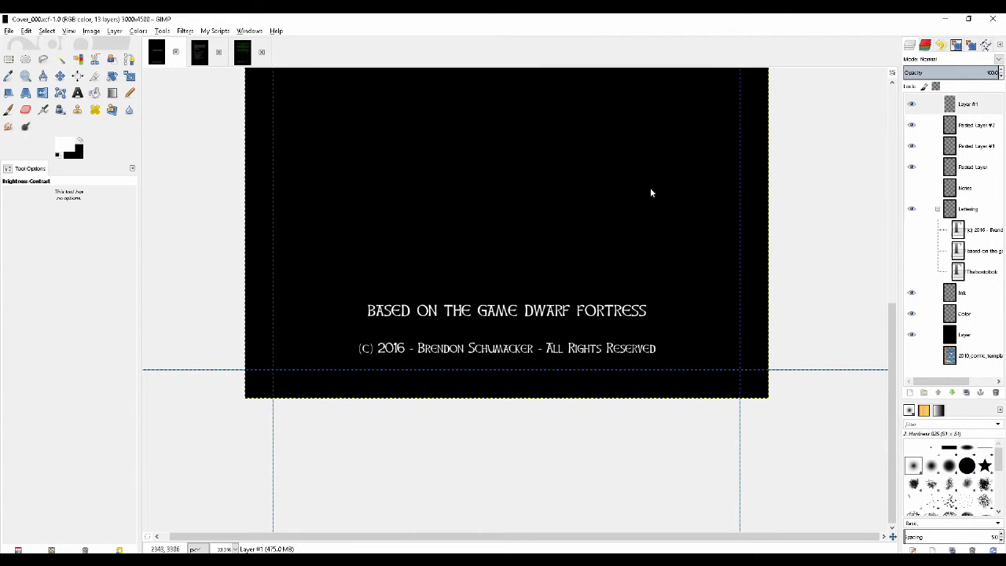
scroll(561, 234, "up", 3)
scroll(557, 220, "down", 1, "ctrl")
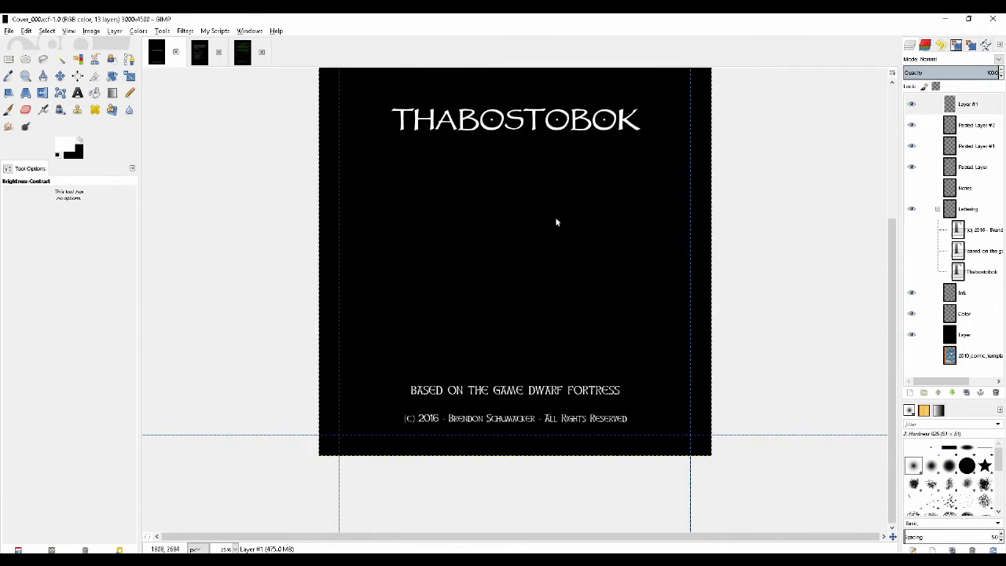
scroll(564, 286, "up", 2)
left_click_drag(564, 286, 548, 206)
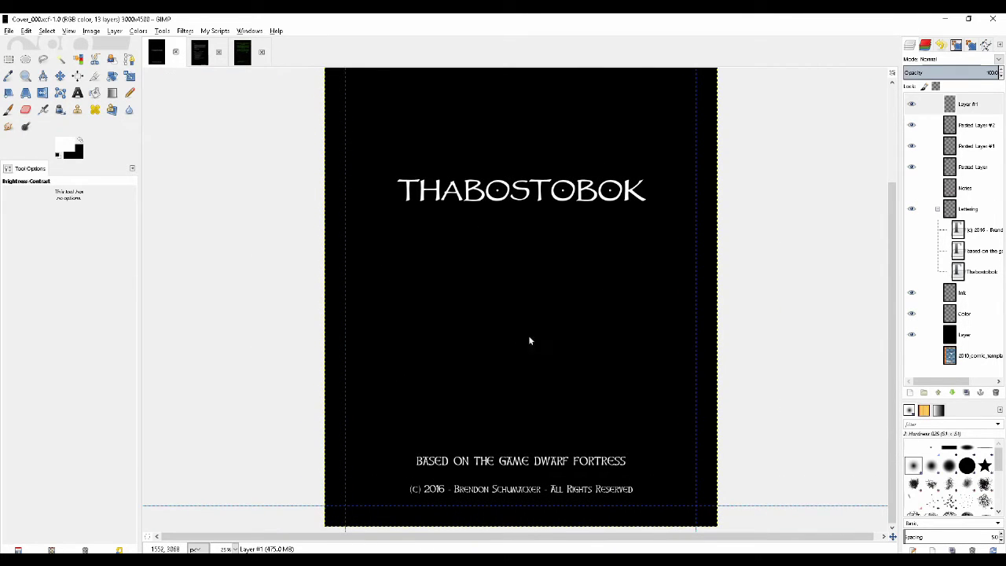
left_click_drag(530, 340, 476, 231)
scroll(537, 282, "up", 2)
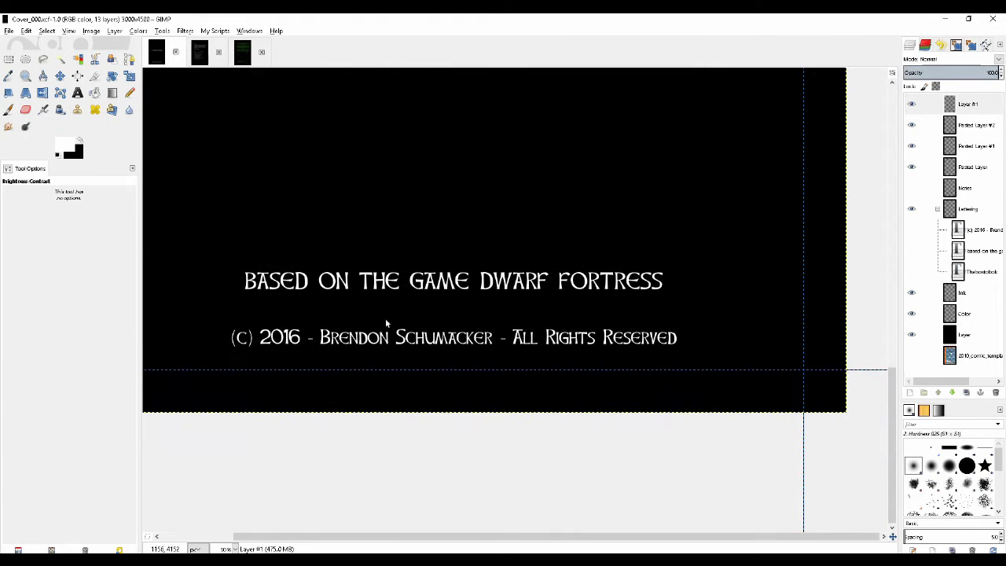
left_click_drag(310, 307, 378, 296)
scroll(403, 295, "up", 1)
scroll(378, 296, "down", 3)
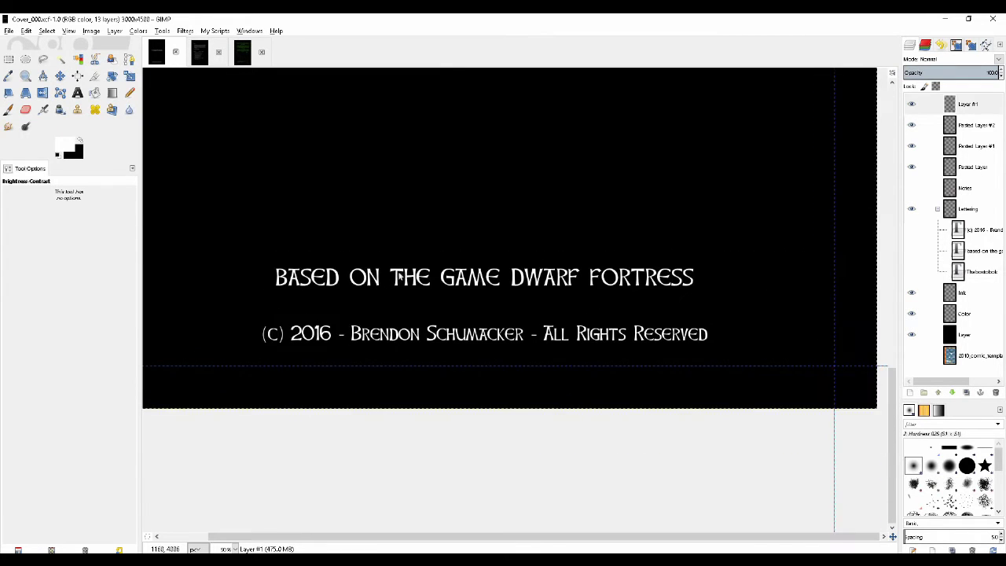
scroll(403, 265, "up", 3)
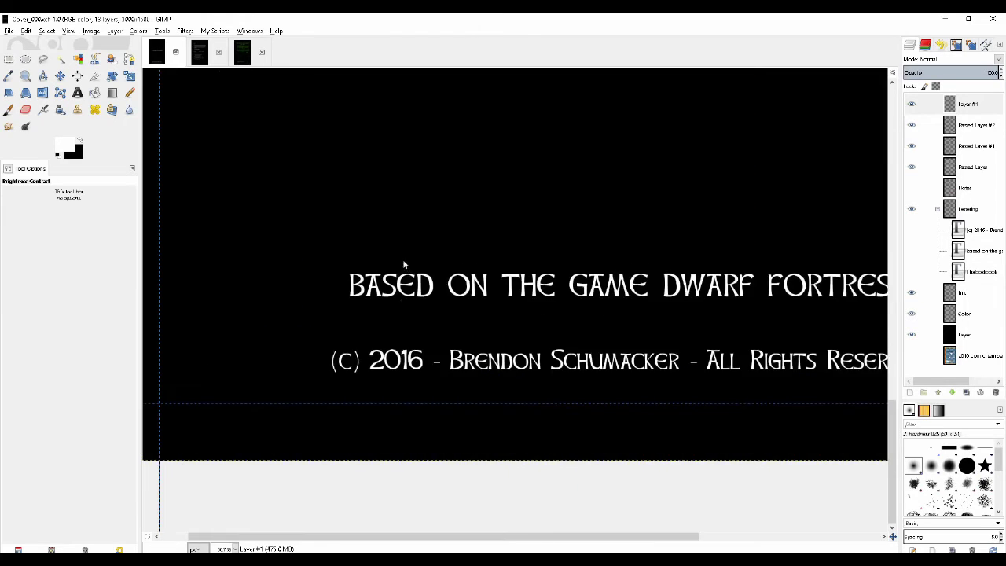
left_click_drag(430, 259, 420, 250)
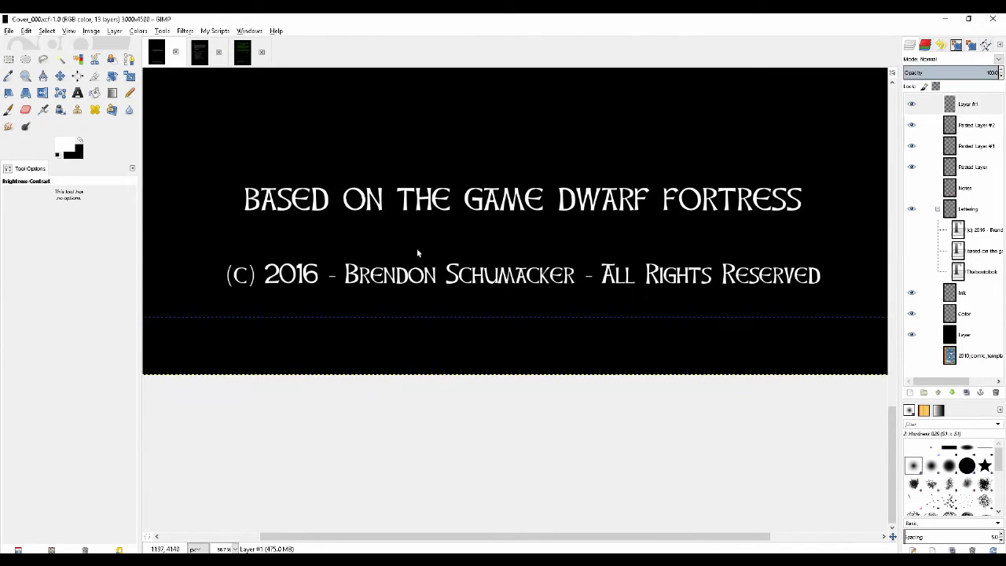
scroll(417, 245, "down", 1)
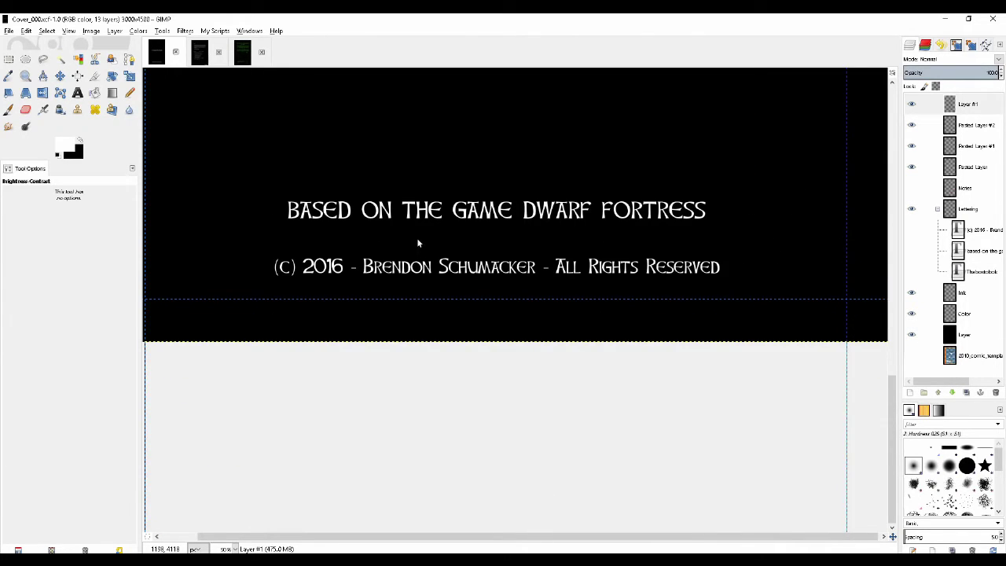
scroll(417, 240, "up", 3)
left_click_drag(412, 292, 427, 182)
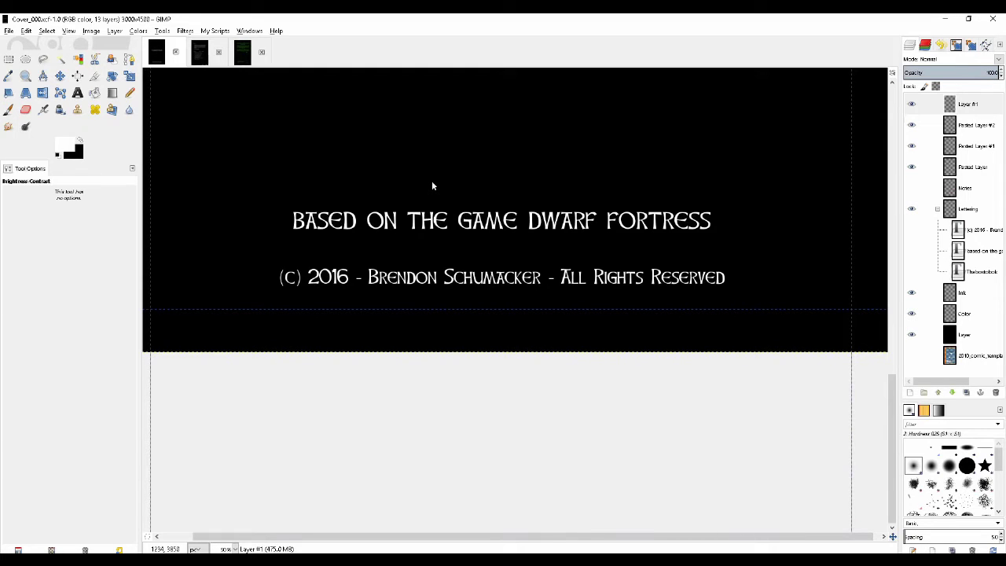
scroll(468, 186, "down", 1)
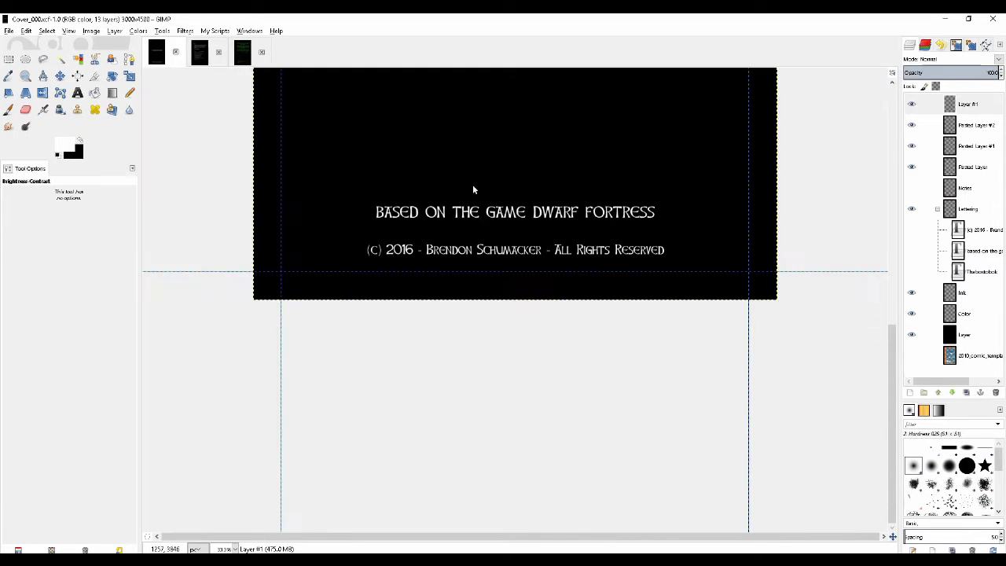
scroll(464, 189, "up", 3)
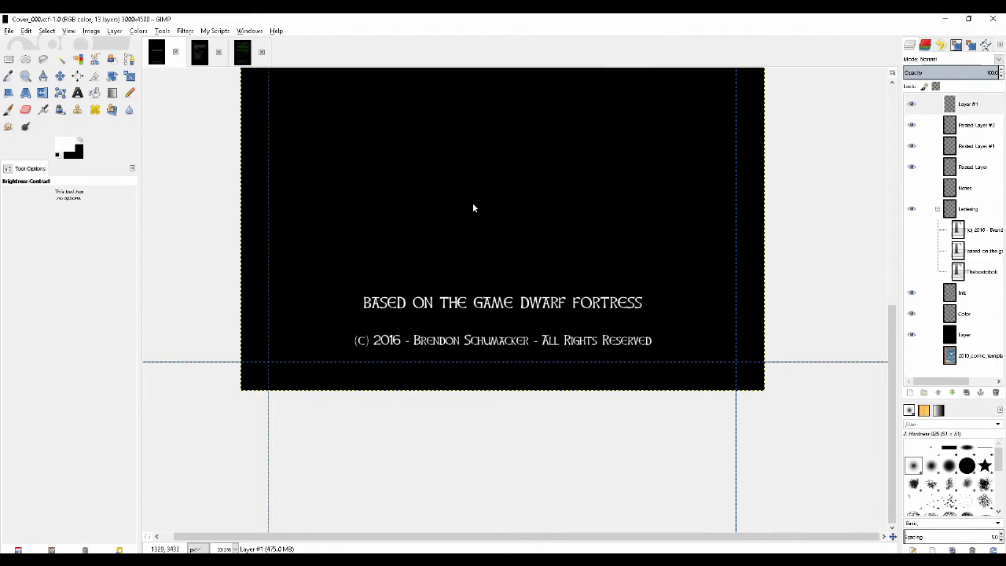
left_click_drag(472, 208, 461, 184)
left_click_drag(476, 254, 478, 193)
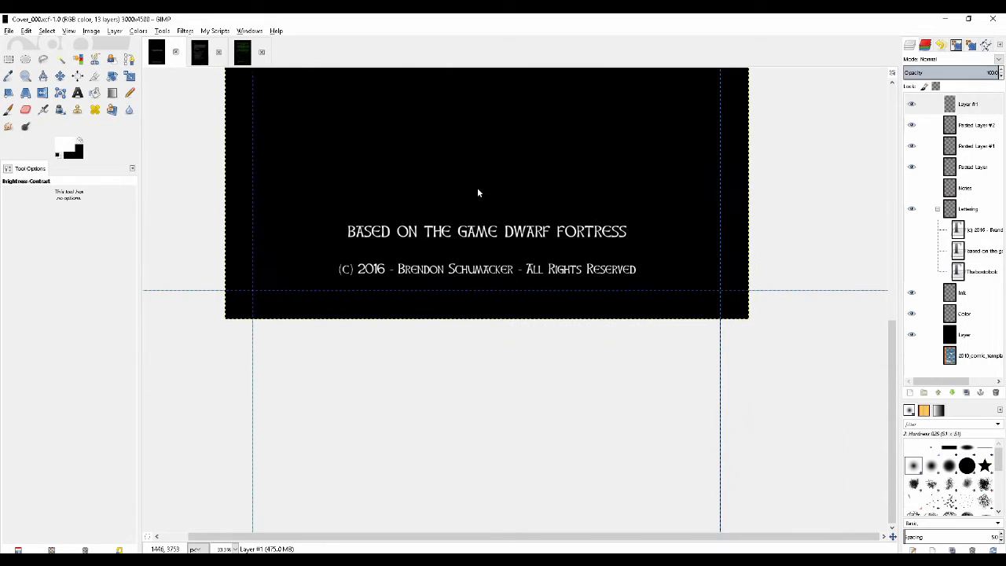
scroll(477, 188, "up", 1)
scroll(477, 188, "up", 2)
scroll(470, 180, "down", 3)
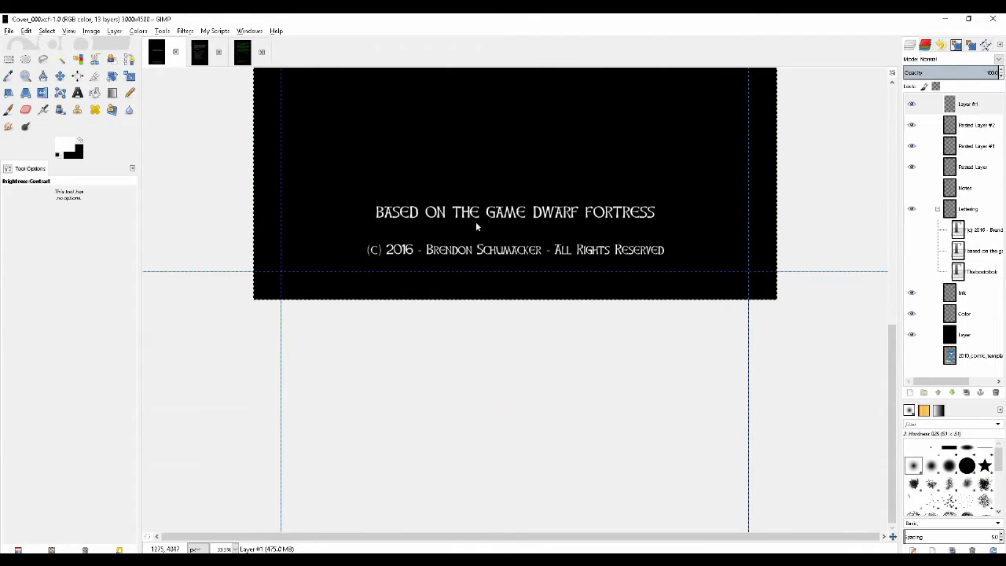
scroll(476, 225, "up", 2)
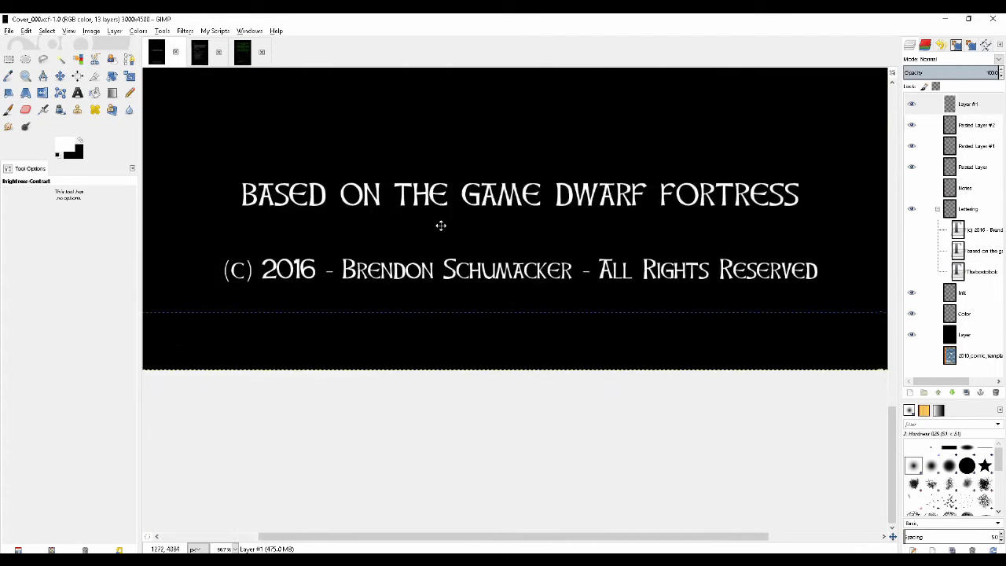
scroll(439, 224, "down", 1)
scroll(440, 224, "down", 1)
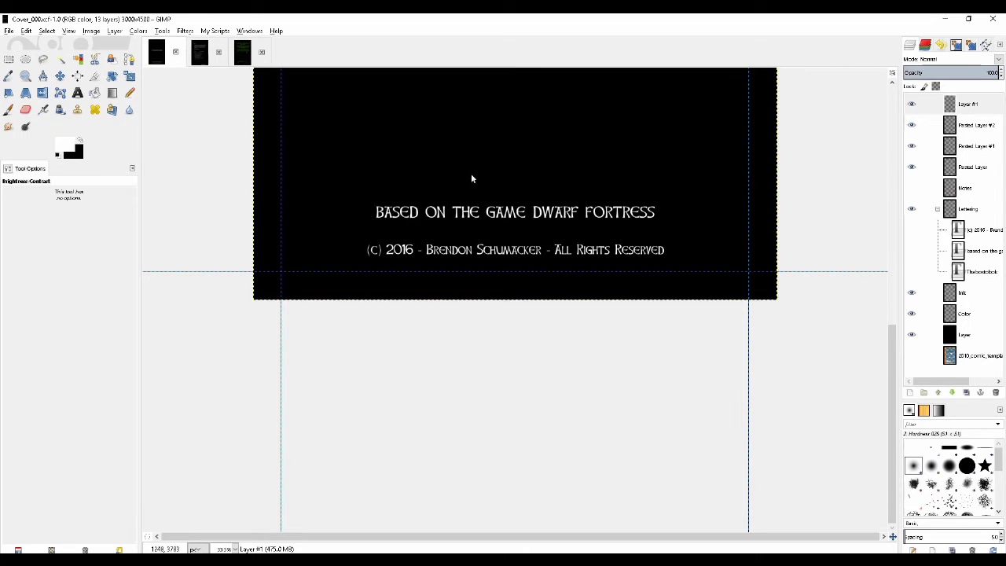
scroll(469, 196, "down", 1)
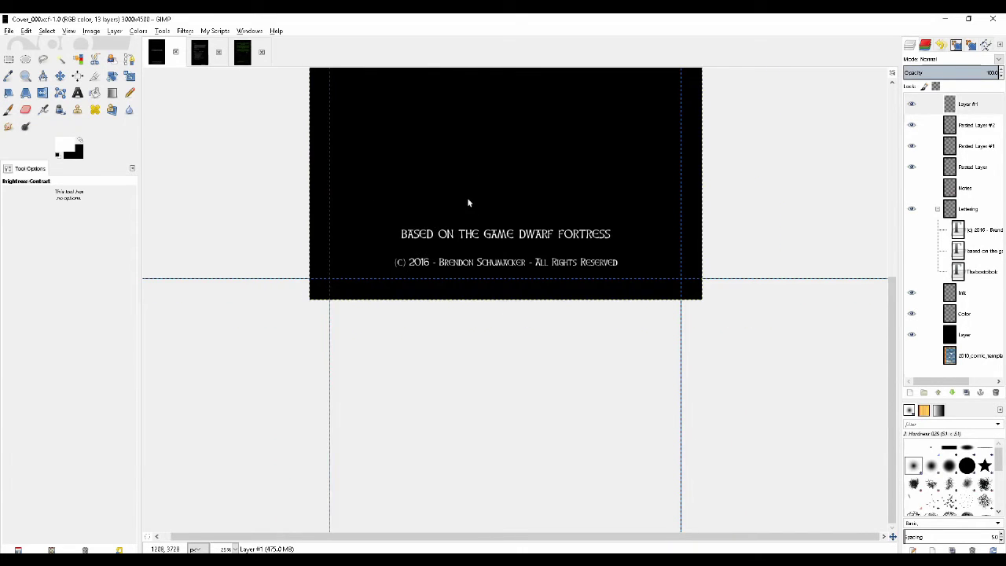
scroll(467, 184, "up", 5)
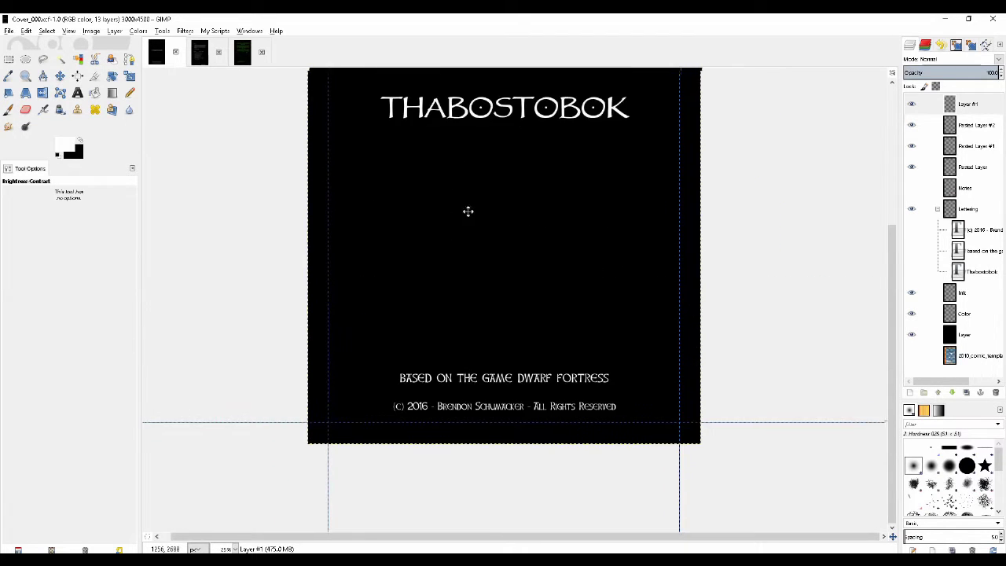
scroll(467, 231, "up", 6)
scroll(465, 377, "down", 2)
scroll(472, 279, "down", 5)
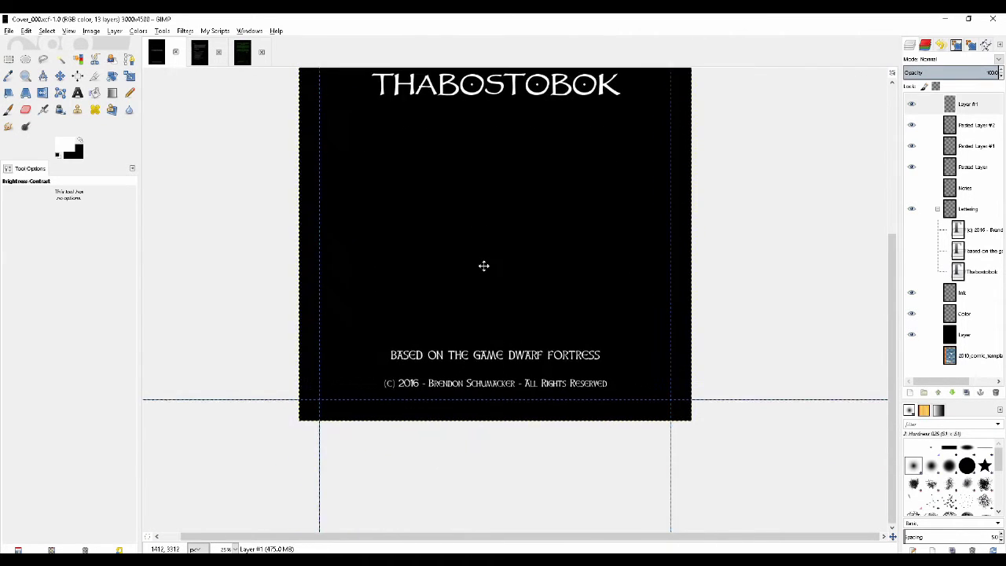
scroll(494, 188, "down", 3)
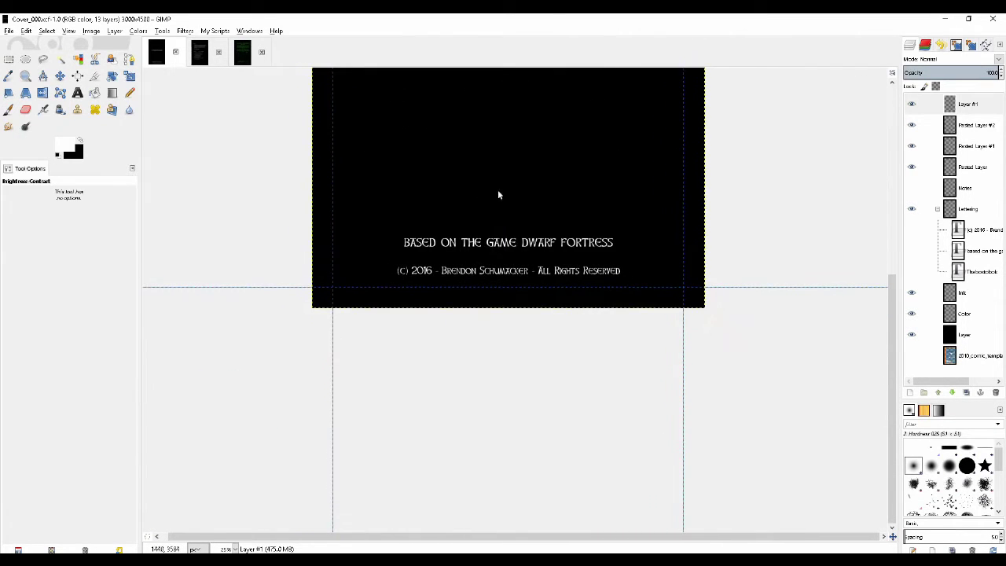
scroll(497, 196, "up", 6)
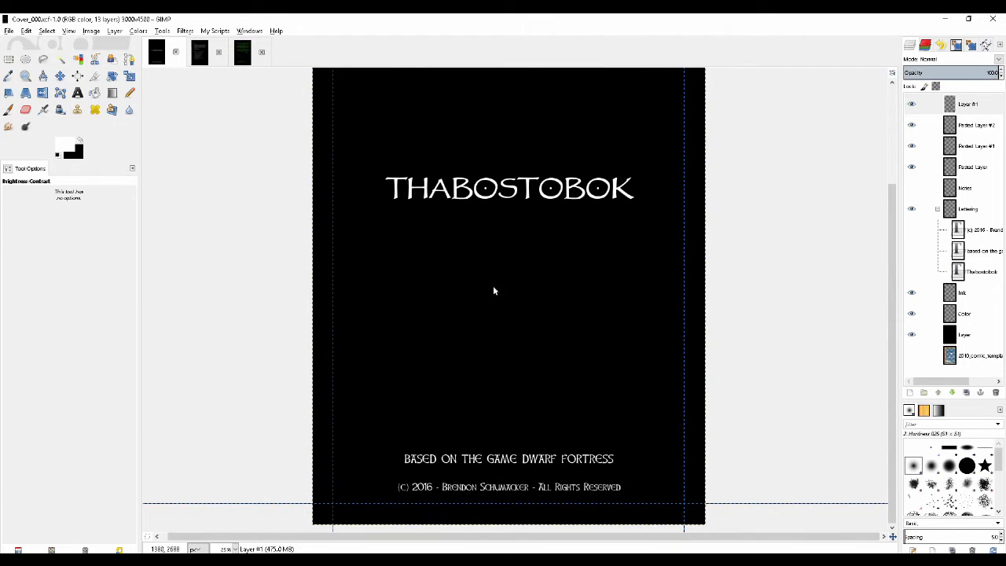
scroll(492, 298, "down", 4)
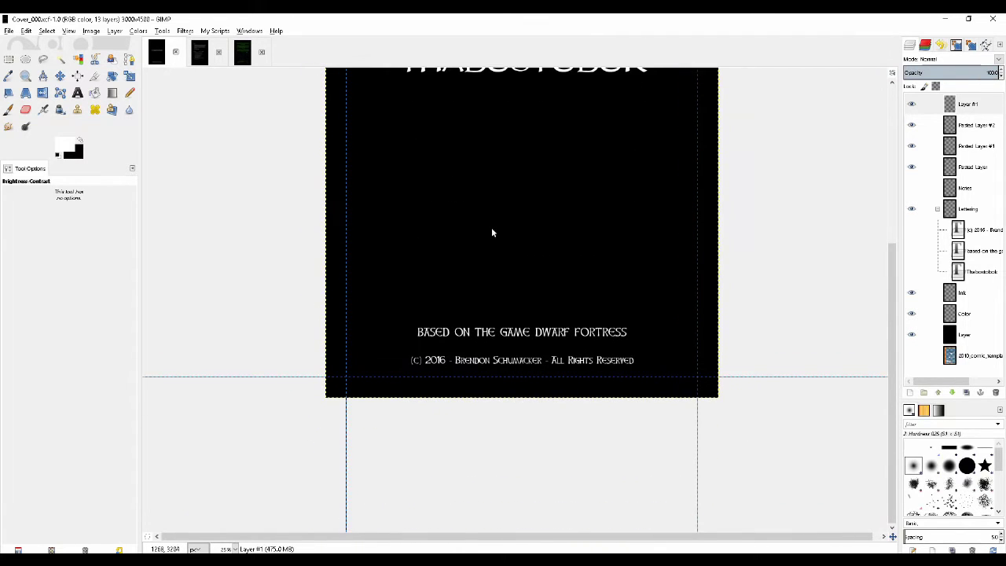
scroll(493, 252, "down", 3)
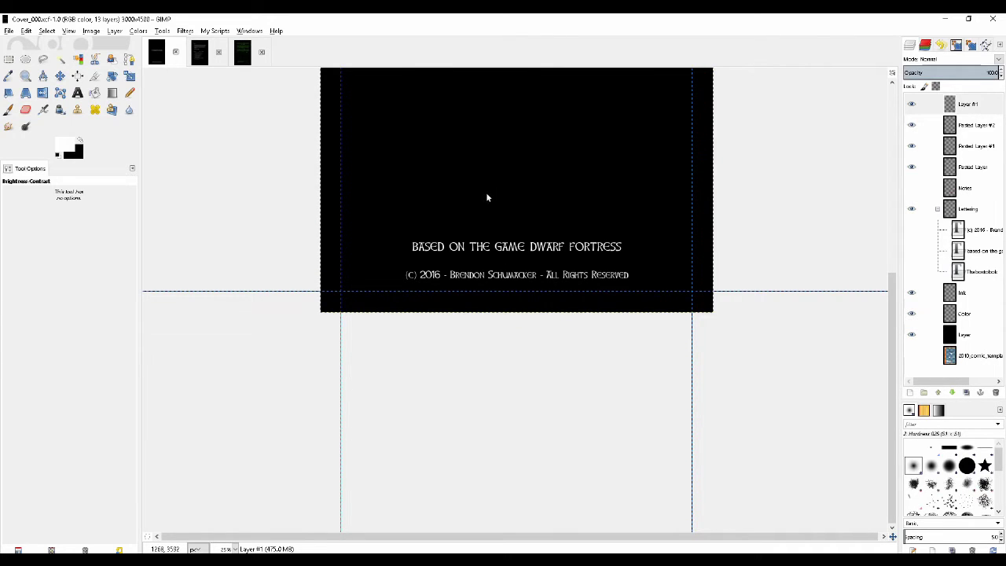
scroll(488, 197, "up", 1)
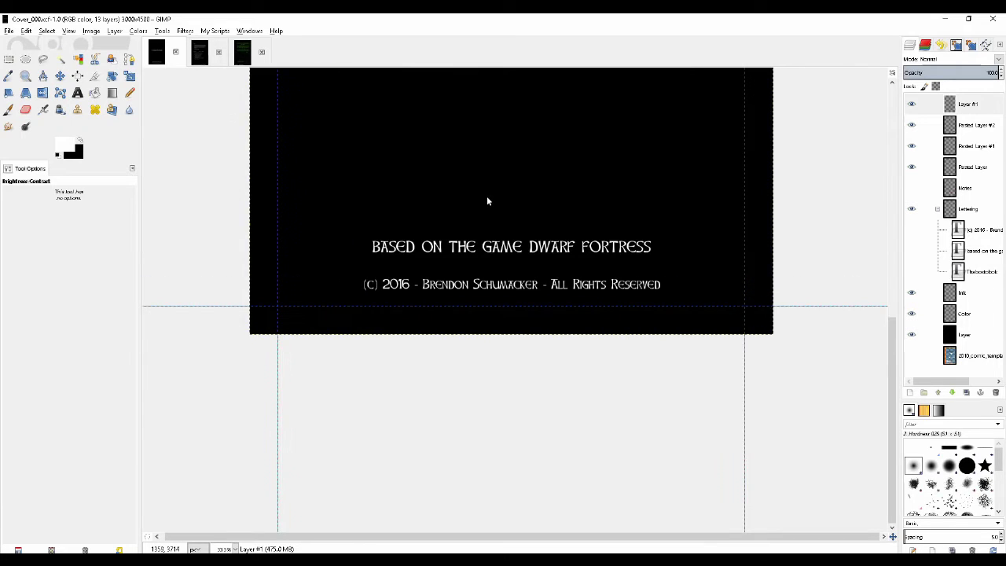
scroll(490, 169, "down", 1)
scroll(488, 197, "up", 3)
scroll(490, 217, "down", 3)
scroll(503, 236, "up", 2)
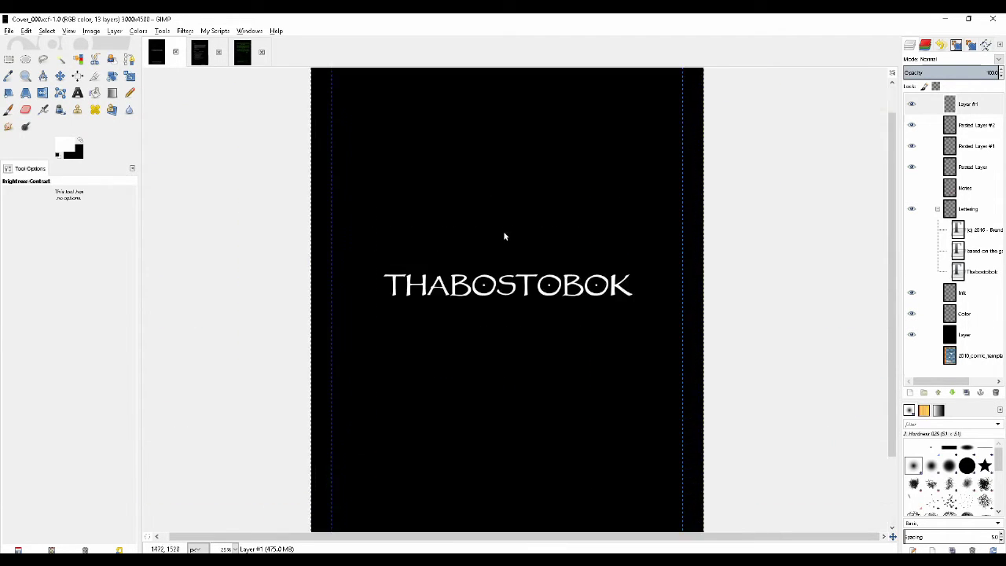
scroll(502, 236, "up", 1)
scroll(500, 236, "down", 2)
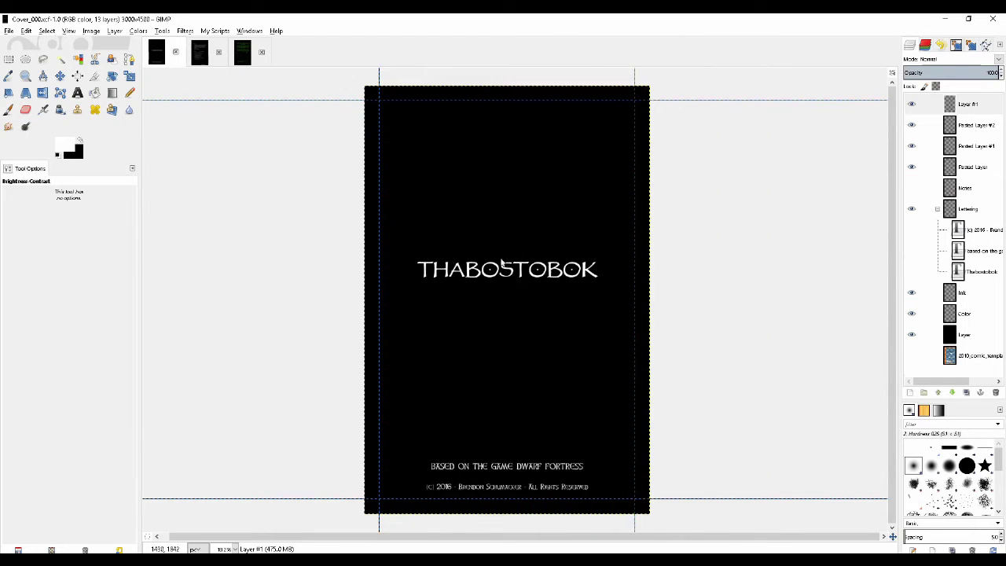
scroll(499, 277, "up", 2)
scroll(501, 274, "down", 2)
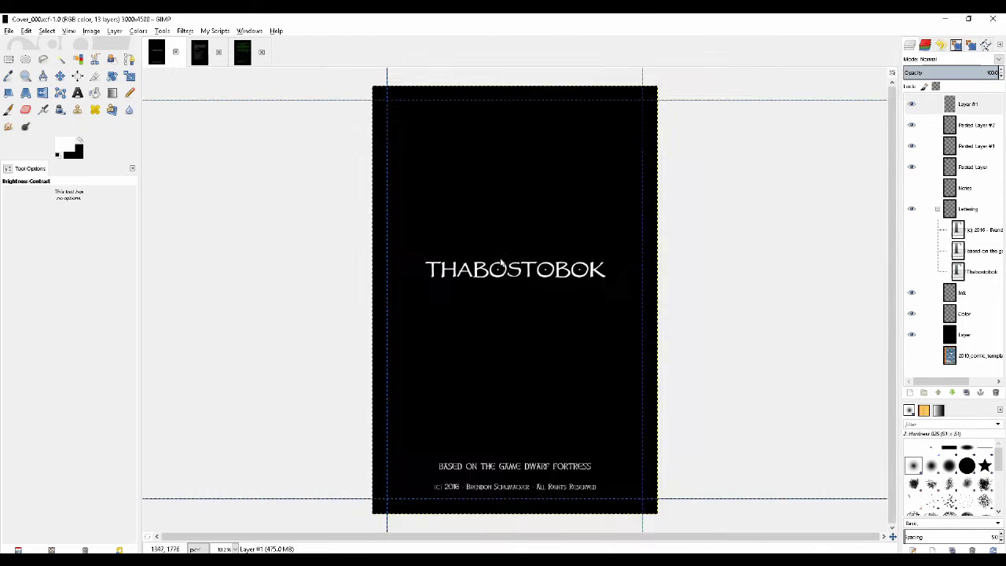
Compare About/Credits with the title cover, settle on About/Credits, then switch away from GIMP.
left_click(200, 55)
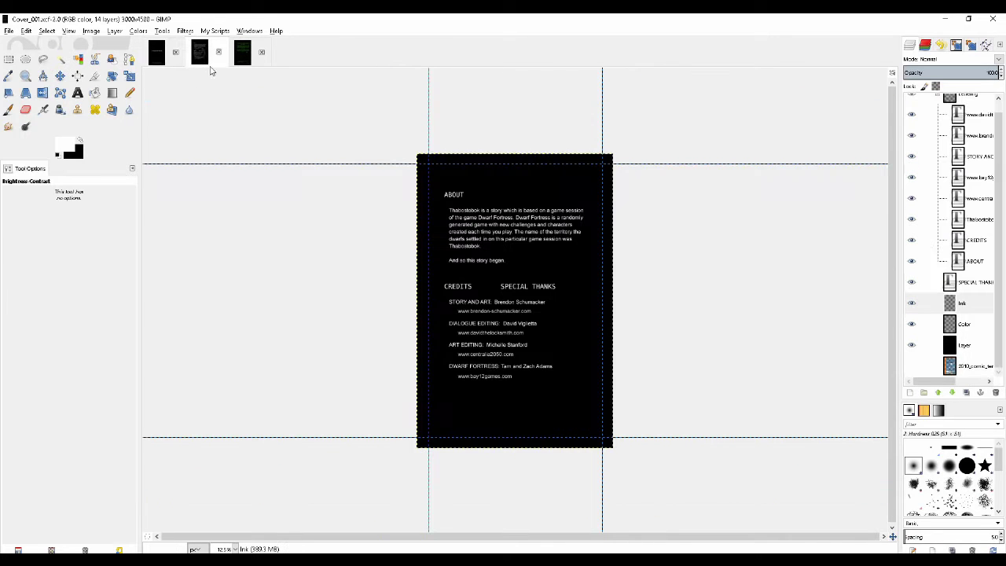
left_click(157, 55)
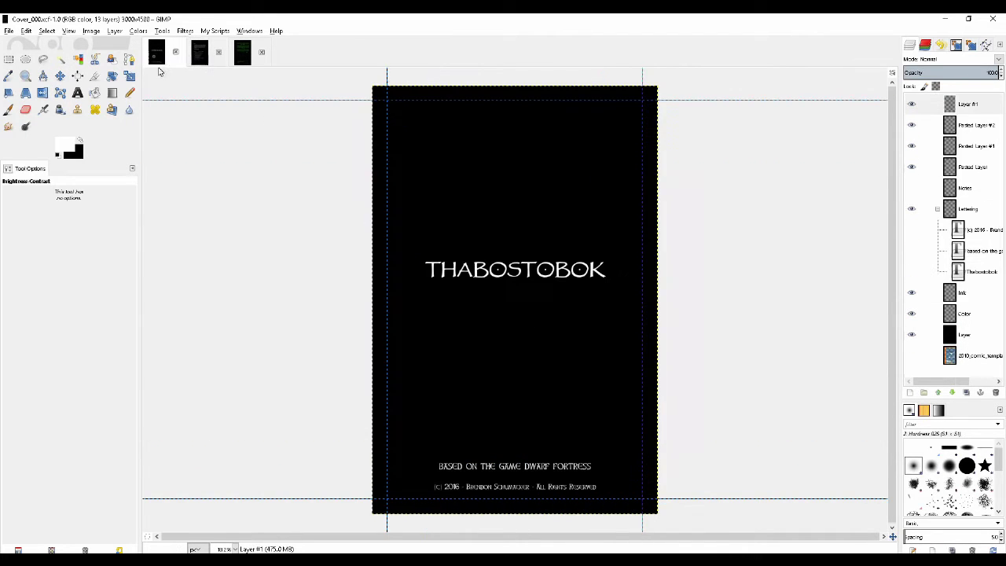
left_click(201, 57)
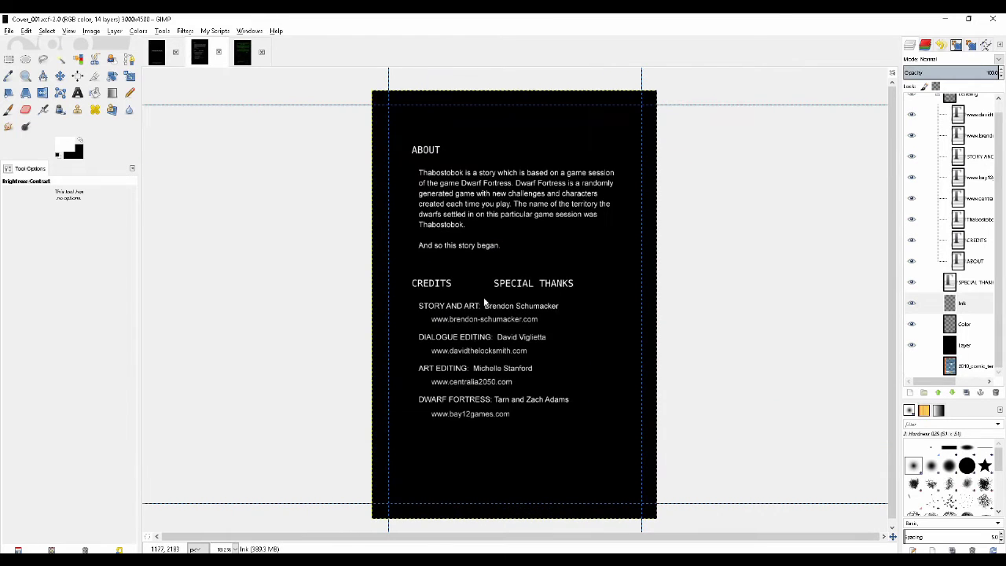
key("alt+Tab")
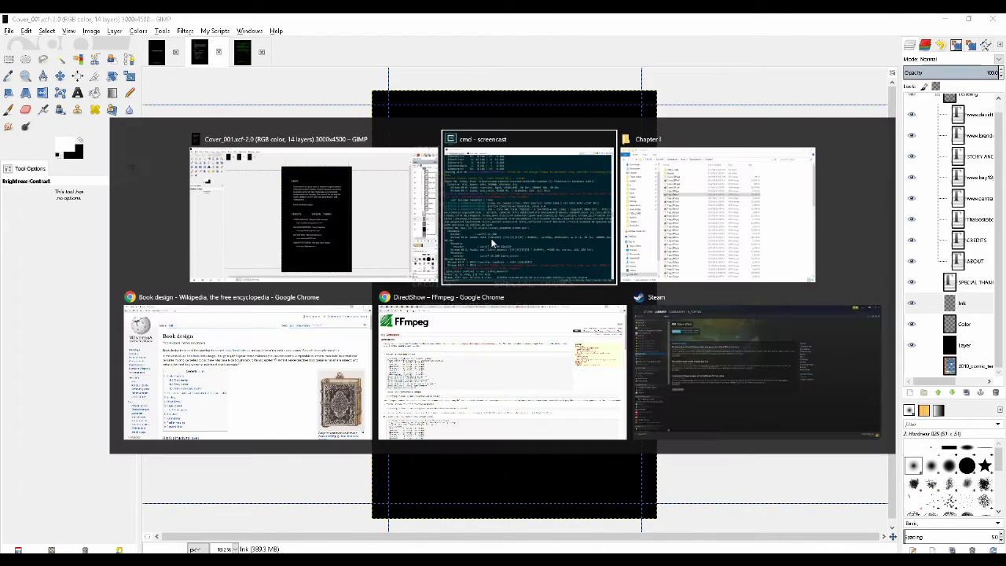
Skim the Book design article in Chrome, then switch back to the About/Credits page in GIMP.
key("alt+Tab")
key("alt+Tab")
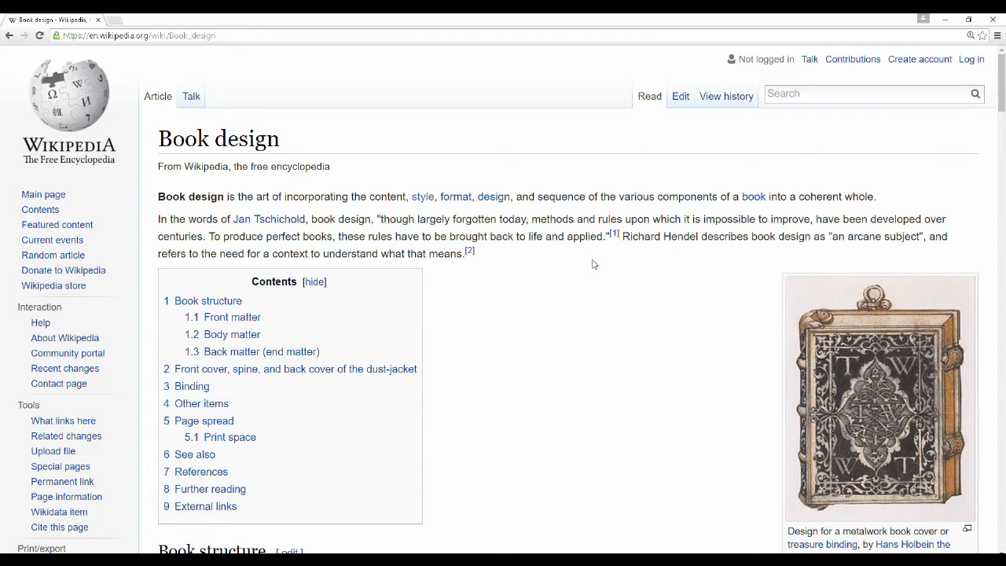
scroll(572, 269, "down", 3)
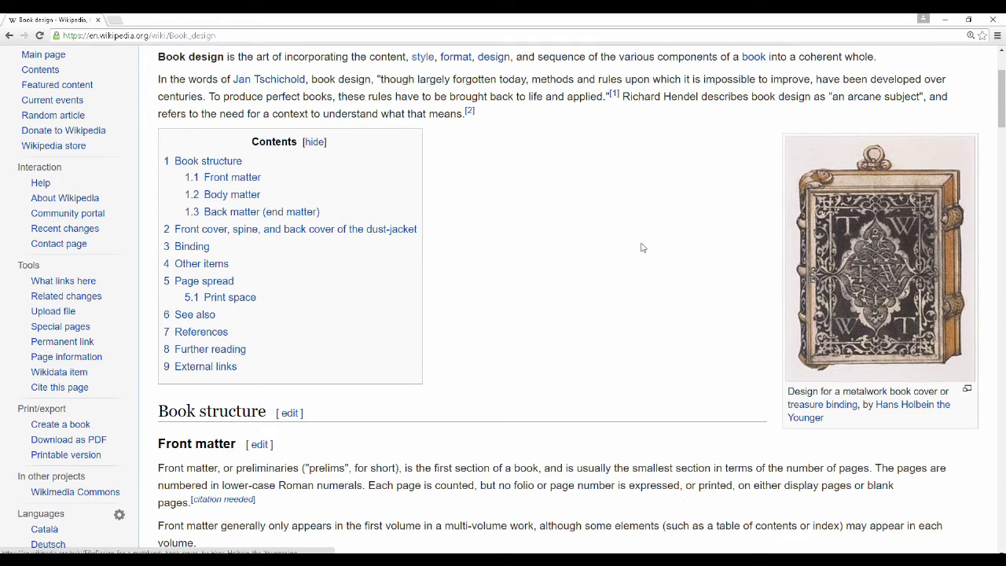
scroll(634, 235, "down", 3)
scroll(633, 235, "down", 3)
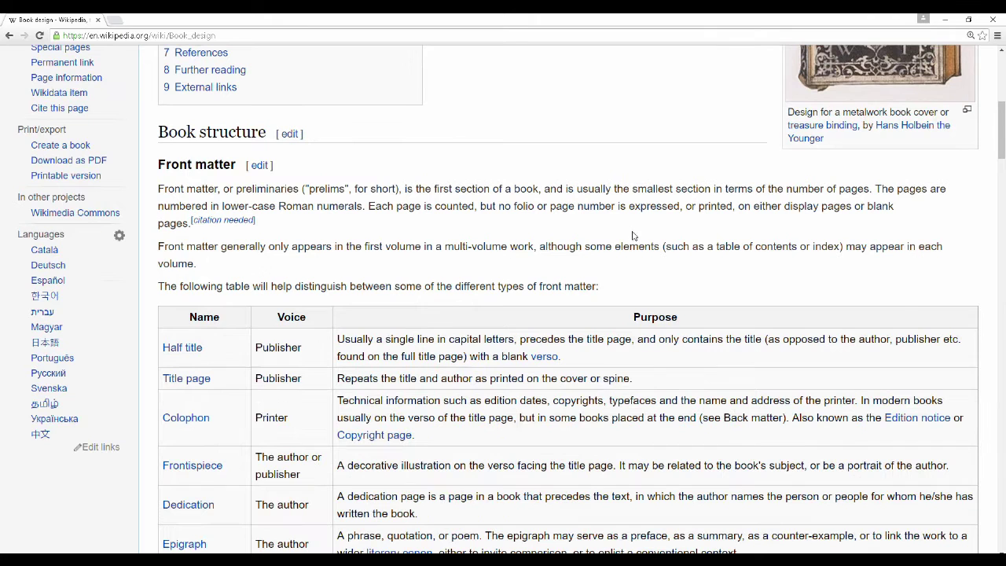
left_click_drag(625, 296, 604, 87)
left_click(575, 176)
scroll(572, 173, "up", 9)
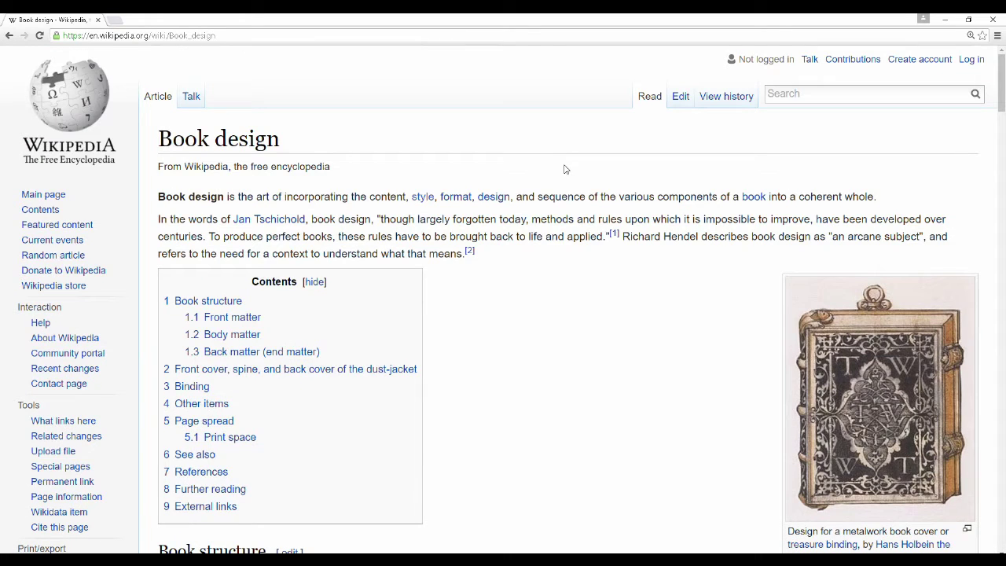
key("alt+Tab")
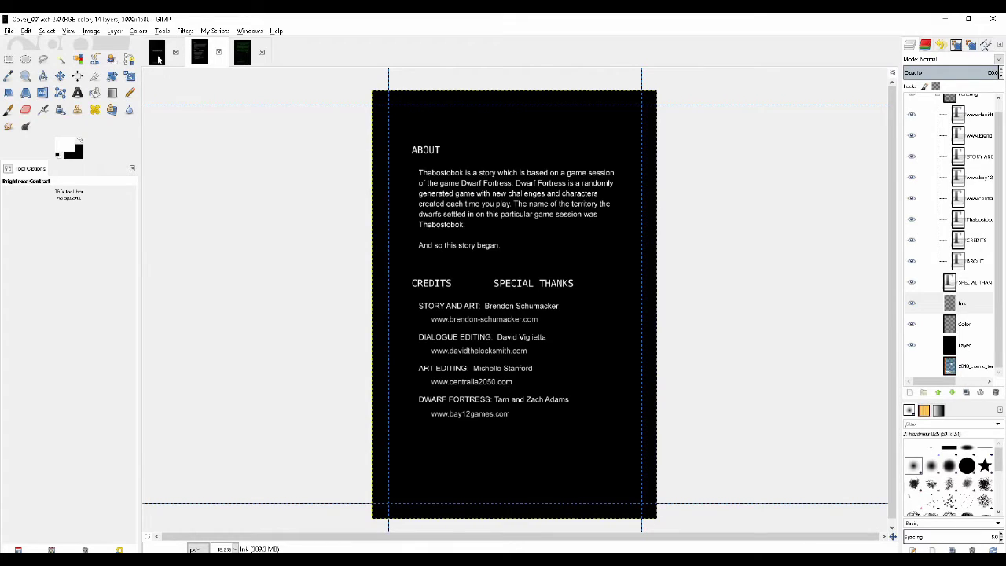
Flip among the title cover, About/Credits and green intro pages, ending on the green intro page.
left_click(159, 58)
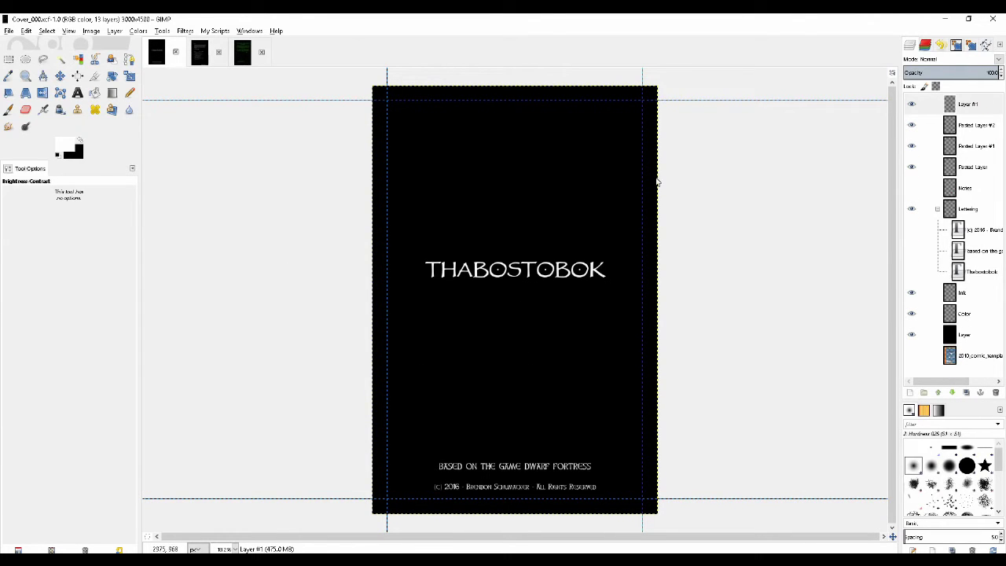
left_click(200, 54)
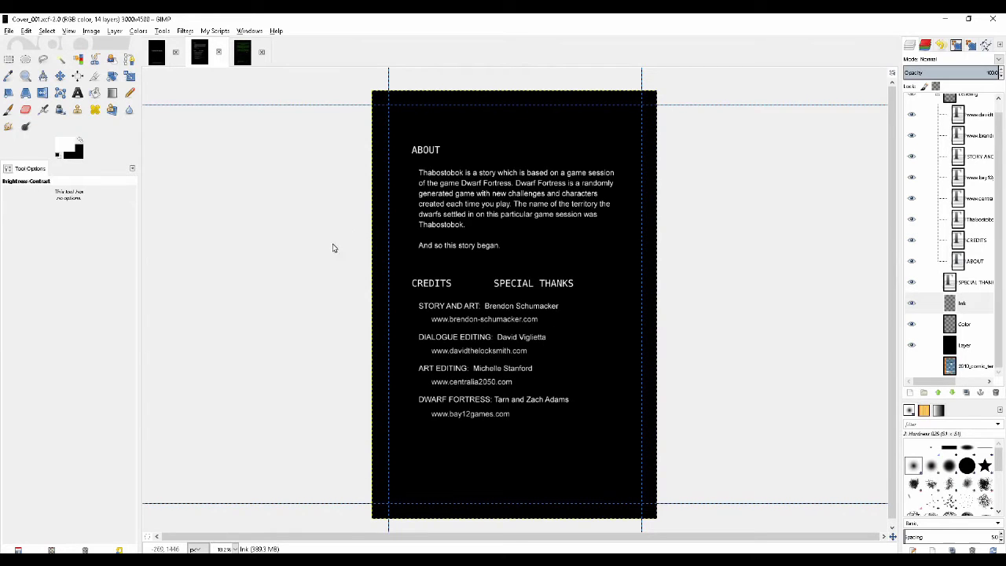
left_click(242, 53)
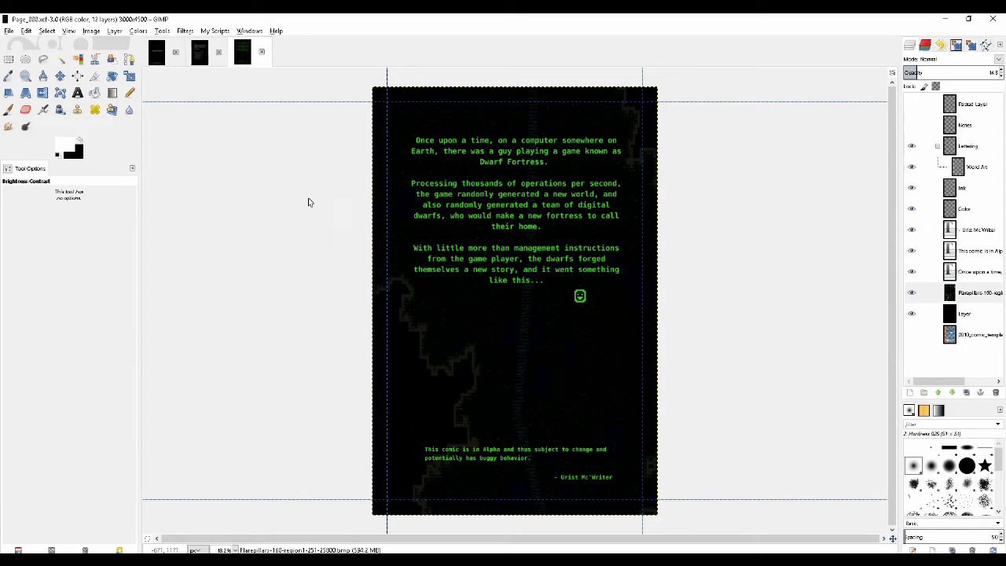
left_click(157, 52)
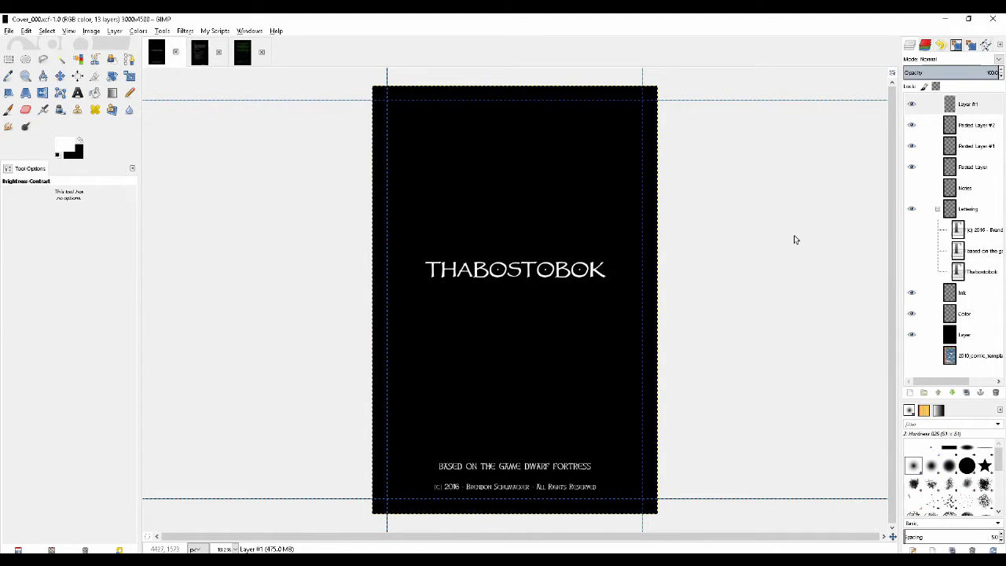
left_click(201, 57)
left_click(156, 60)
left_click(202, 57)
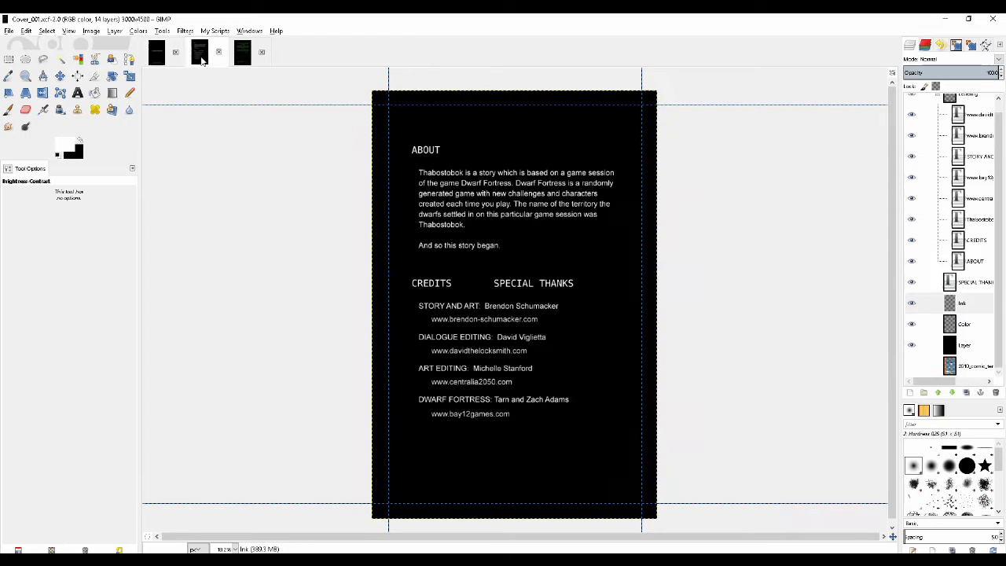
left_click(251, 65)
Switch to the Book design article and skim its introduction.
key("alt+Tab")
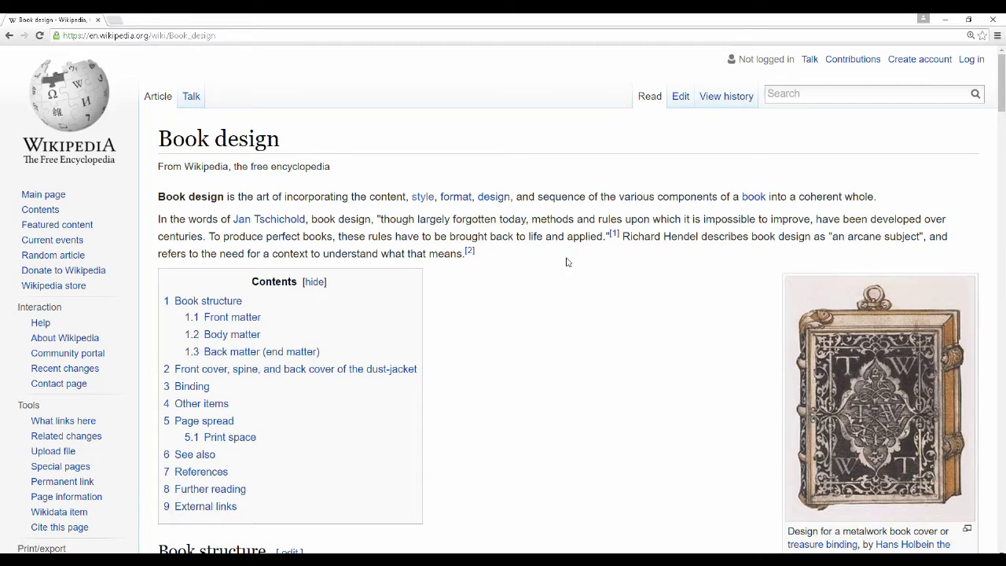
mouse_move(558, 256)
left_mouse_down()
mouse_move(566, 153)
mouse_move(548, 263)
left_mouse_up()
left_click(553, 272)
Scroll down to the Front matter table, reading the Title page row's purpose.
scroll(552, 273, "down", 5)
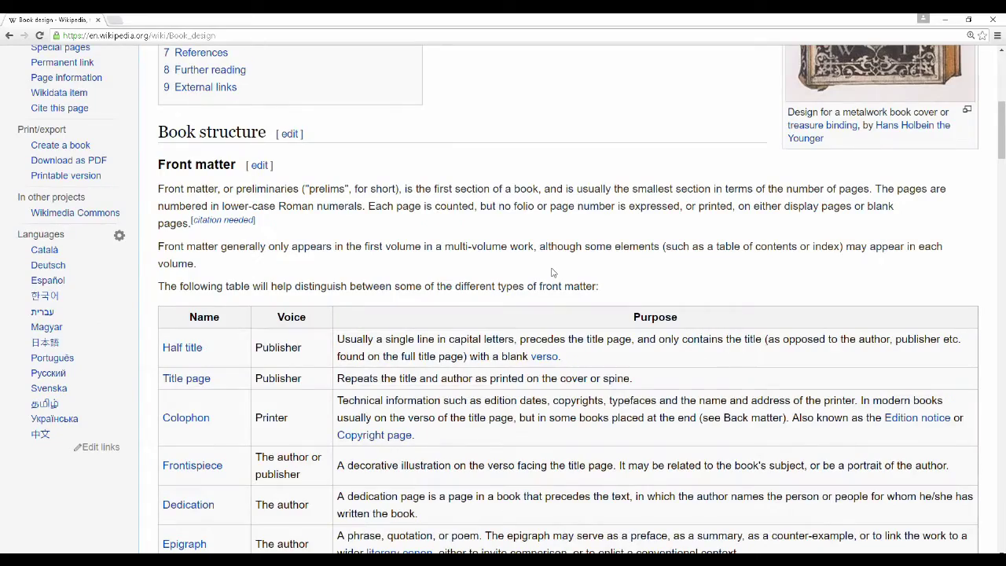
scroll(553, 273, "down", 2)
scroll(552, 273, "up", 8)
scroll(553, 272, "down", 2)
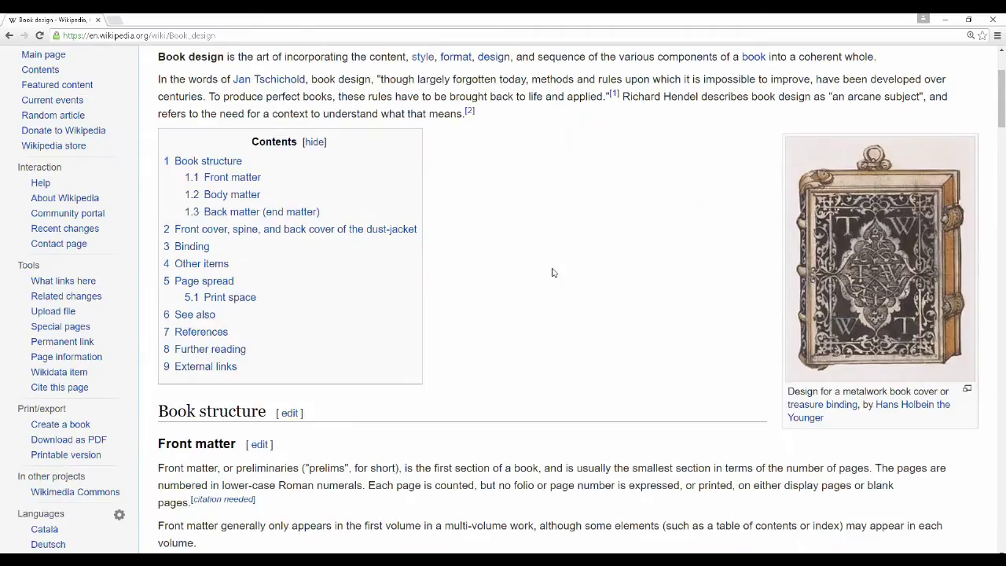
scroll(553, 273, "down", 2)
scroll(553, 273, "up", 4)
scroll(553, 272, "down", 7)
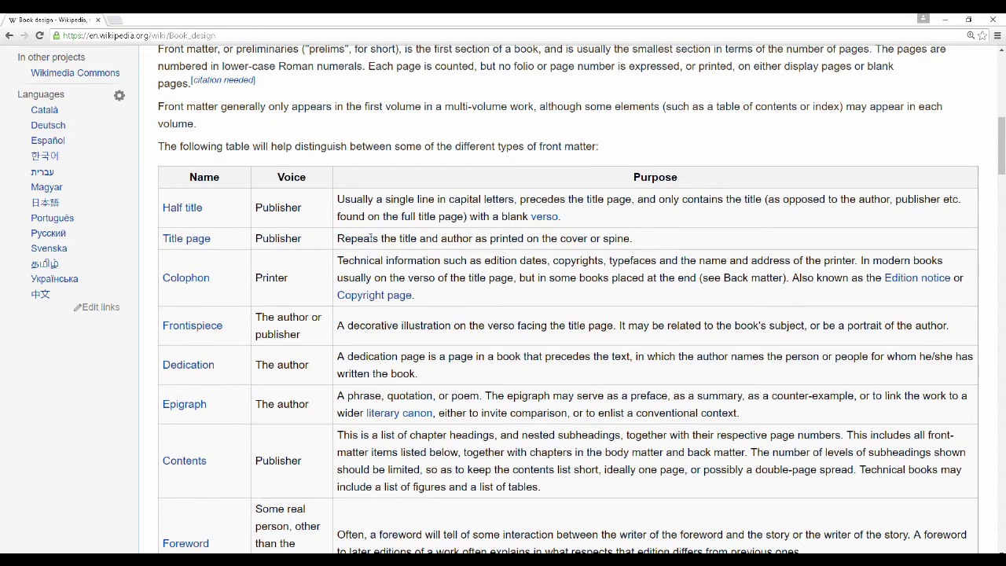
left_click_drag(338, 238, 667, 238)
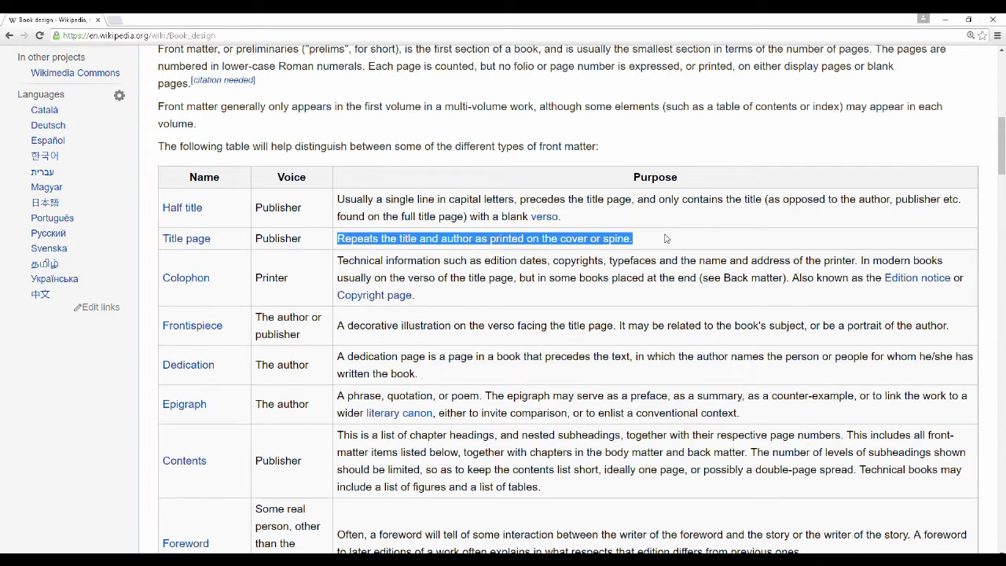
left_click(667, 238)
scroll(544, 275, "down", 2)
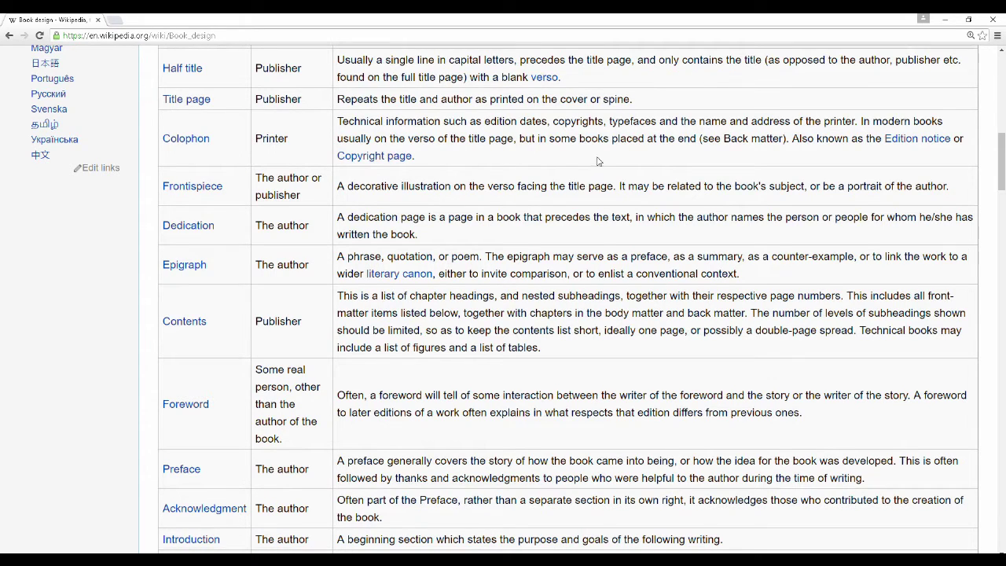
Enlarge the article to 200% and scroll through the front matter table.
key("ctrl+plus")
key("ctrl+plus")
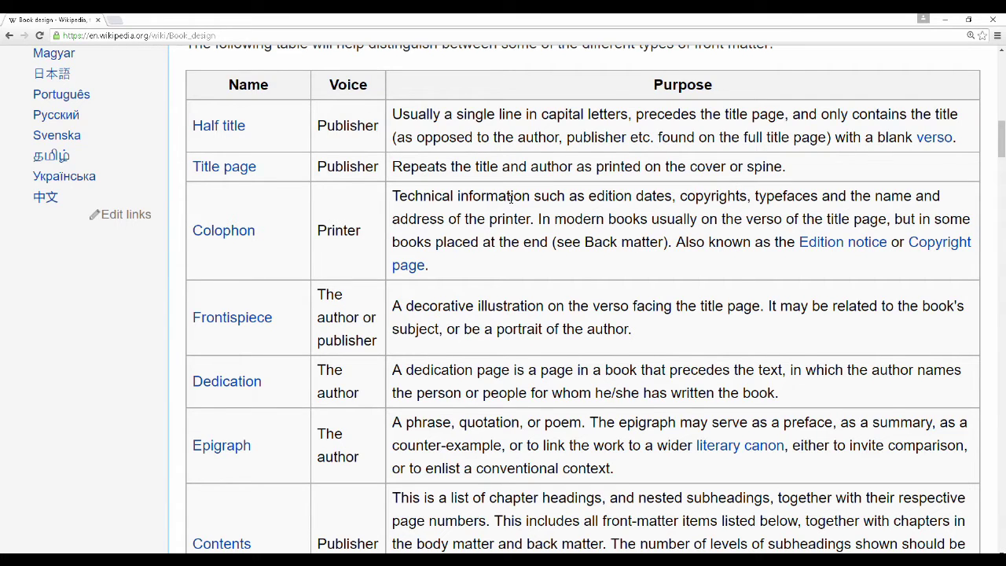
scroll(511, 198, "down", 3)
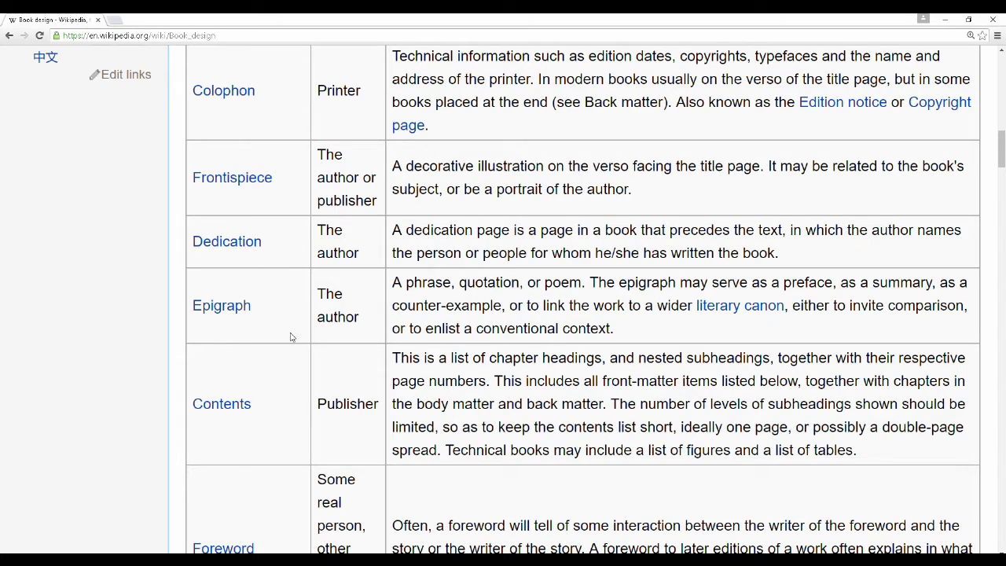
scroll(287, 253, "down", 3)
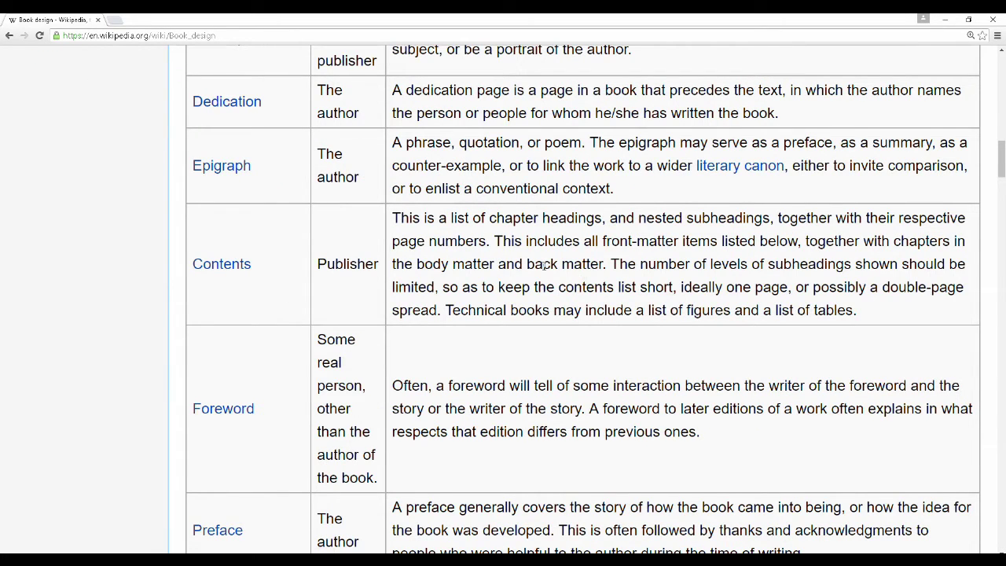
scroll(545, 268, "up", 3)
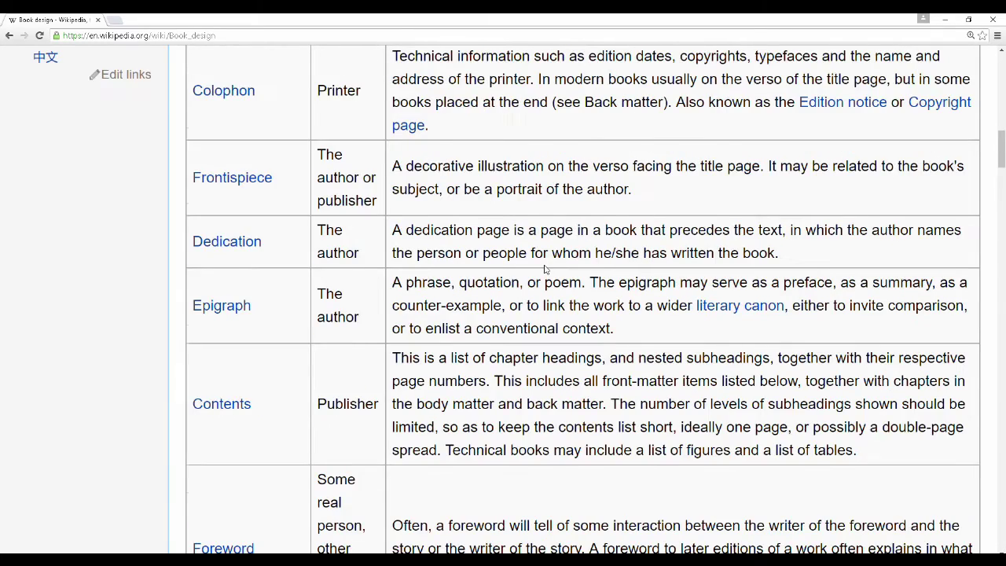
scroll(544, 267, "down", 3)
scroll(548, 264, "down", 3)
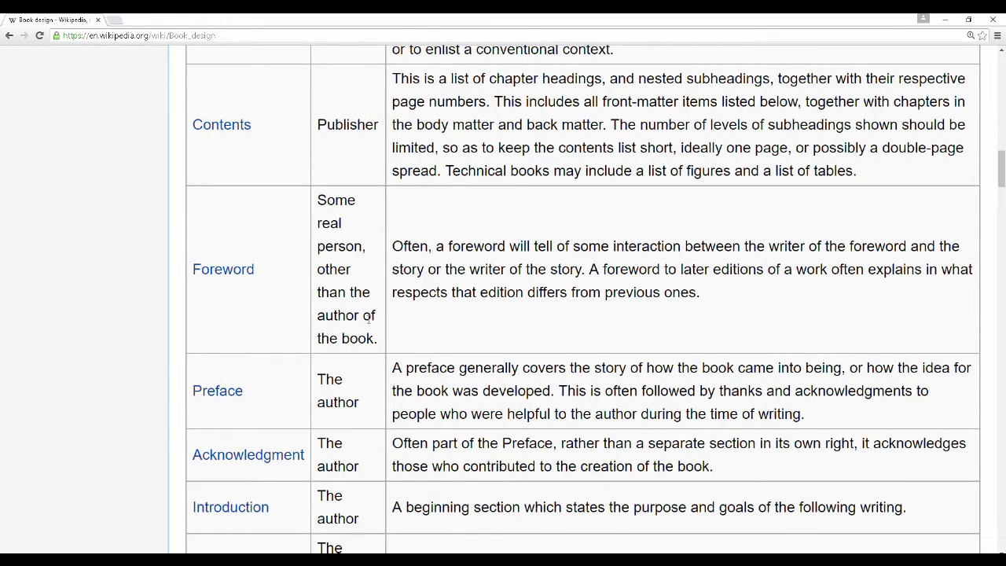
scroll(369, 323, "down", 3)
scroll(370, 322, "down", 3)
scroll(370, 323, "up", 3)
scroll(529, 267, "up", 9)
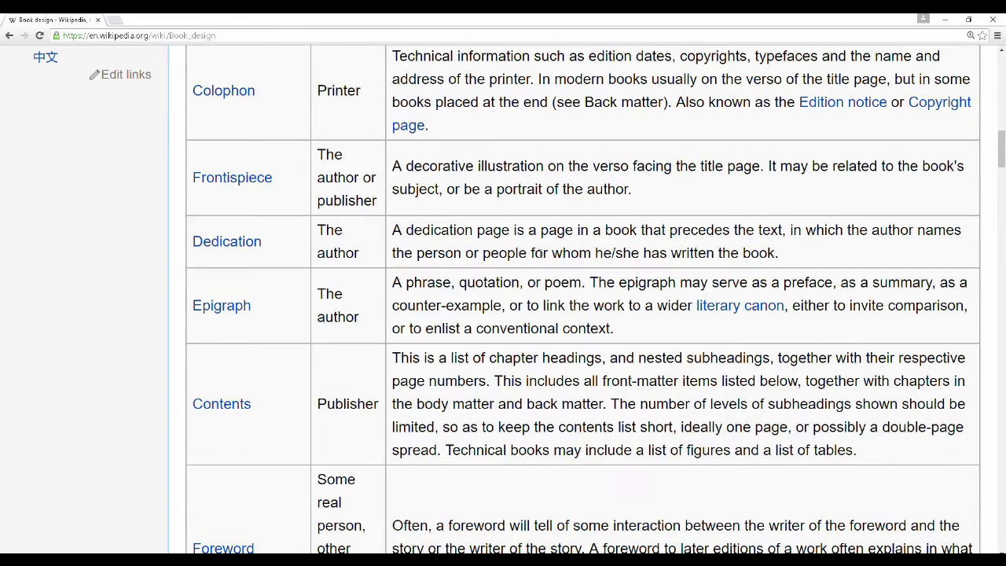
scroll(542, 258, "up", 3)
scroll(543, 258, "down", 3)
Return to GIMP, glance at the title cover, and settle on the About/Credits page.
key("alt+Tab")
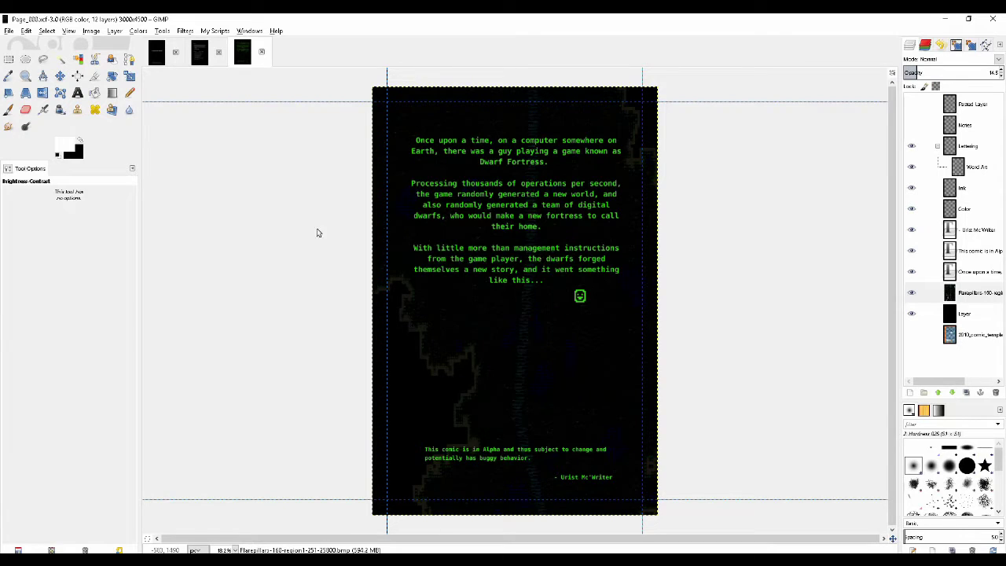
left_click(200, 55)
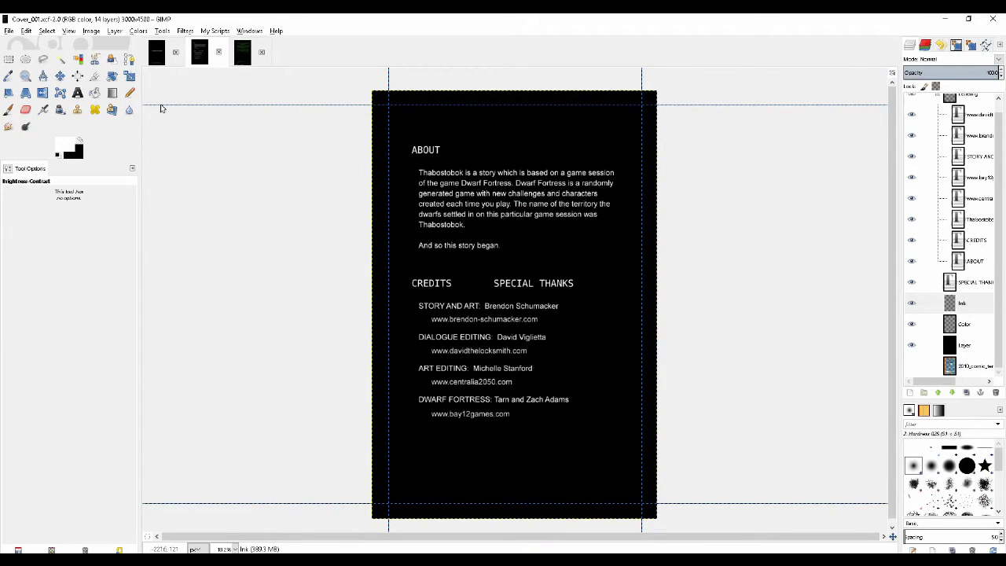
left_click(157, 55)
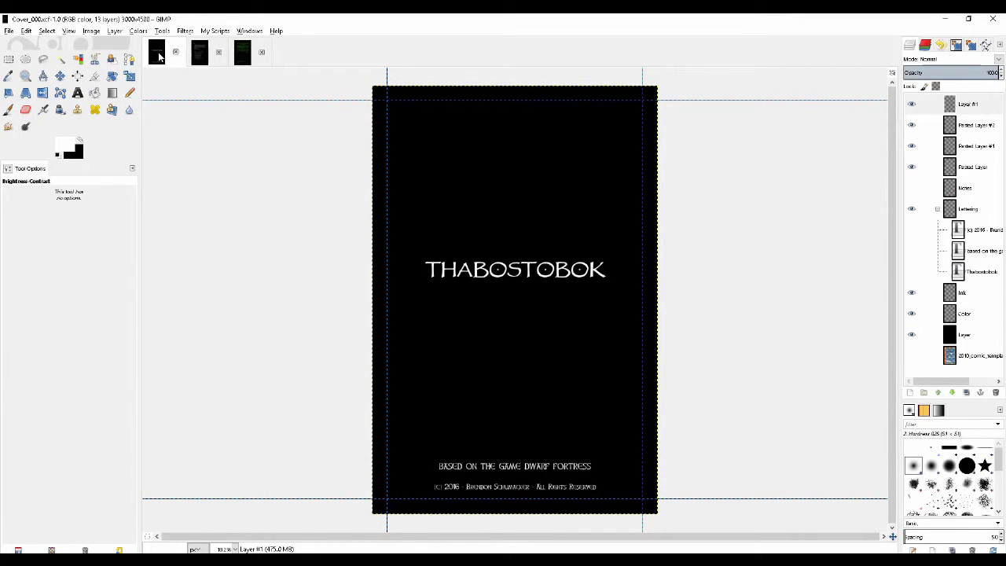
left_click(200, 57)
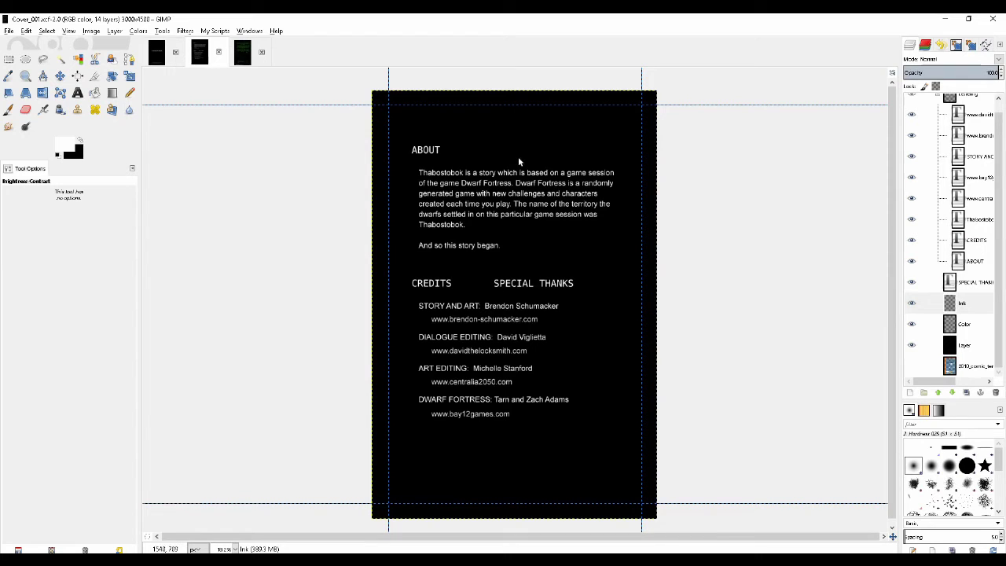
scroll(516, 184, "up", 1)
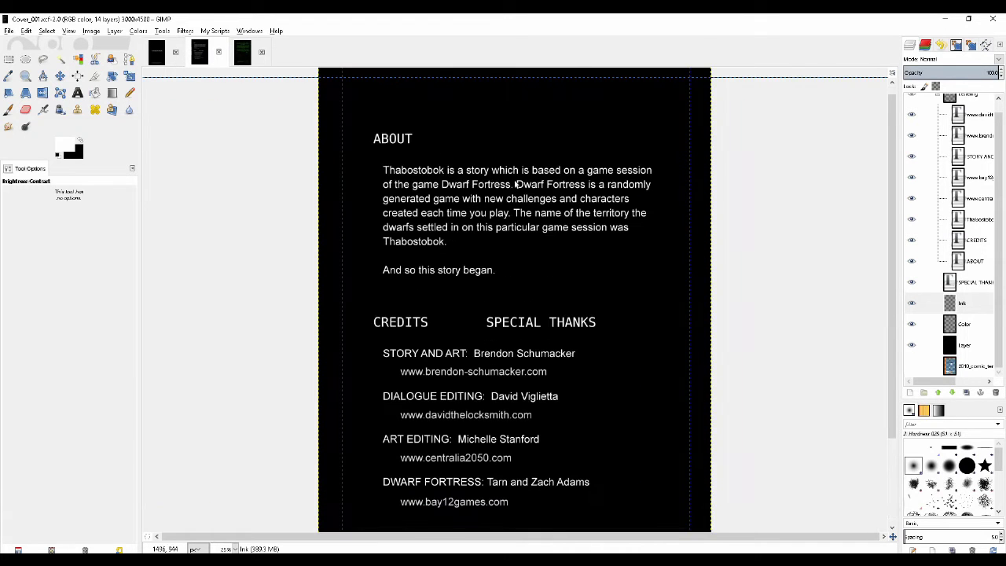
scroll(516, 184, "down", 3)
key("alt+Tab")
scroll(549, 236, "up", 2)
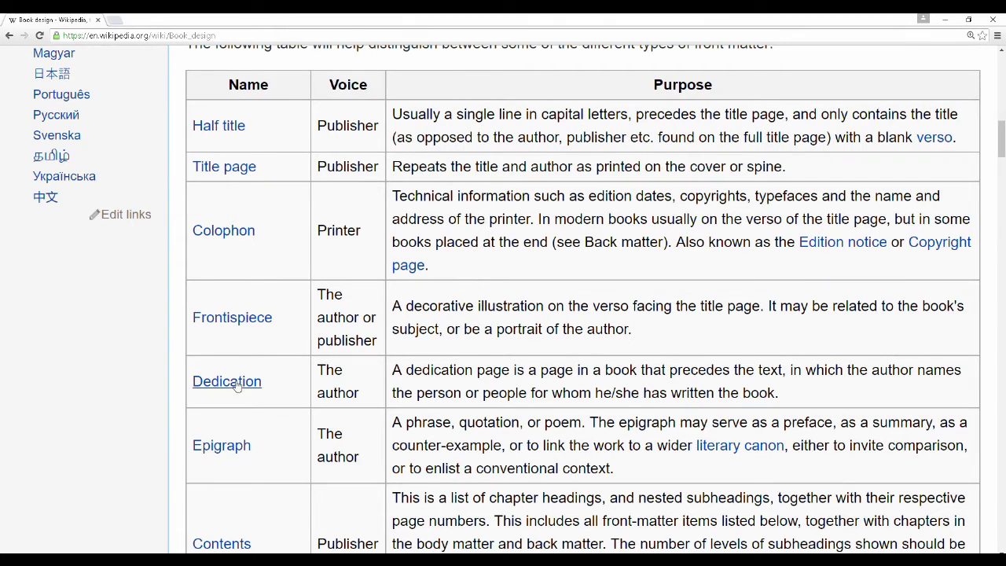
key("alt+Tab")
scroll(569, 258, "down", 3)
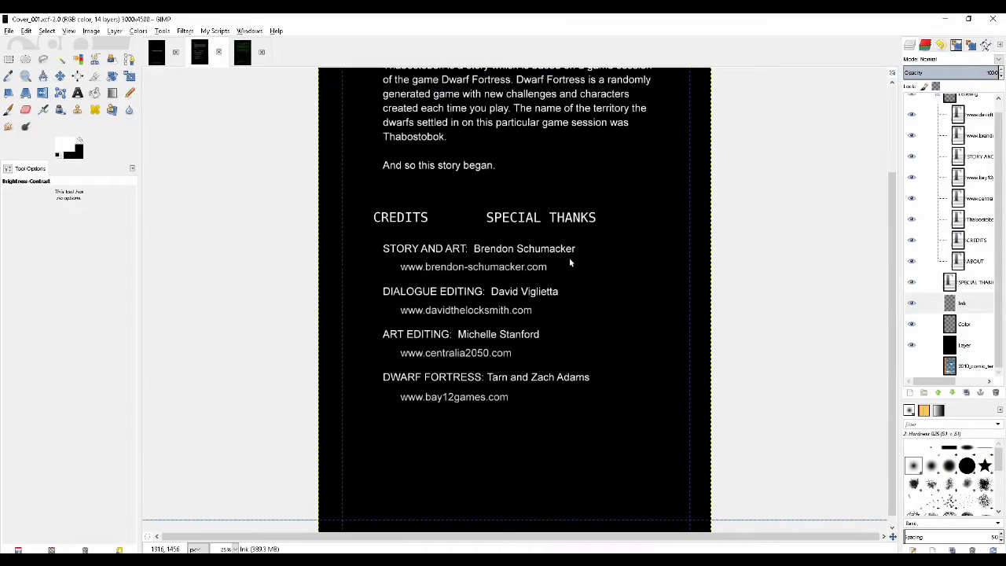
scroll(605, 236, "up", 3)
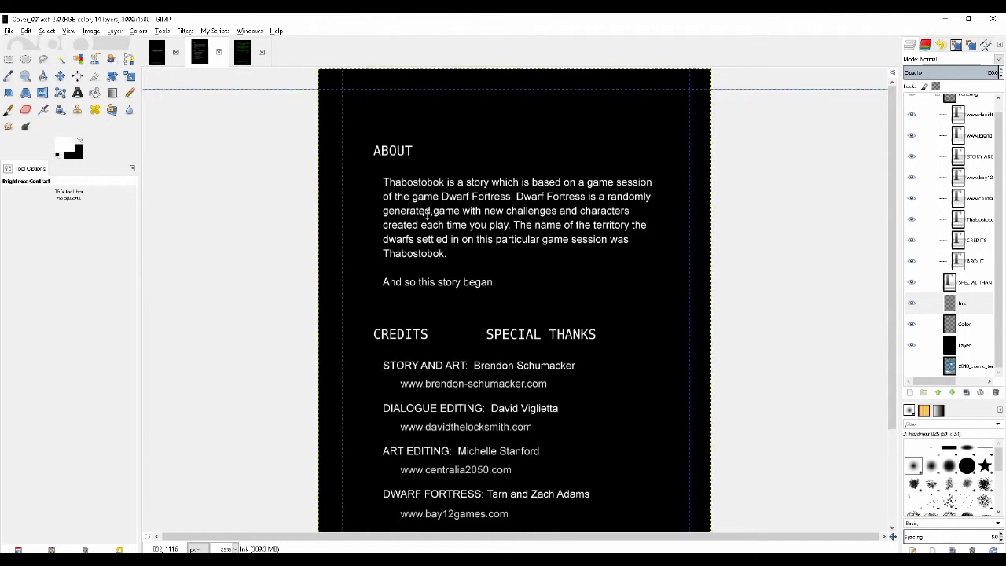
scroll(429, 214, "down", 2)
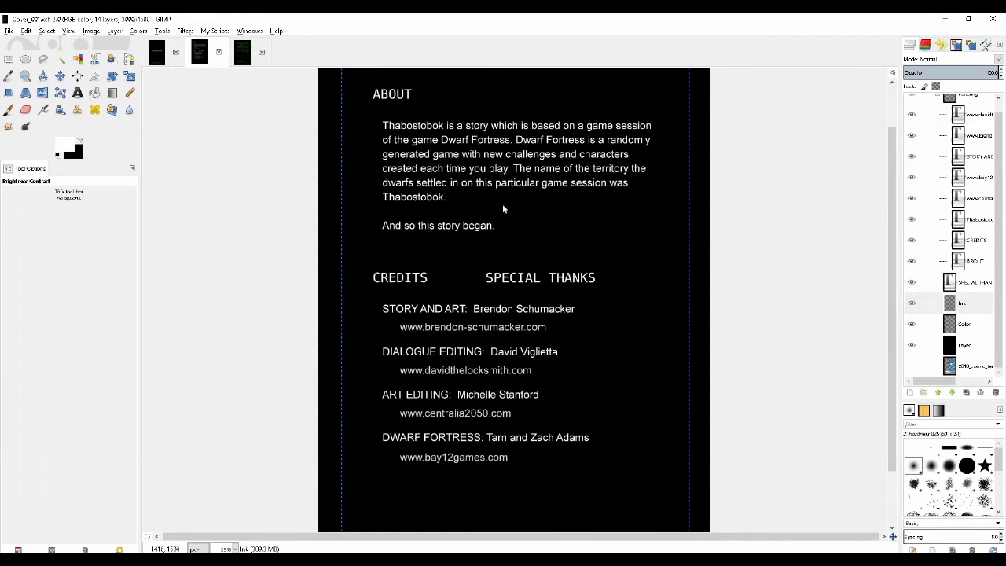
left_click(77, 92)
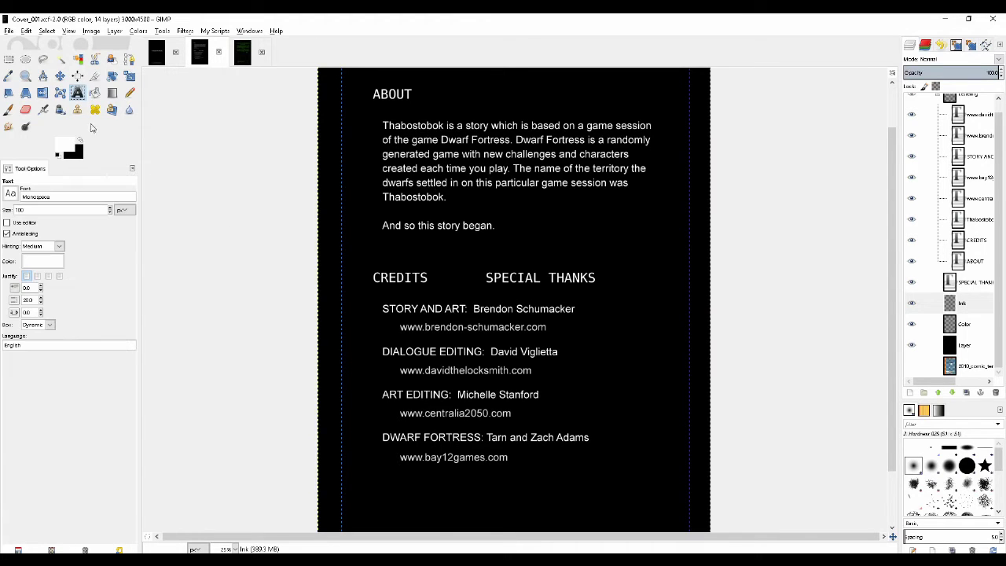
left_click(496, 226)
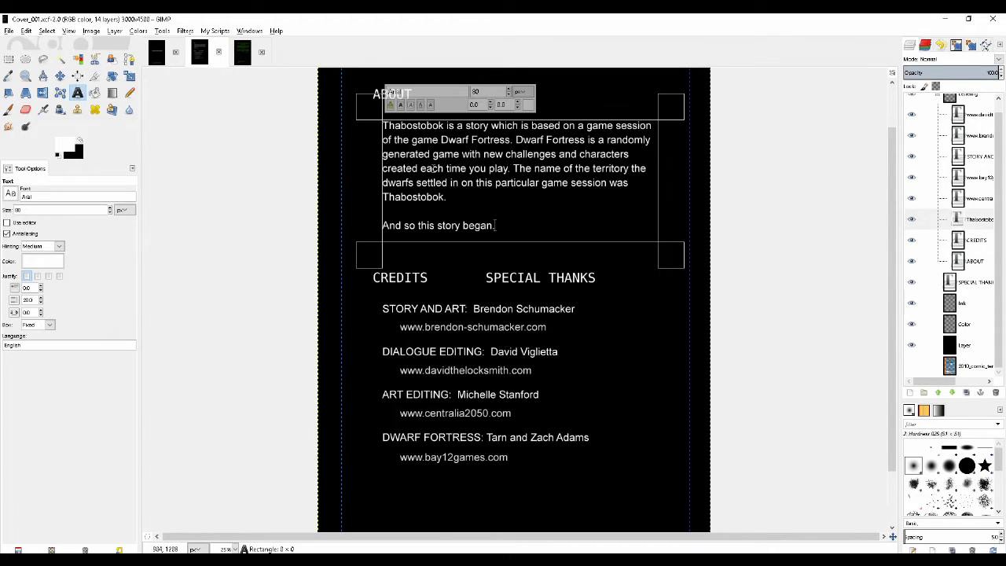
left_click(501, 280)
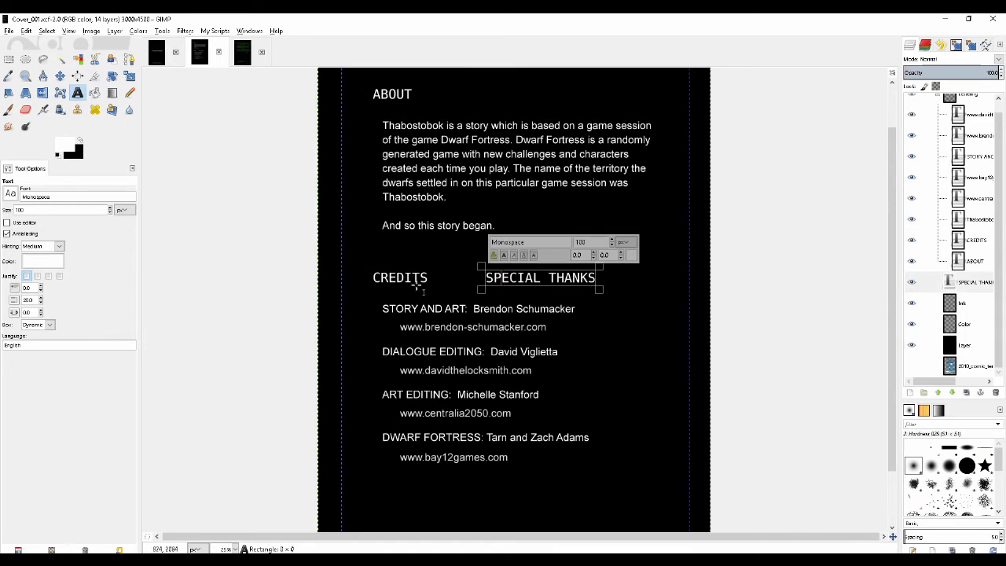
left_click(409, 278)
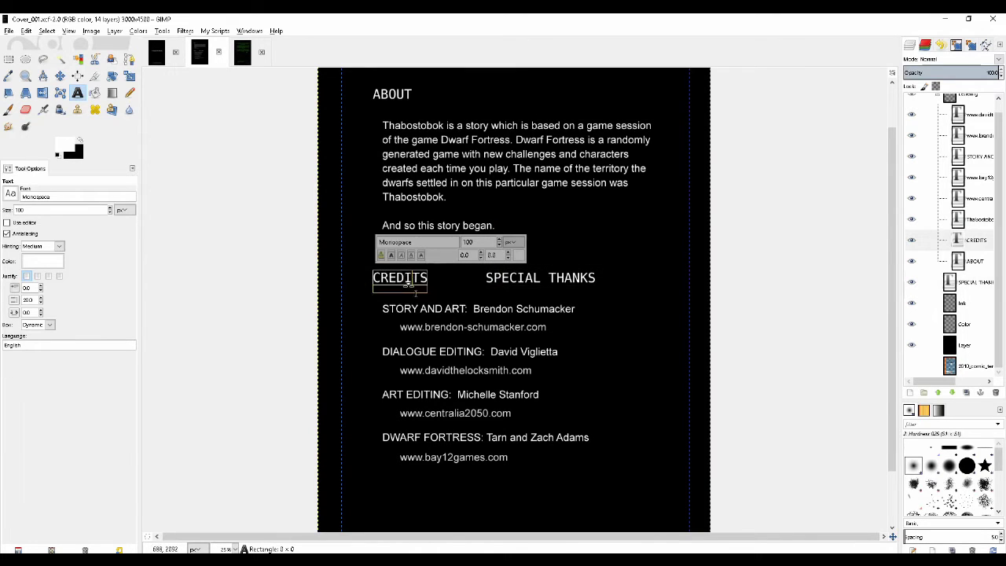
left_click(539, 285)
left_click(491, 202)
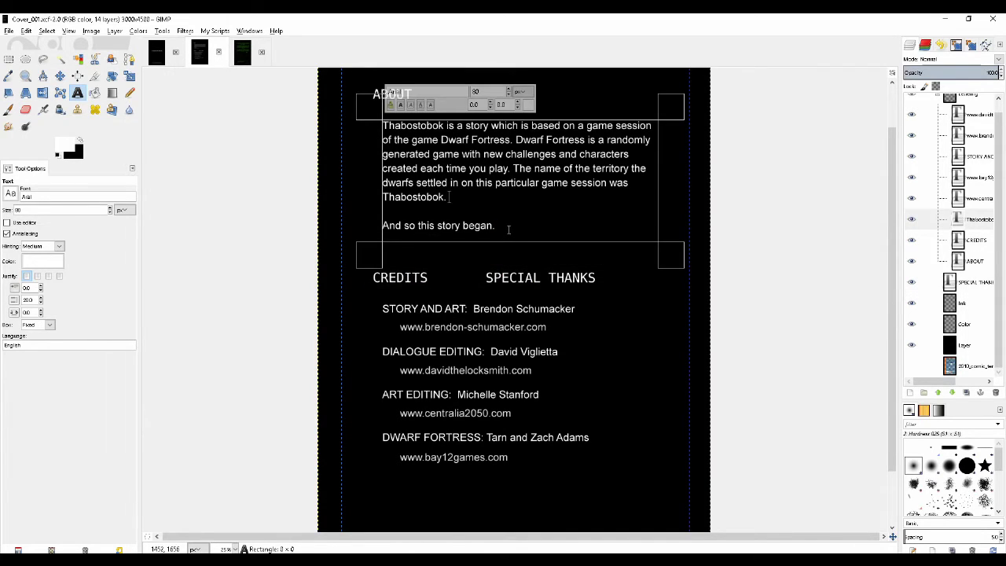
left_click(510, 225)
left_click(963, 304)
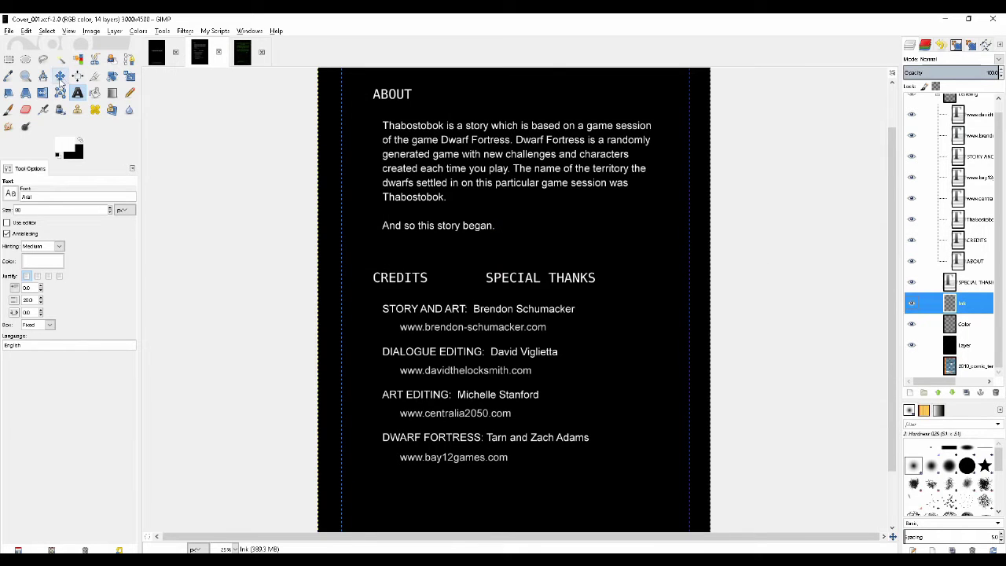
Choose the Move tool, zoom to 33.3% on the CREDITS block, and select the black background layer.
left_click(59, 76)
scroll(484, 335, "up", 1, "ctrl")
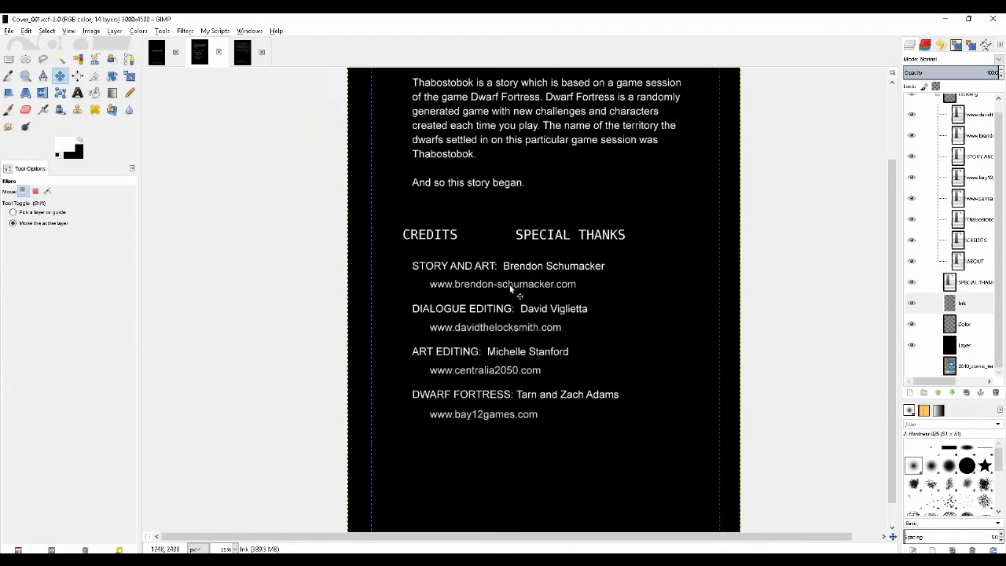
scroll(472, 315, "down", 1)
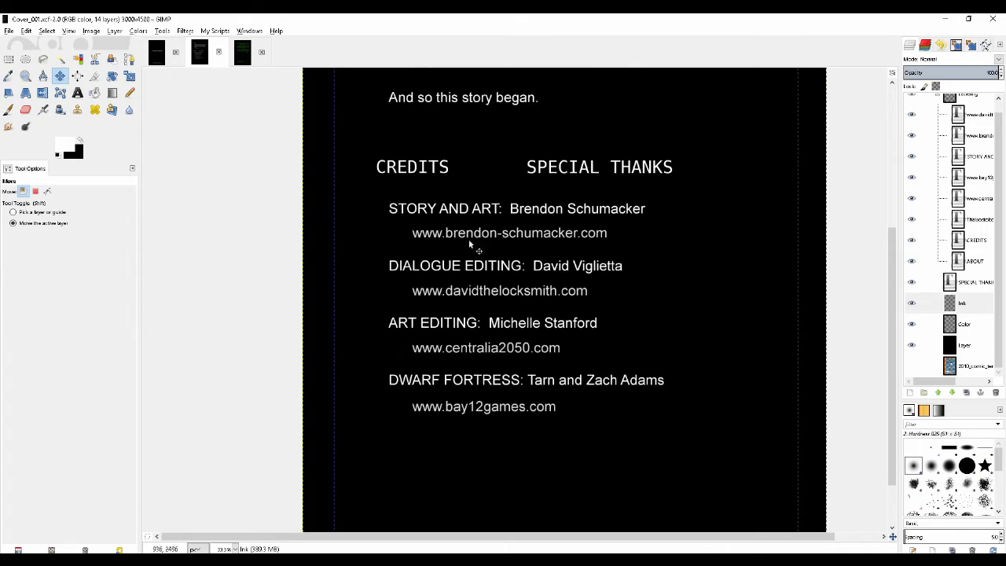
scroll(453, 379, "down", 1)
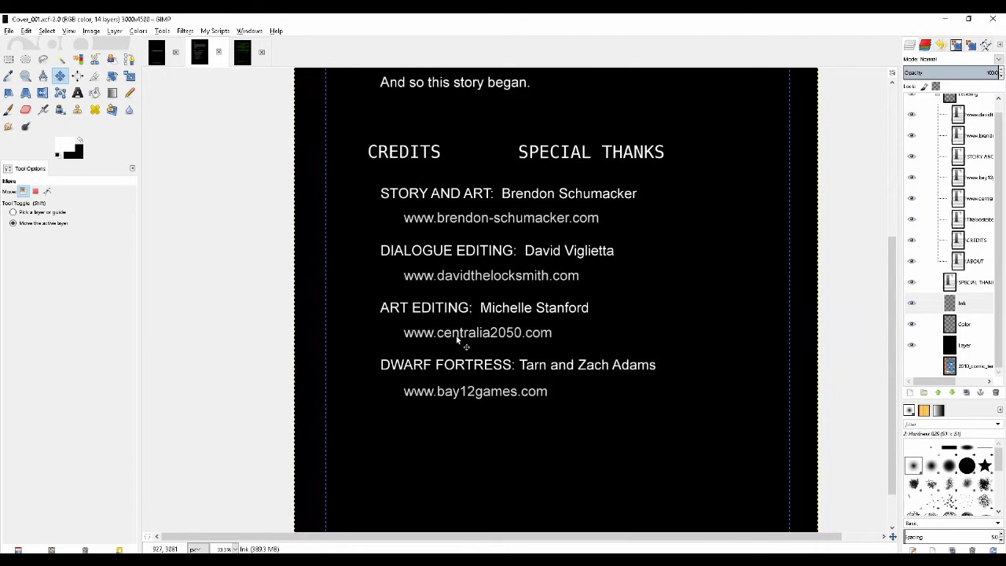
scroll(464, 346, "down", 2)
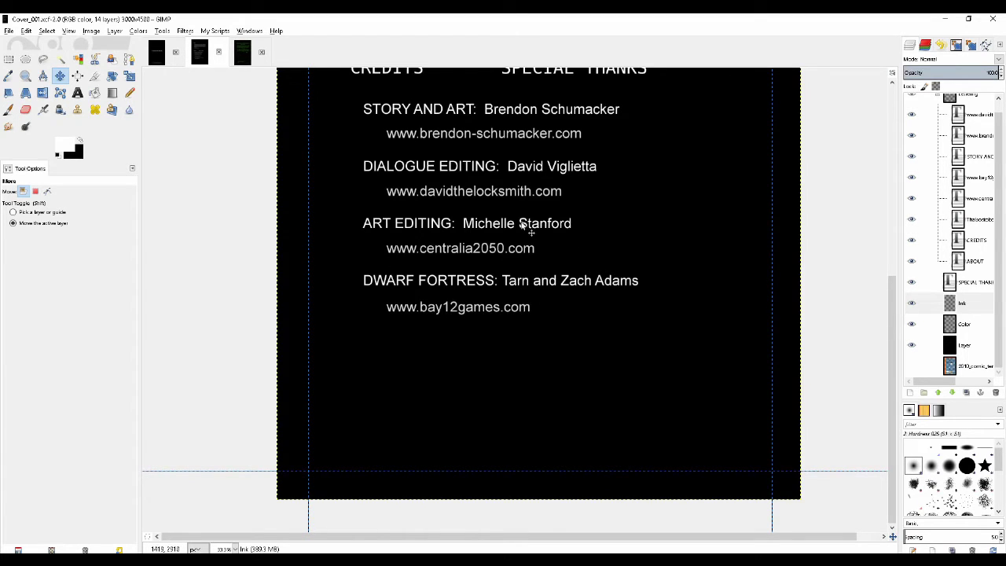
scroll(522, 226, "up", 3)
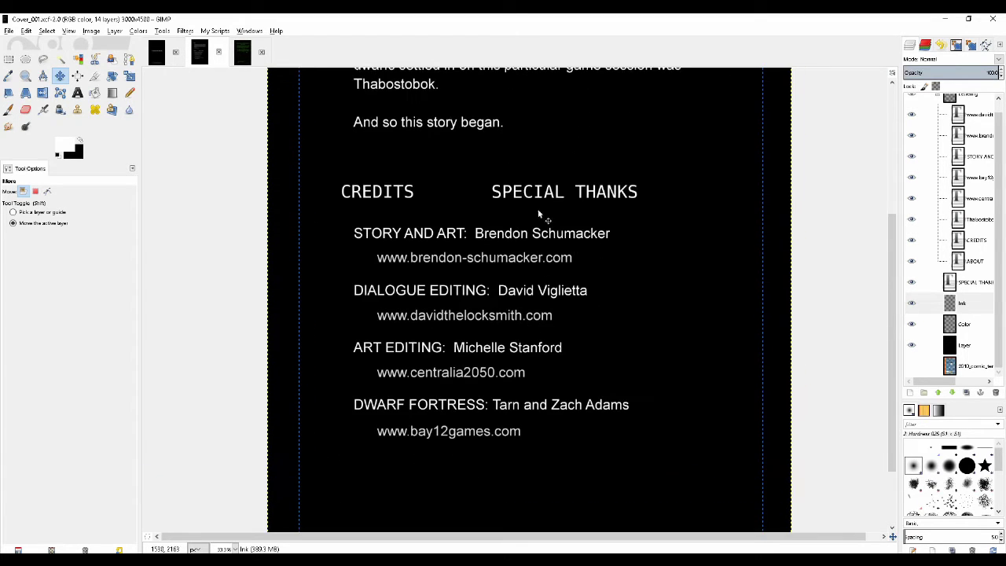
left_click(589, 171, "shift")
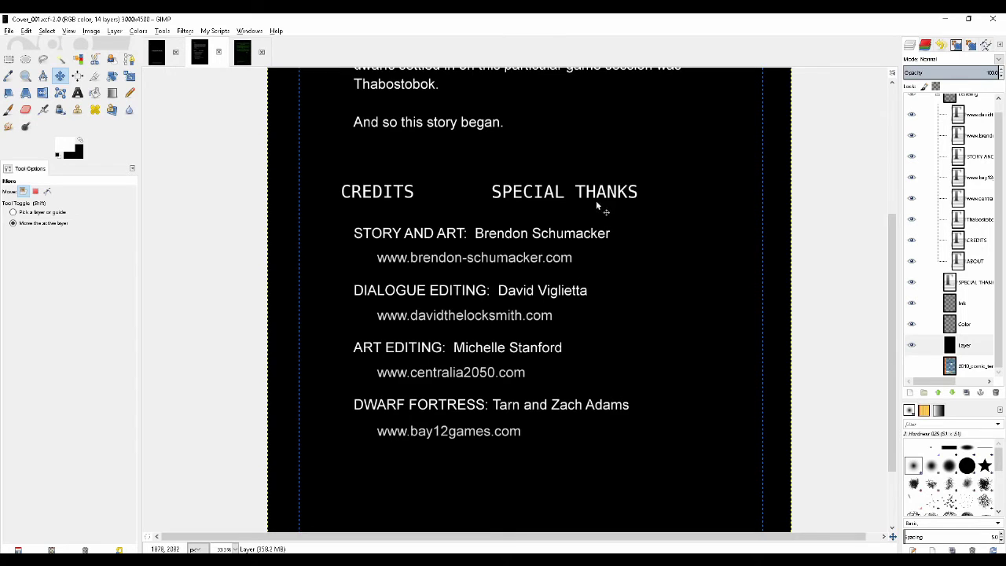
Move the SPECIAL THANKS heading into the left credits column beneath STORY AND ART.
key("shift")
left_click_drag(586, 193, 589, 172)
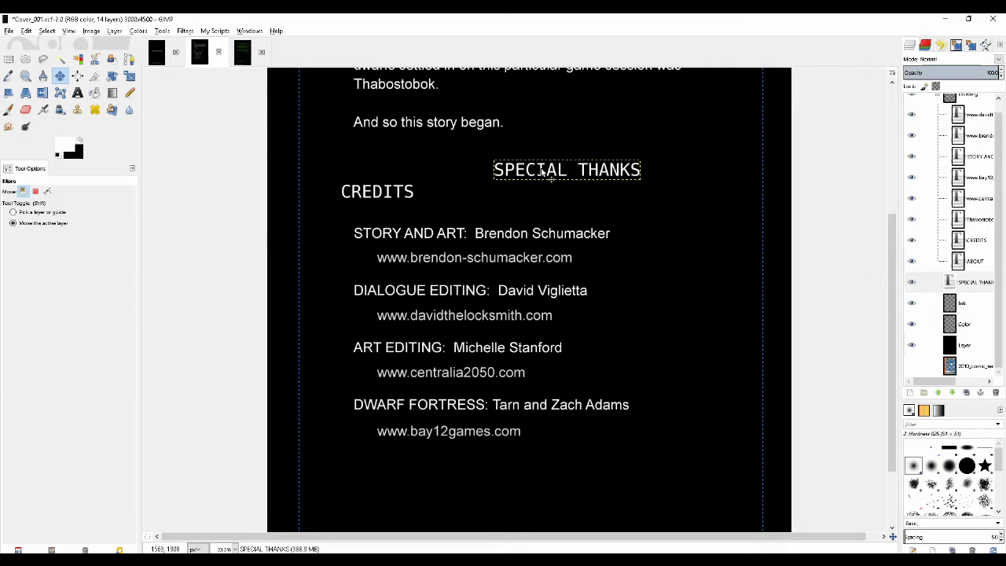
left_click_drag(543, 174, 402, 297)
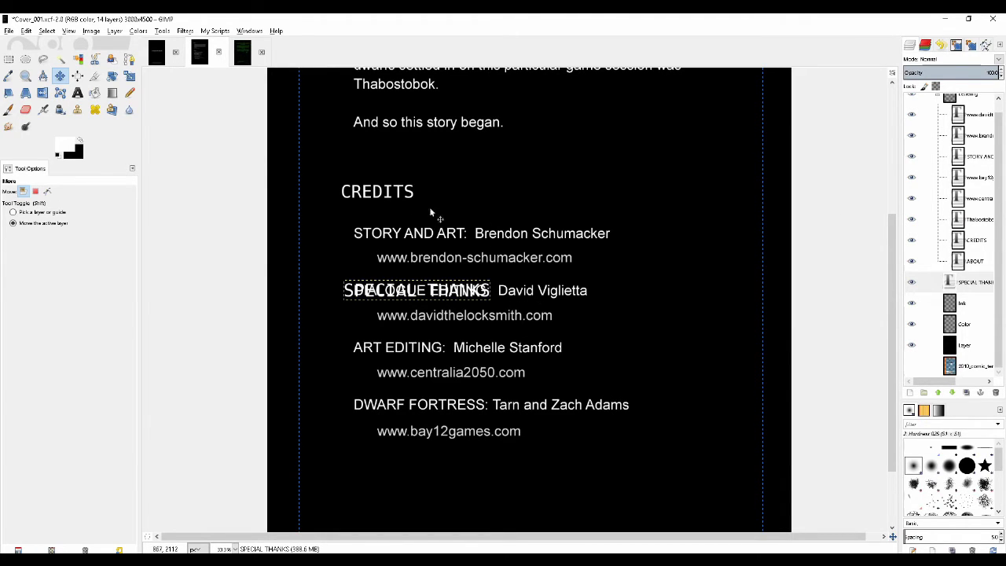
scroll(467, 209, "up", 3)
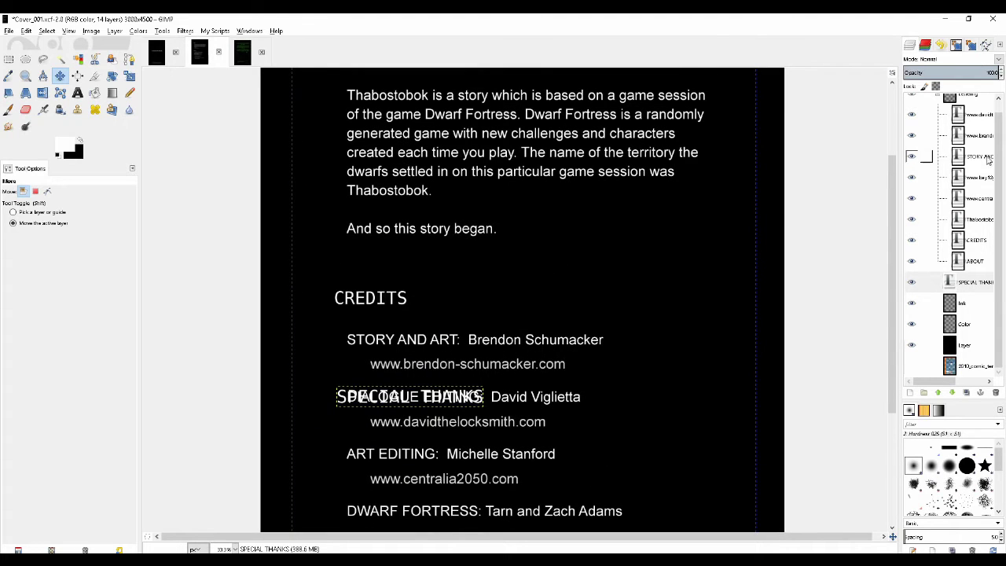
Insert blank lines after the first credit in the STORY AND ART text.
left_click(966, 138)
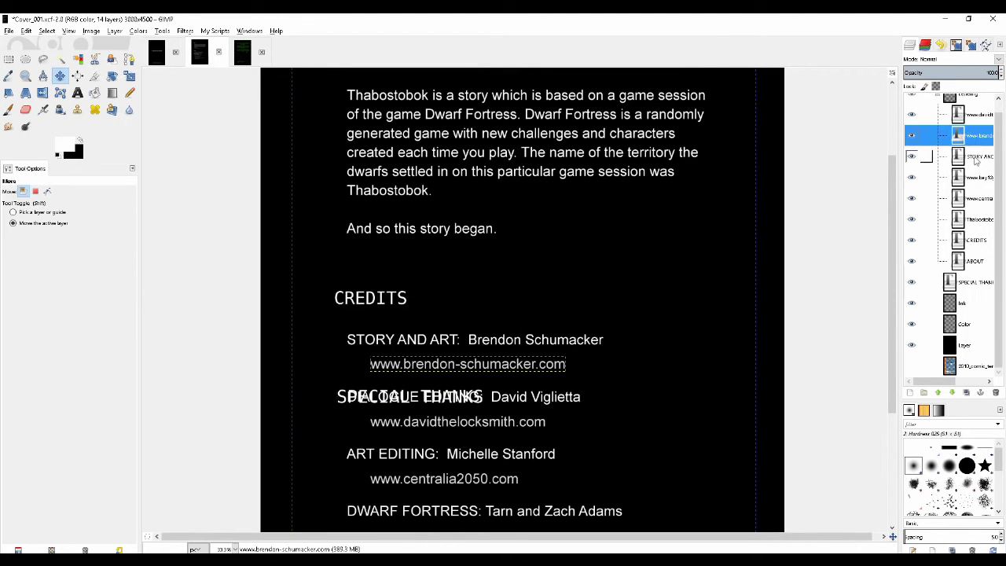
left_click(973, 159)
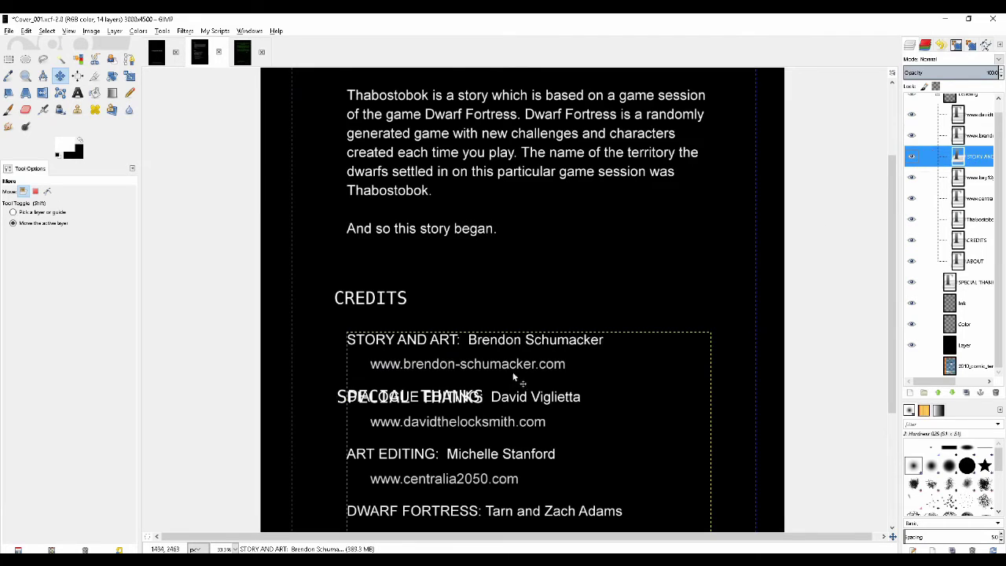
scroll(512, 370, "down", 2)
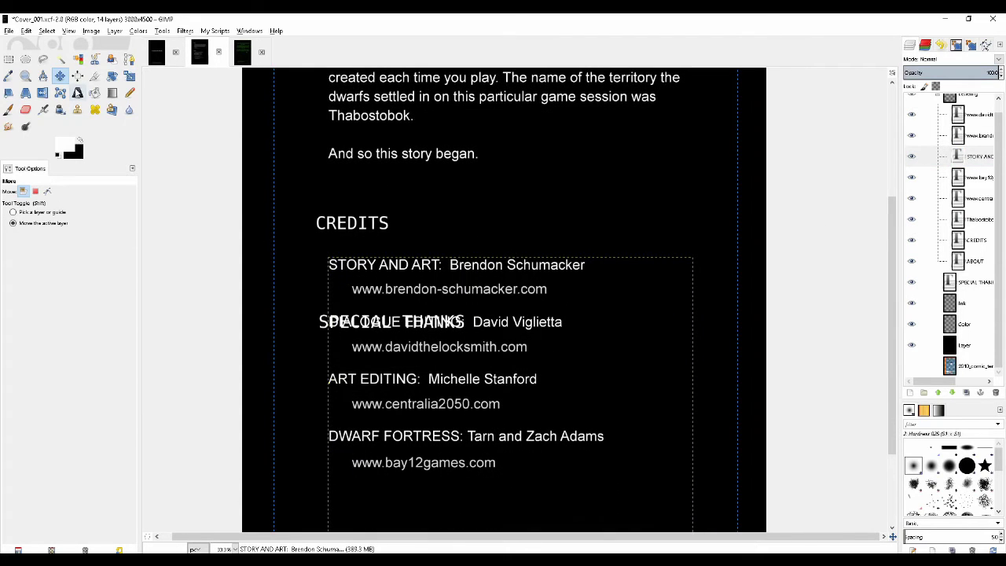
left_click(78, 93)
left_click(596, 275)
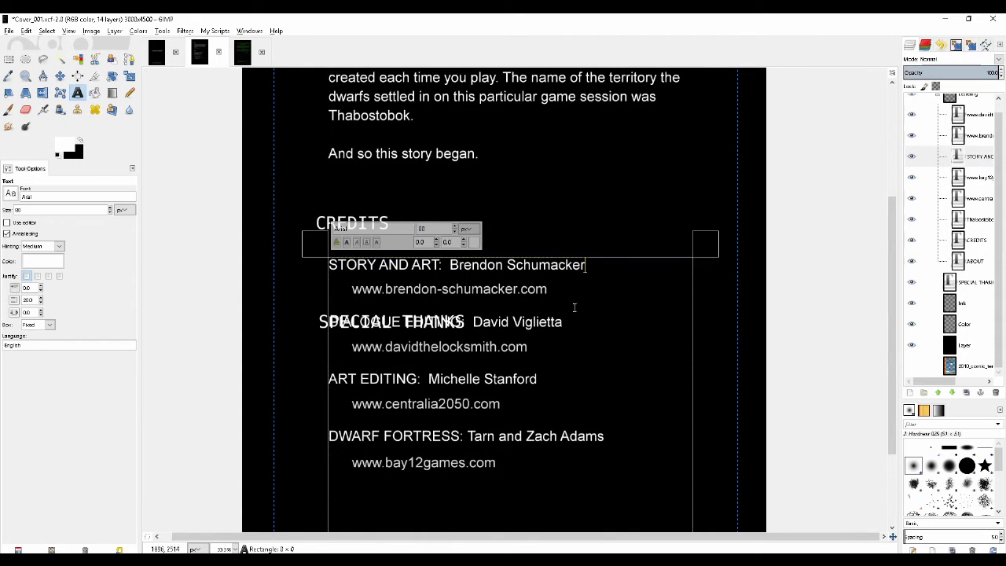
key("Return")
key("Return")
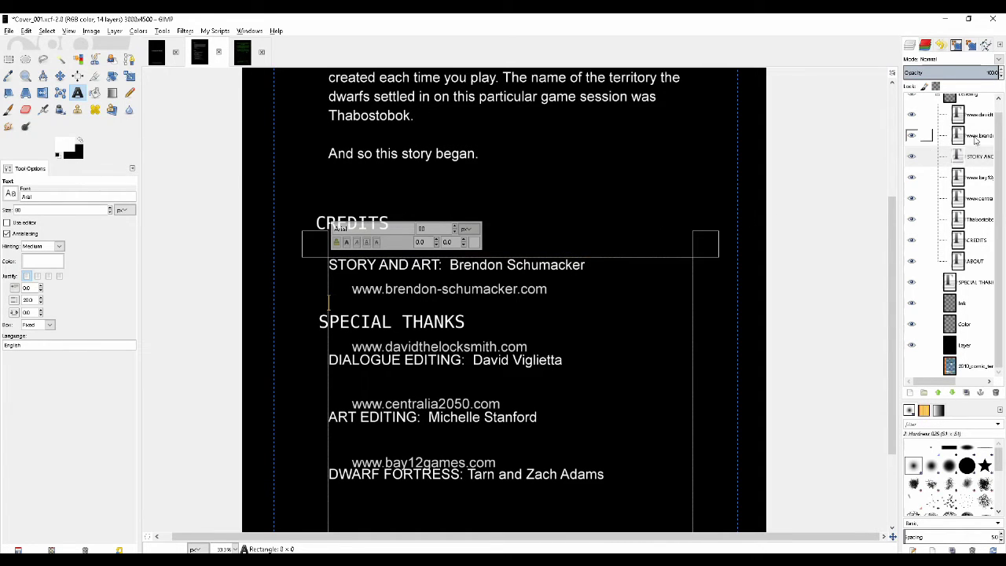
left_click(973, 142)
left_click(973, 156)
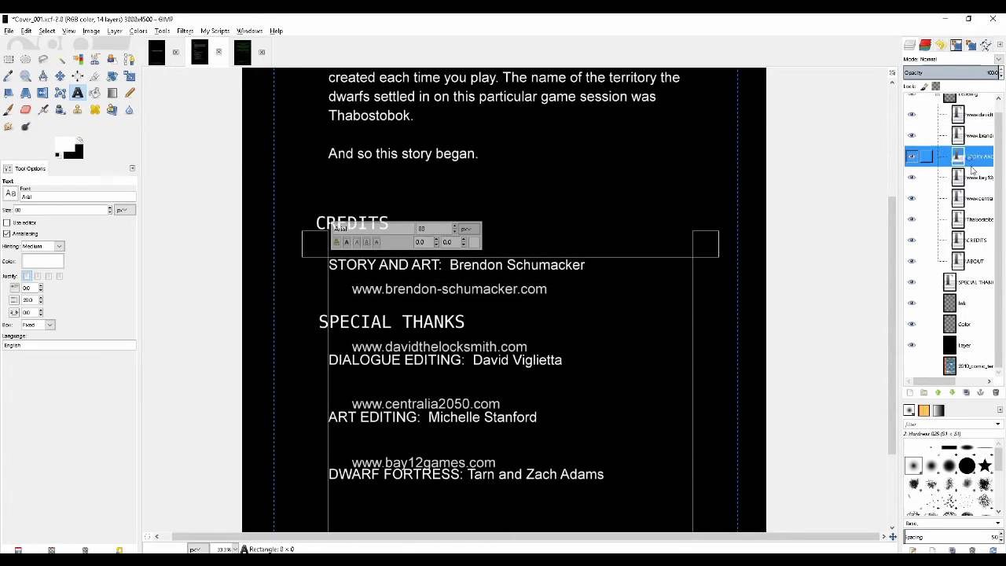
left_click(973, 177)
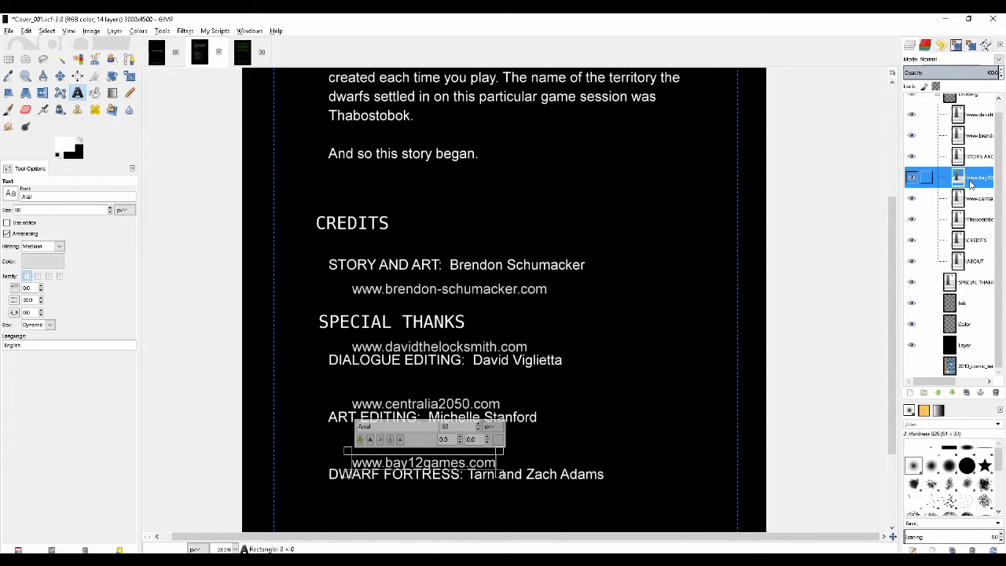
scroll(551, 318, "down", 2)
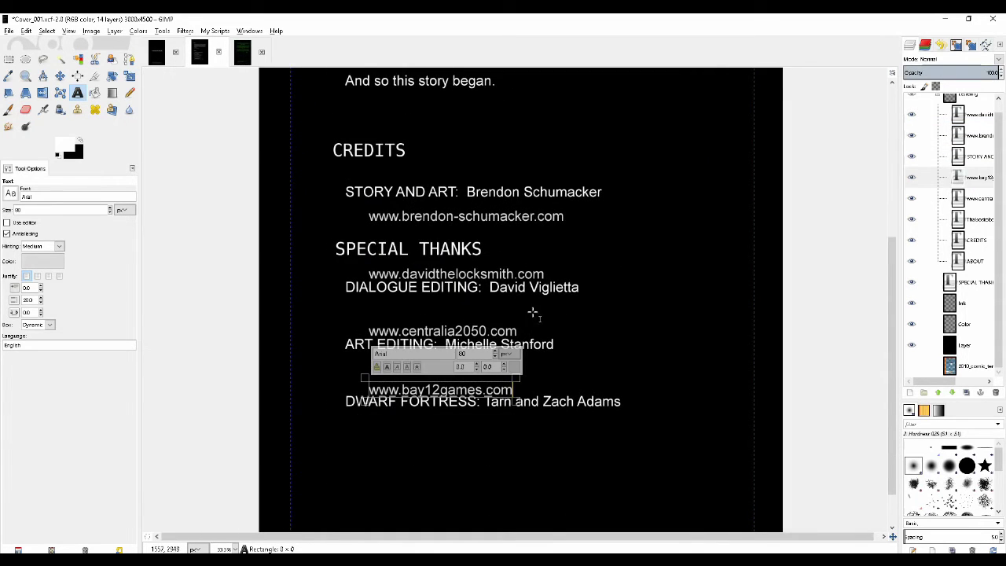
left_click(926, 177)
key("m")
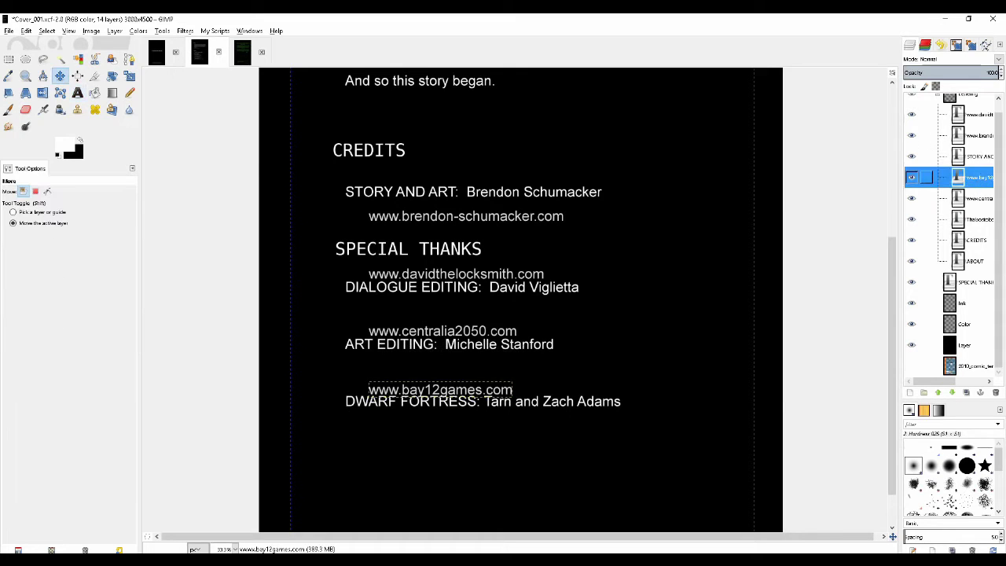
left_click_drag(455, 399, 452, 425)
left_click(927, 198)
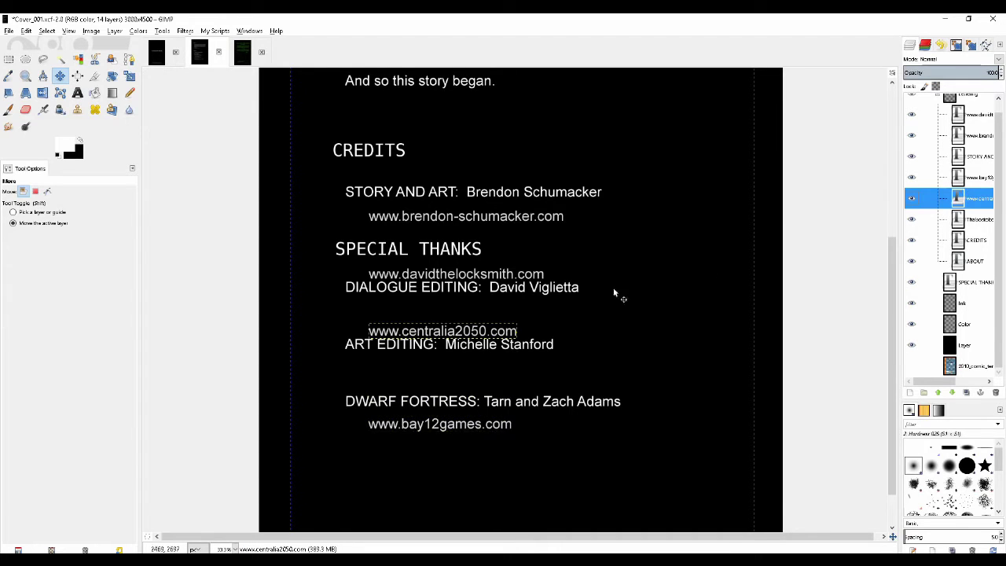
left_click_drag(440, 334, 442, 372)
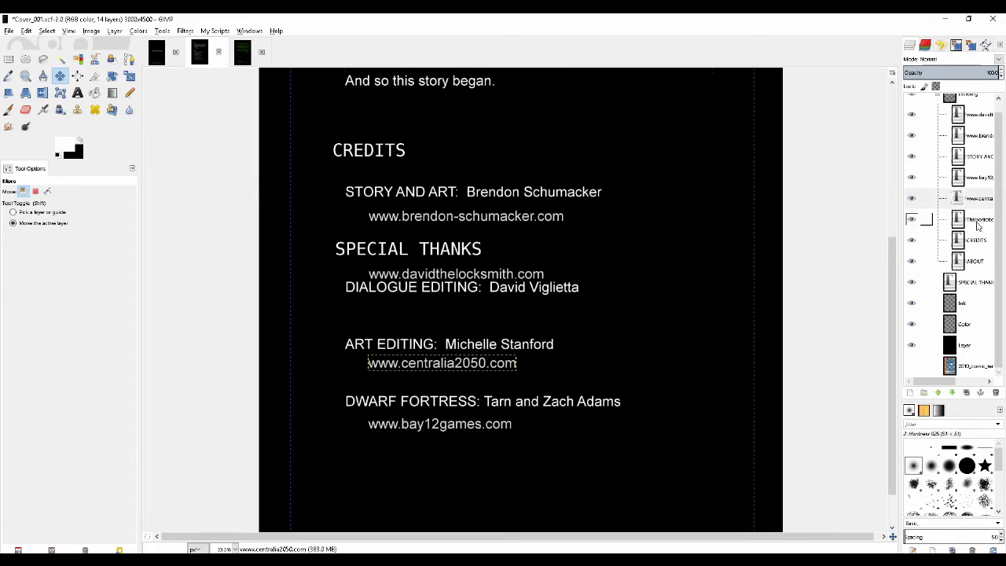
Move the dialogue editor's URL layer down below the DIALOGUE EDITING line.
left_click(973, 260)
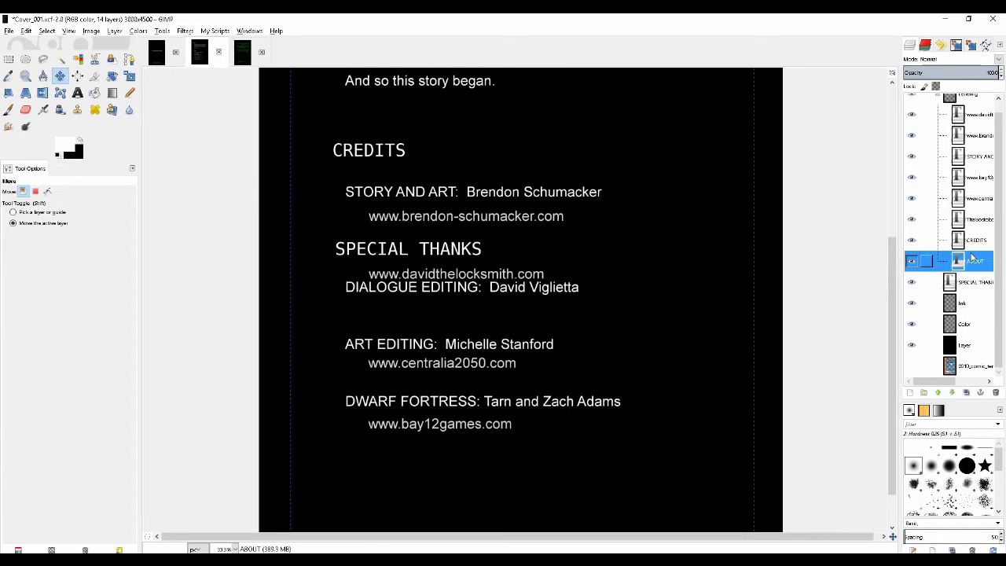
left_click(976, 179)
left_click(973, 138)
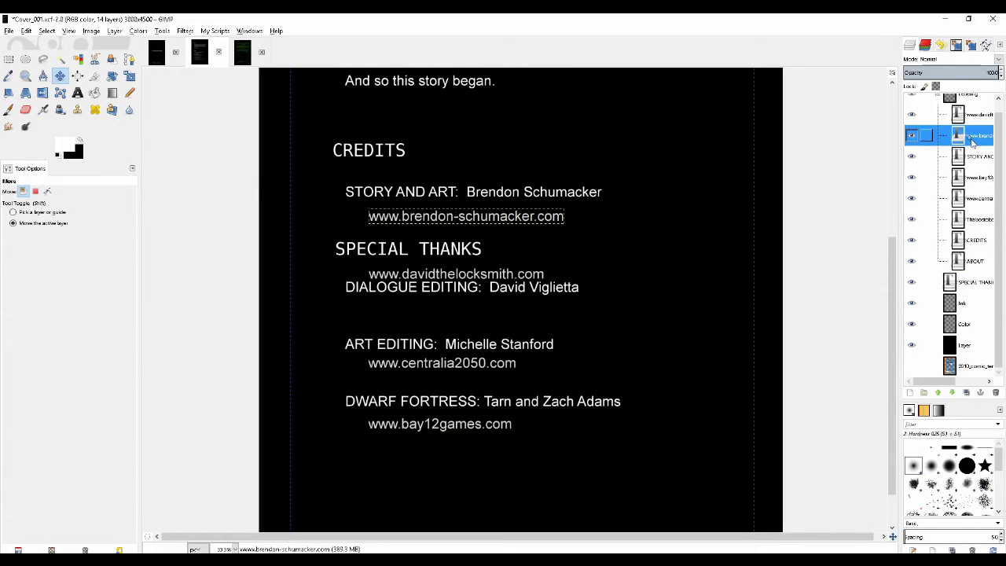
left_click(972, 158)
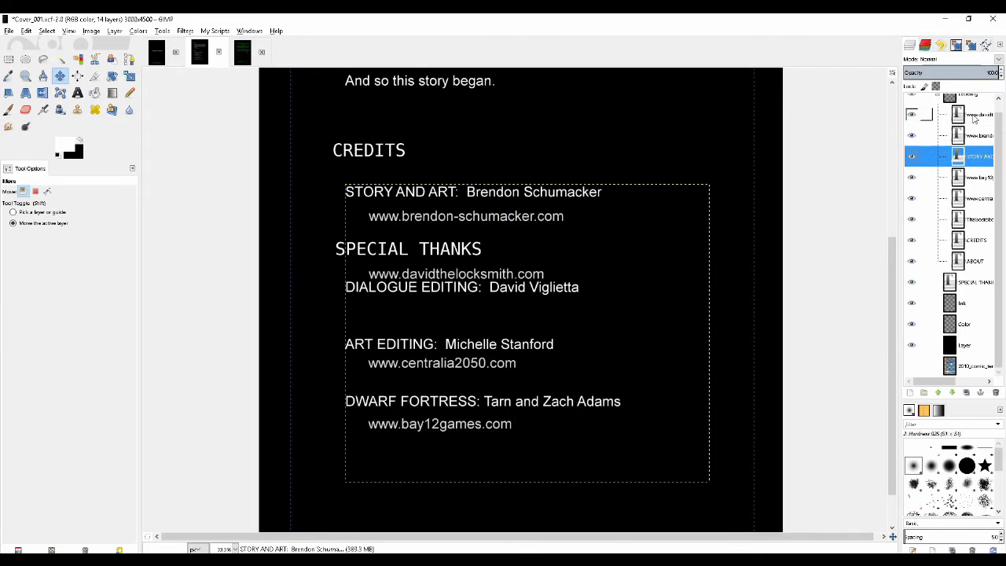
left_click(973, 118)
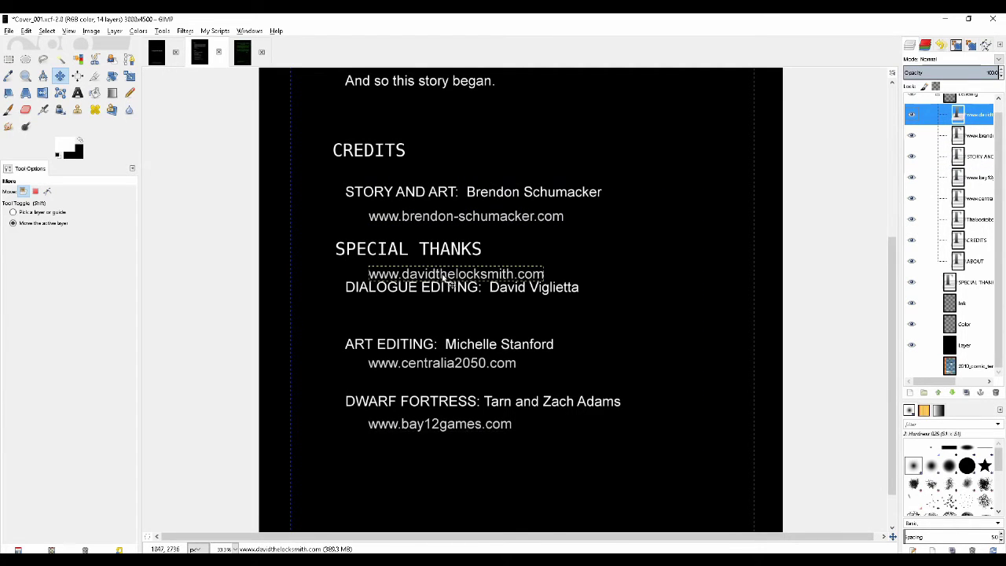
left_click_drag(442, 275, 441, 308)
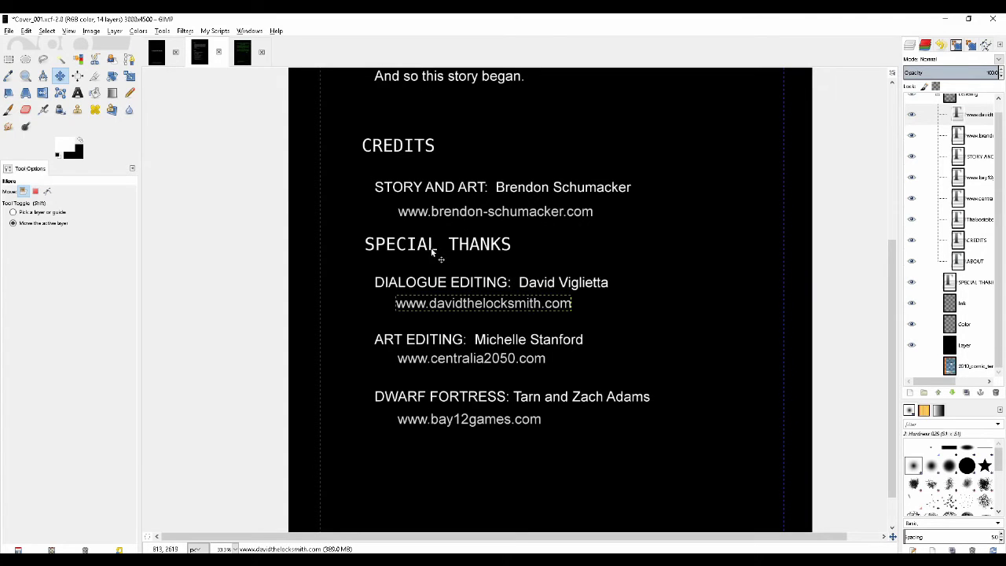
Pick the SPECIAL THANKS heading on the canvas and nudge it slightly left and lower.
key("shift")
right_click(431, 246)
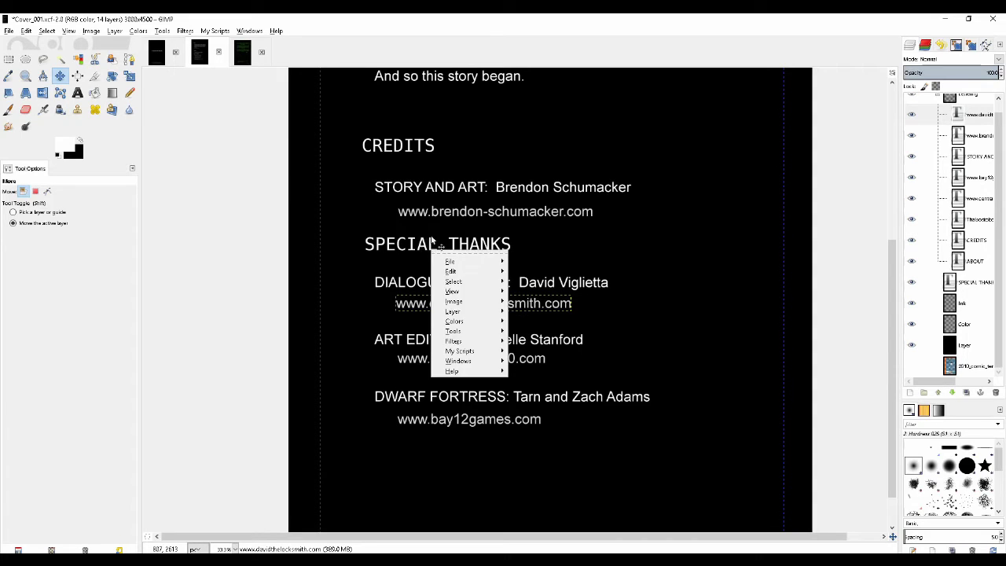
key("Escape")
left_click(435, 251, "shift")
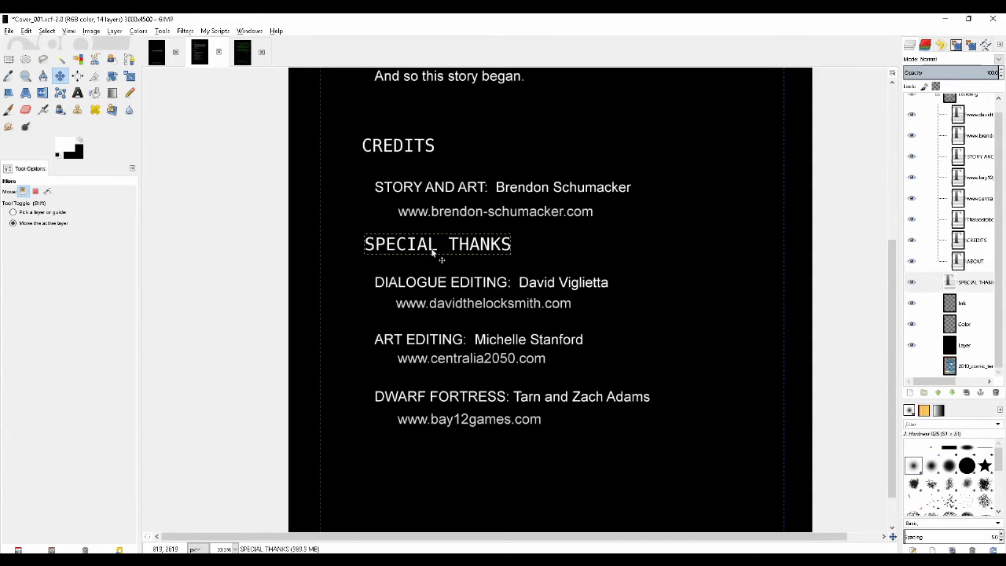
left_click_drag(430, 250, 425, 252)
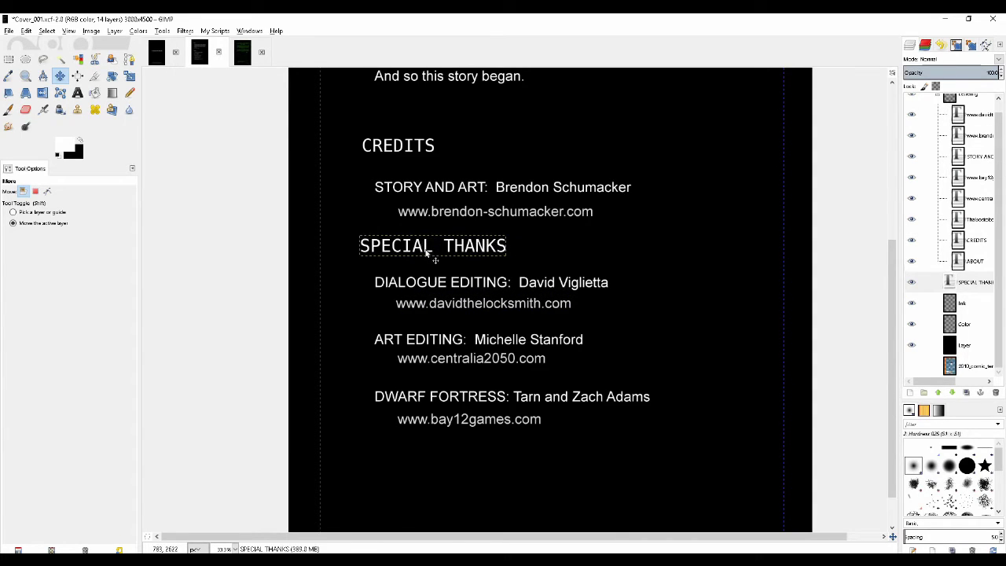
right_click(425, 253)
key("Escape")
left_click_drag(427, 250, 424, 251)
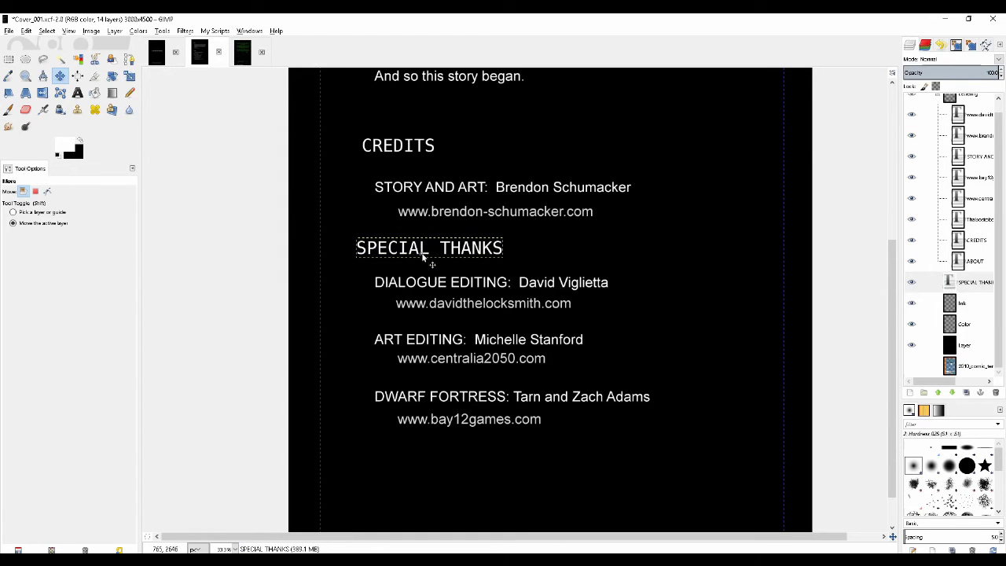
left_click_drag(423, 258, 430, 263)
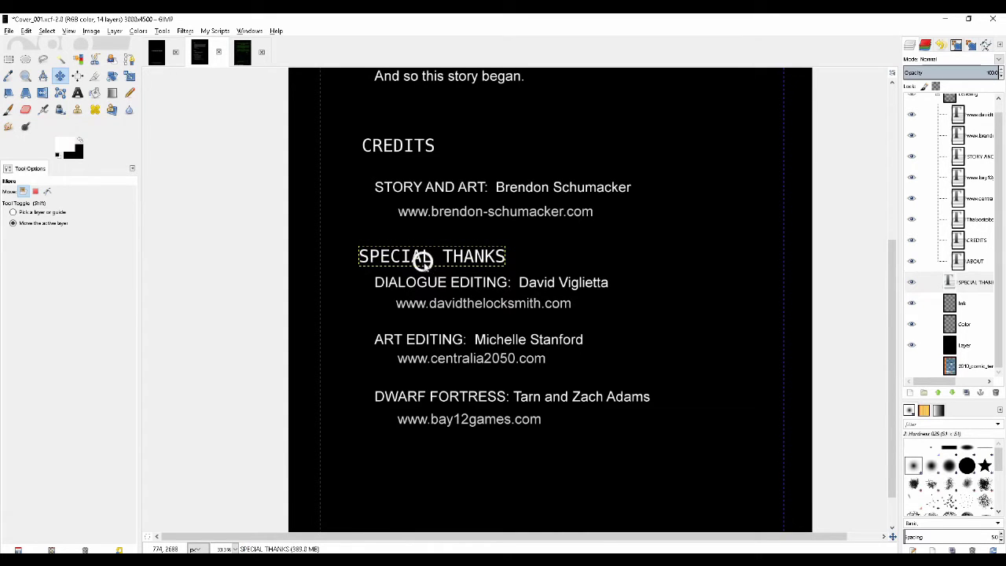
Drag the vertical guide beside SPECIAL THANKS and nudge the heading right to meet it.
right_click(425, 266)
left_click(411, 210)
scroll(416, 208, "down", 2)
scroll(417, 206, "up", 2)
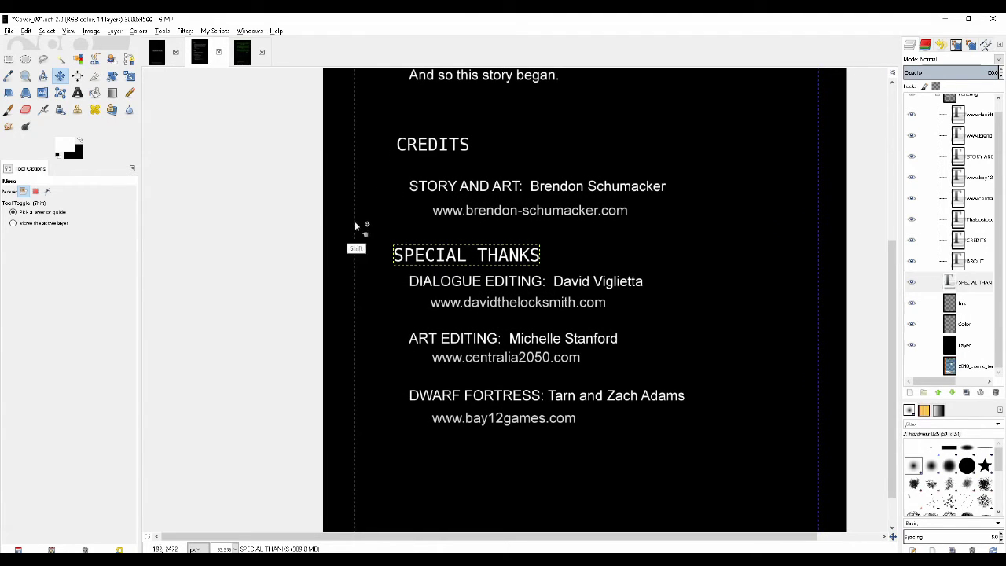
left_click_drag(354, 225, 396, 227)
left_click_drag(459, 260, 466, 265)
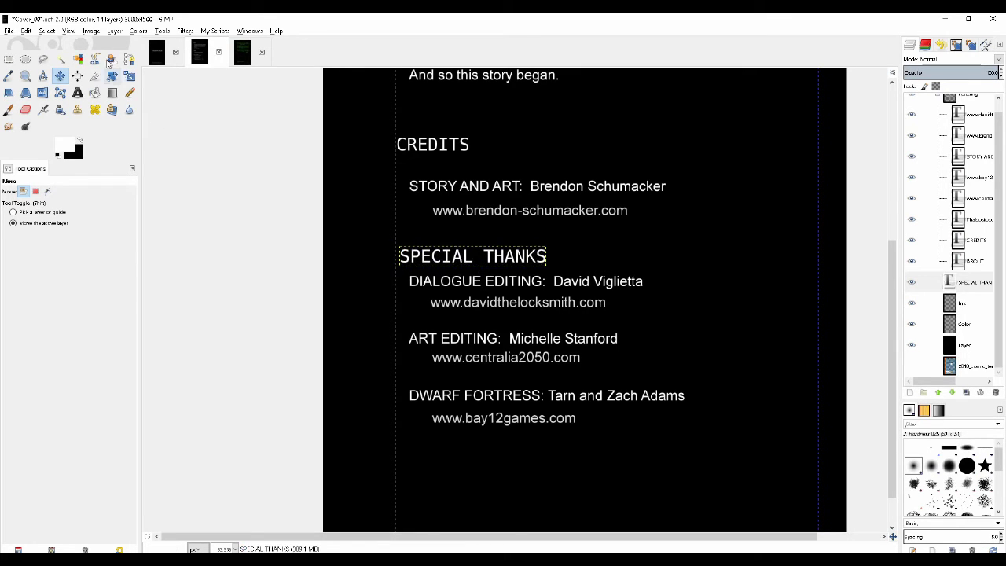
Enable View > Snap to Guides and shift the SPECIAL THANKS heading left and down.
left_click(68, 33)
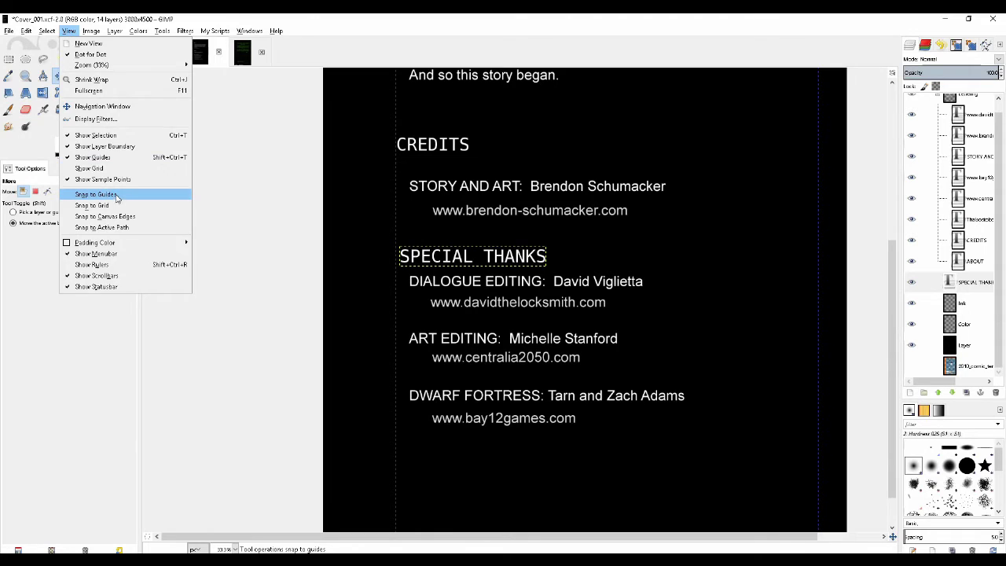
left_click(116, 197)
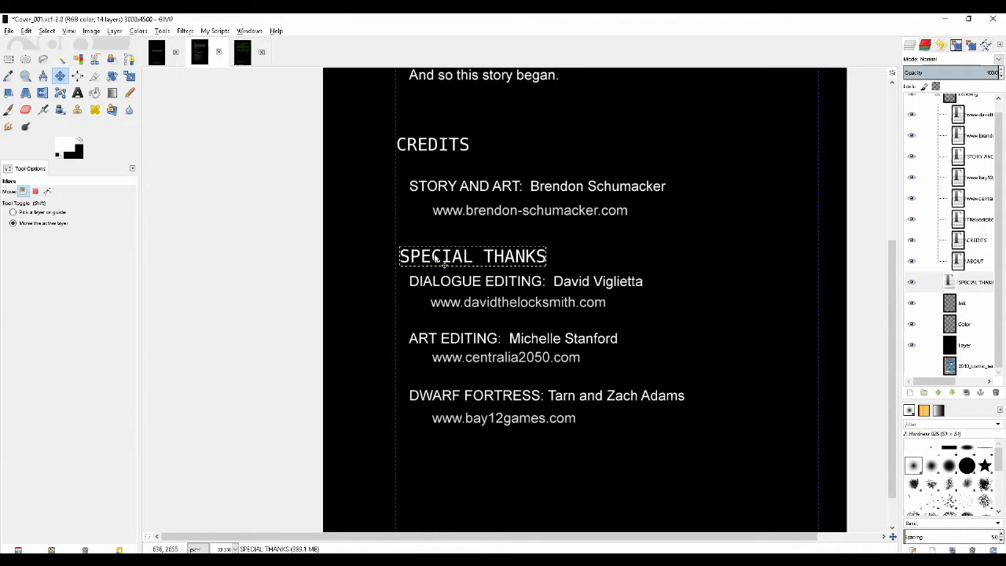
mouse_move(440, 264)
left_mouse_down()
mouse_move(452, 264)
mouse_move(428, 265)
left_mouse_up()
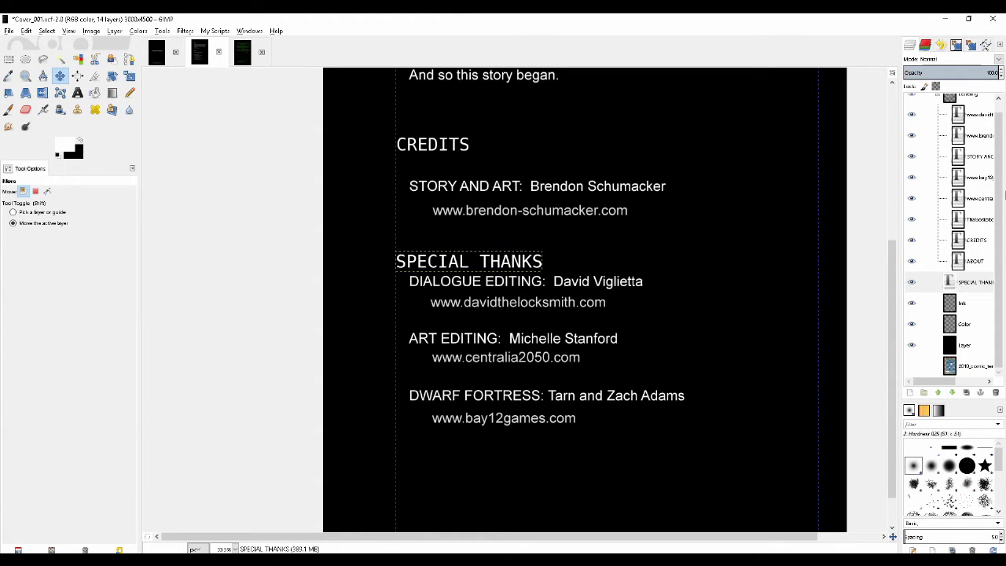
scroll(997, 220, "up", 1)
scroll(997, 220, "down", 1)
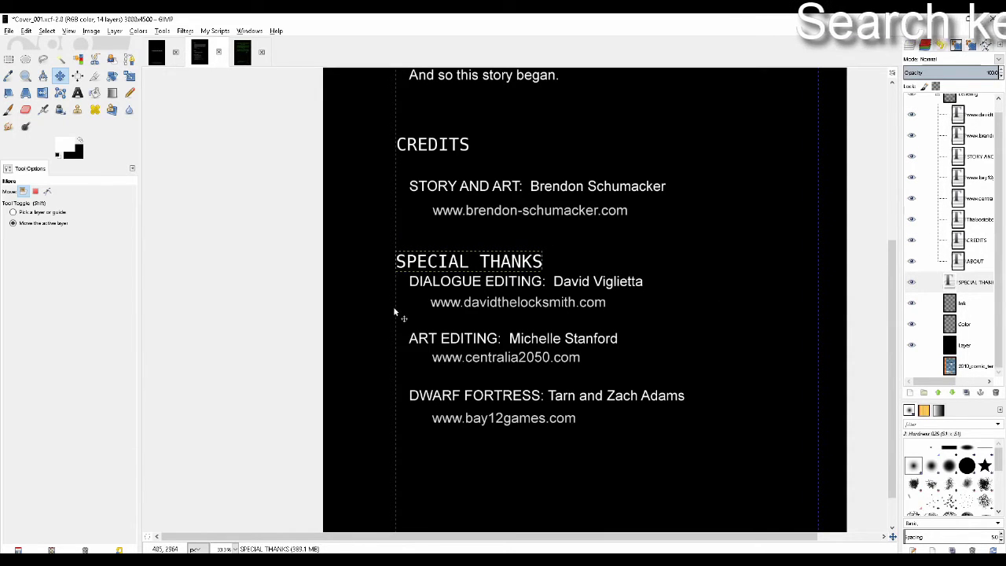
Drag the guide right to the body text's edge and recheck the snap-to-guides setting.
key("shift")
left_click_drag(396, 309, 410, 313)
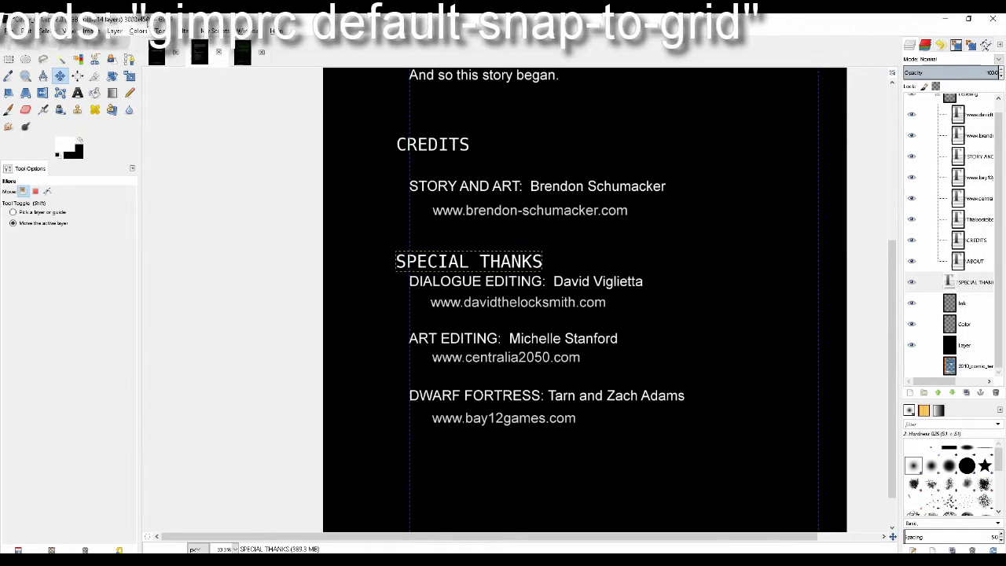
left_click(48, 30)
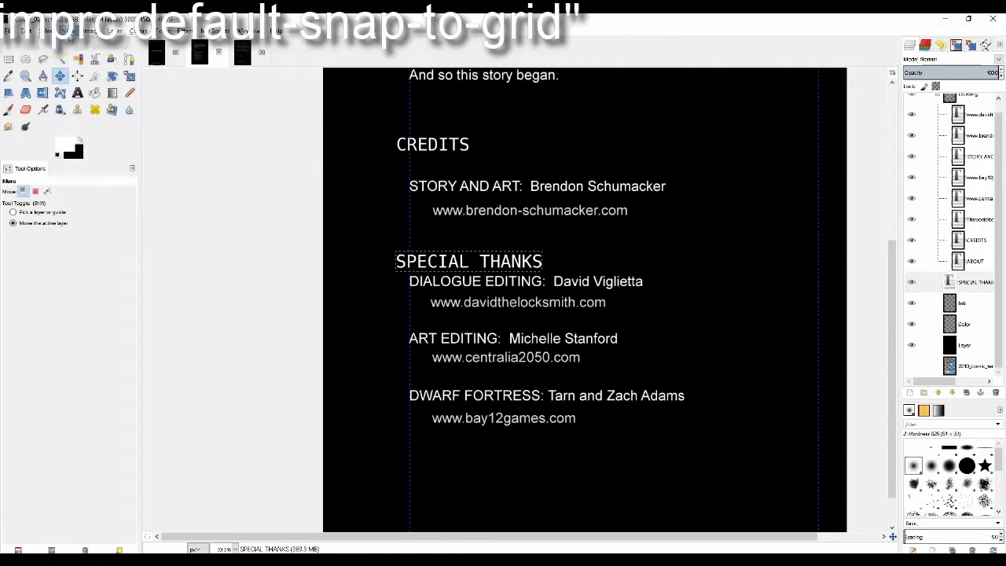
left_click(67, 29)
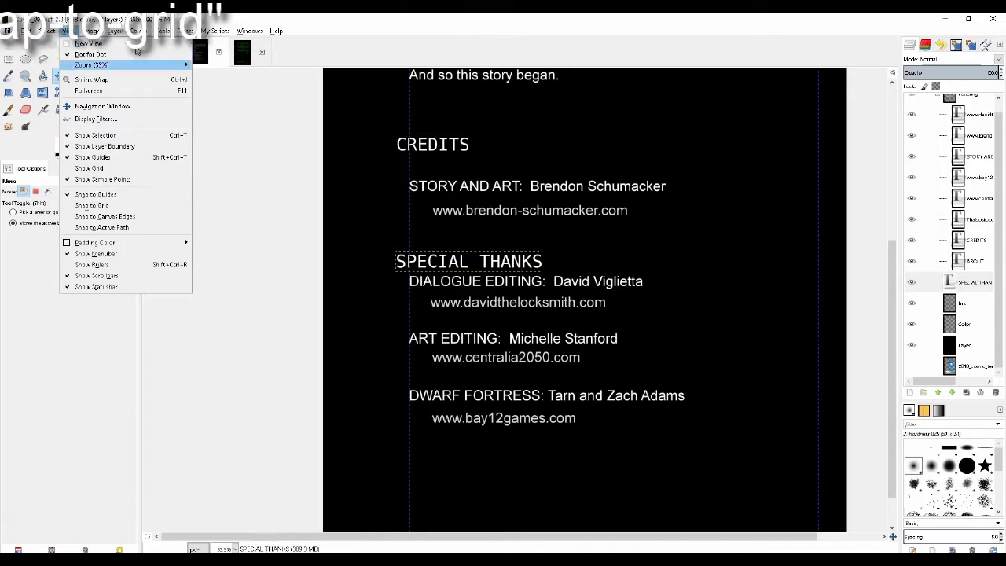
left_click(143, 20)
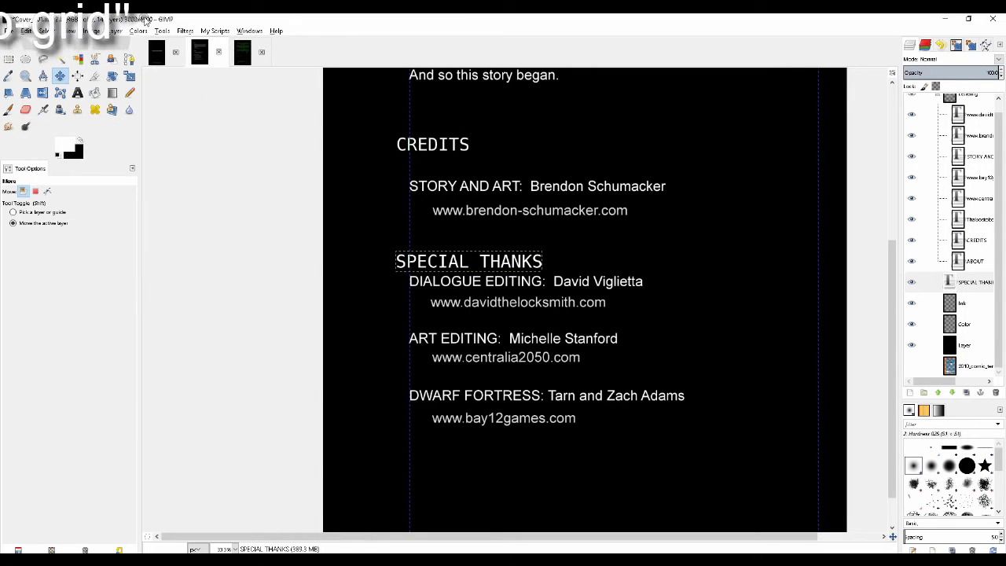
left_click(67, 33)
left_click(68, 33)
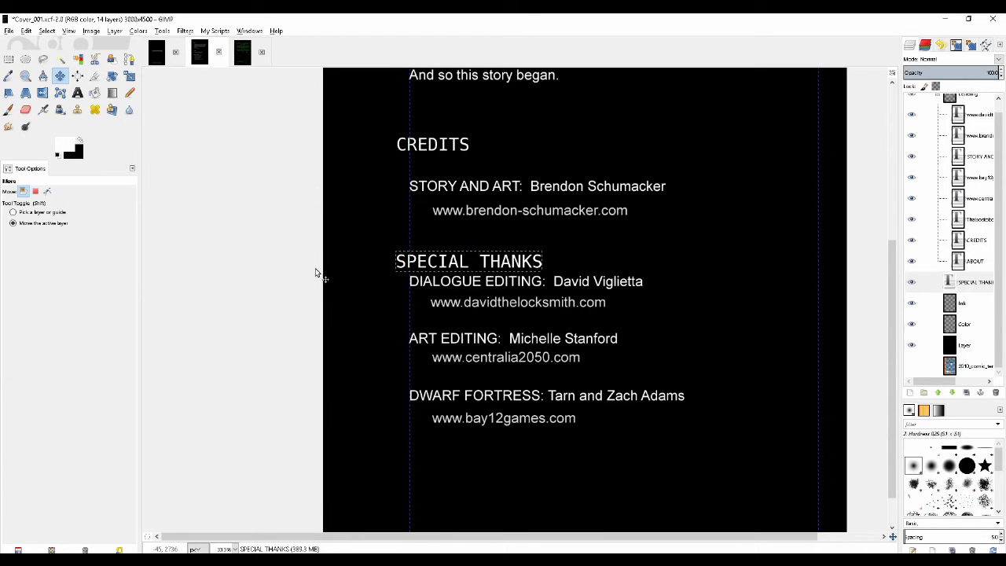
left_click(68, 33)
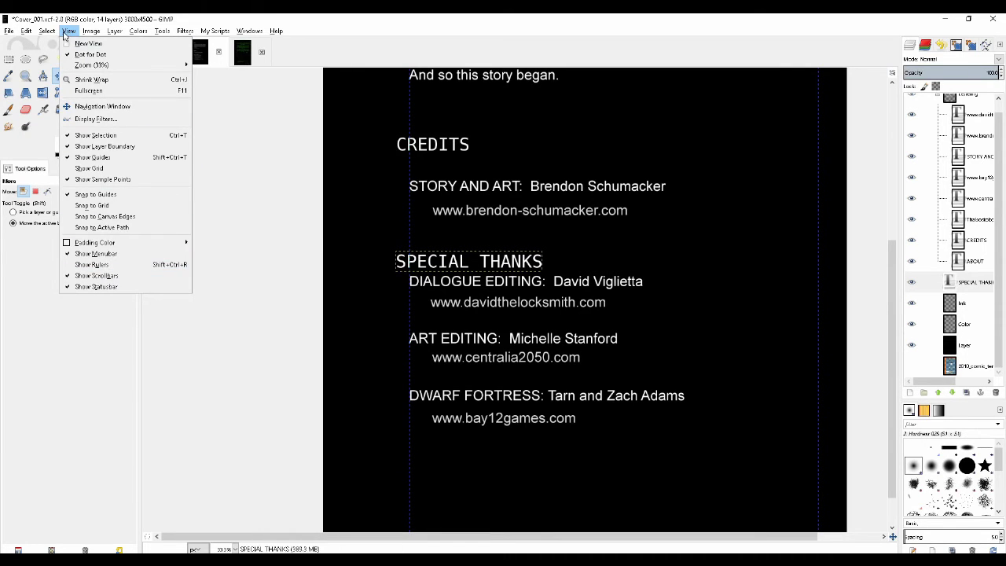
left_click(68, 33)
left_click(26, 31)
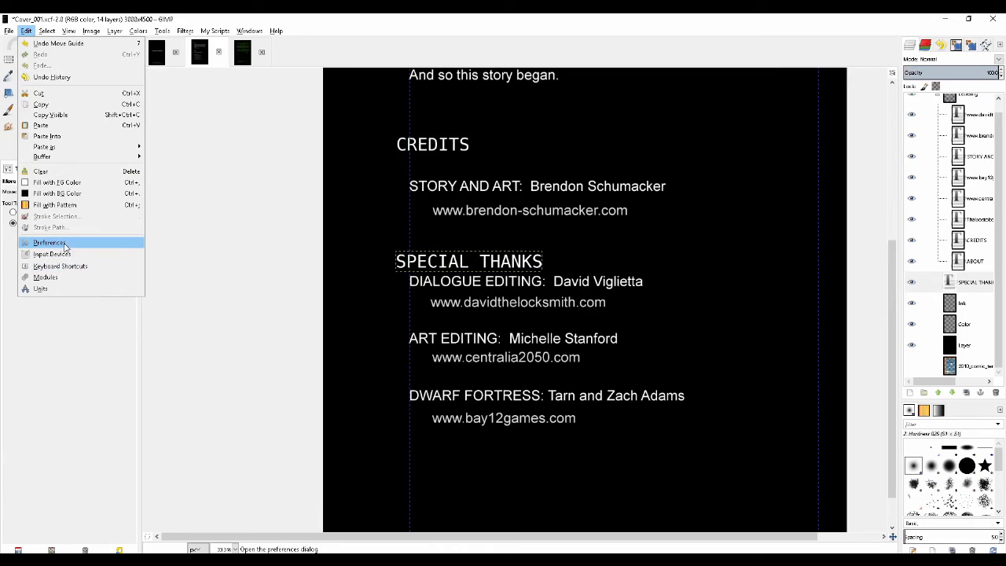
left_click(171, 30)
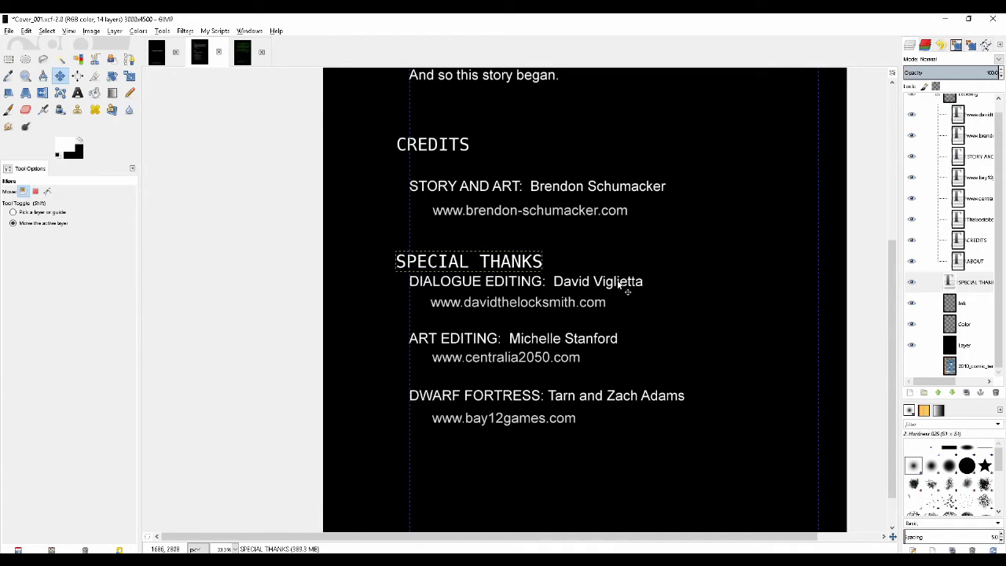
Insert a blank line before DIALOGUE EDITING in the STORY AND ART credits text.
left_click(972, 267)
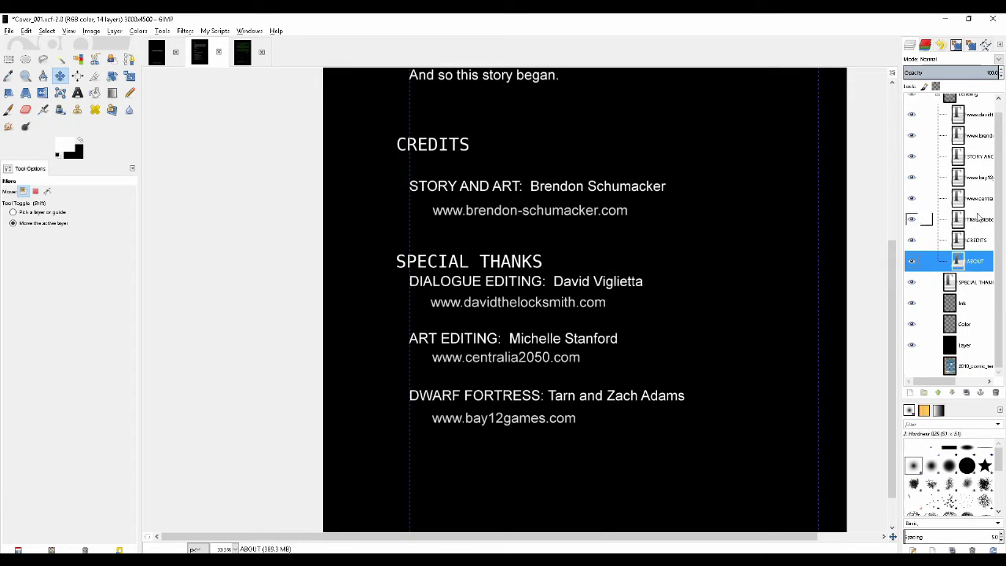
left_click(975, 120)
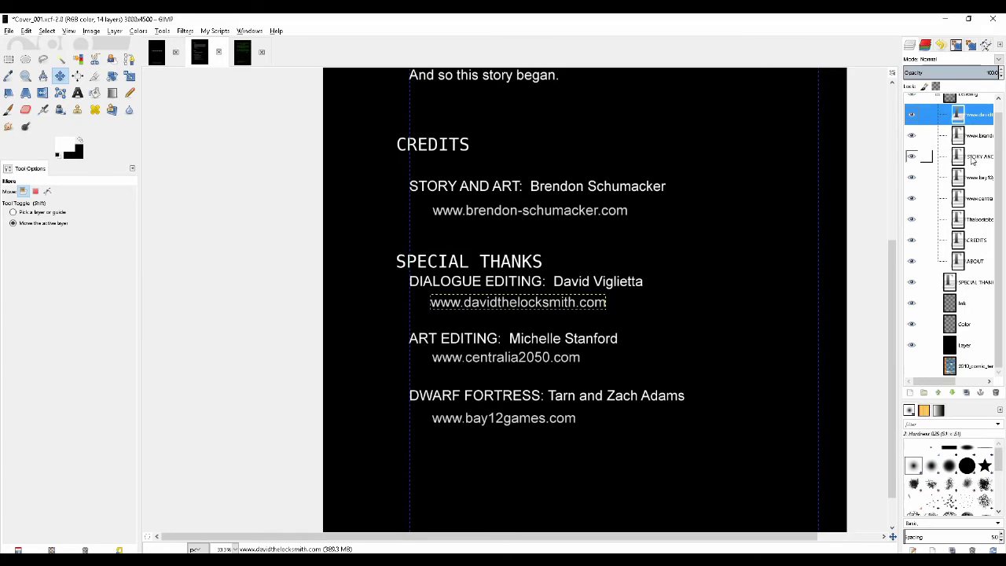
left_click(972, 161)
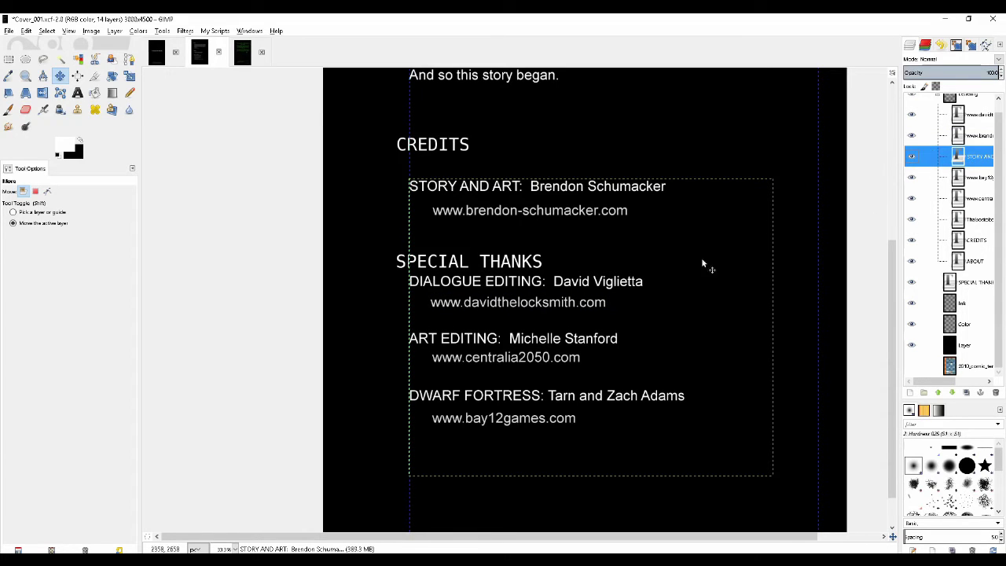
left_click(80, 95)
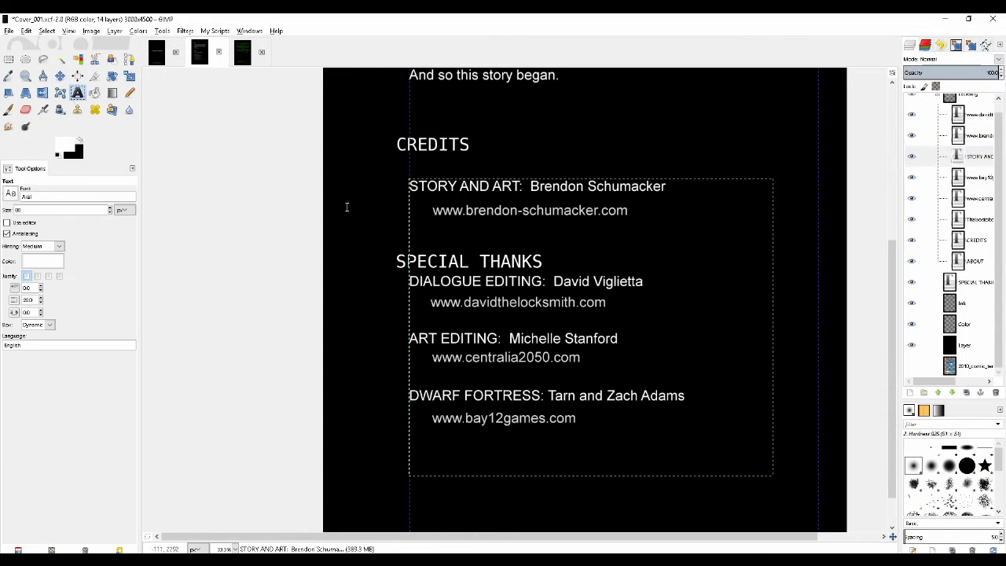
left_click(572, 256)
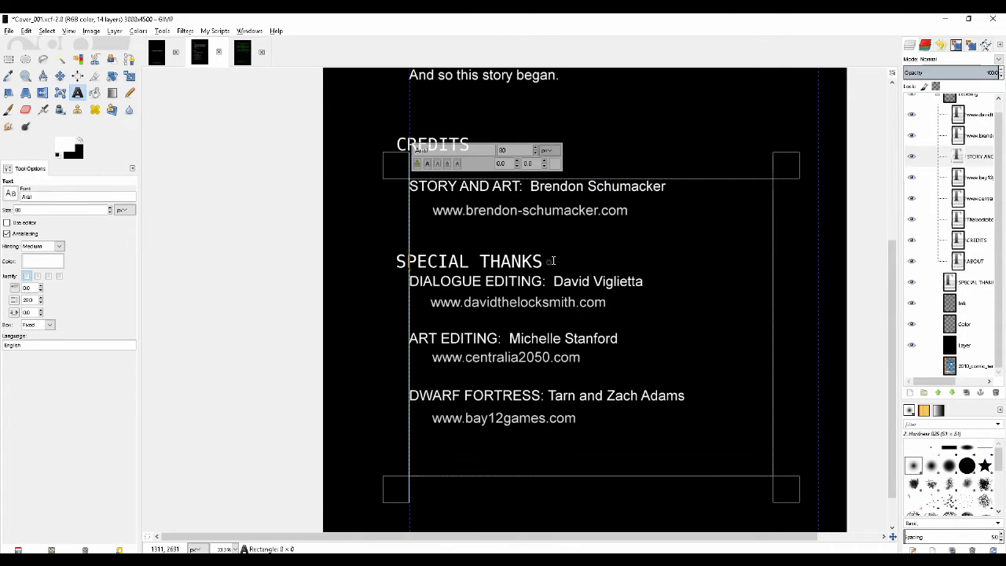
key("Return")
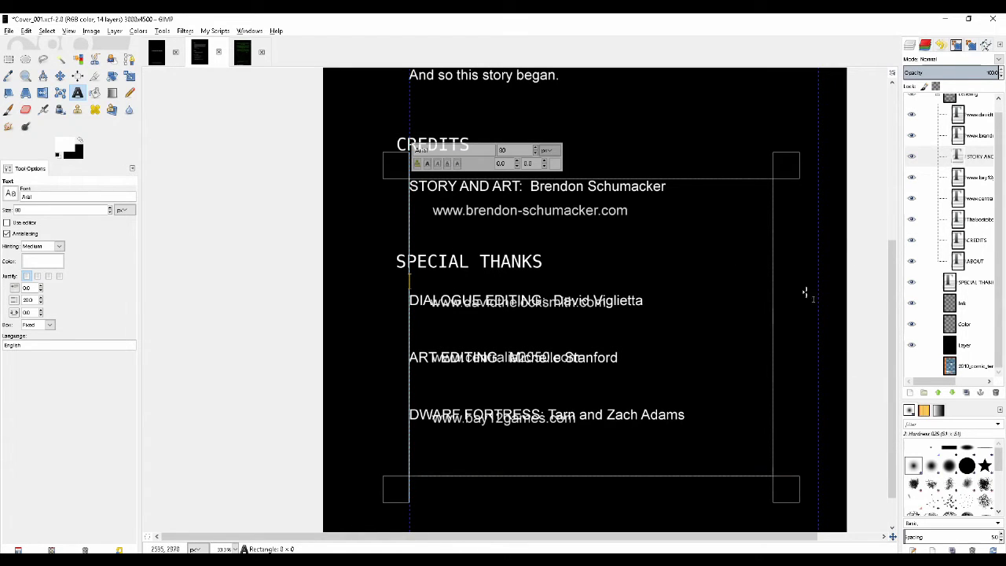
Nudge SPECIAL THANKS down two pixels and the centralia2050 address below ART EDITING.
left_click(976, 289)
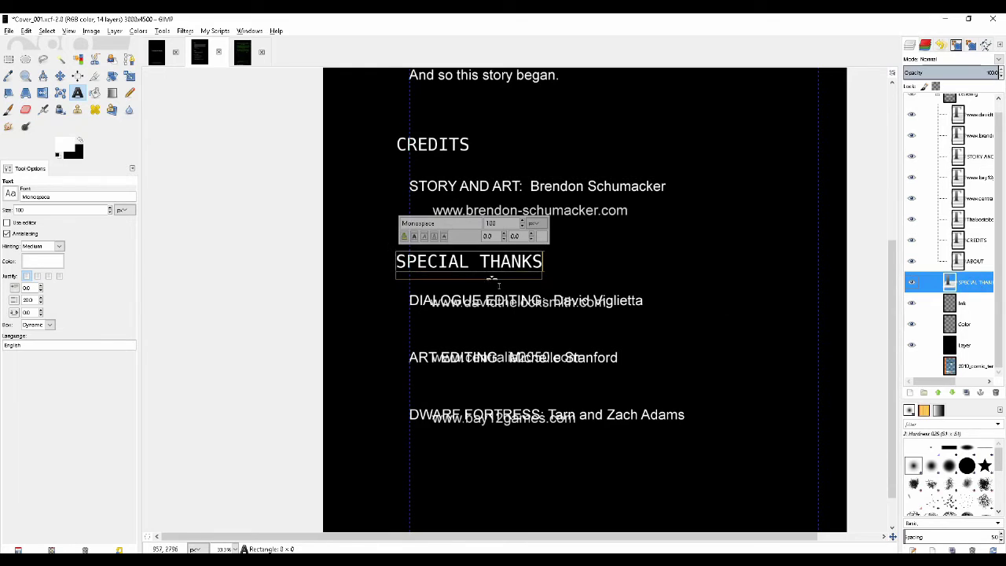
key("m")
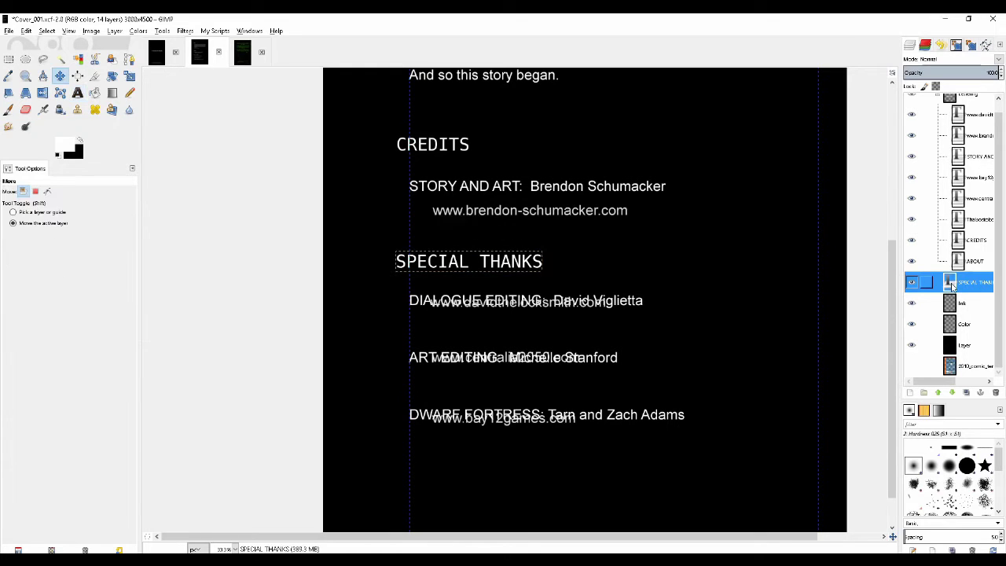
left_click(519, 269)
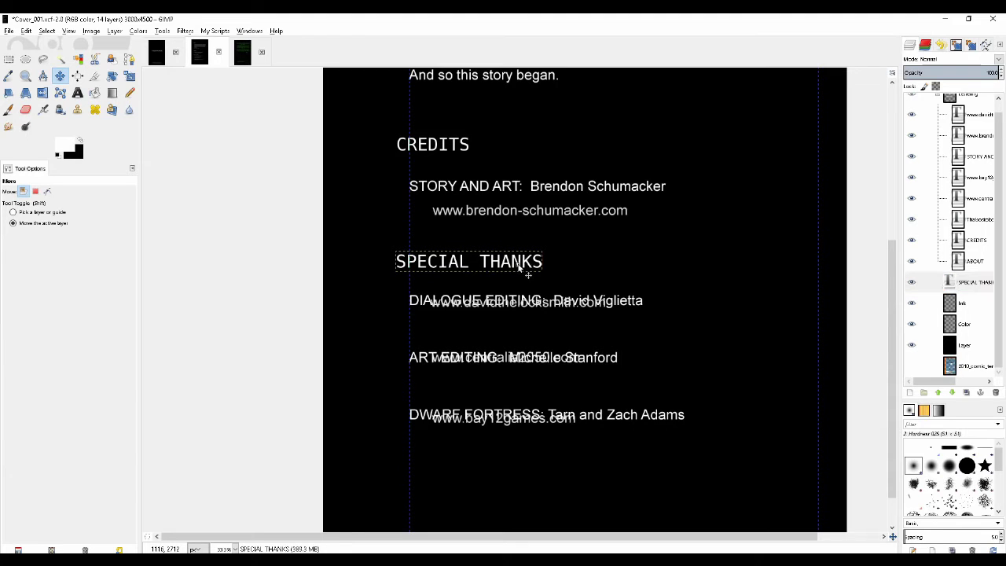
key("Down")
key("Down")
key("Down")
key("Down")
key("Down")
key("Down")
key("Down")
key("Down")
key("Down")
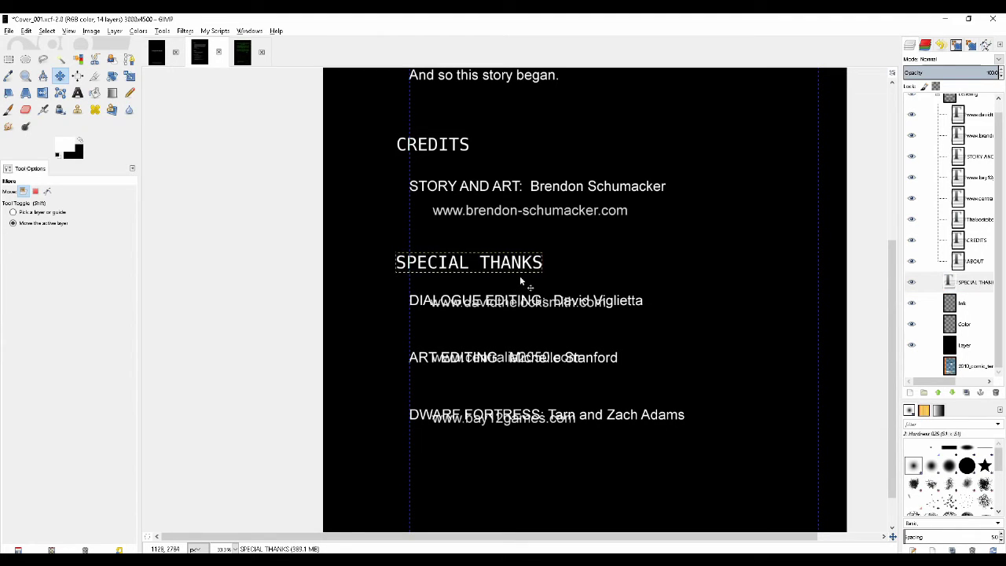
key("Down")
key("Down")
key("Down")
key("Down")
key("Down")
key("Down")
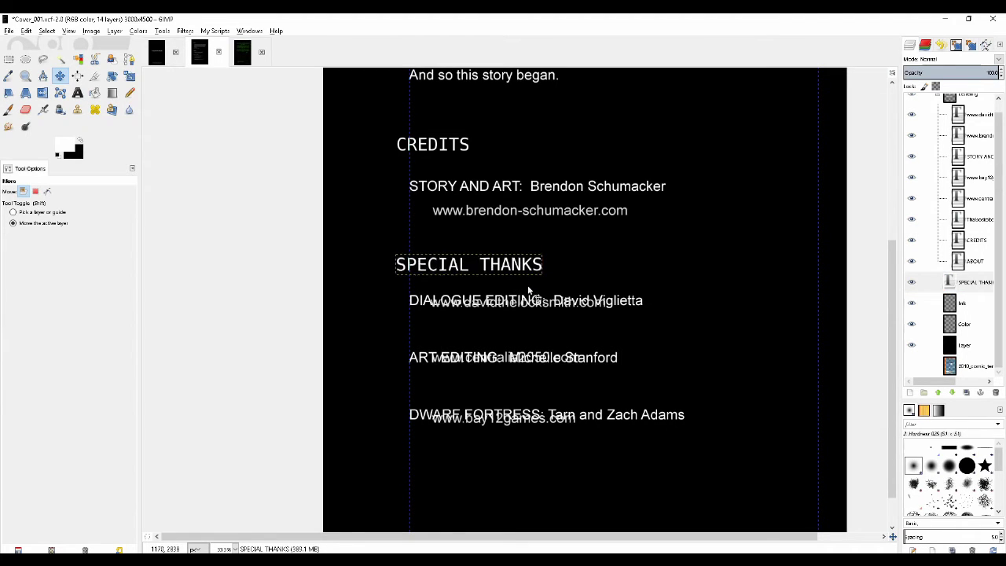
left_click(967, 198)
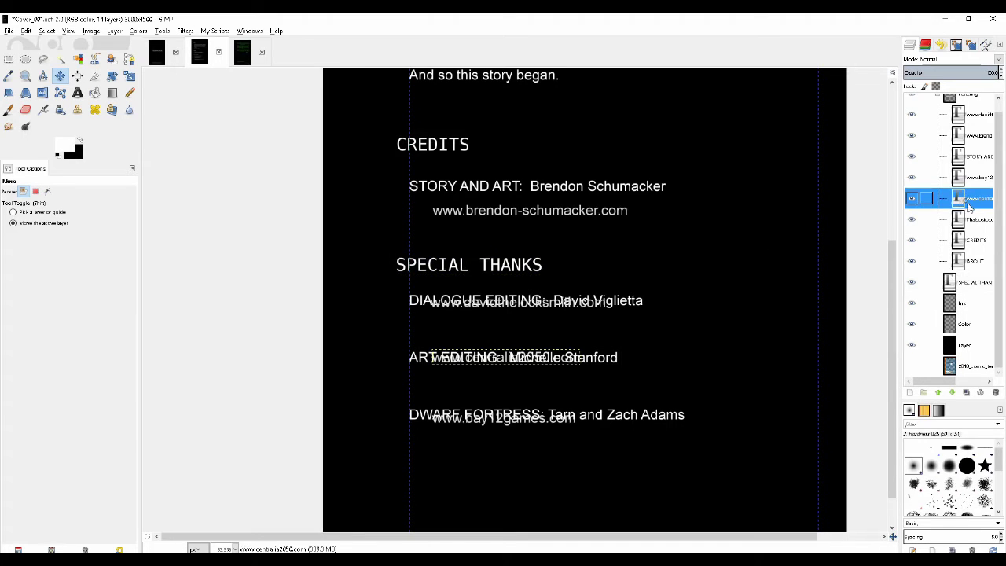
left_click(504, 361)
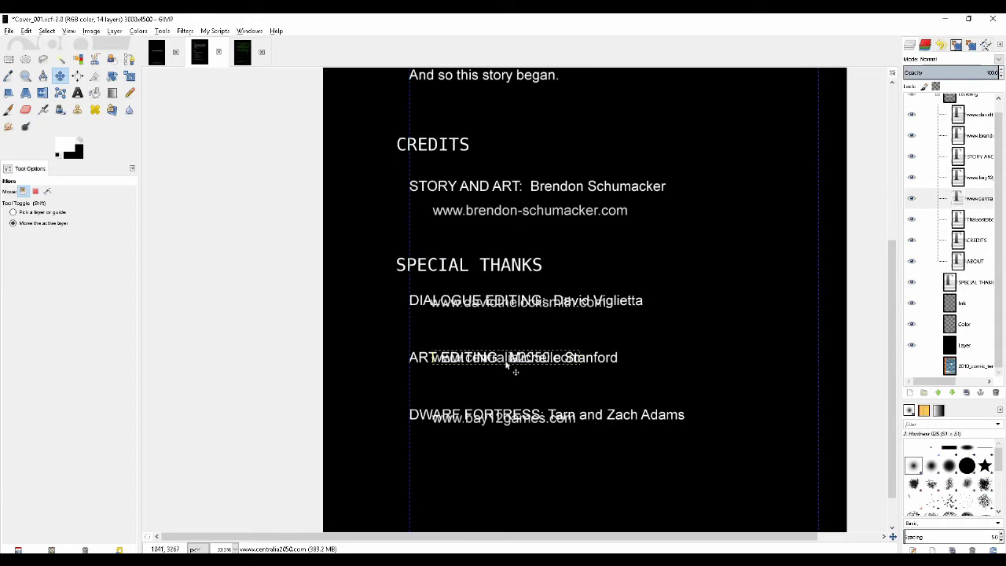
key("Down")
key("Down")
key("Down")
key("Down")
key("Down")
key("Down")
key("Down")
key("Down")
key("Down")
key("Down")
key("Down")
key("Down")
key("Down")
key("Down")
key("Down")
key("Down")
key("Down")
key("Down")
key("Down")
key("Down")
key("Down")
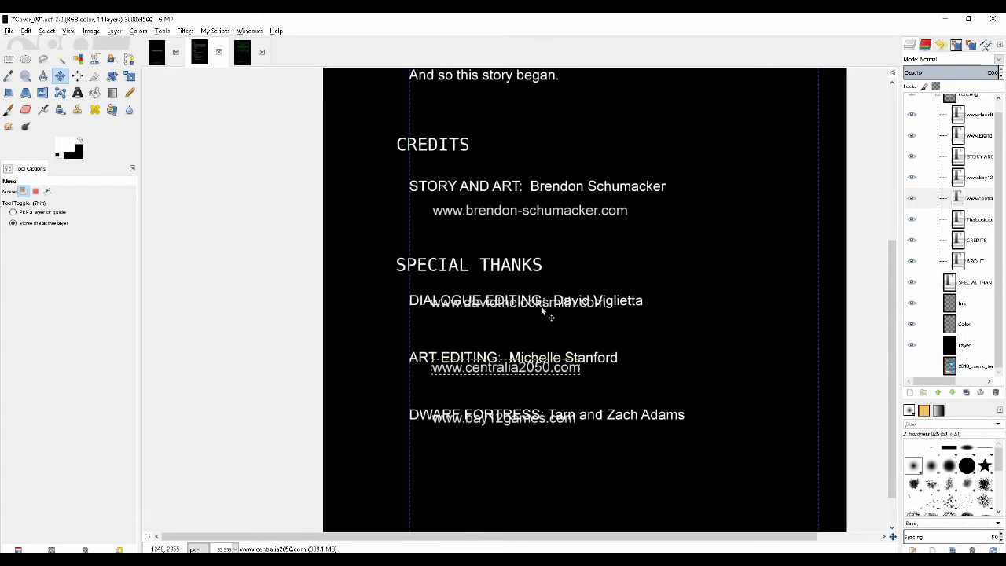
key("Down")
key("Down")
key("Down")
key("Down")
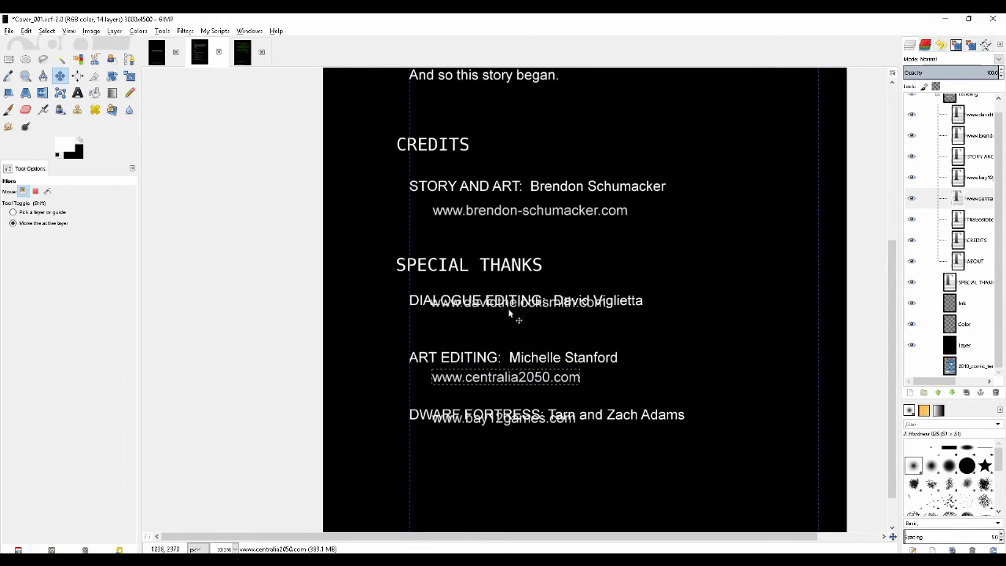
Lower the bay12games web address until it sits below its credit line.
left_click(978, 178)
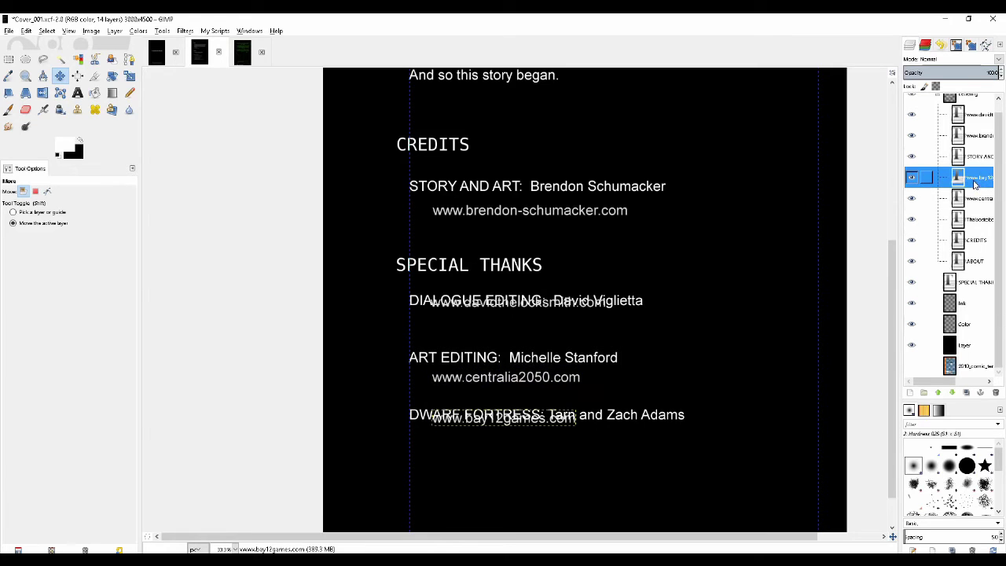
key("Page_Down")
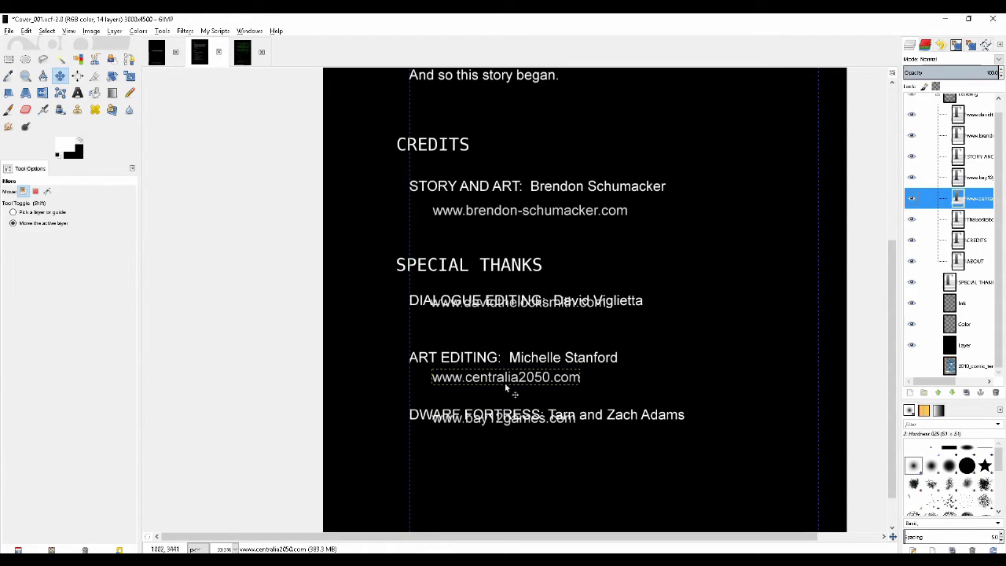
key("Page_Up")
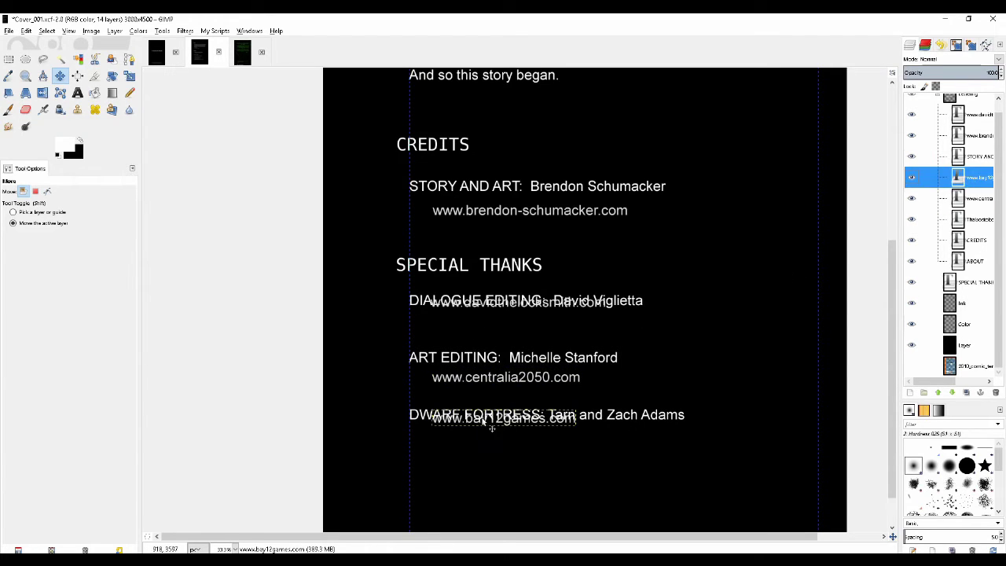
left_click_drag(483, 420, 481, 427)
key("Down")
key("Down")
key("Down")
key("Down")
key("Down")
key("Down")
key("Down")
key("Down")
key("Down")
key("Down")
key("Down")
key("Down")
key("Down")
key("Down")
key("Down")
key("Down")
key("Down")
key("Down")
key("Down")
key("Down")
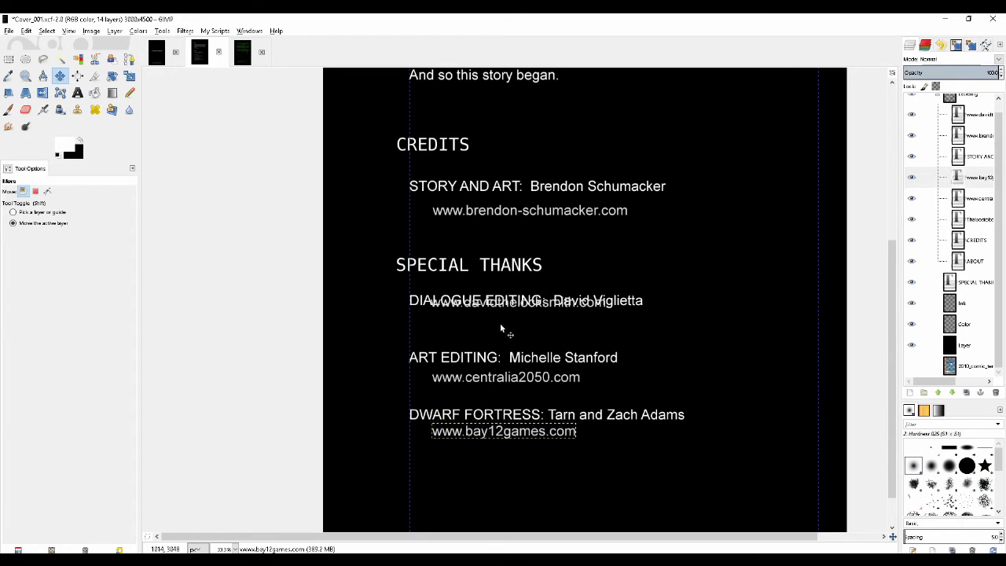
key("Down")
key("Down")
key("Down")
key("Down")
key("Down")
key("Down")
key("Down")
key("Down")
key("Down")
key("Down")
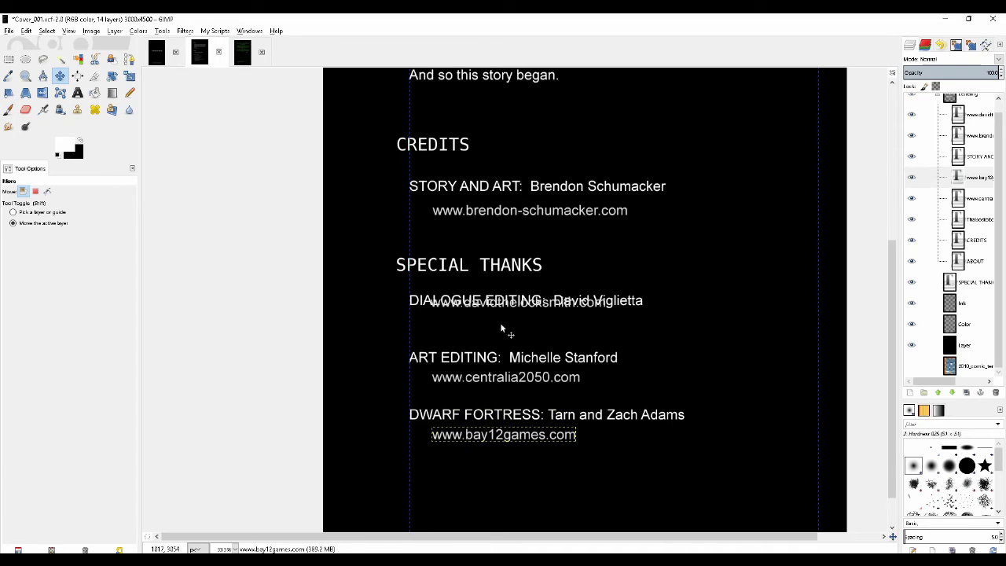
key("Down")
key("Down")
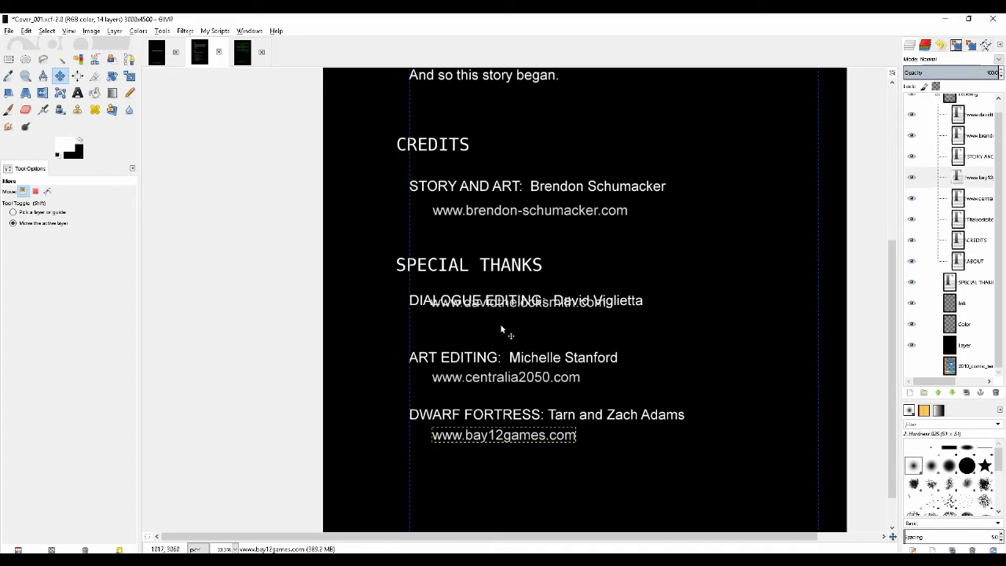
Nudge the DIALOGUE EDITING web address down three pixels beneath its credit.
left_click(971, 158)
left_click(972, 137)
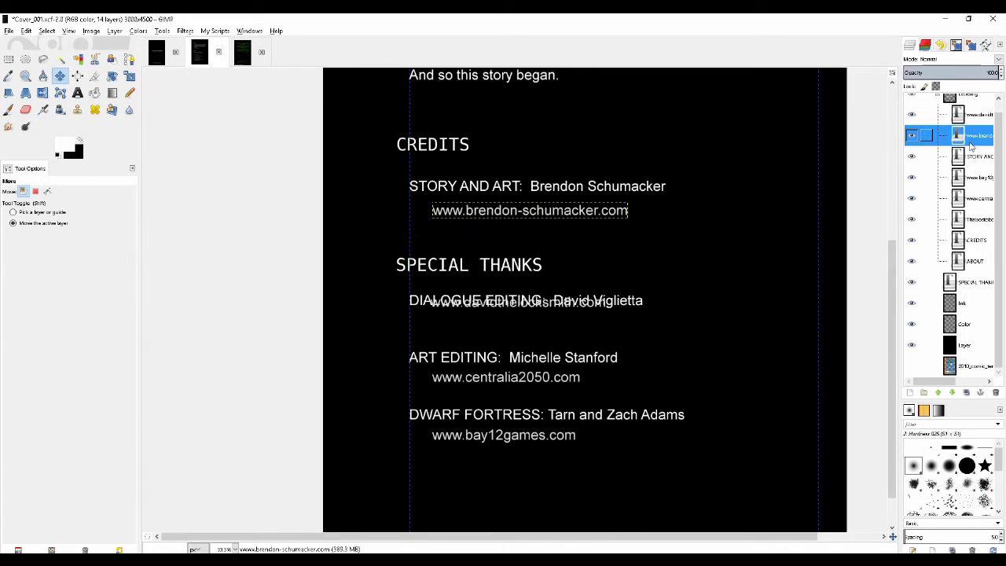
left_click(976, 116)
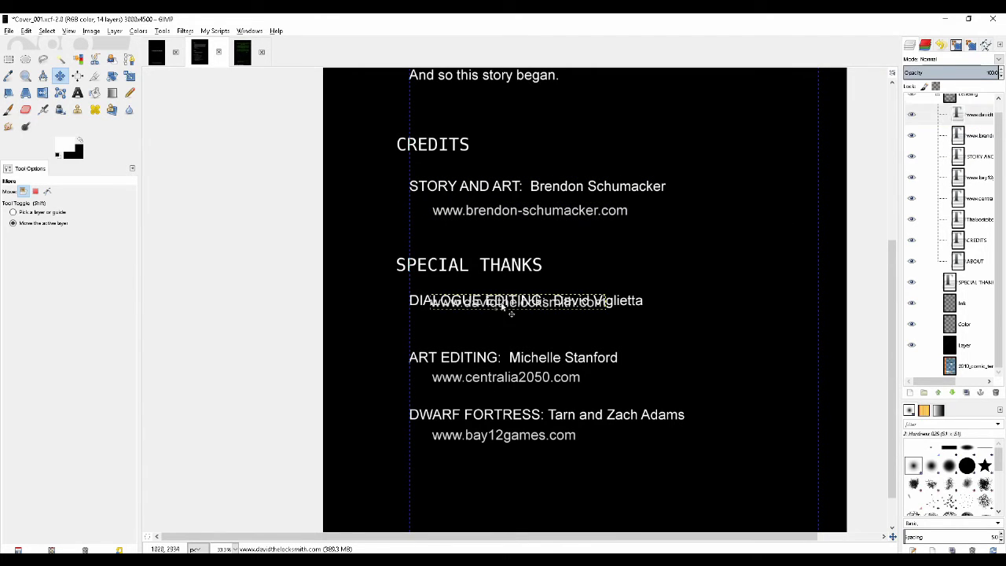
key("Down")
key("Down")
key("Down")
key("Down")
key("Down")
key("Down")
key("Down")
key("Down")
key("Down")
key("Down")
key("Down")
key("Down")
key("Down")
key("Down")
key("Down")
key("Down")
key("Down")
key("Down")
key("Down")
key("Down")
key("Down")
key("Down")
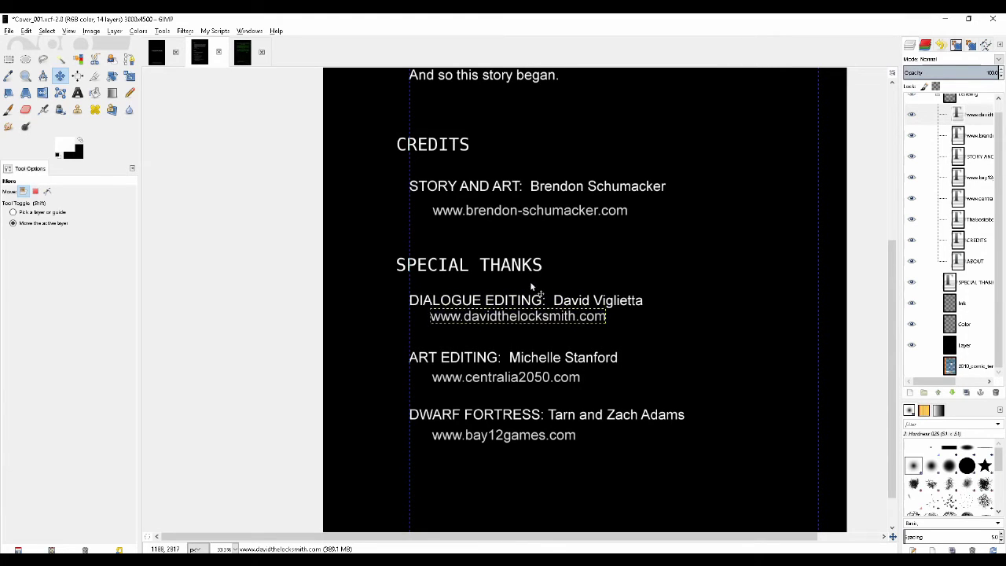
key("Down")
key("Down")
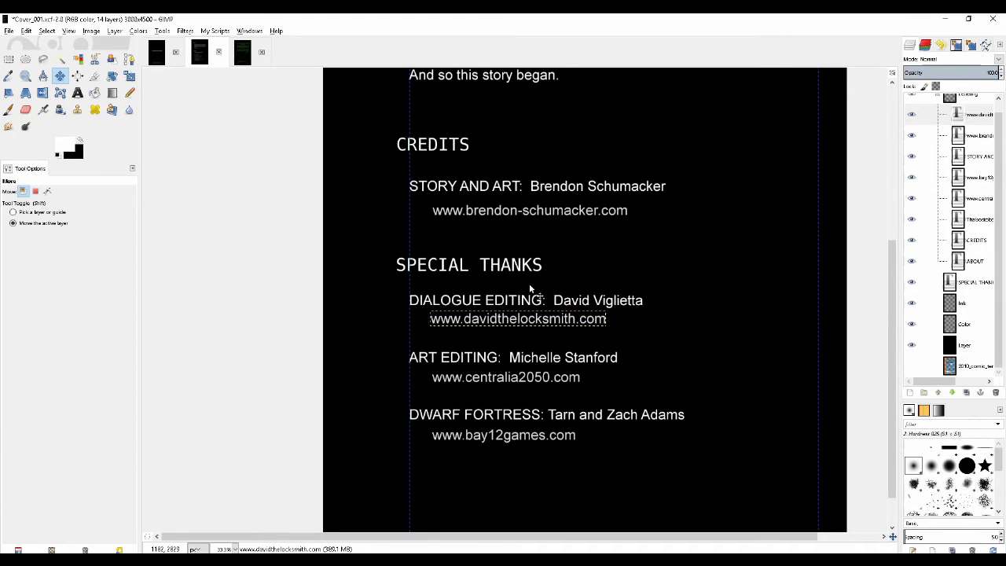
key("Down")
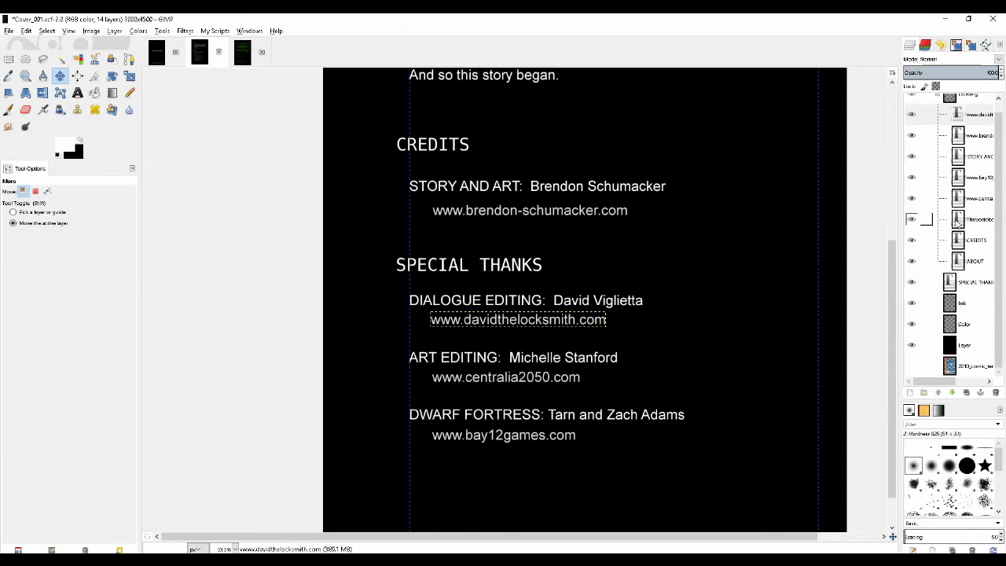
Zoom out to fit the cover page and drag the left vertical guide toward the page edge.
left_click(973, 282)
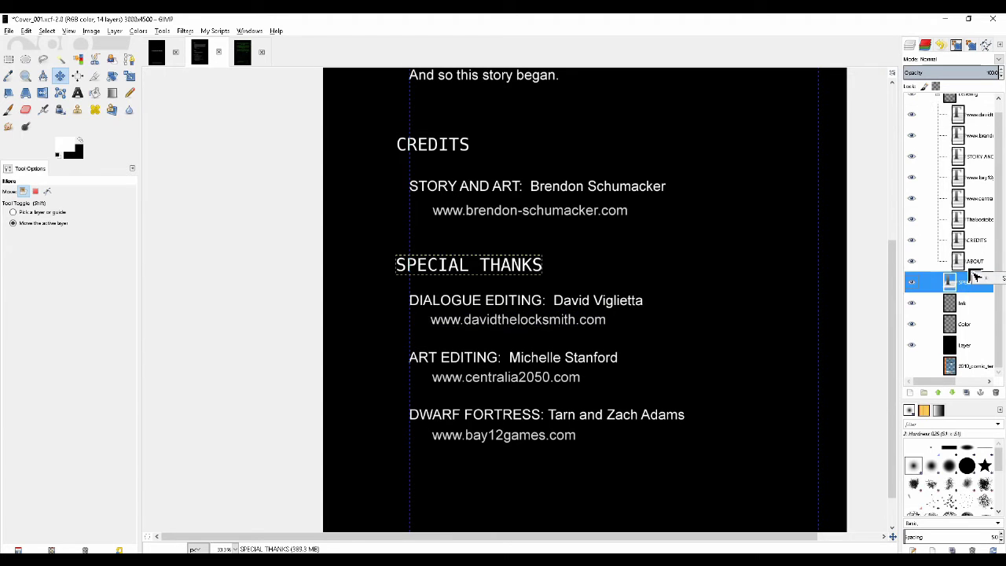
scroll(494, 265, "up", 1)
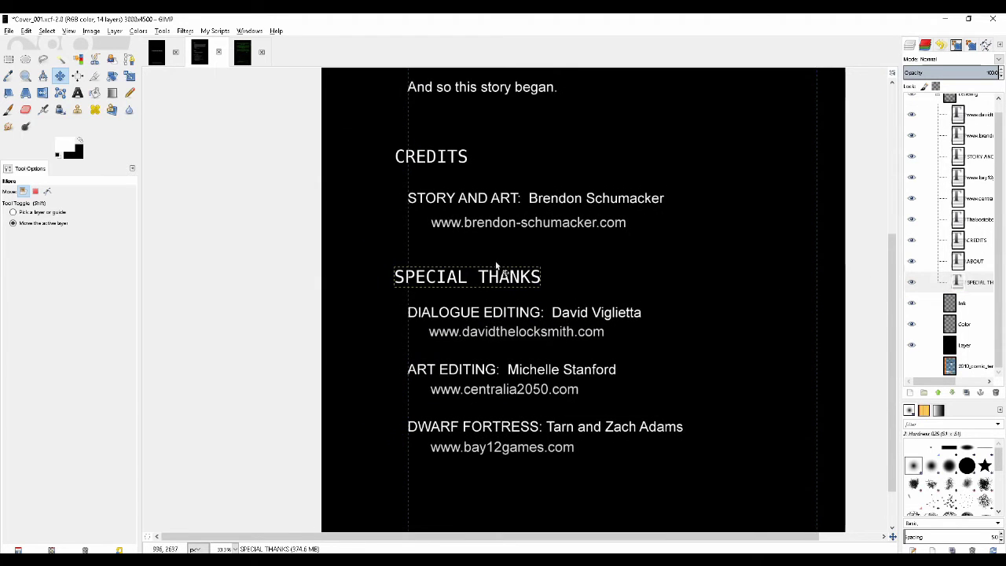
scroll(495, 258, "down", 1)
scroll(493, 248, "down", 1)
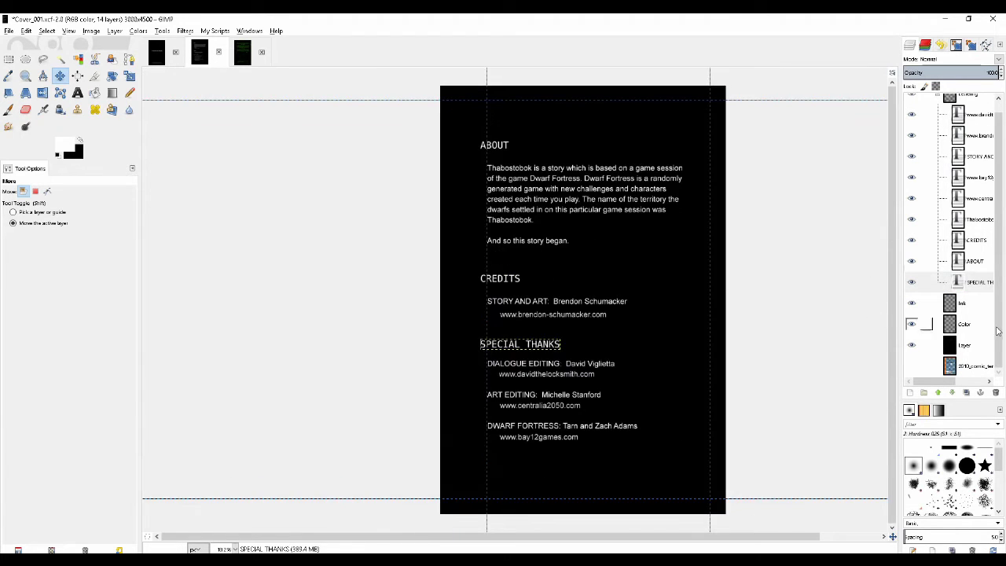
scroll(539, 378, "up", 3)
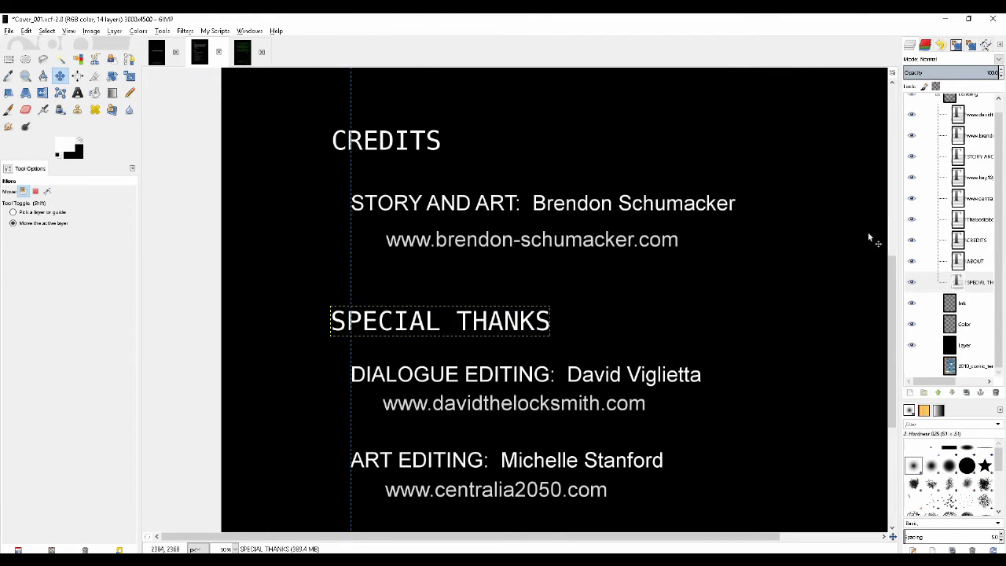
key("shift+ctrl+j")
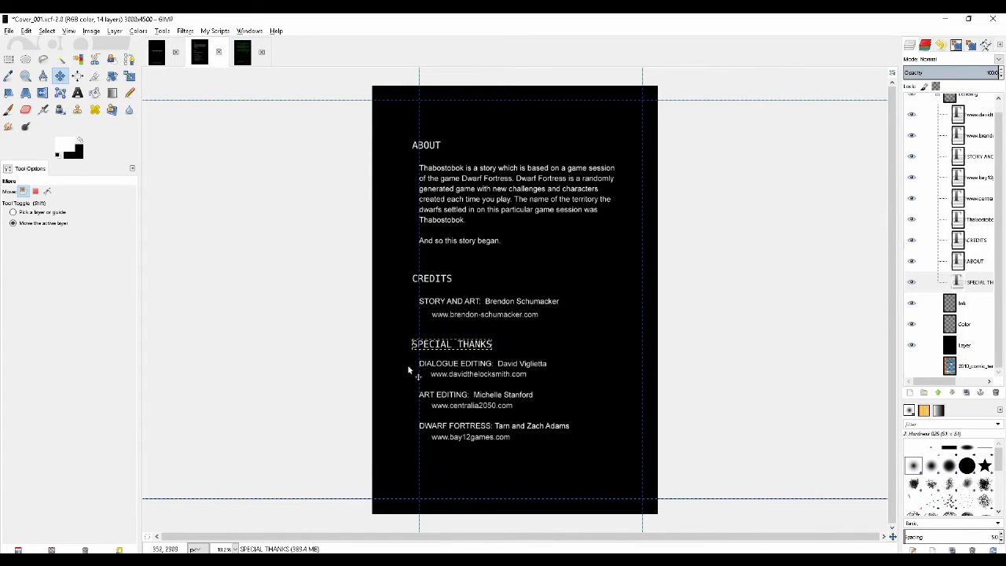
scroll(513, 339, "up", 3)
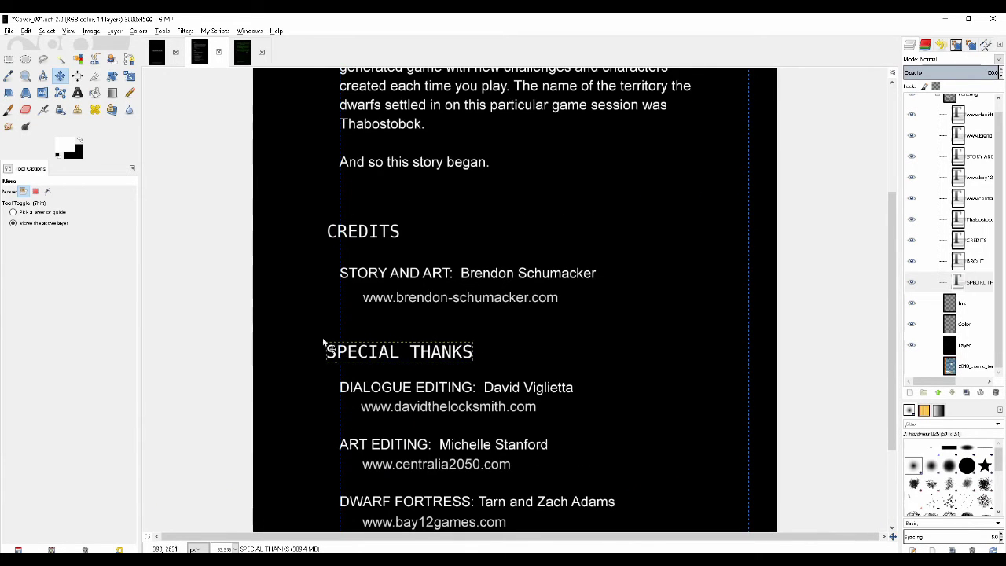
left_click(965, 305)
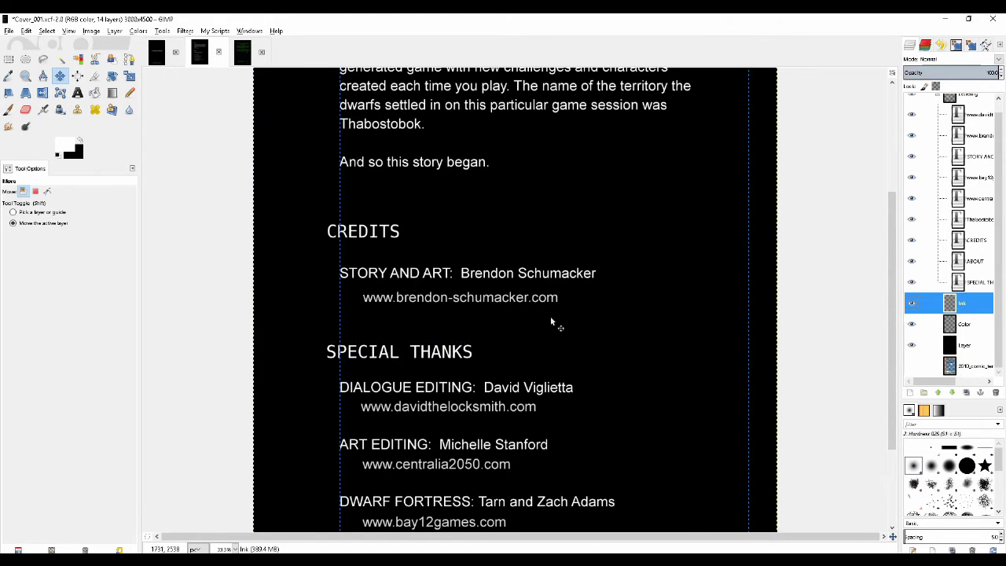
key("minus")
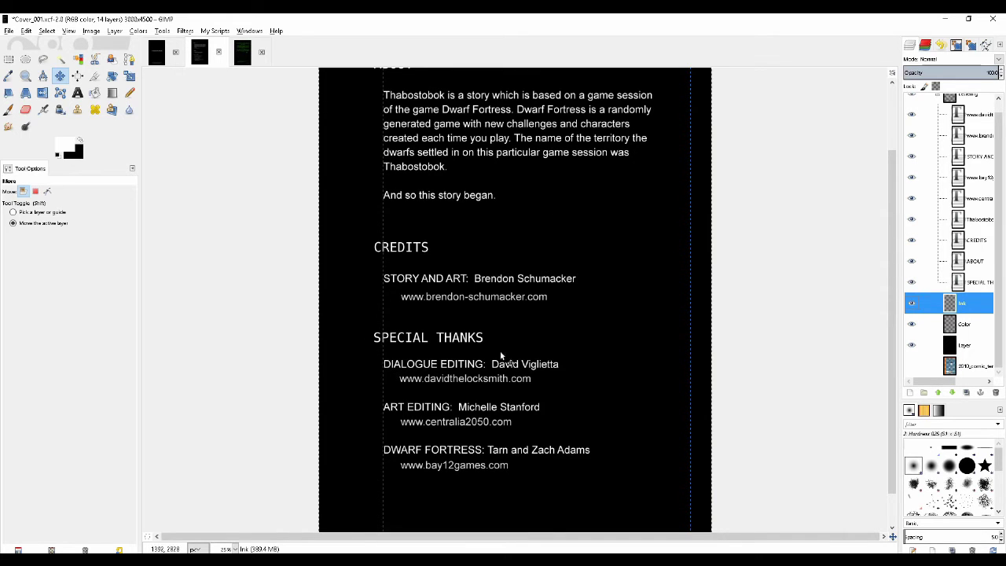
key("minus")
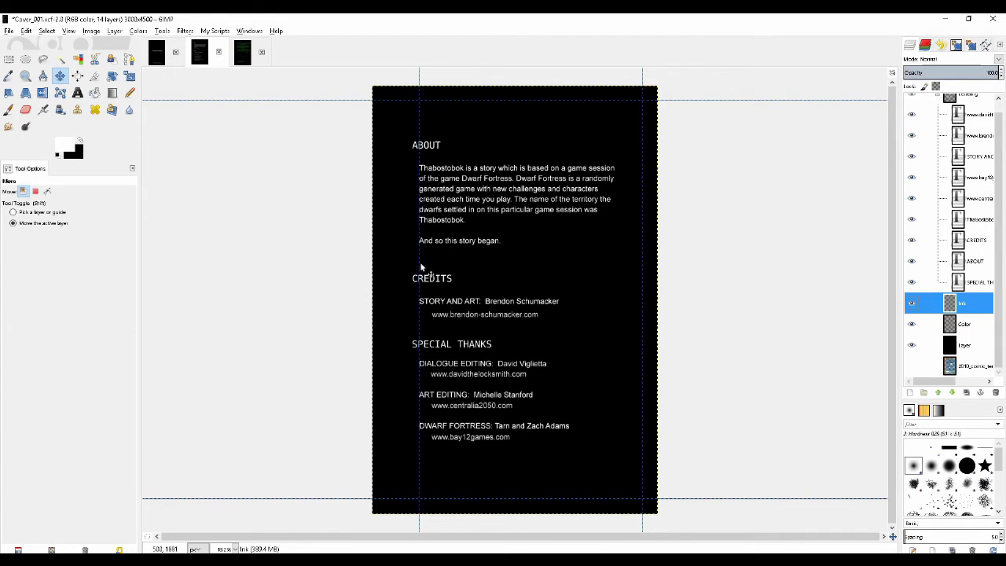
key("shift")
left_click_drag(408, 264, 392, 256)
right_click(391, 261)
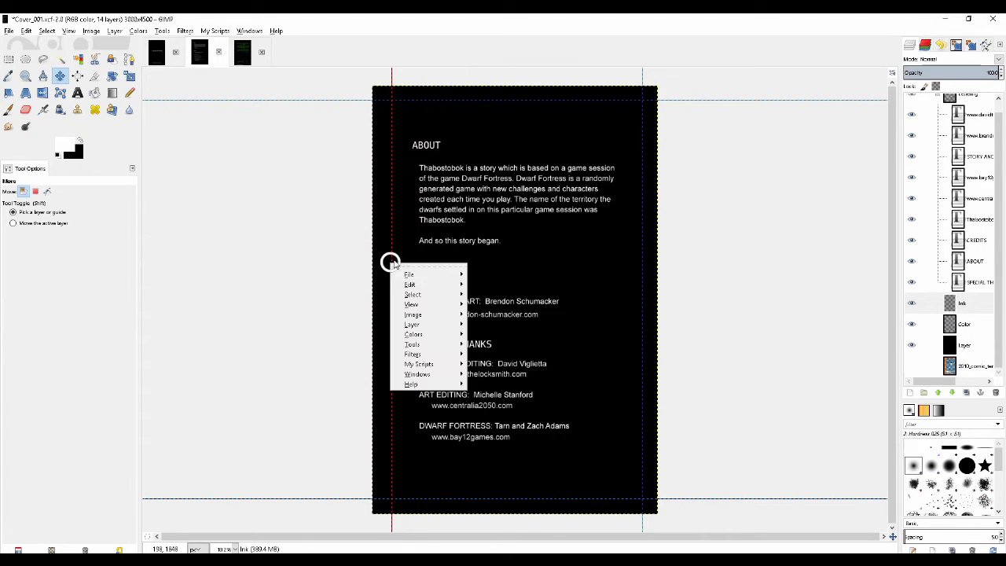
key("Escape")
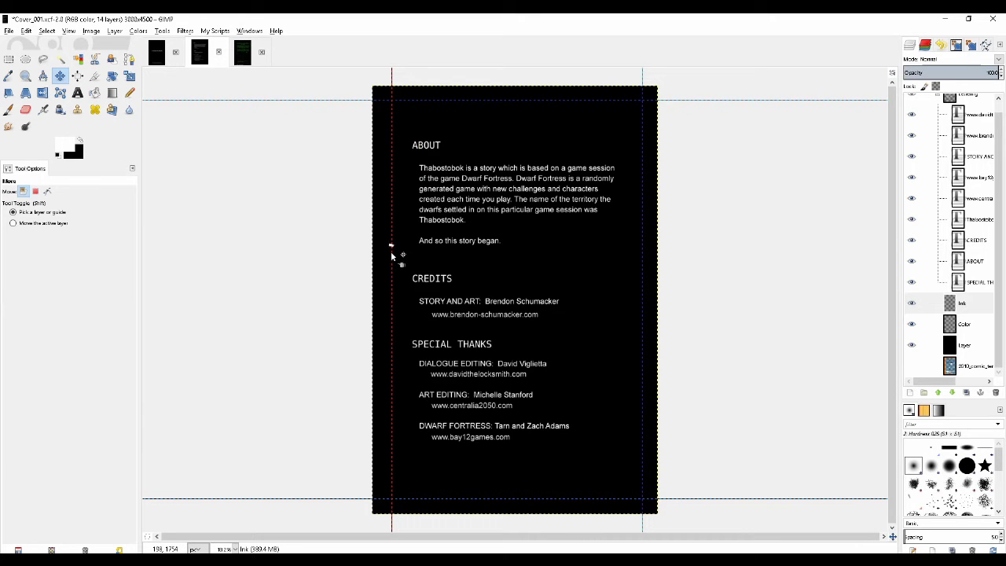
right_click(391, 253)
key("Escape")
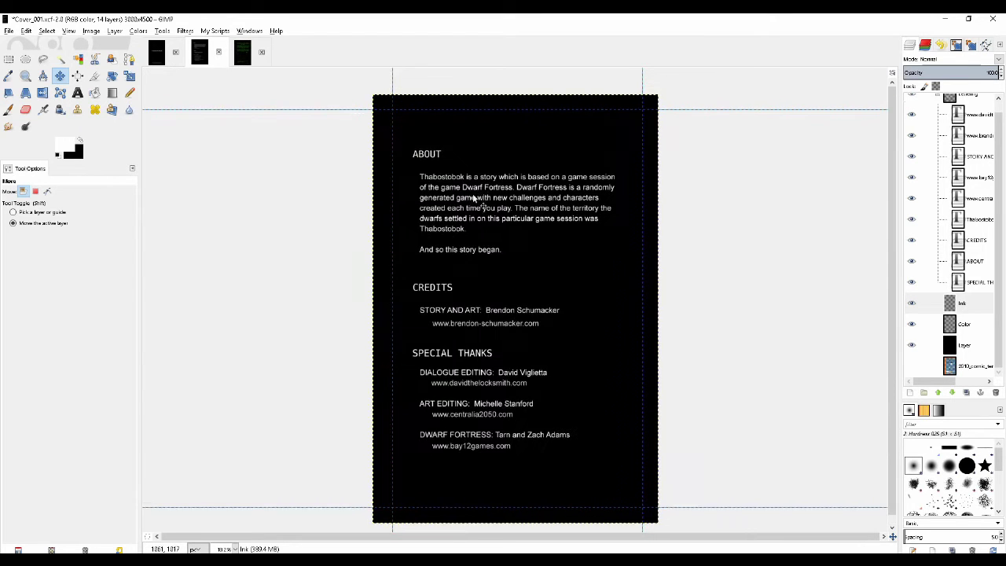
scroll(474, 239, "up", 2)
scroll(474, 220, "down", 3)
scroll(472, 202, "down", 2)
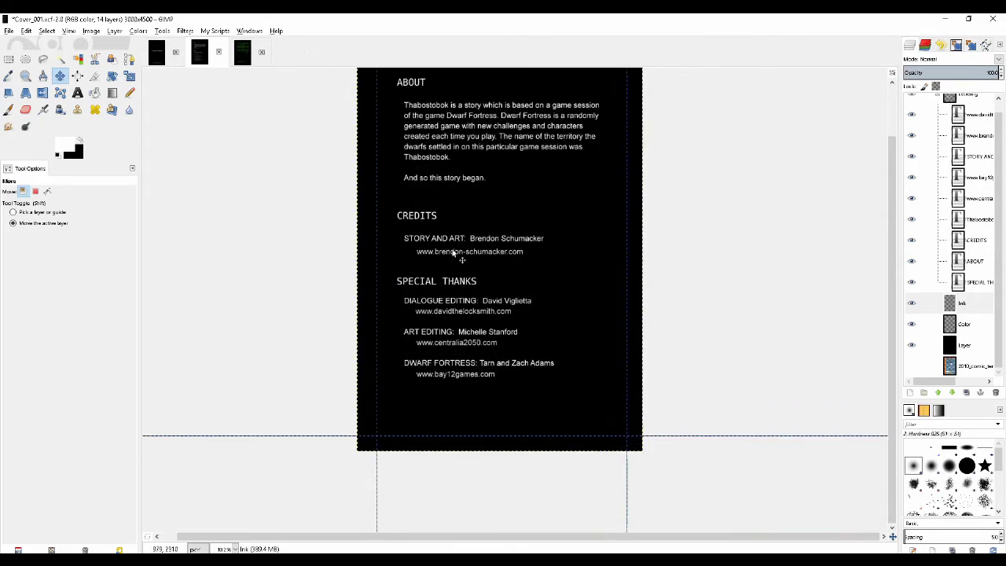
scroll(449, 254, "up", 2)
scroll(447, 243, "down", 2)
scroll(448, 244, "down", 2)
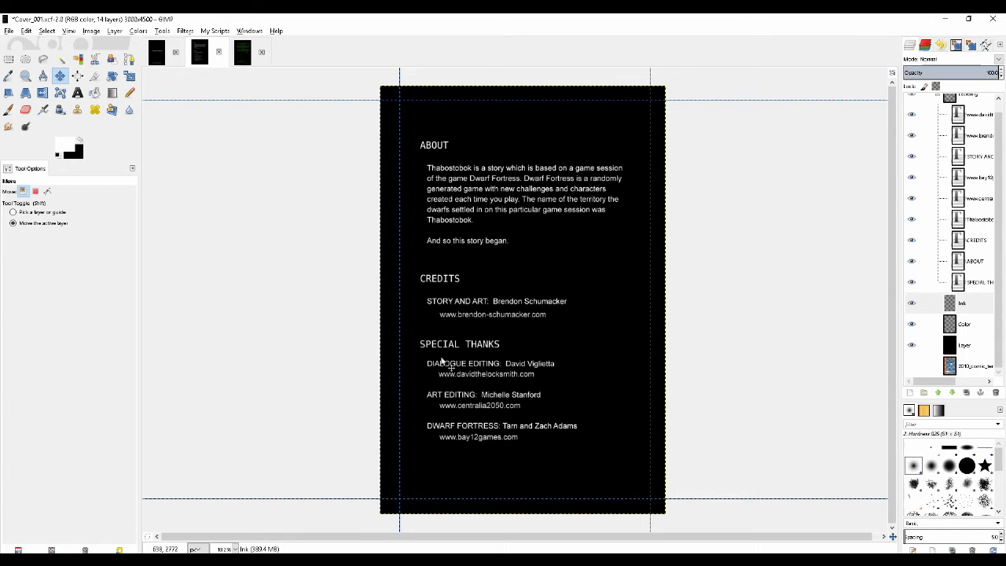
scroll(456, 275, "up", 1)
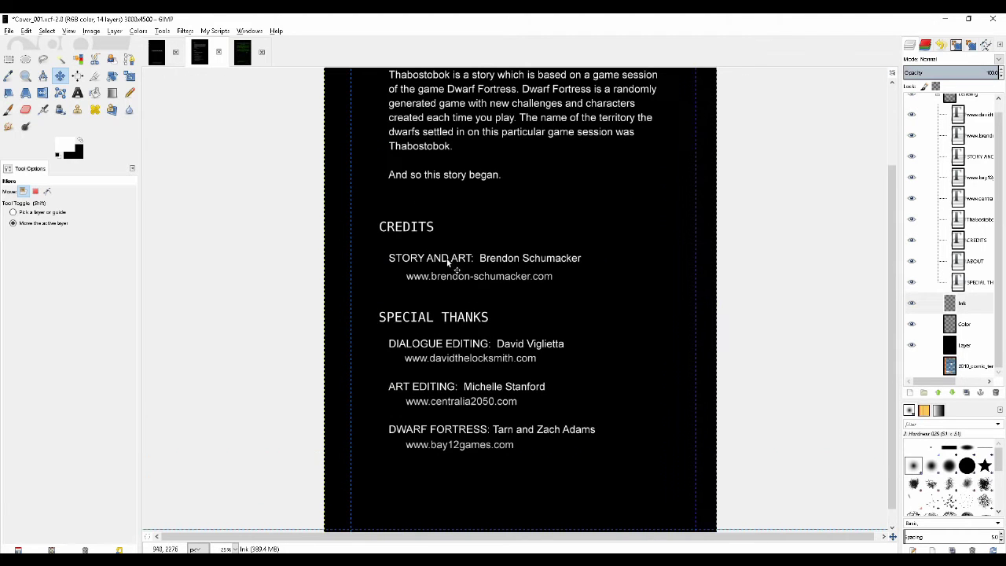
scroll(443, 291, "up", 3)
scroll(446, 279, "down", 2)
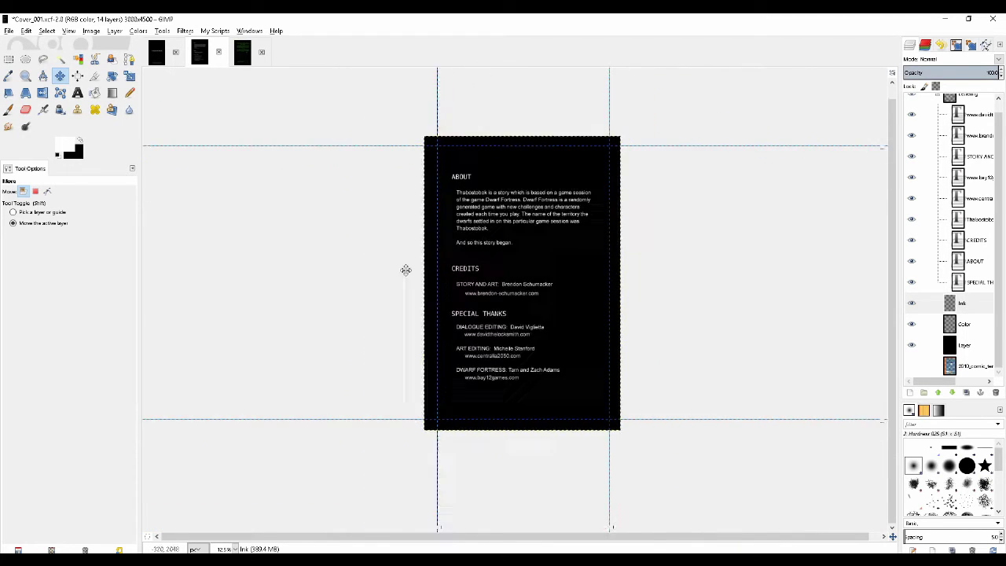
scroll(421, 263, "up", 1)
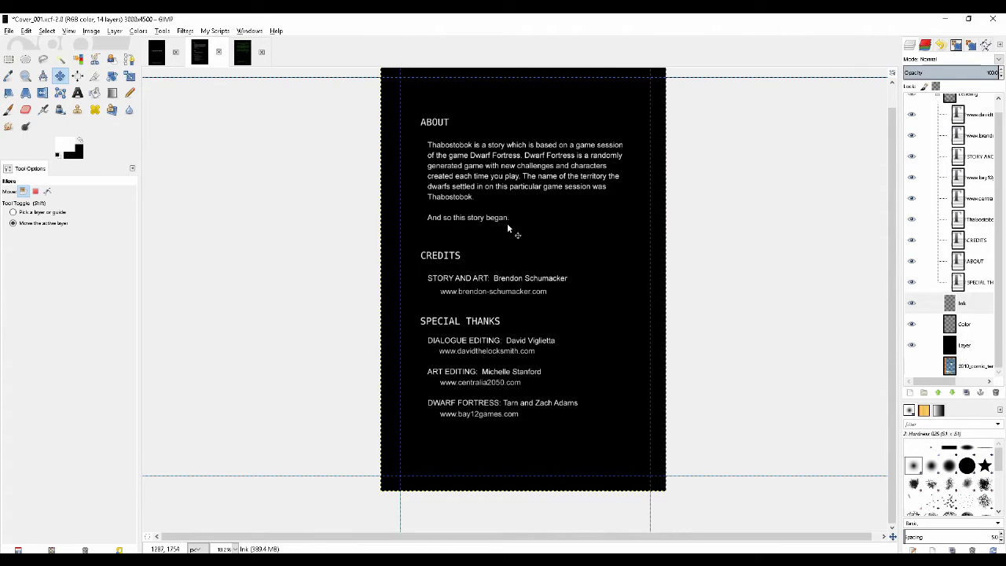
left_click_drag(512, 229, 491, 248)
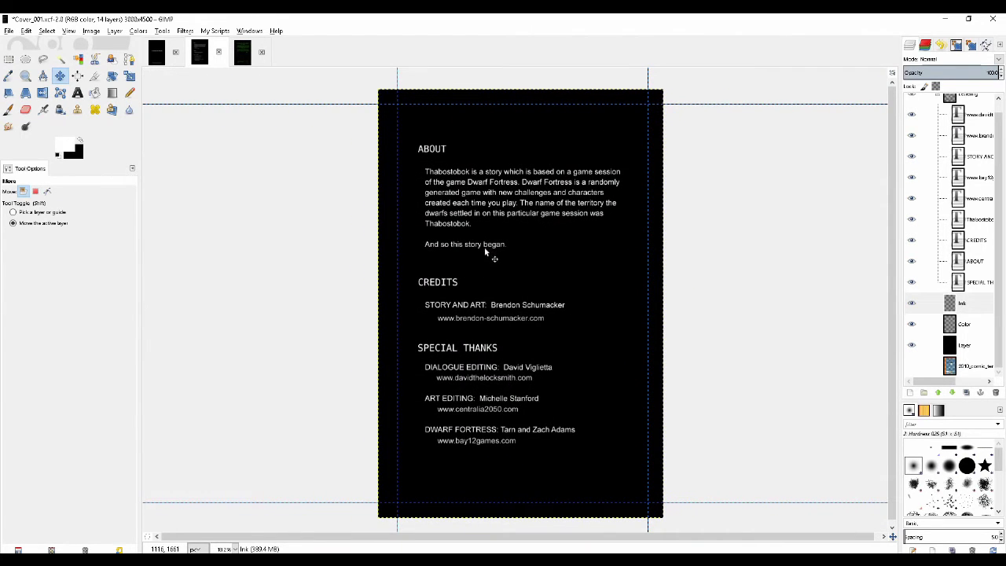
scroll(482, 262, "up", 3)
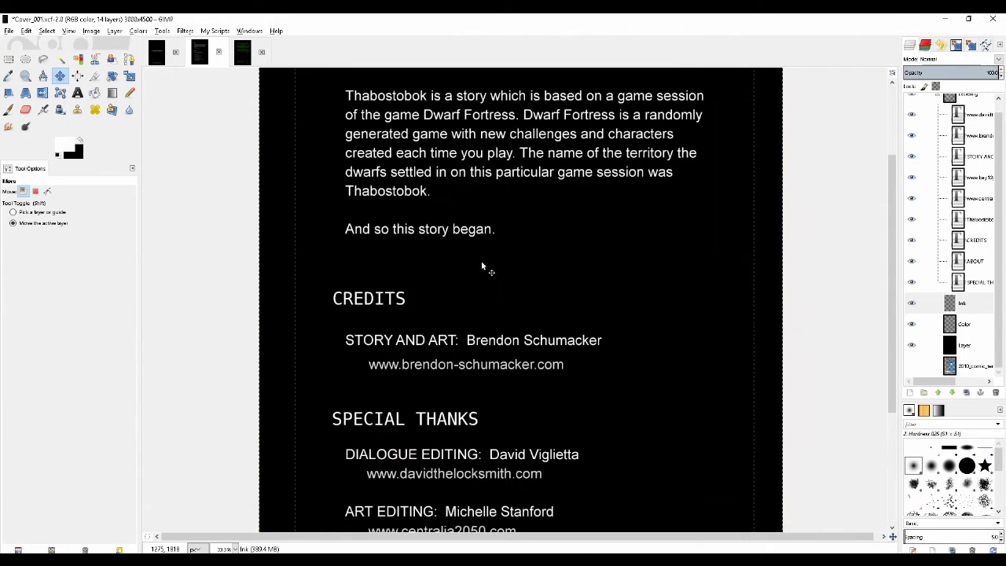
scroll(481, 265, "down", 1)
scroll(481, 266, "down", 2)
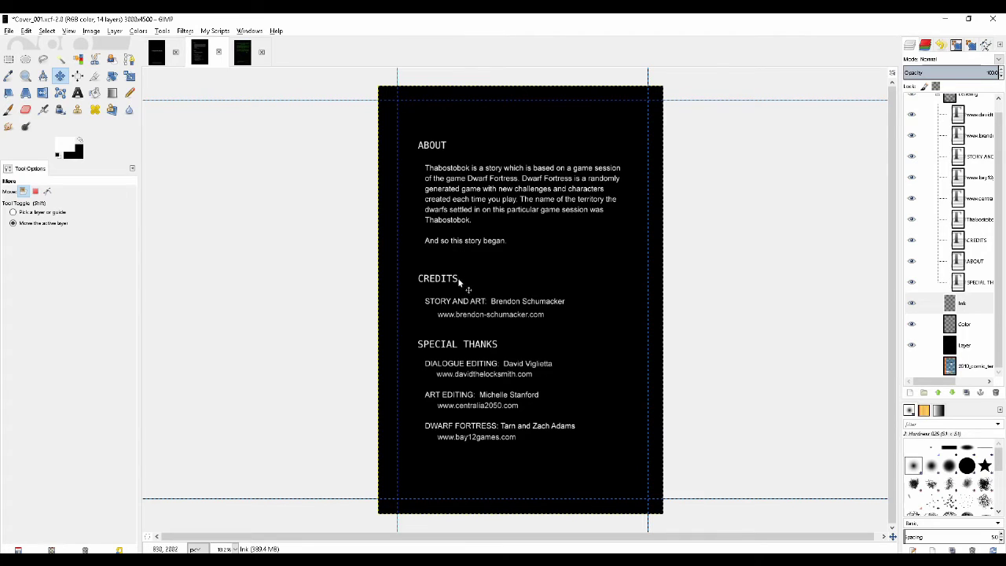
scroll(460, 280, "up", 2)
scroll(463, 276, "down", 2)
scroll(469, 276, "down", 2)
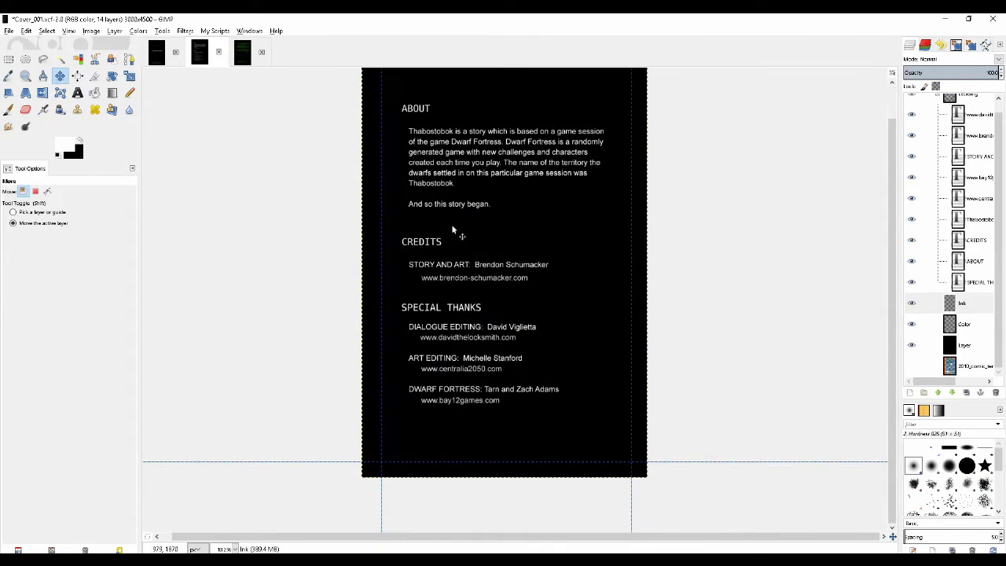
scroll(470, 238, "up", 1)
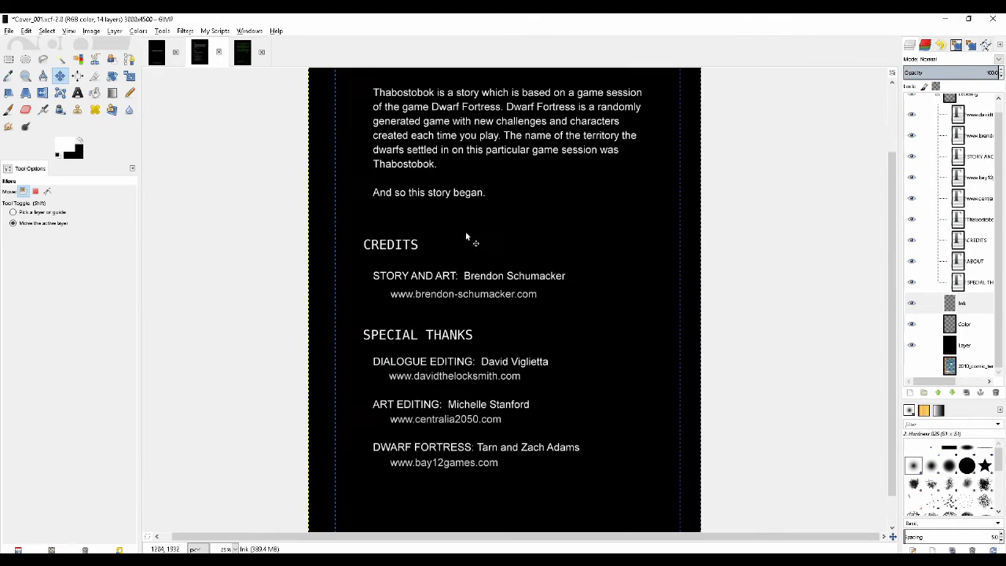
scroll(468, 236, "down", 1)
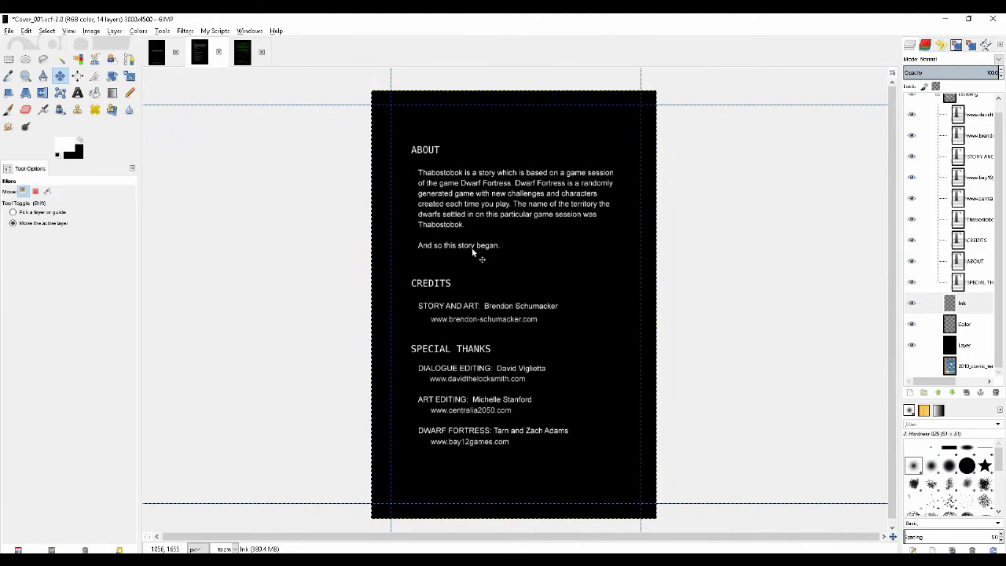
scroll(471, 249, "down", 1)
scroll(471, 251, "up", 1)
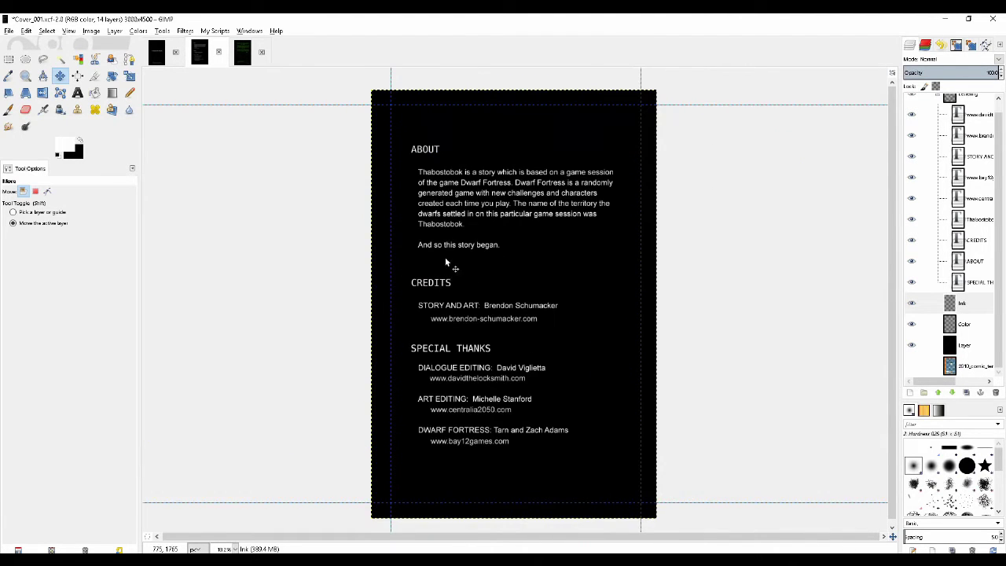
scroll(464, 315, "up", 2)
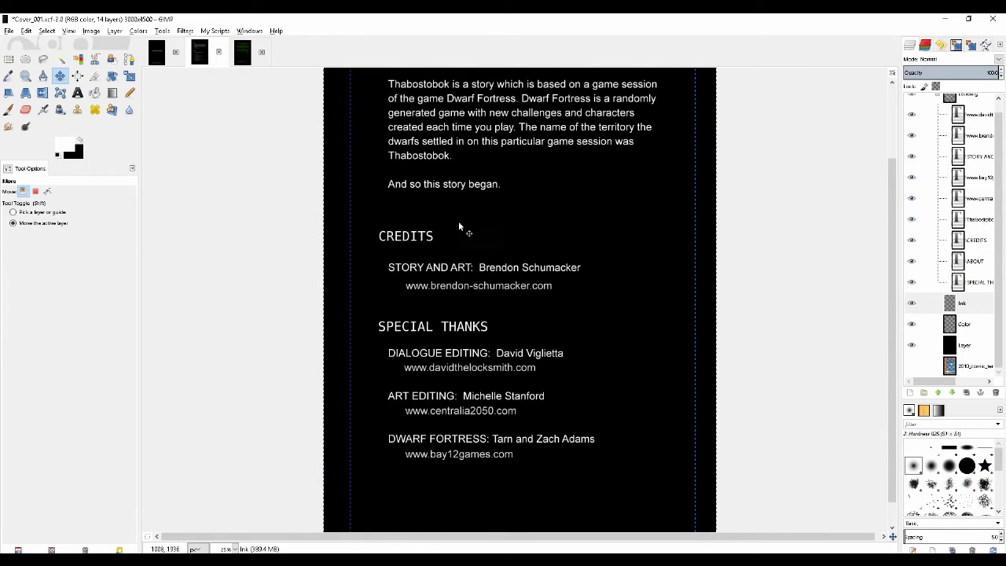
scroll(460, 220, "down", 2)
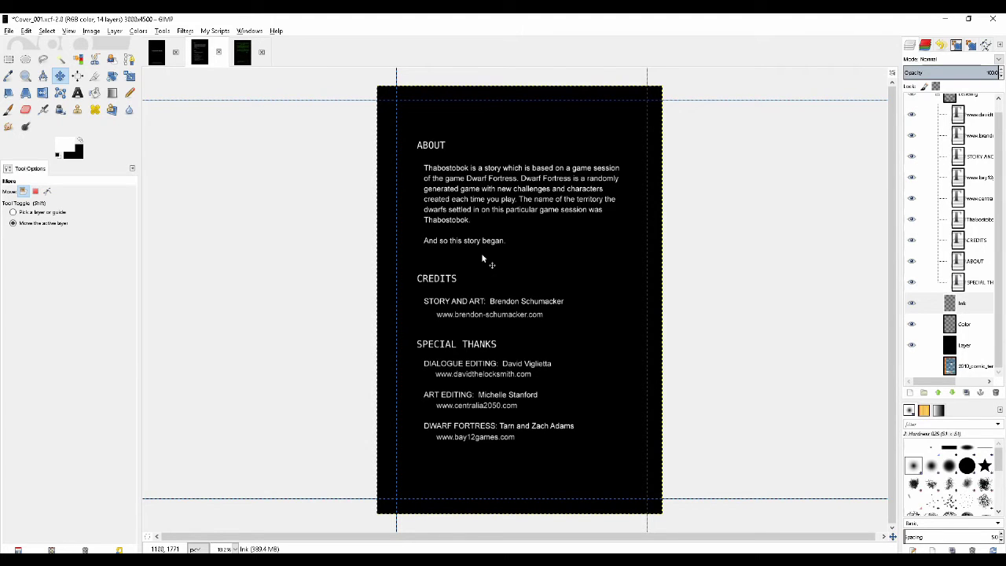
scroll(482, 254, "up", 3)
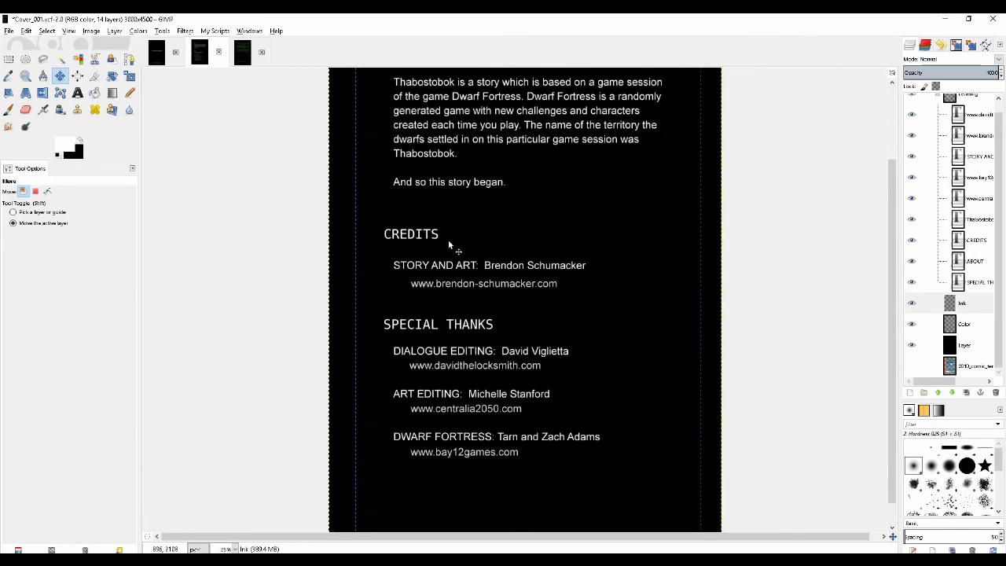
scroll(379, 248, "up", 1)
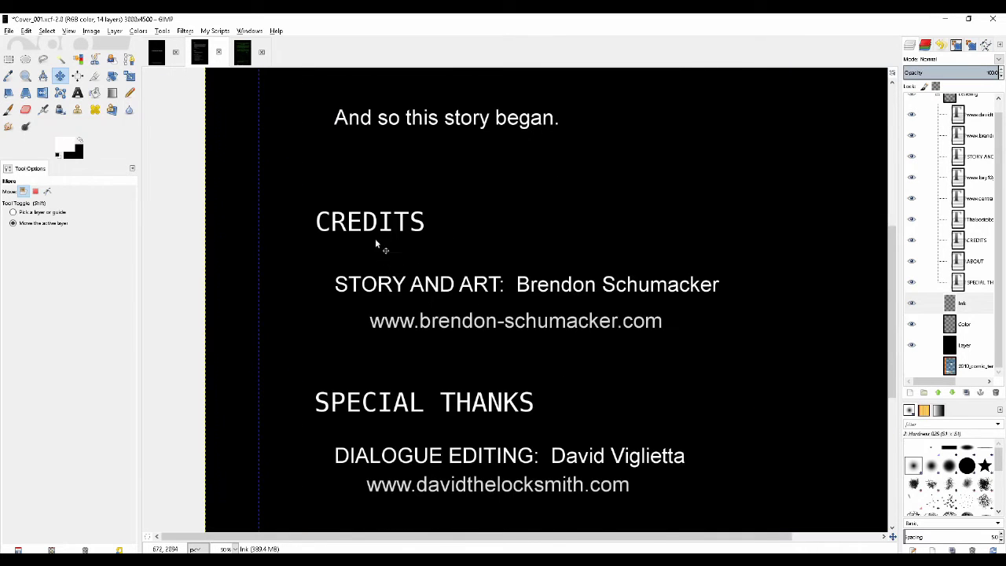
scroll(393, 288, "down", 2)
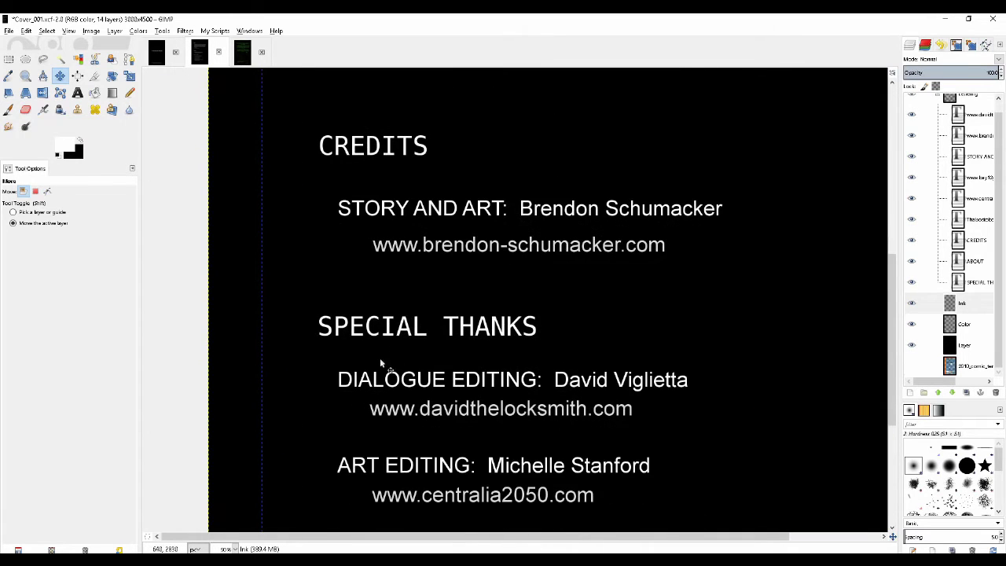
Nudge the SPECIAL THANKS heading up four pixels.
left_click(977, 284)
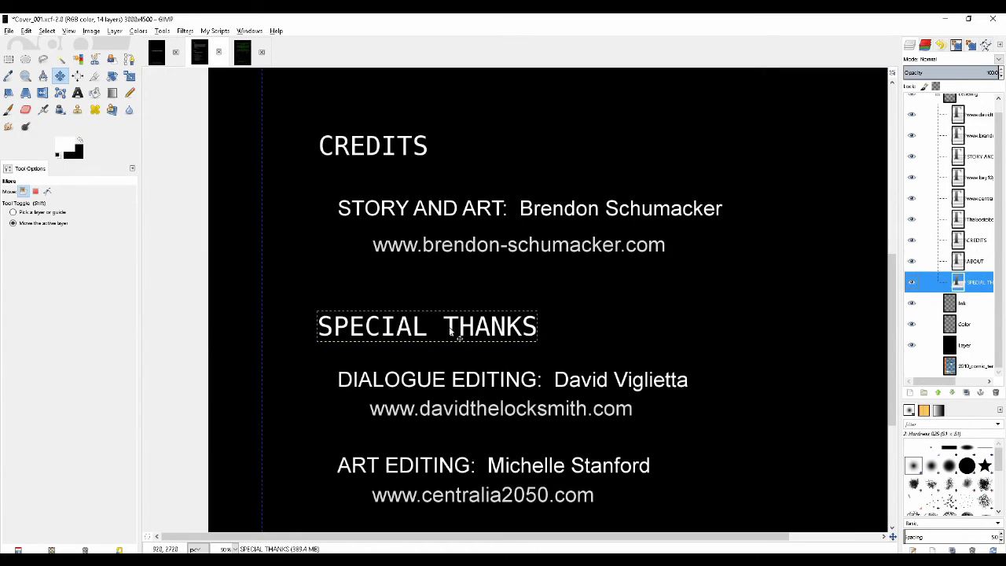
key("Up")
key("Up")
key("Up")
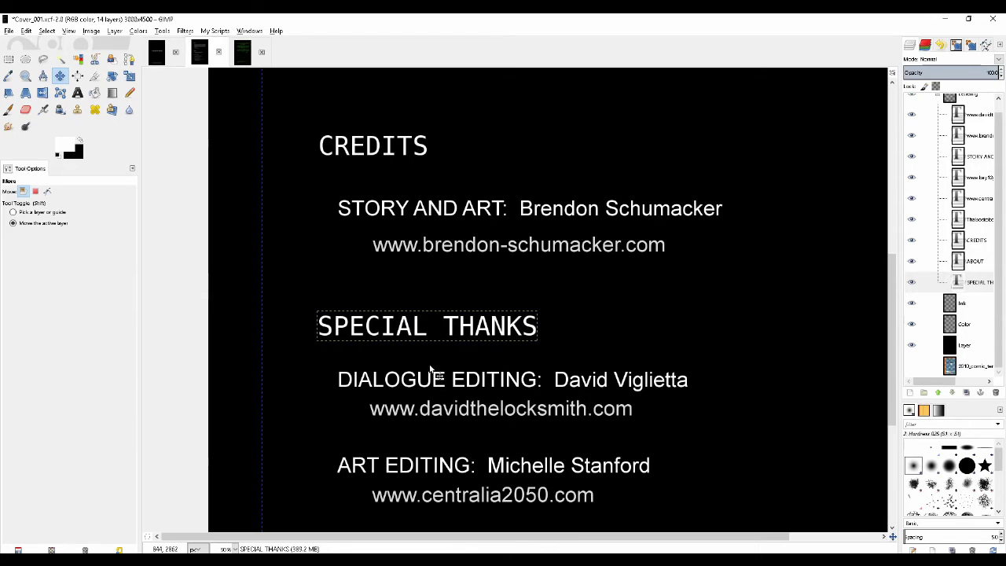
key("Up")
key("Up")
key("Up")
key("Up")
key("Up")
key("Up")
key("Up")
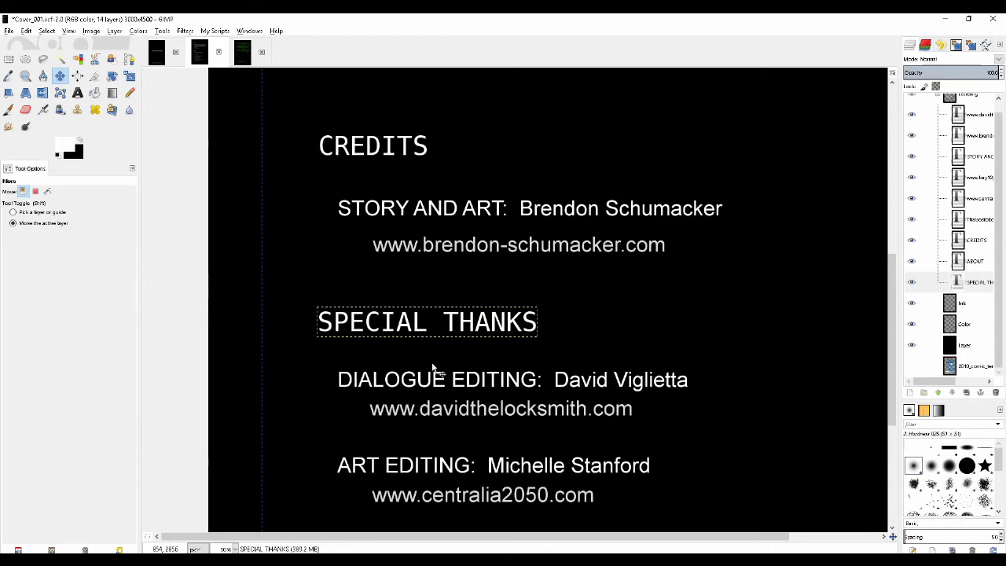
key("Up")
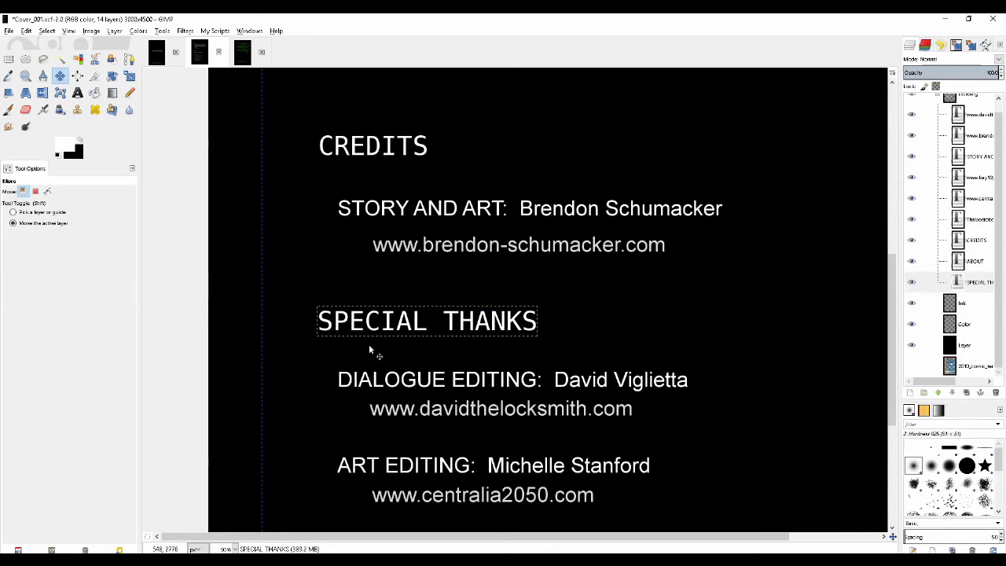
key("Up")
key("Up")
key("Up")
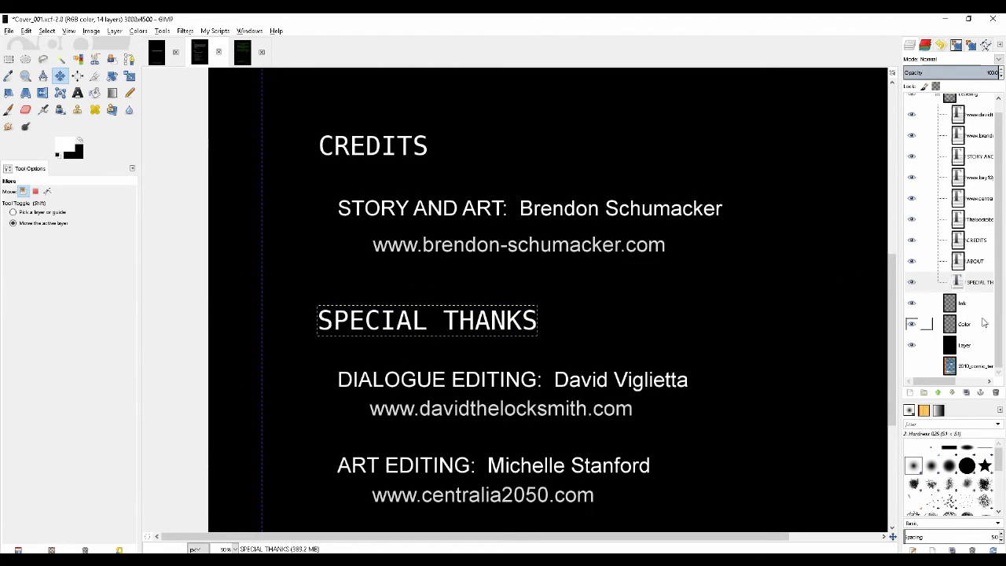
Reselect the SPECIAL THANKS layer and nudge the heading up one more pixel.
key("Page_Down")
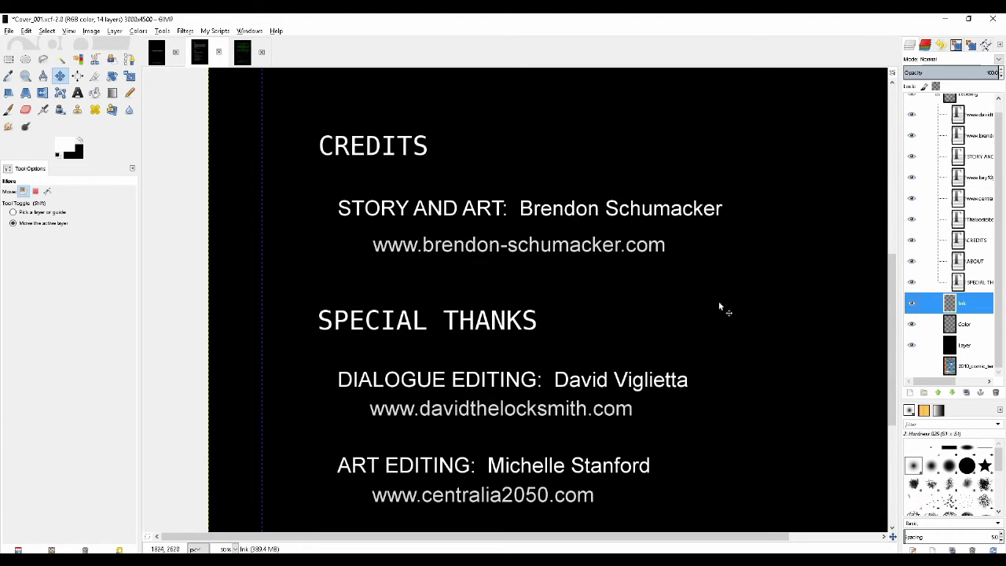
key("Page_Up")
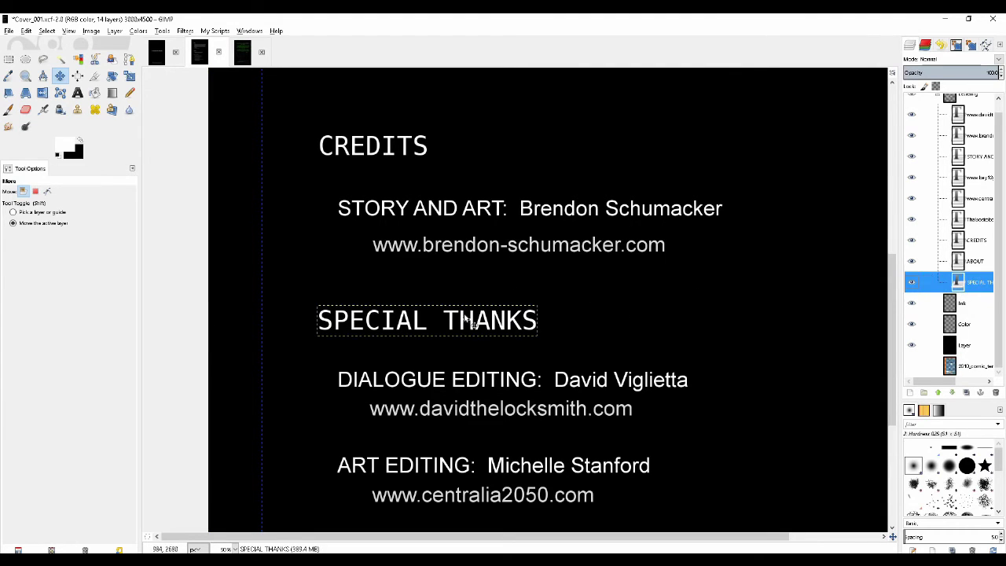
key("Home")
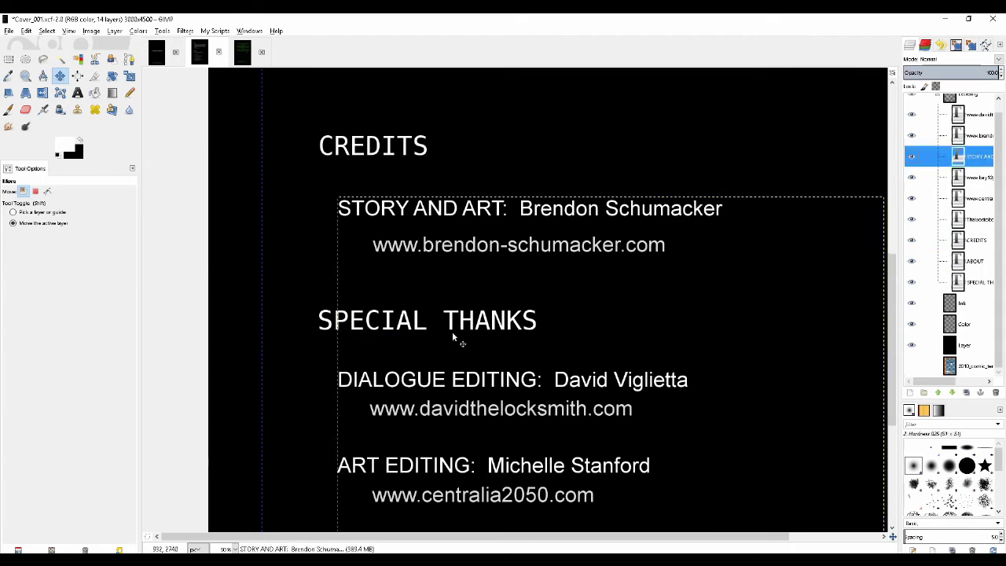
key("Page_Up")
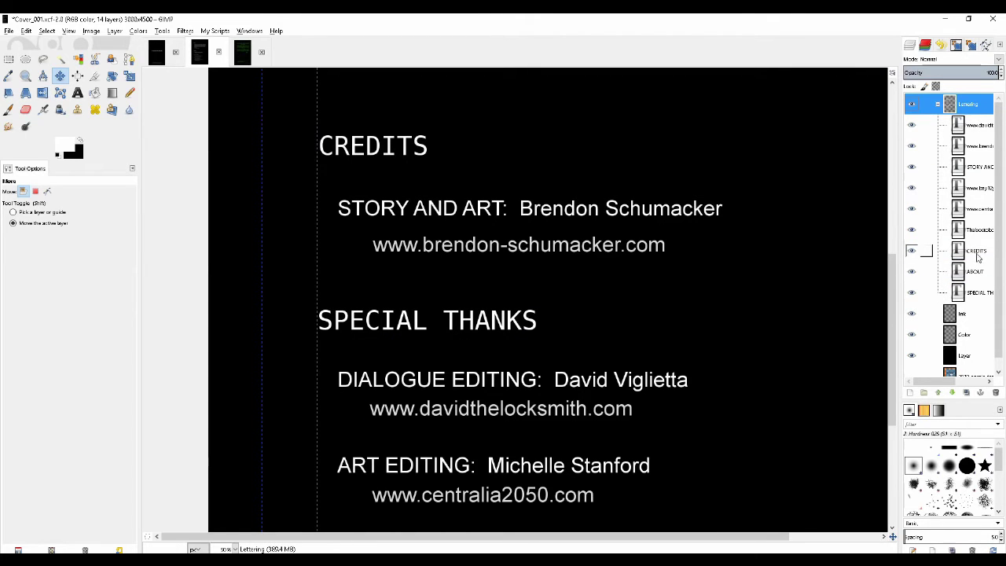
left_click(975, 295)
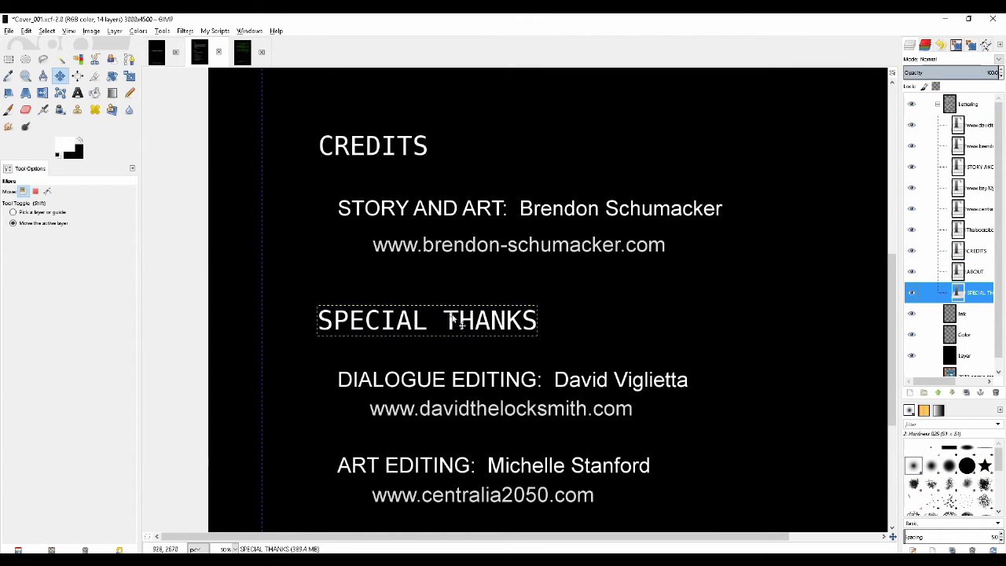
key("Up")
key("Up")
key("Up")
key("Up")
key("Up")
key("Up")
key("Up")
key("Up")
key("Up")
key("Up")
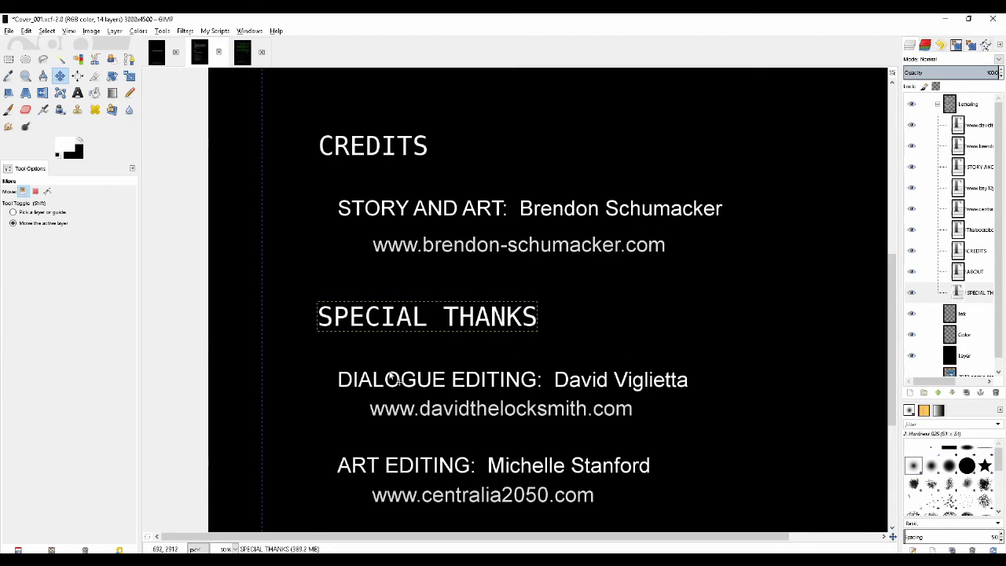
Nudge SPECIAL THANKS back down one pixel, then make Ink the active layer.
left_click(967, 315)
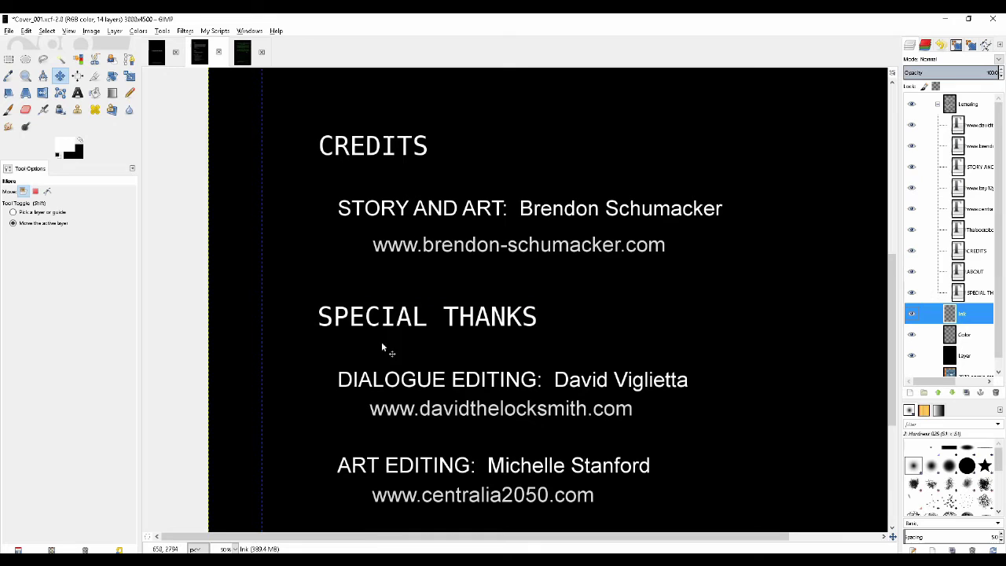
left_click(975, 292)
left_click(451, 313)
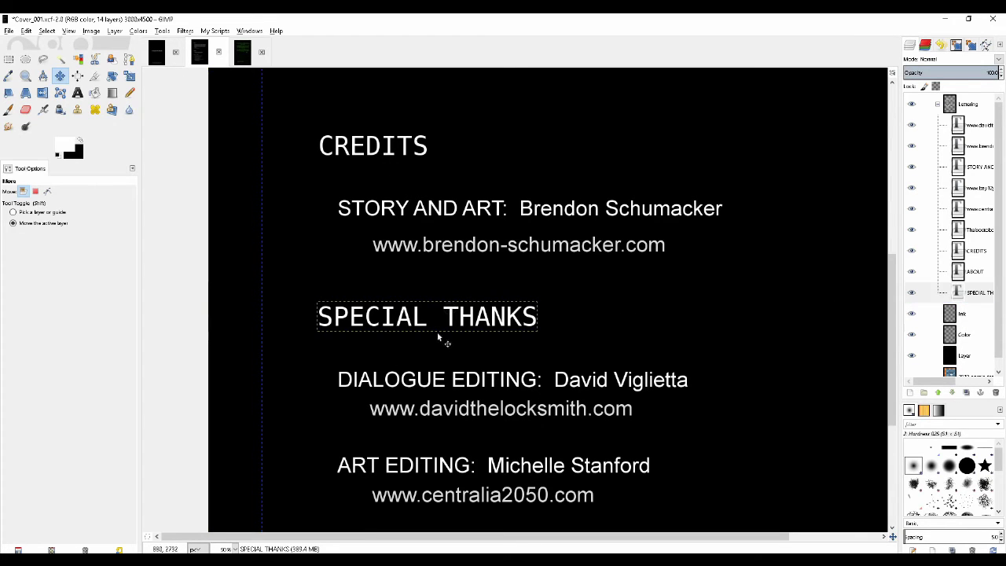
key("Down")
key("Down")
key("Down")
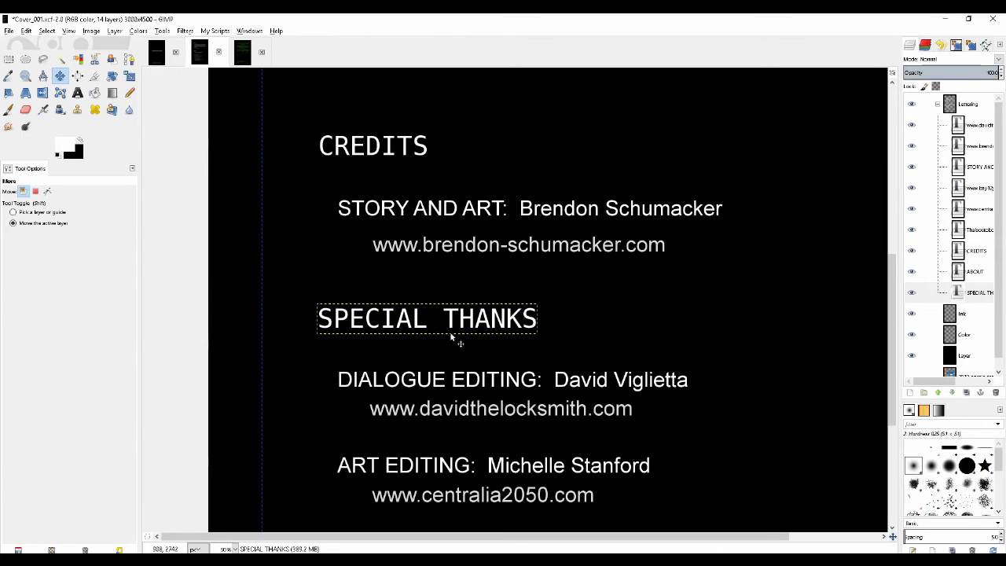
left_click(982, 318)
scroll(461, 259, "down", 5)
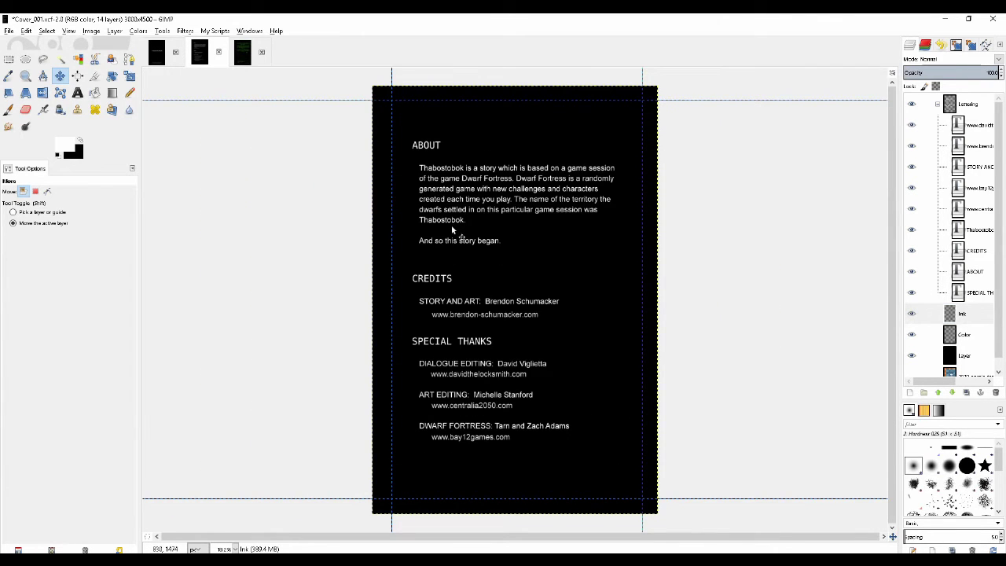
Select the ABOUT heading layer and switch to the Text tool.
scroll(451, 225, "up", 2)
scroll(402, 243, "down", 2)
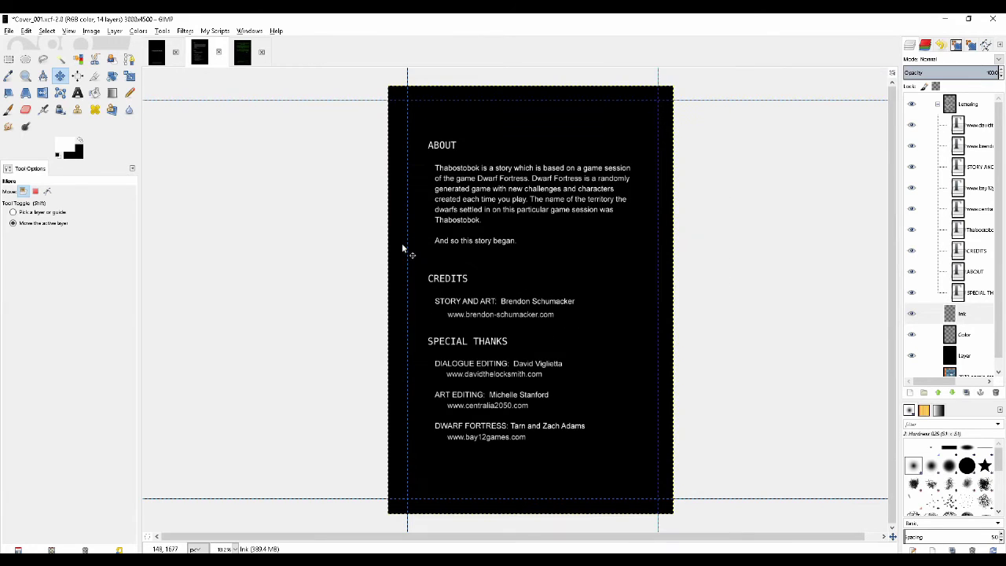
scroll(394, 343, "up", 2)
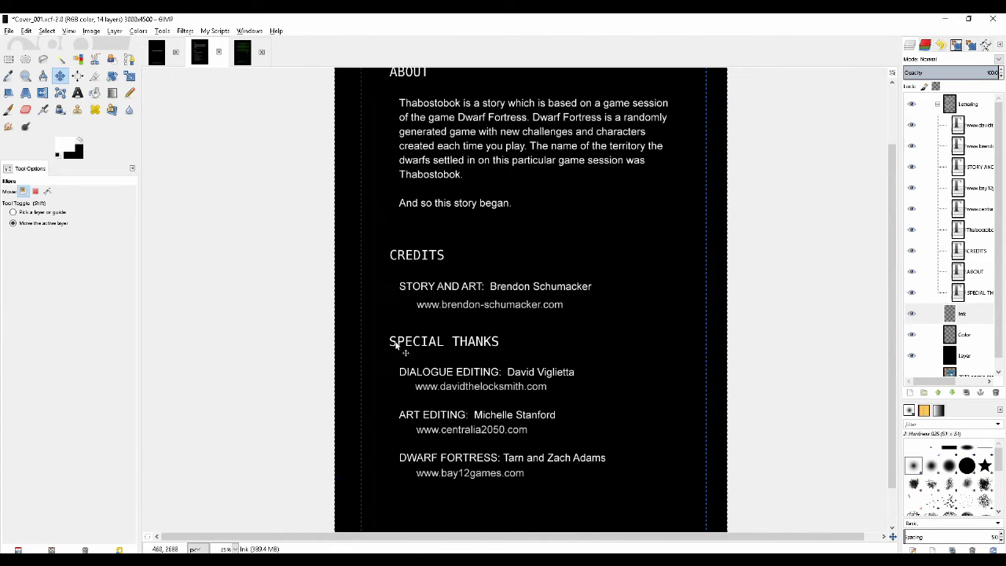
scroll(365, 380, "up", 1)
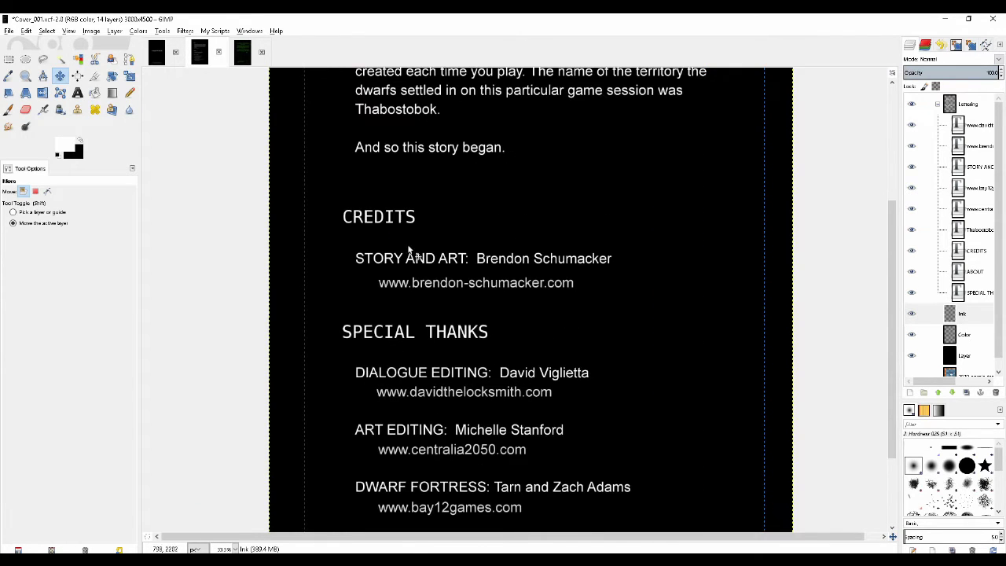
scroll(401, 250, "down", 3)
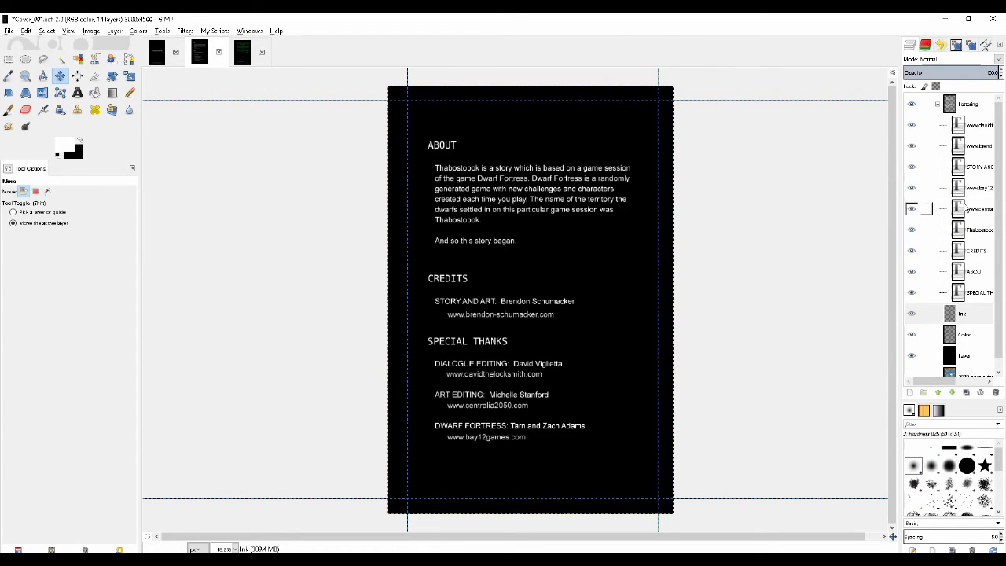
left_click(975, 272)
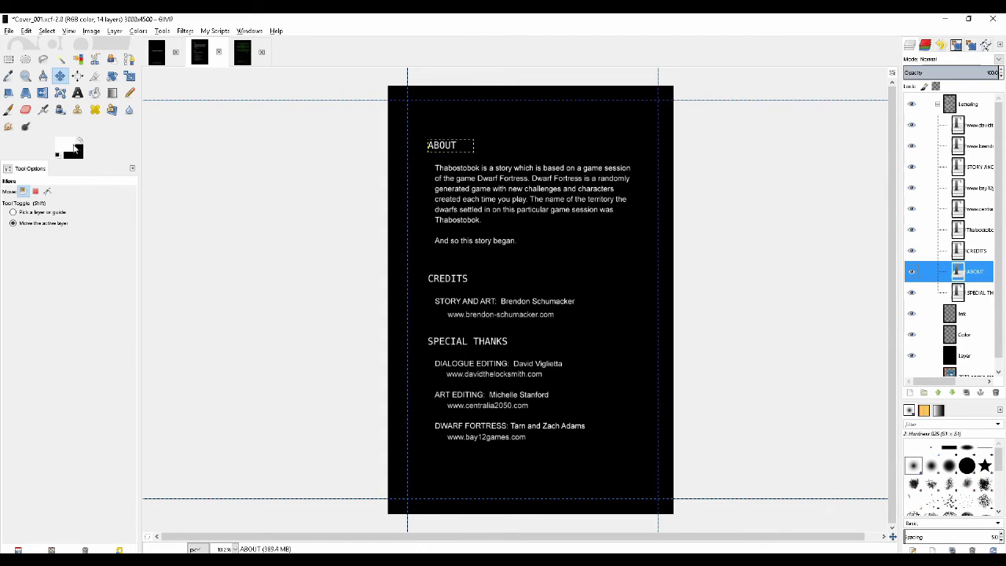
left_click(77, 93)
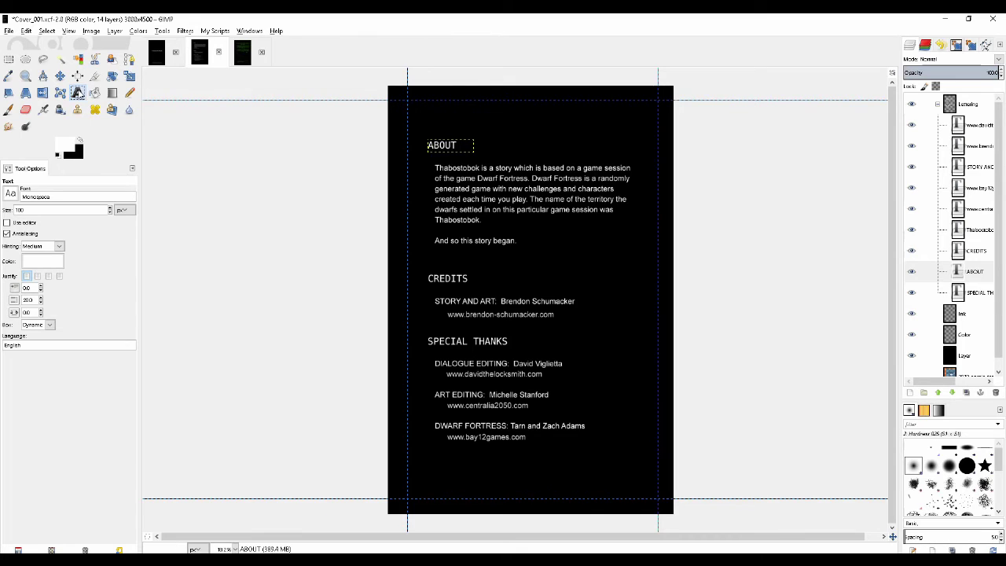
Edit the ABOUT heading, removing a stray 8, then finish on the Ink layer.
left_click(463, 145)
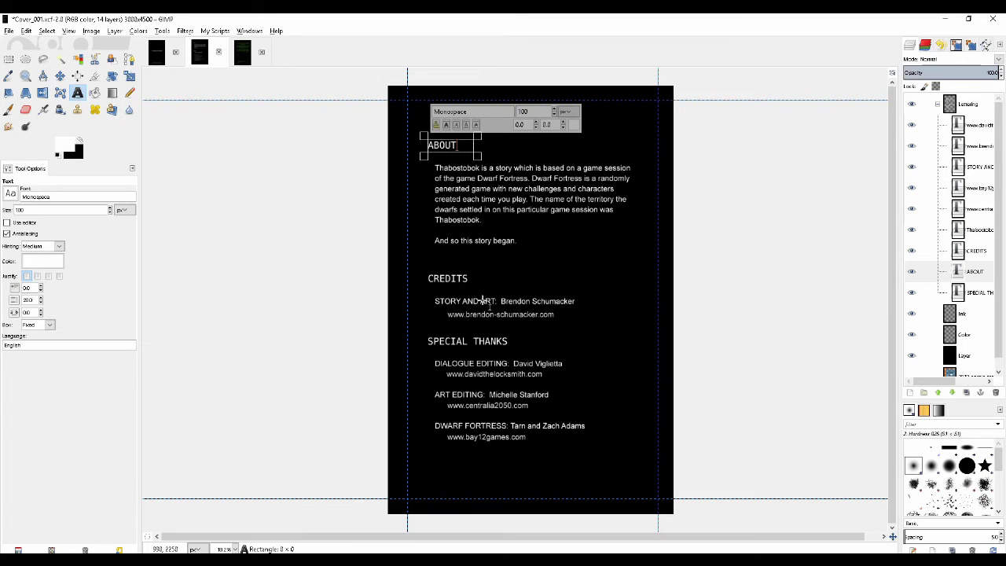
type("8")
key("BackSpace")
left_click(968, 314)
Zoom in and out to review the whole About and Credits page layout.
scroll(416, 231, "up", 2)
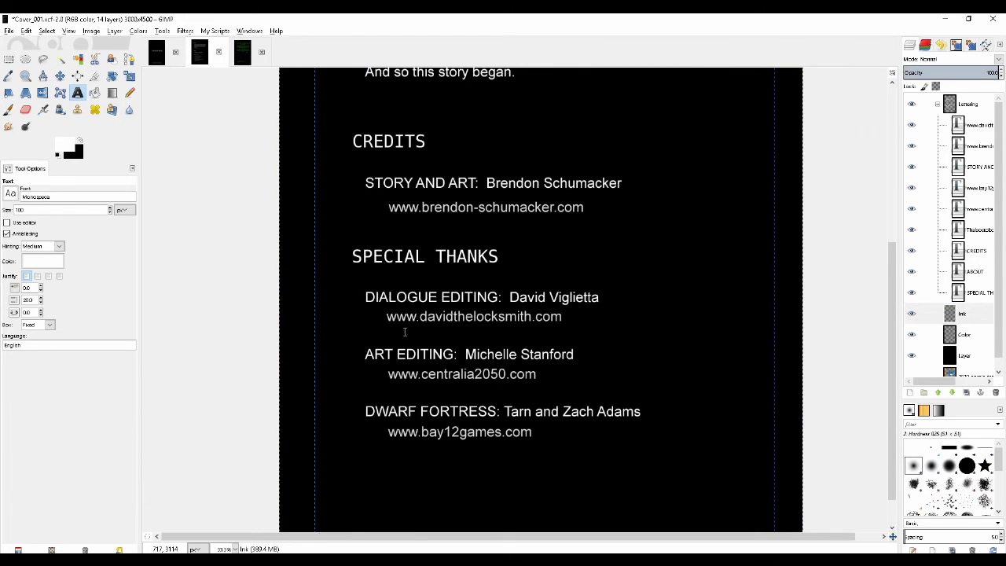
scroll(380, 316, "up", 1)
scroll(415, 286, "down", 1)
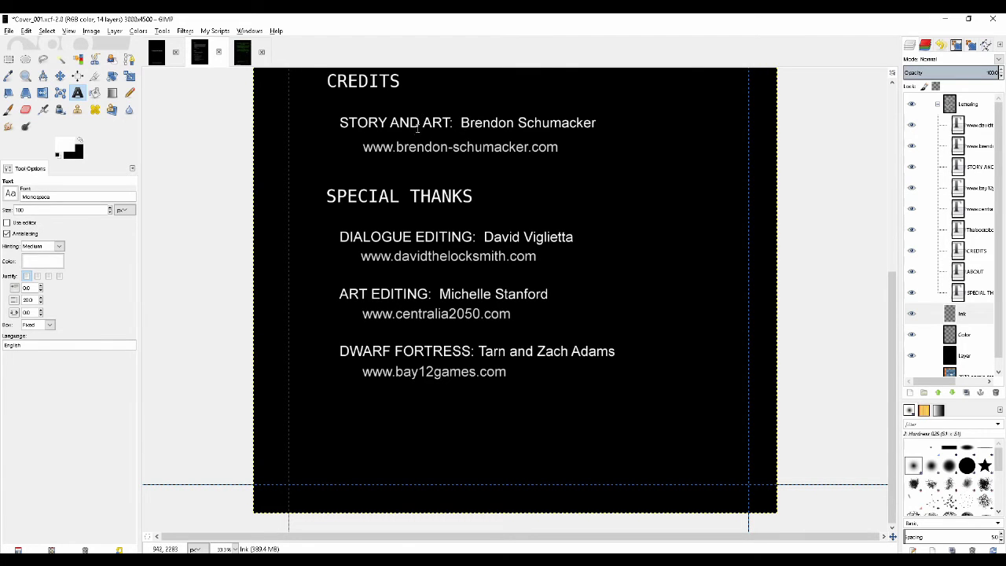
scroll(408, 137, "down", 1)
scroll(395, 184, "up", 1)
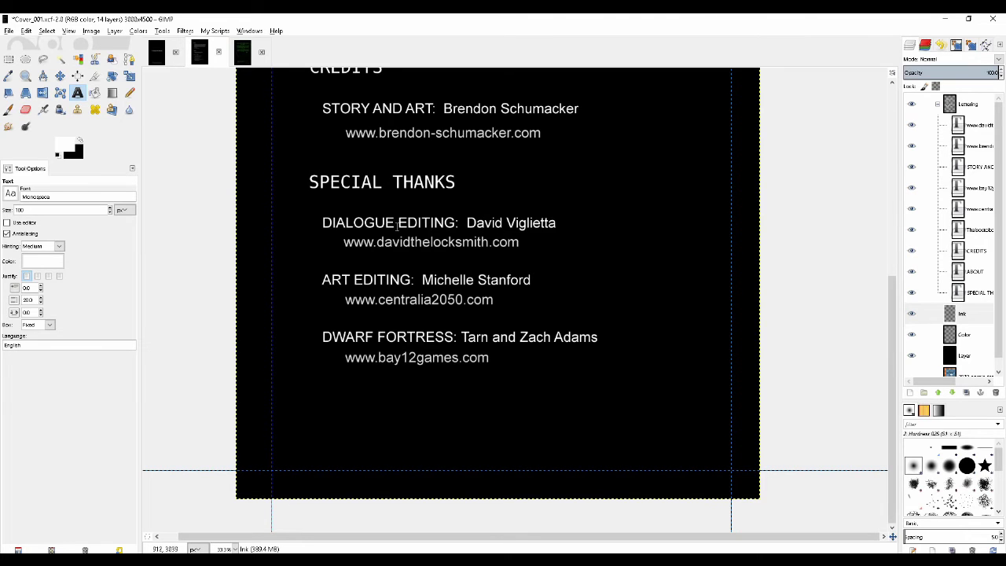
scroll(384, 220, "down", 2)
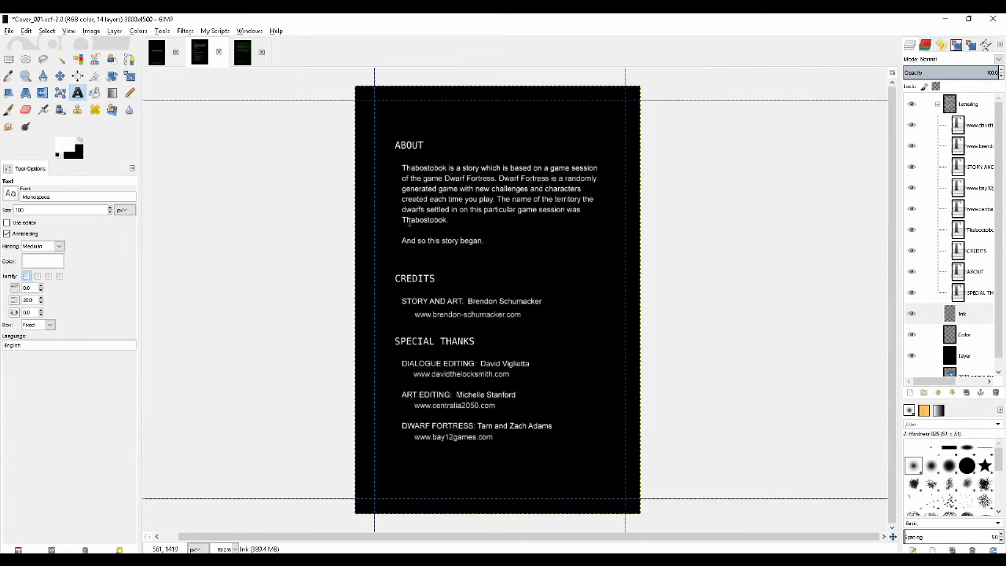
scroll(393, 236, "up", 1)
scroll(398, 256, "down", 2)
scroll(399, 257, "up", 1)
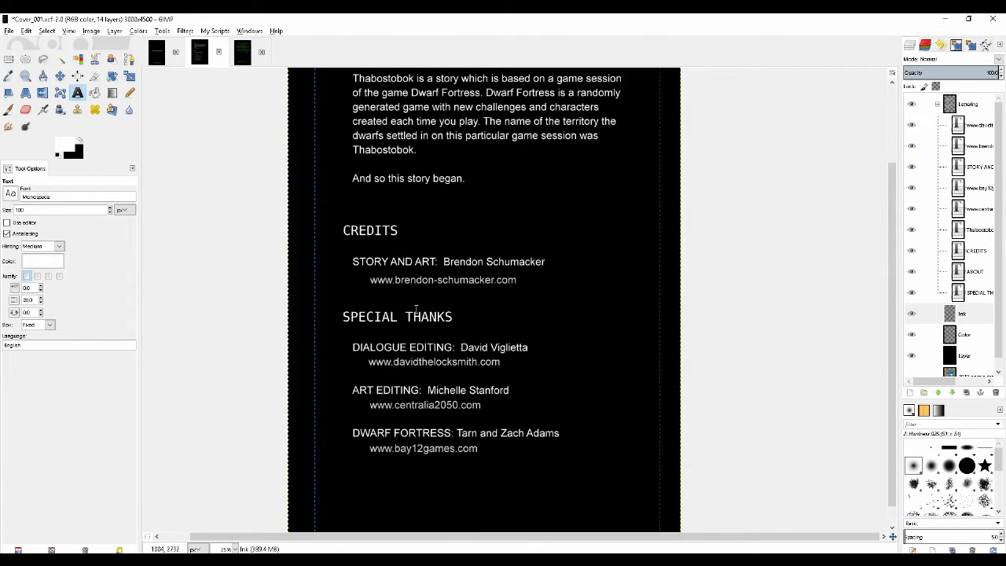
scroll(471, 204, "up", 1)
scroll(440, 276, "down", 2)
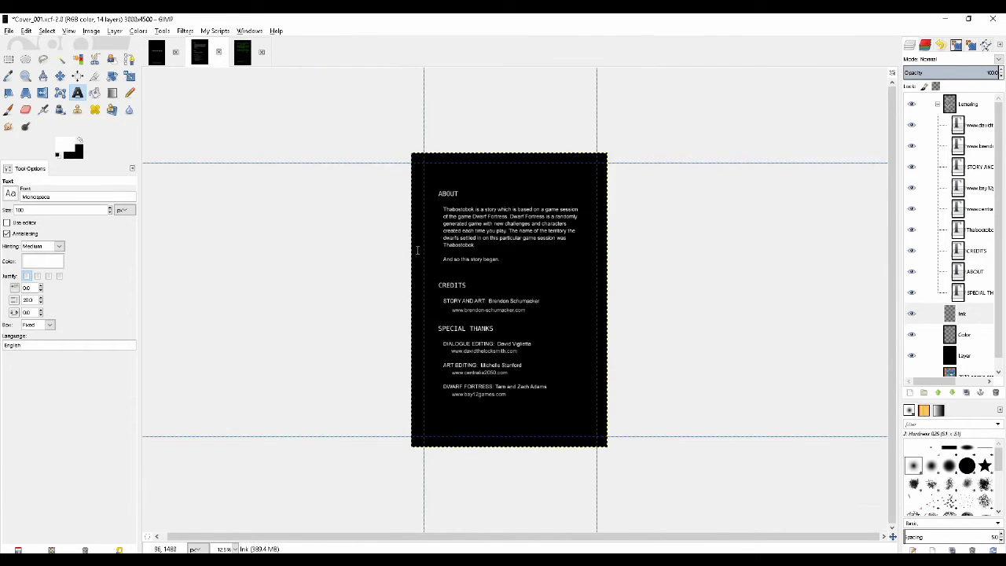
scroll(424, 318, "down", 1)
scroll(425, 317, "up", 1)
scroll(423, 316, "up", 2)
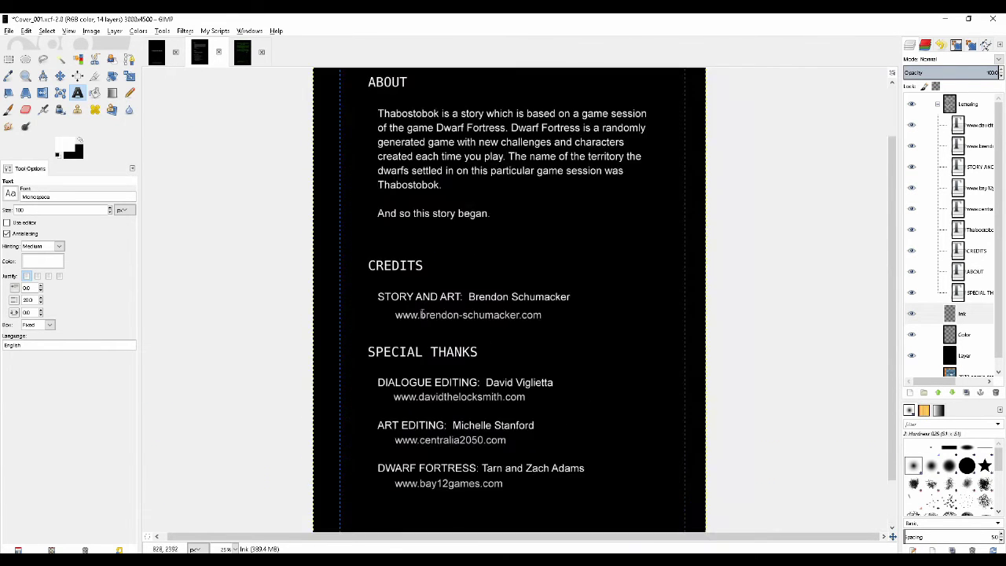
scroll(423, 316, "up", 1)
scroll(422, 315, "down", 2)
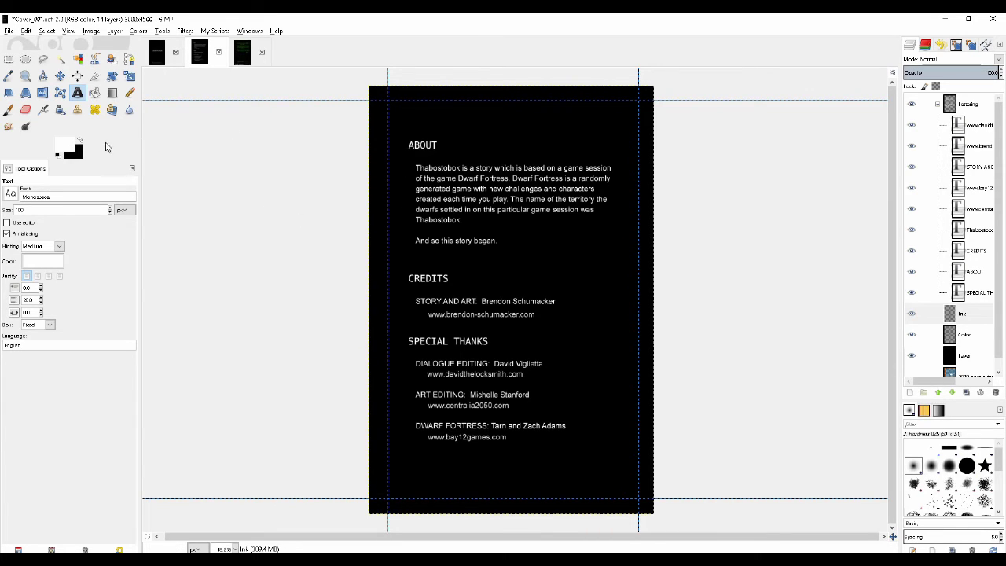
Color the ABOUT heading light green (70e1a3).
left_click(432, 145)
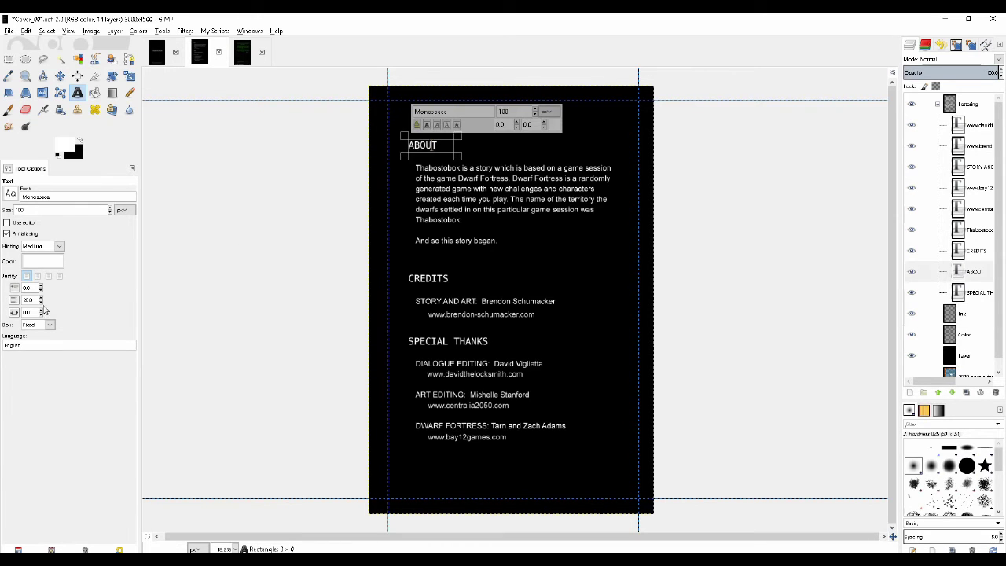
left_click(41, 260)
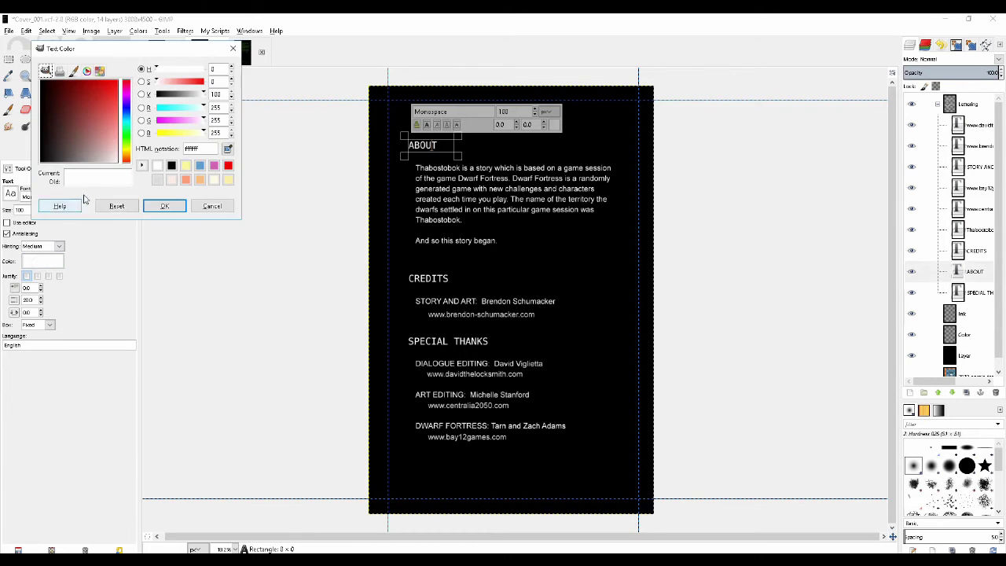
left_click(127, 134)
left_click_drag(93, 129, 110, 126)
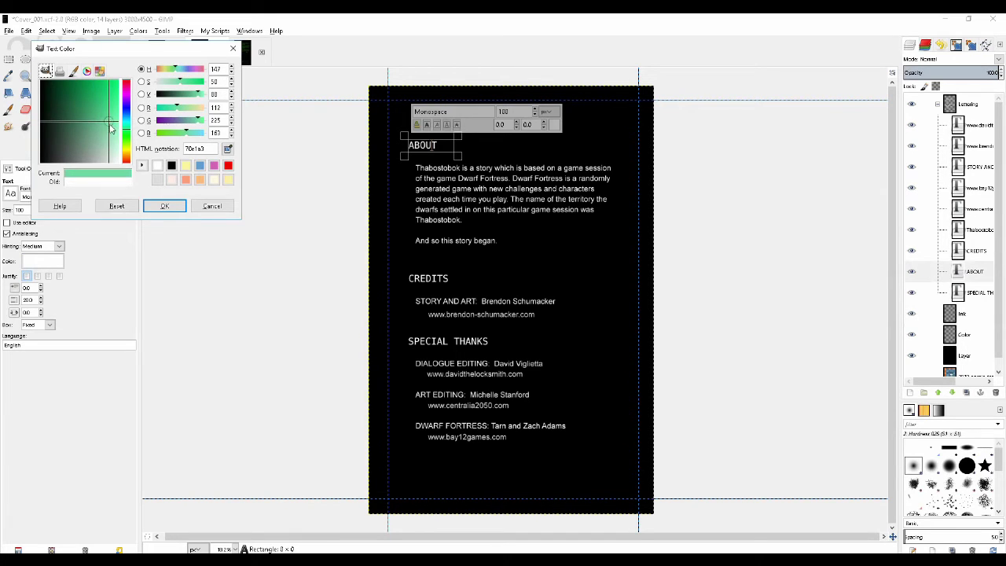
left_click(160, 207)
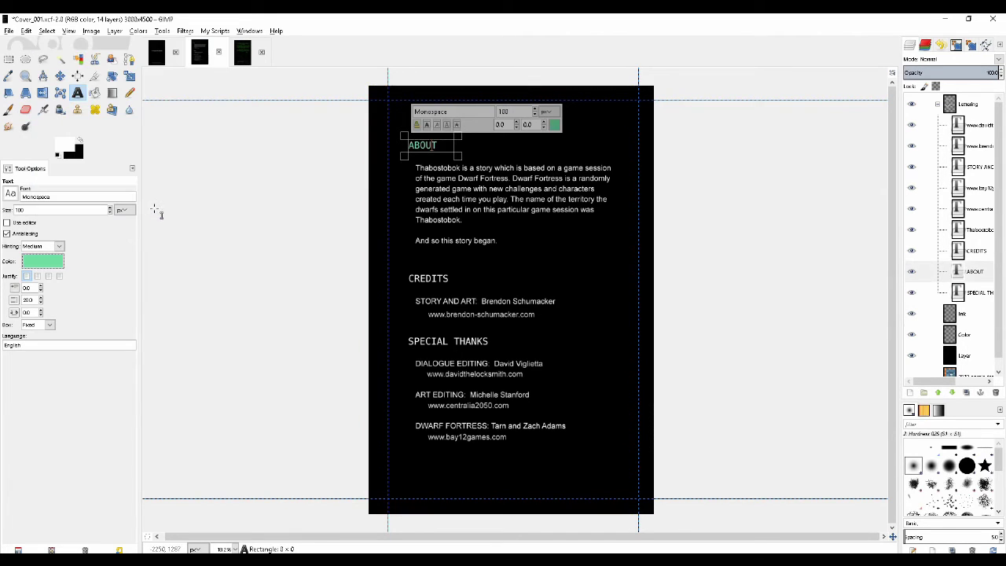
Apply the same light green to the CREDITS heading and the next text layer.
left_click(428, 280)
left_click(41, 261)
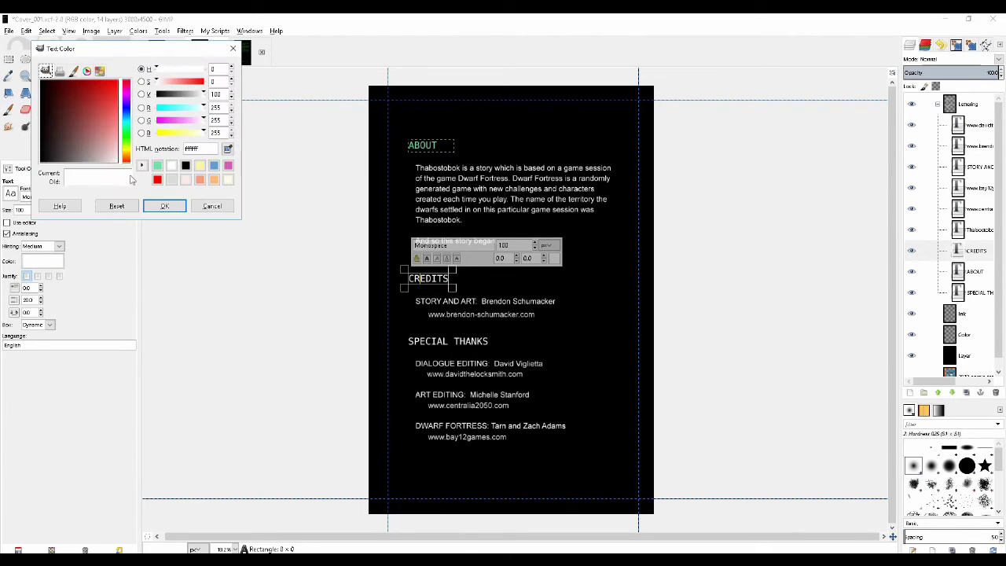
left_click(158, 166)
left_click(163, 207)
left_click(434, 350)
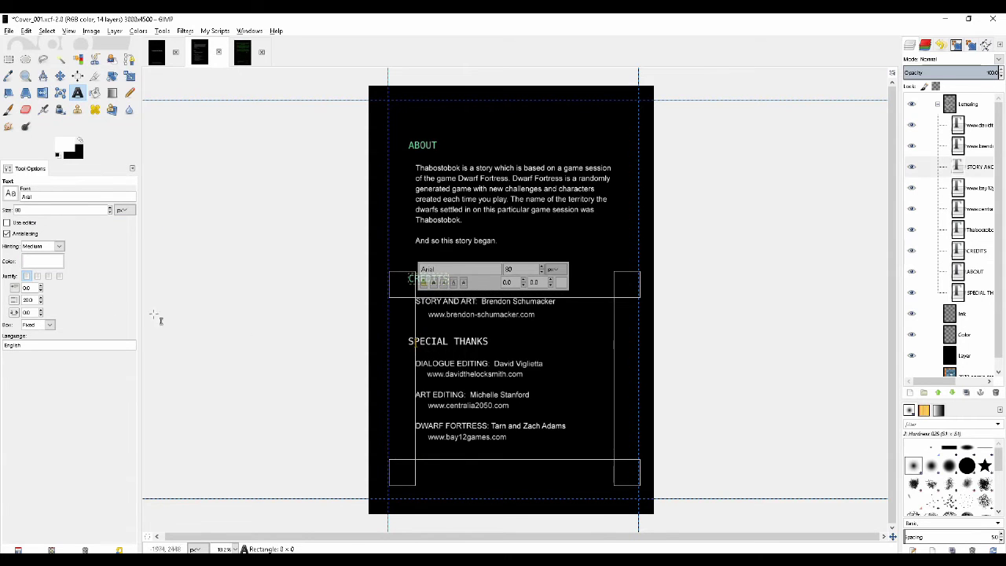
left_click(49, 264)
left_click(157, 166)
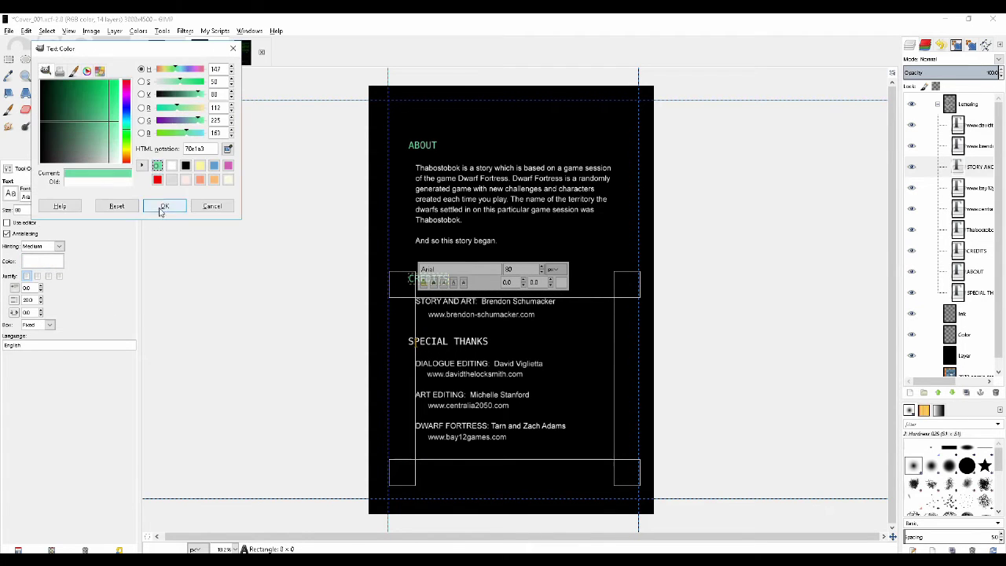
left_click(164, 207)
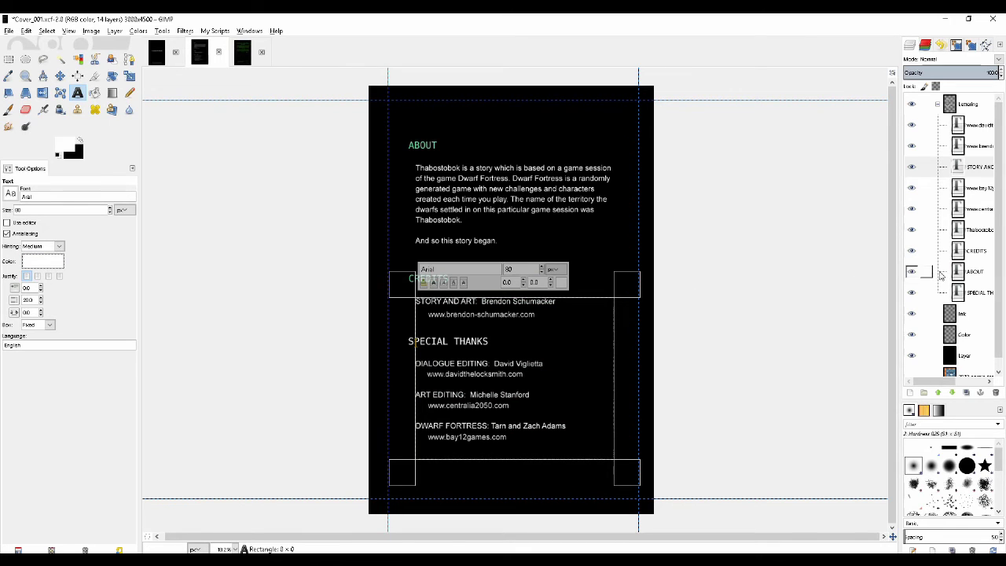
Make the SPECIAL THANKS heading light green too, then zoom in on the credits.
left_click(969, 293)
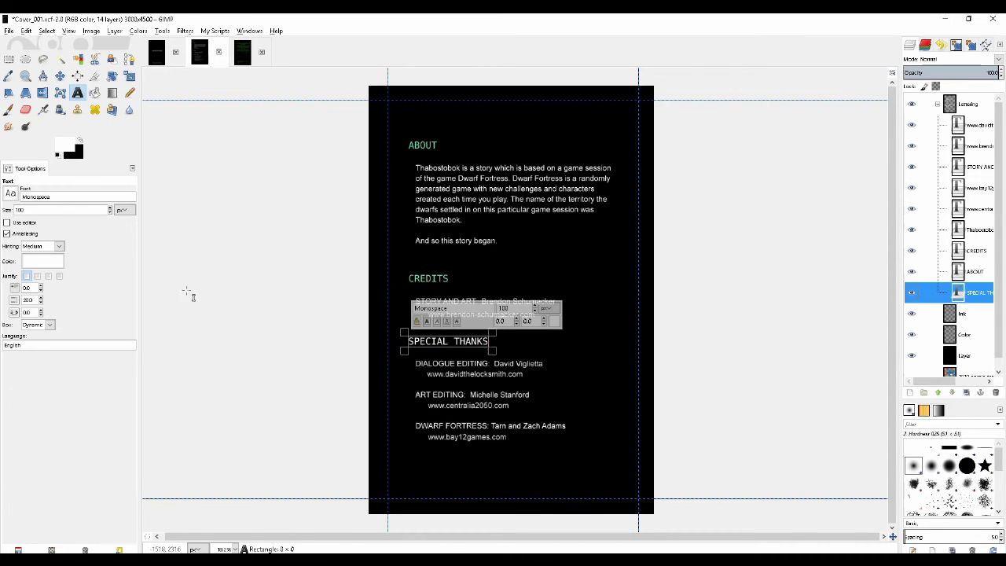
left_click(42, 261)
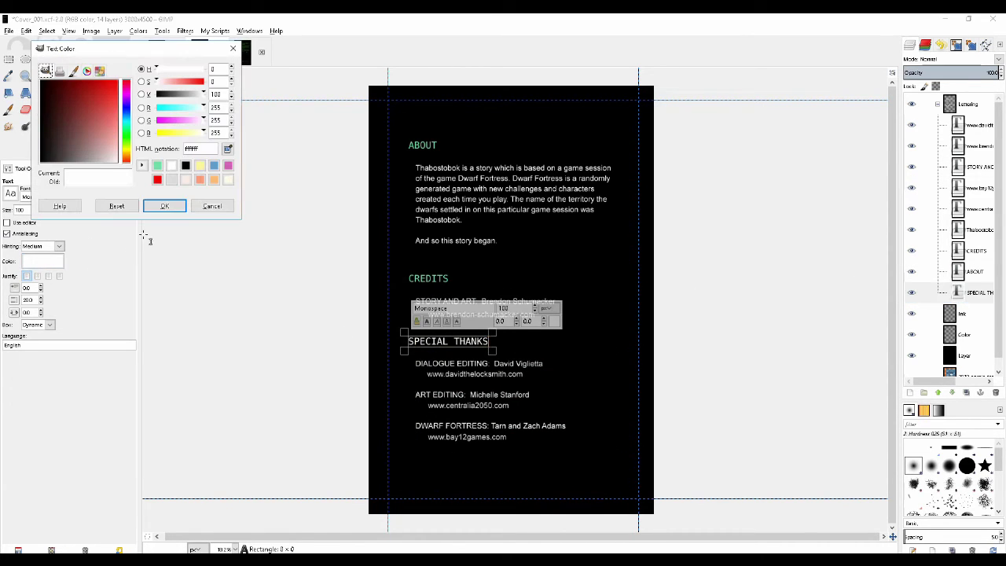
left_click(157, 167)
left_click(163, 206)
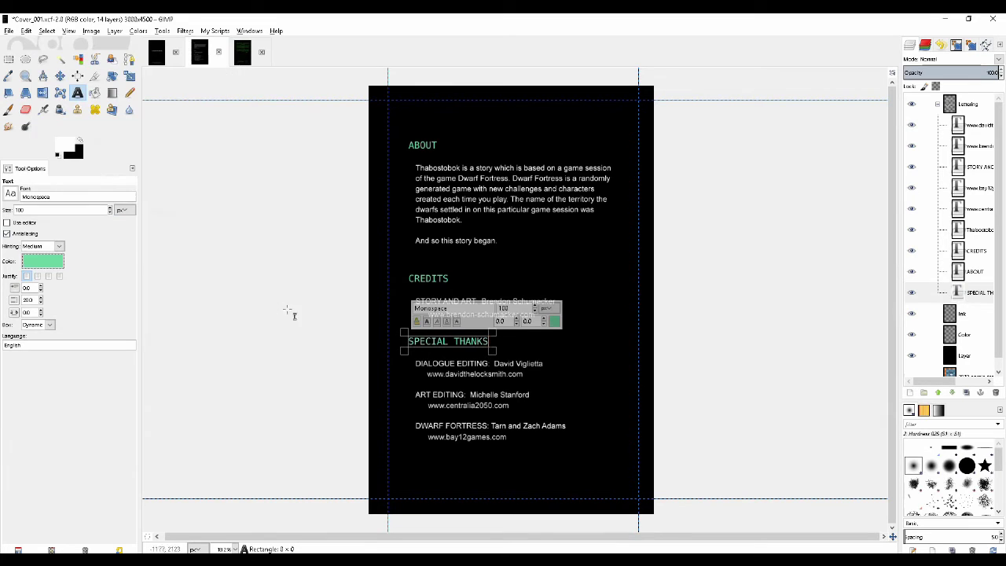
left_click(928, 314)
left_click_drag(284, 314, 261, 300)
key("minus")
key("plus")
key("plus")
key("plus")
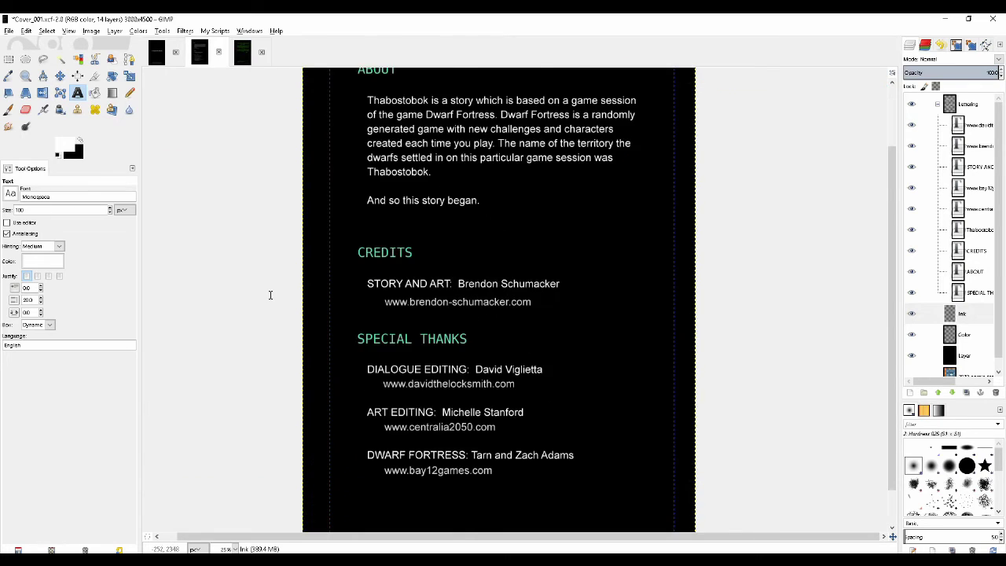
key("minus")
key("minus")
key("minus")
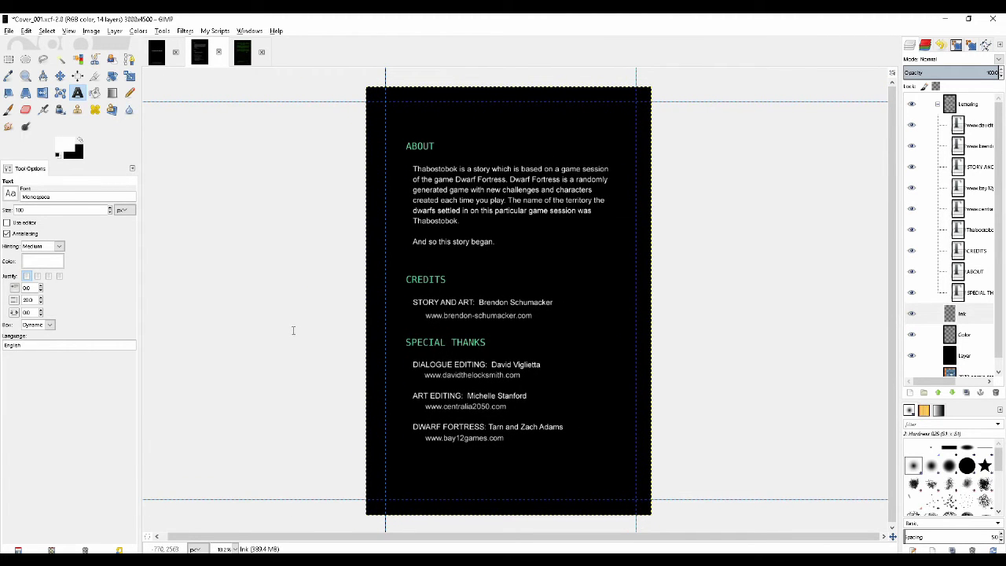
key("plus")
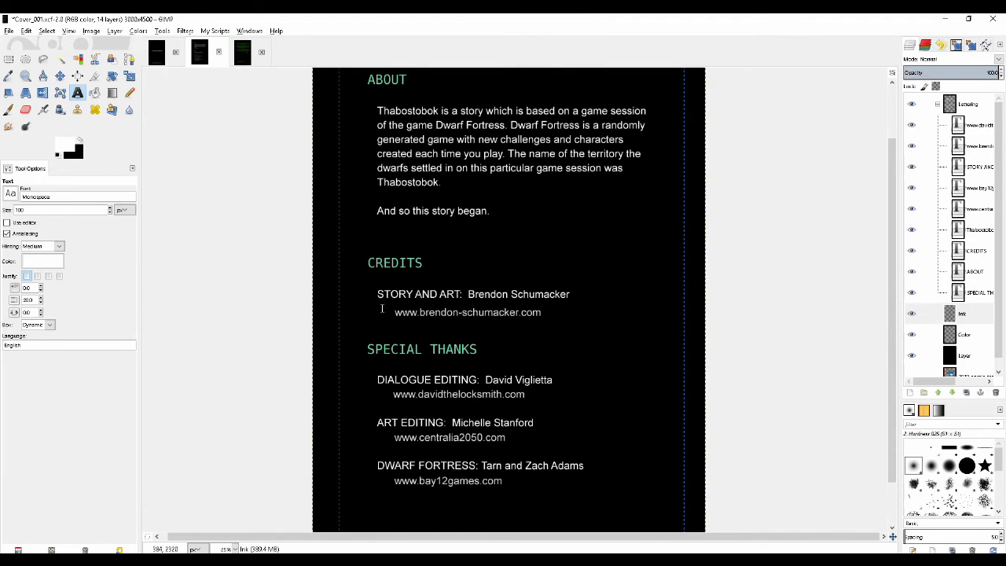
key("plus")
Set a lighter pink foreground and make the first web address under CREDITS pink.
left_click(459, 320)
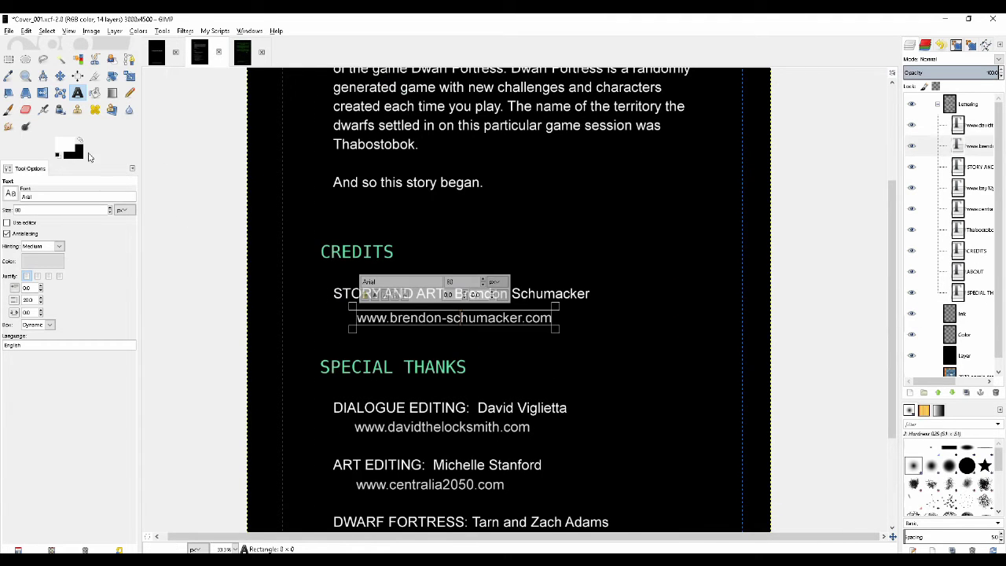
left_click(62, 147)
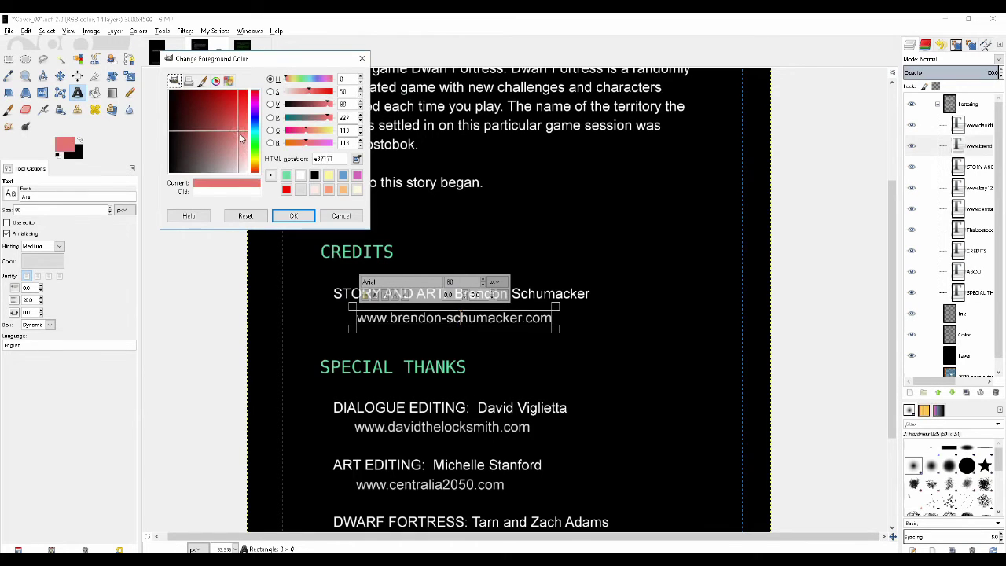
left_click(246, 141)
left_click(293, 216)
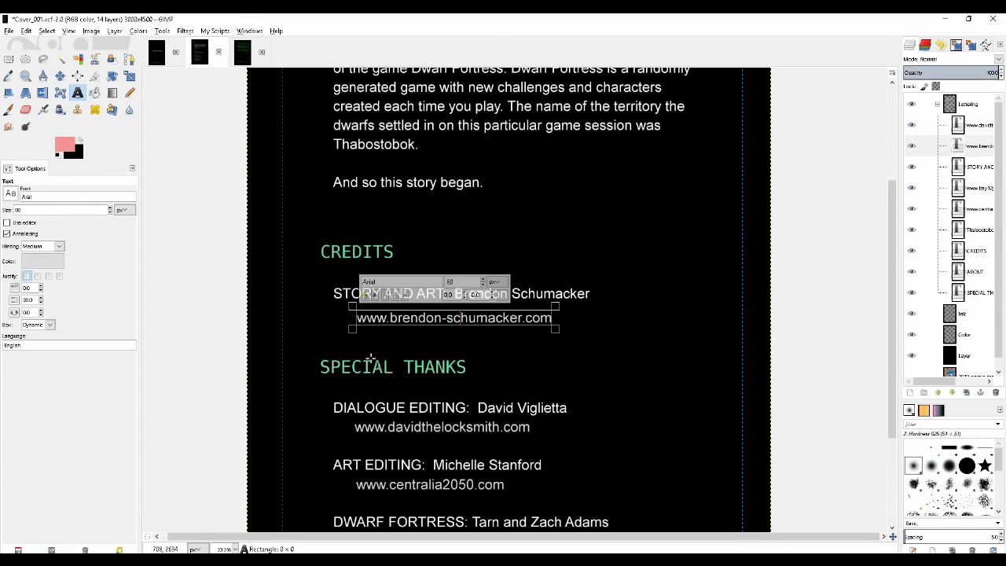
left_click(37, 265)
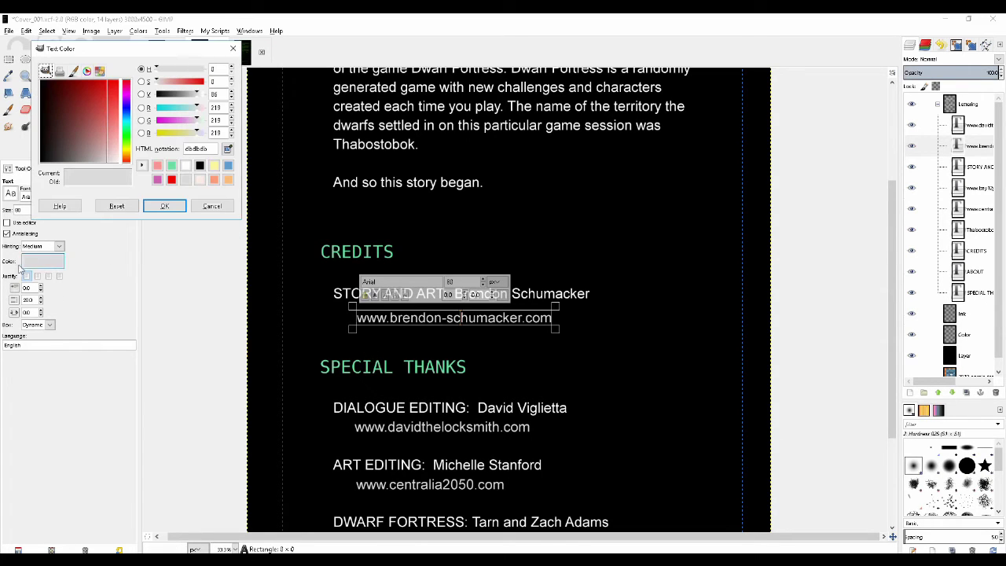
left_click(158, 165)
left_click(165, 206)
Turn the dialogue editor's web address and the block of credit lines pink.
scroll(283, 367, "down", 3)
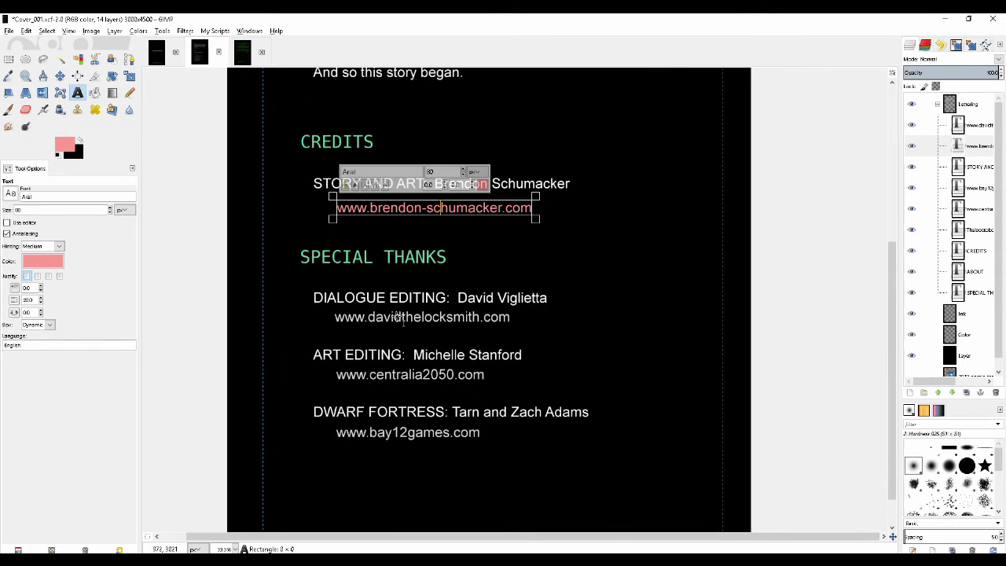
left_click(422, 317)
left_click(43, 261)
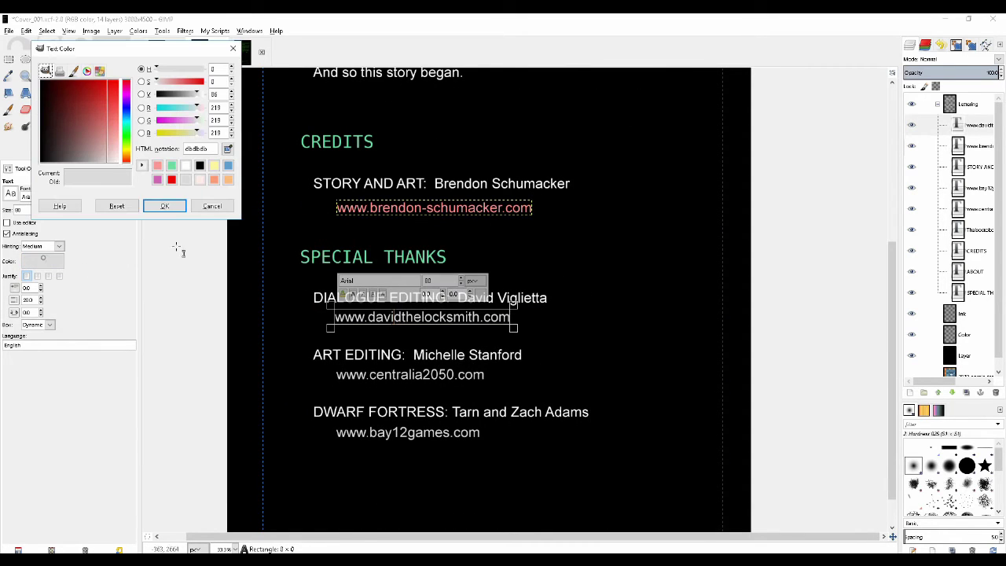
left_click(164, 206)
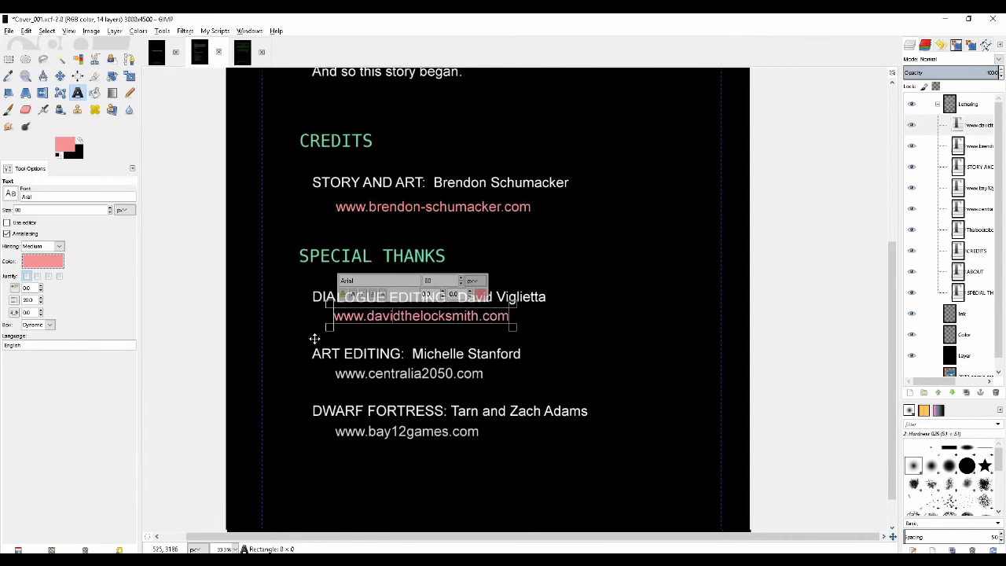
scroll(331, 346, "down", 2)
left_click(355, 300)
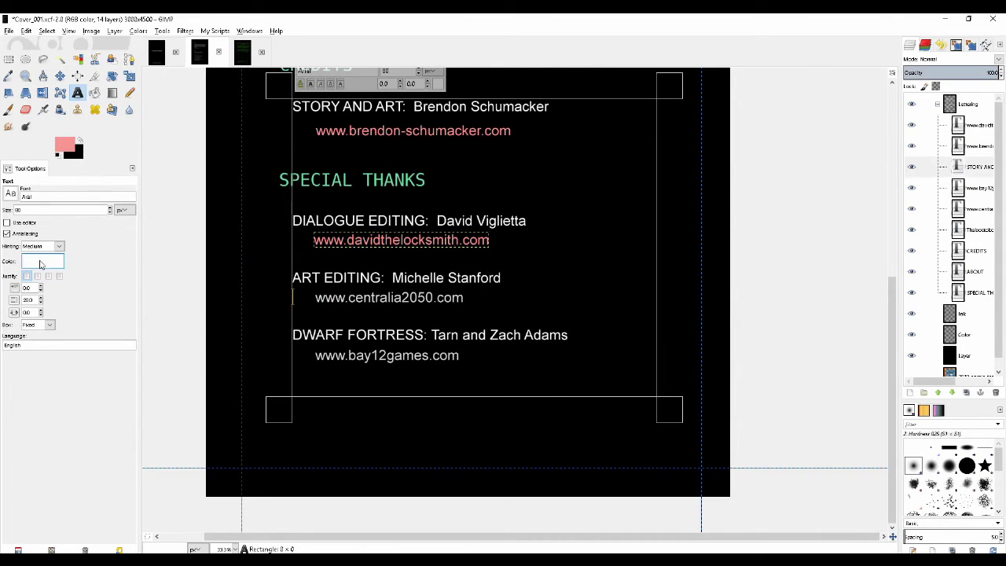
left_click(44, 261)
left_click(157, 167)
left_click(165, 206)
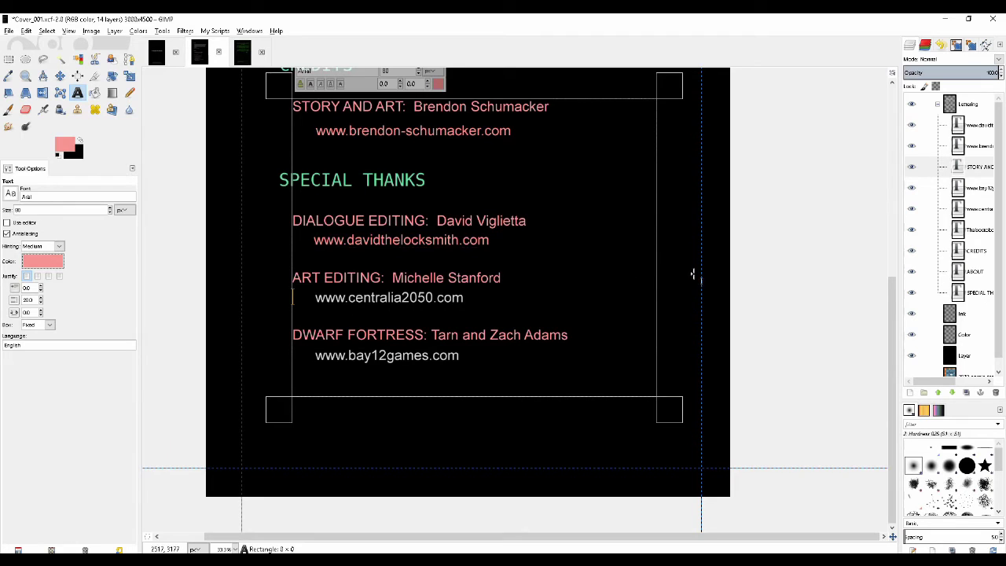
Make the centralia2050.com address pink.
left_click(977, 313)
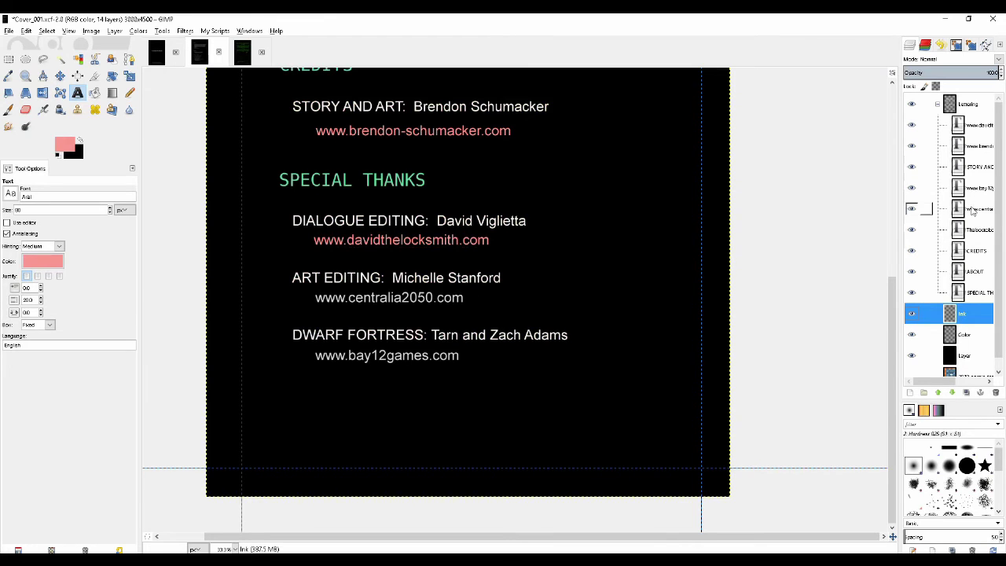
left_click(974, 210)
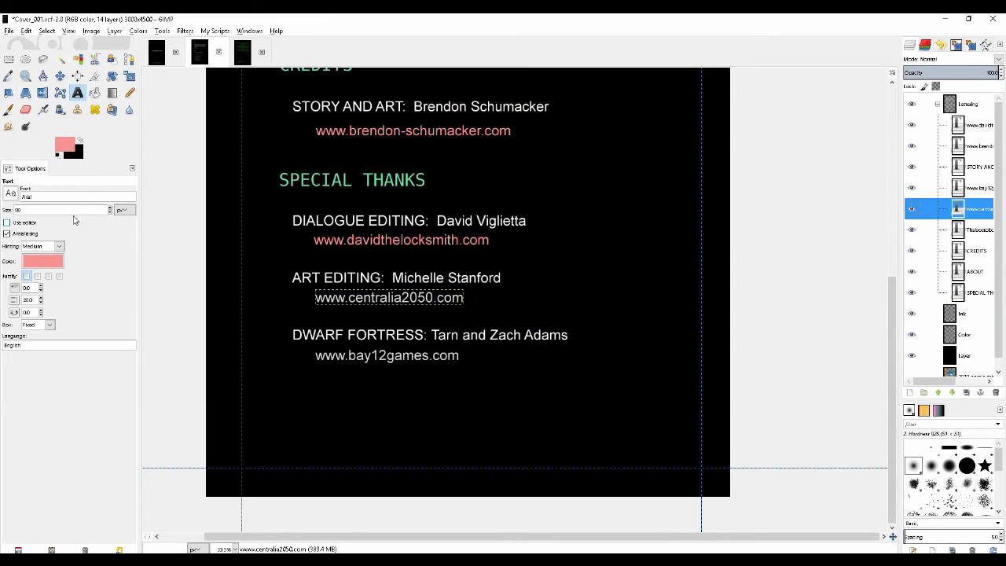
left_click(77, 93)
left_click(367, 301)
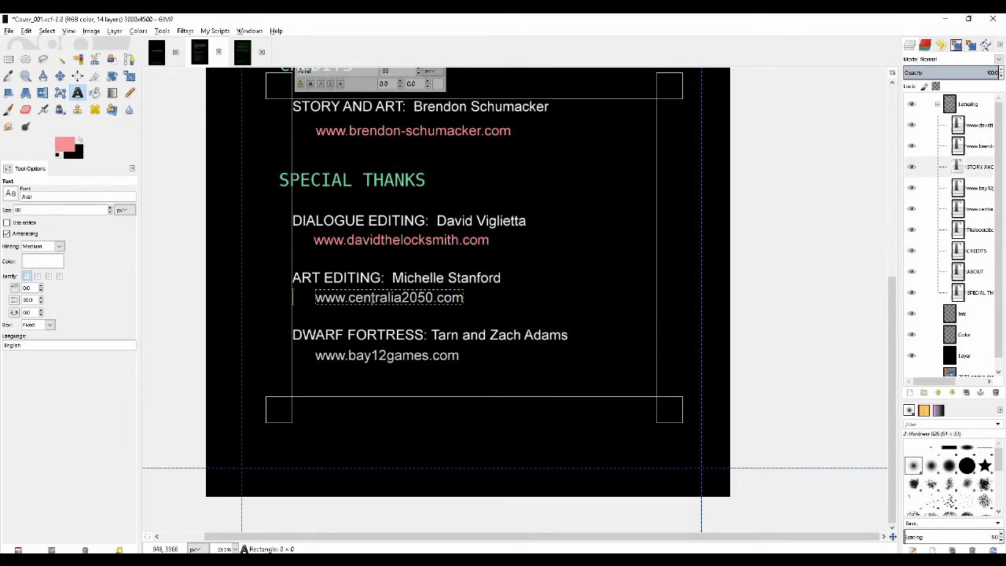
left_click(974, 209)
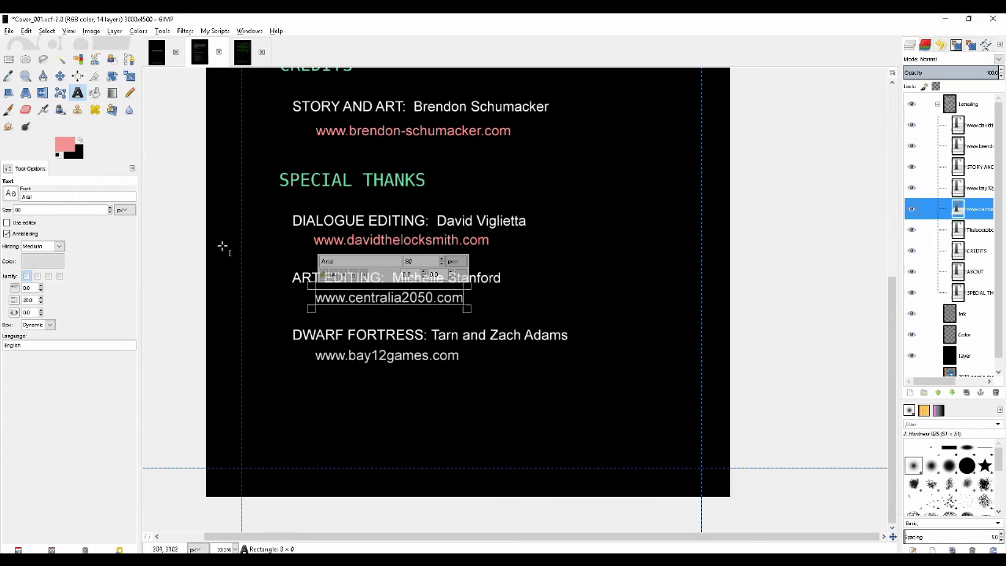
left_click(42, 261)
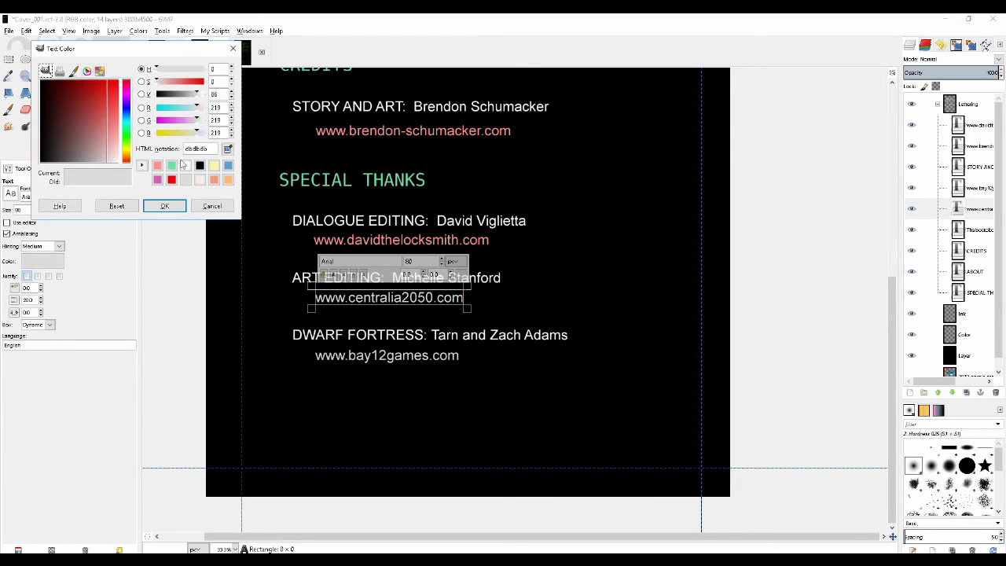
left_click(157, 165)
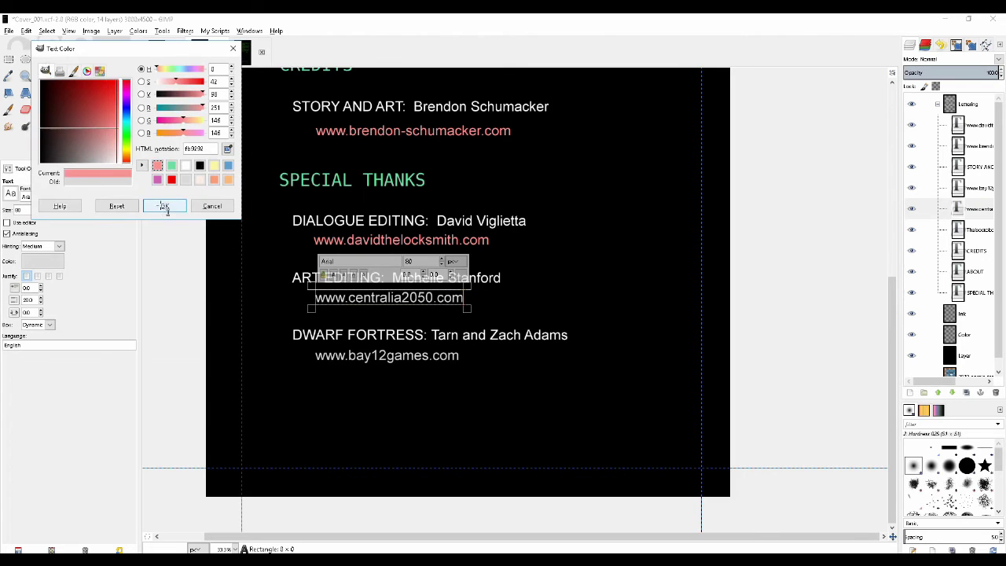
left_click(165, 206)
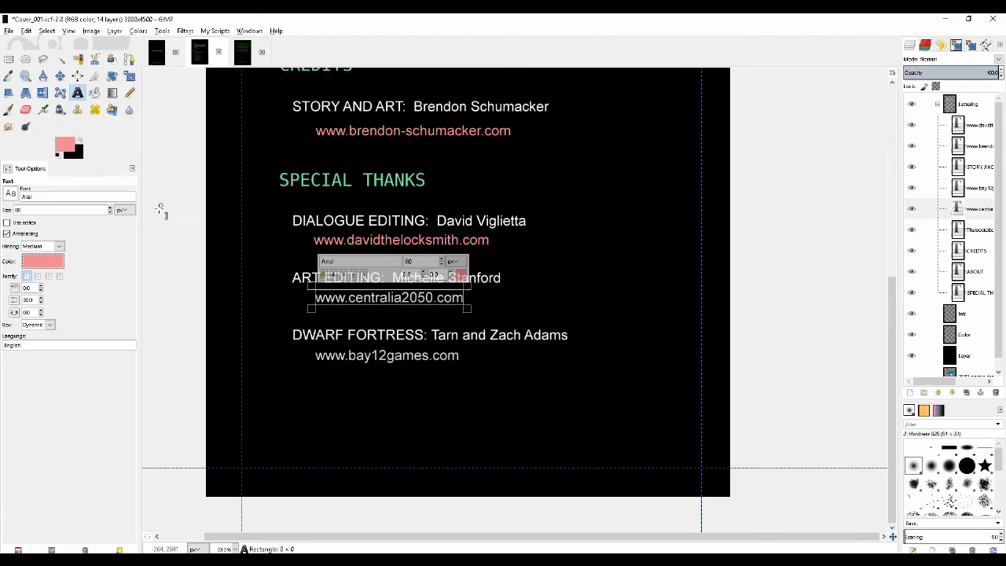
Make the bay12games.com link pink like the other addresses.
left_click(404, 360)
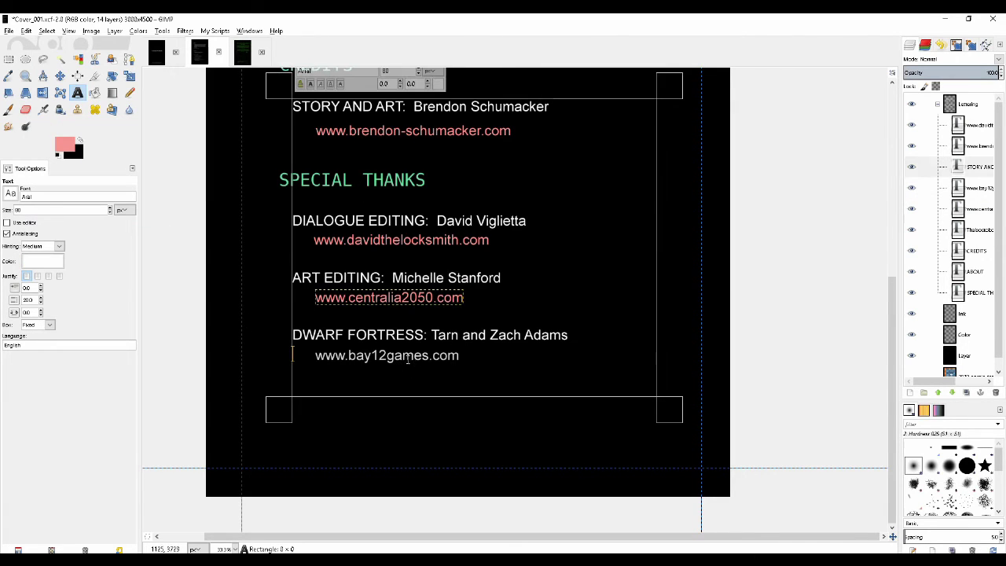
left_click(978, 125)
left_click(975, 146)
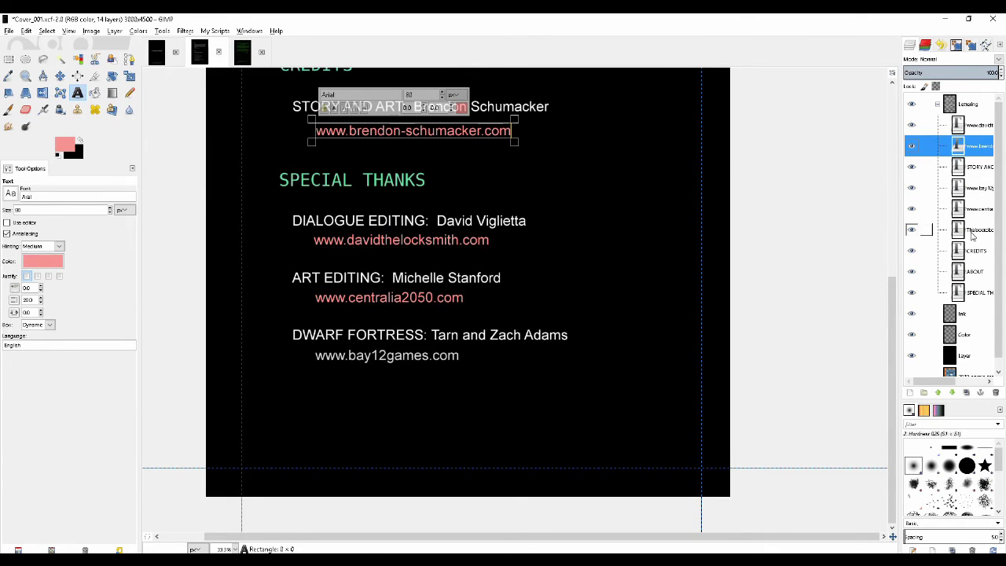
left_click(977, 193)
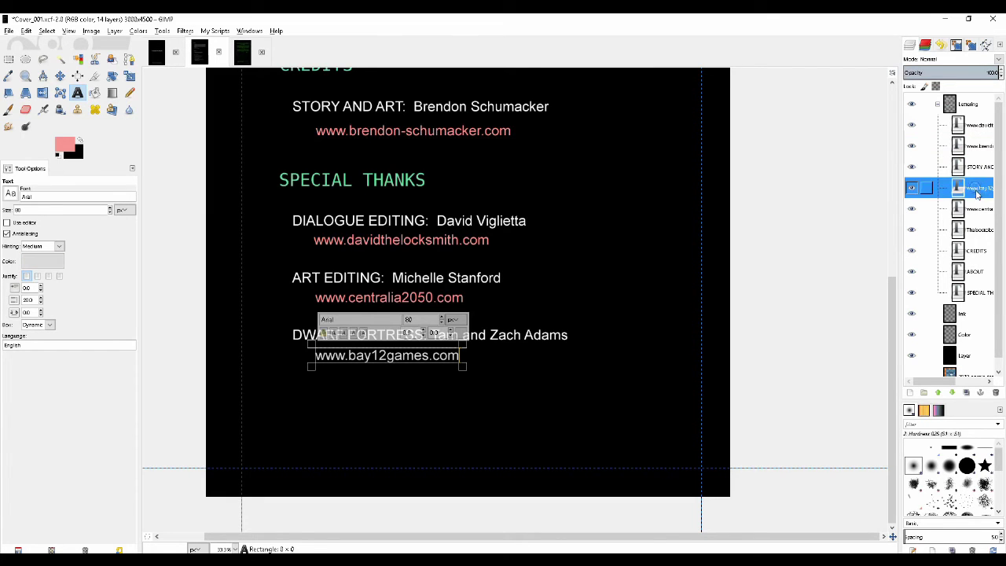
left_click(35, 261)
left_click(157, 165)
left_click(164, 206)
left_click(949, 314)
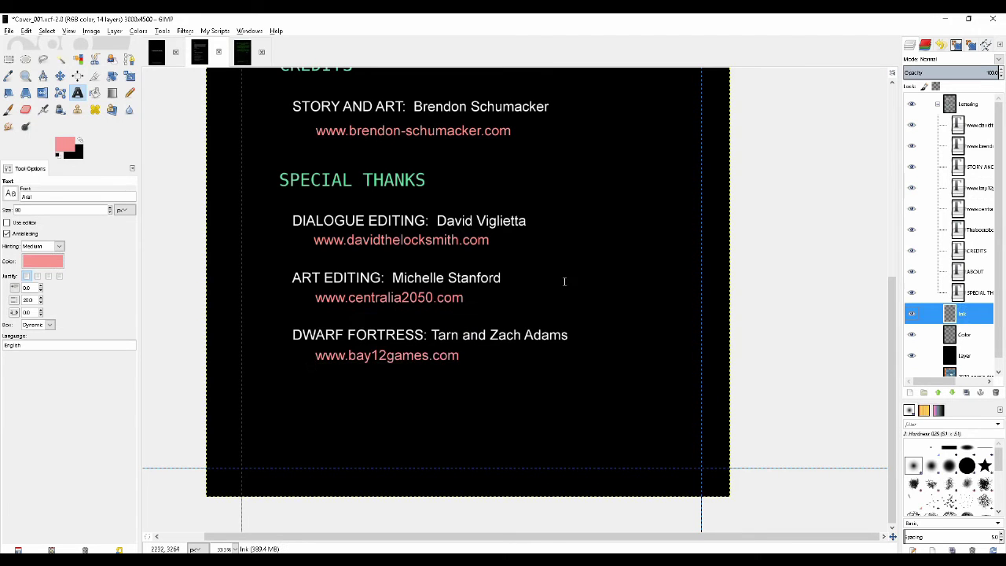
scroll(534, 275, "down", 3)
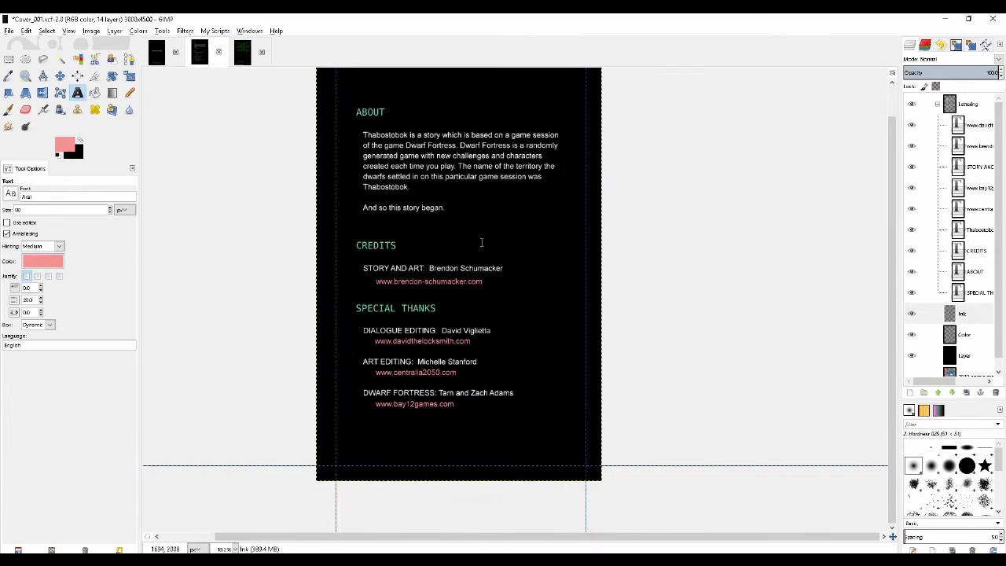
scroll(467, 246, "up", 3)
scroll(485, 281, "down", 1)
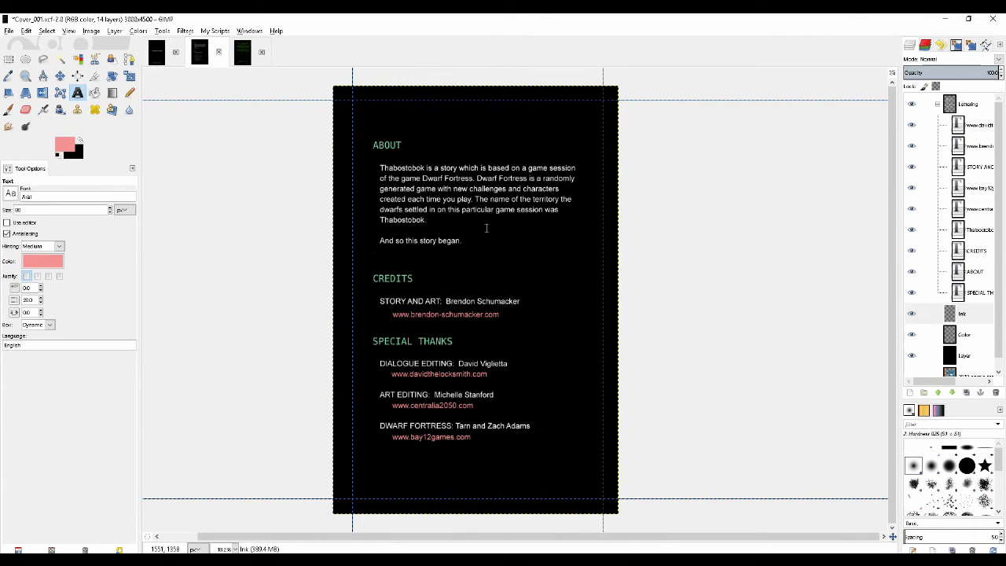
scroll(453, 347, "up", 3)
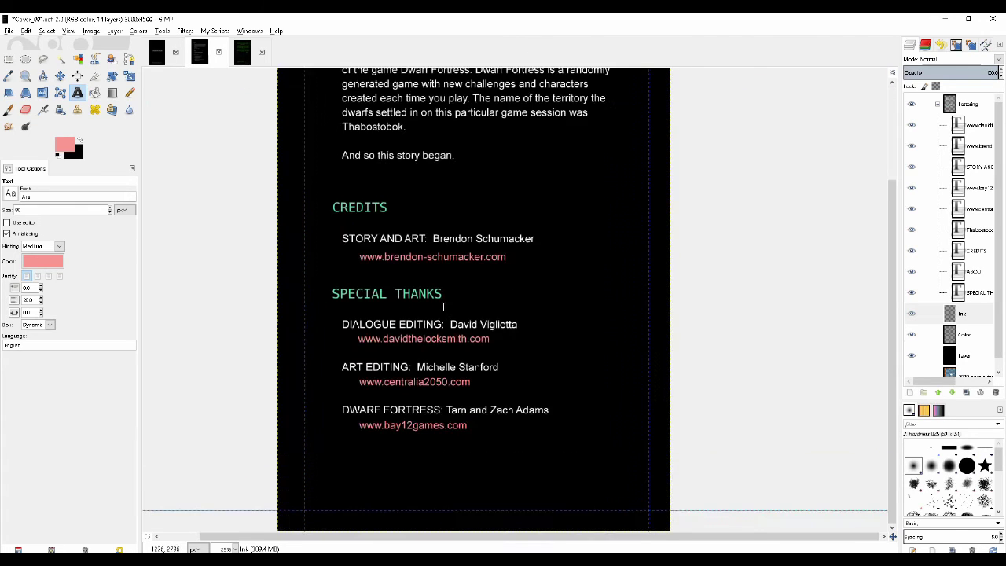
scroll(433, 282, "down", 2)
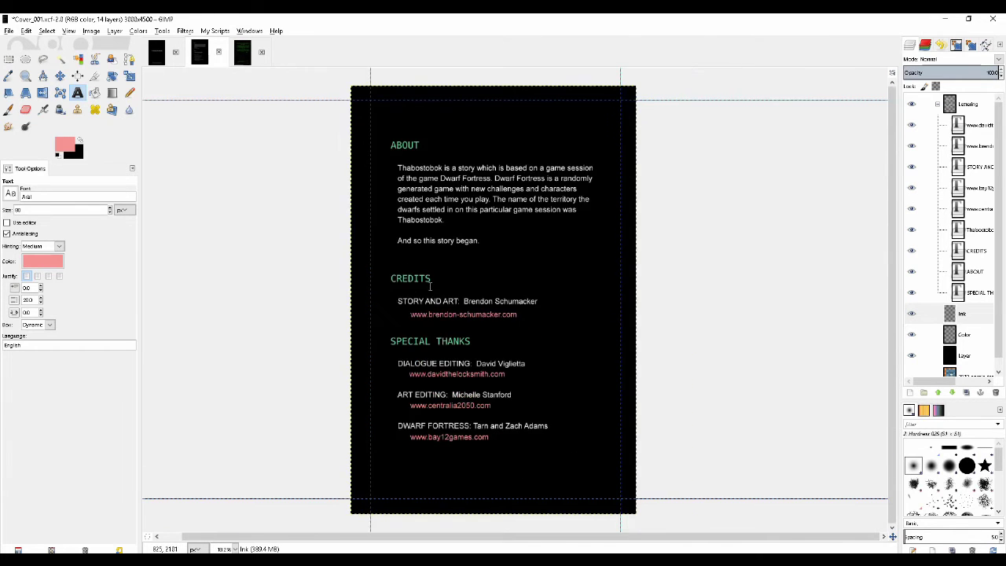
scroll(433, 276, "up", 1)
scroll(433, 275, "up", 2)
scroll(435, 271, "down", 3)
scroll(436, 269, "up", 1)
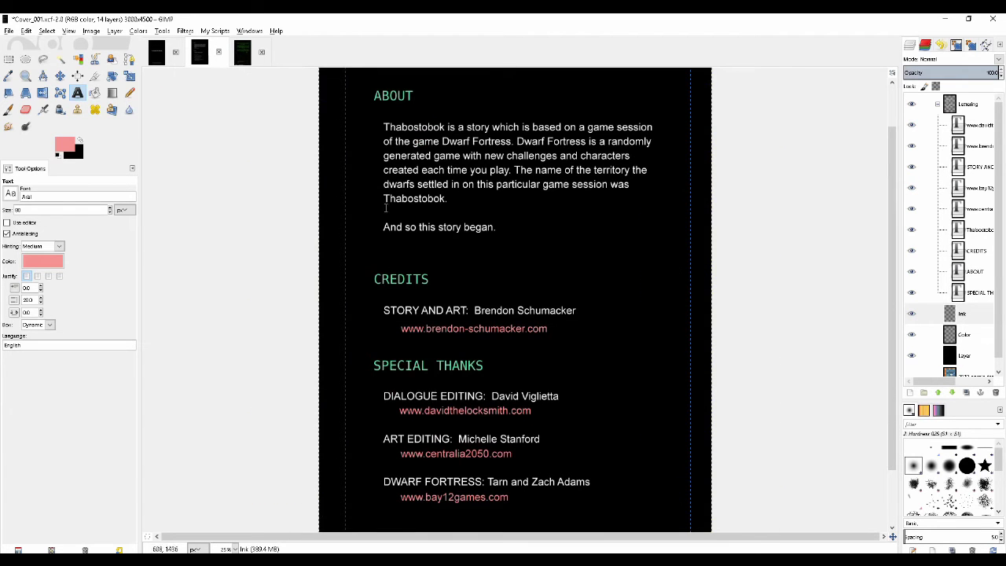
scroll(519, 294, "down", 2)
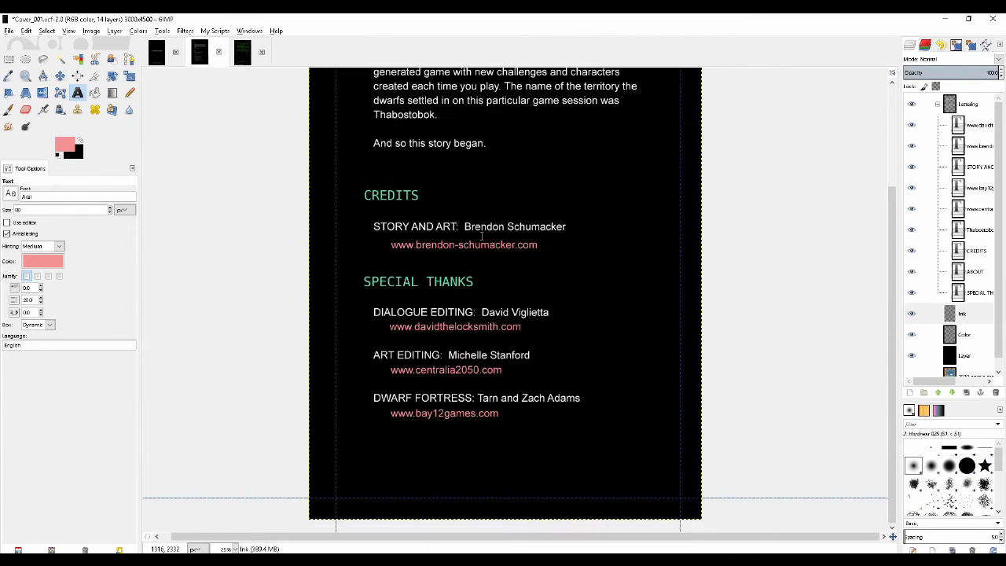
scroll(503, 268, "down", 1)
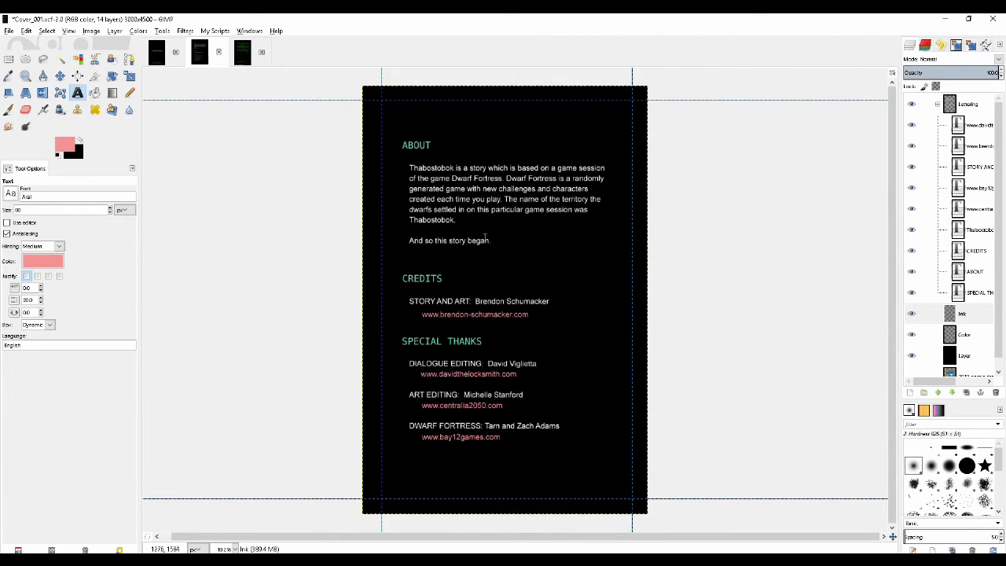
Compare with the green intro page, then save Cover_001.
left_click(243, 55)
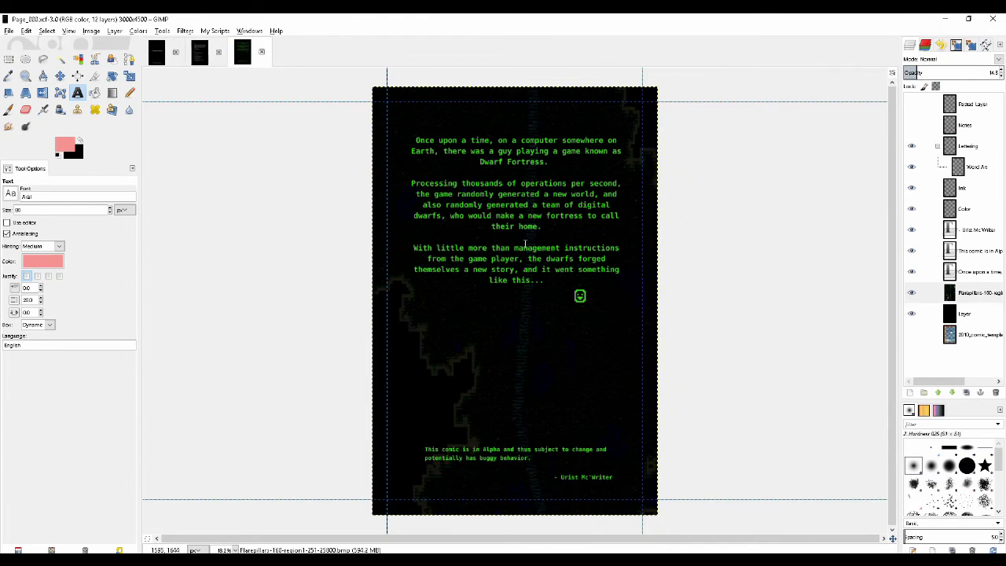
scroll(525, 245, "up", 1)
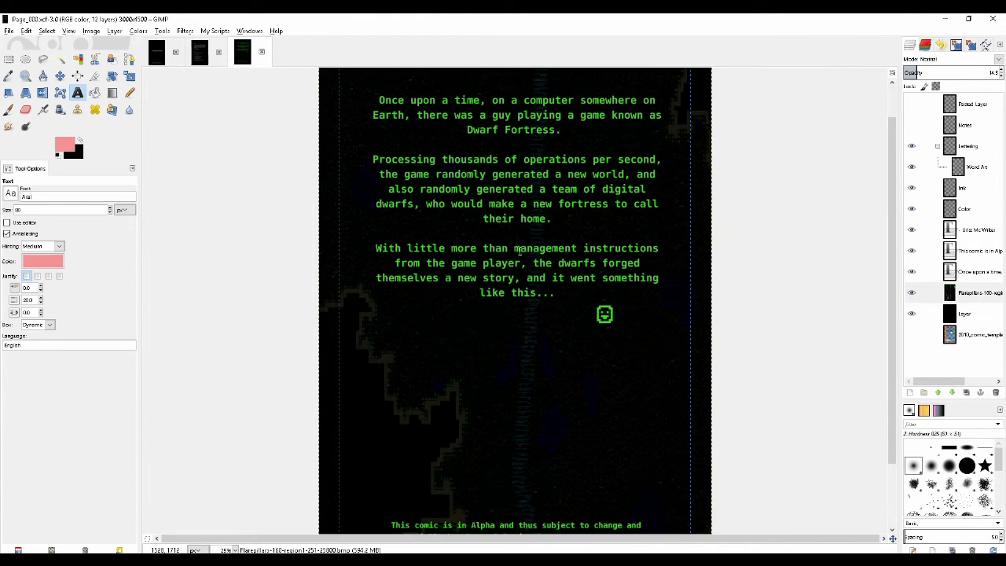
left_click(199, 53)
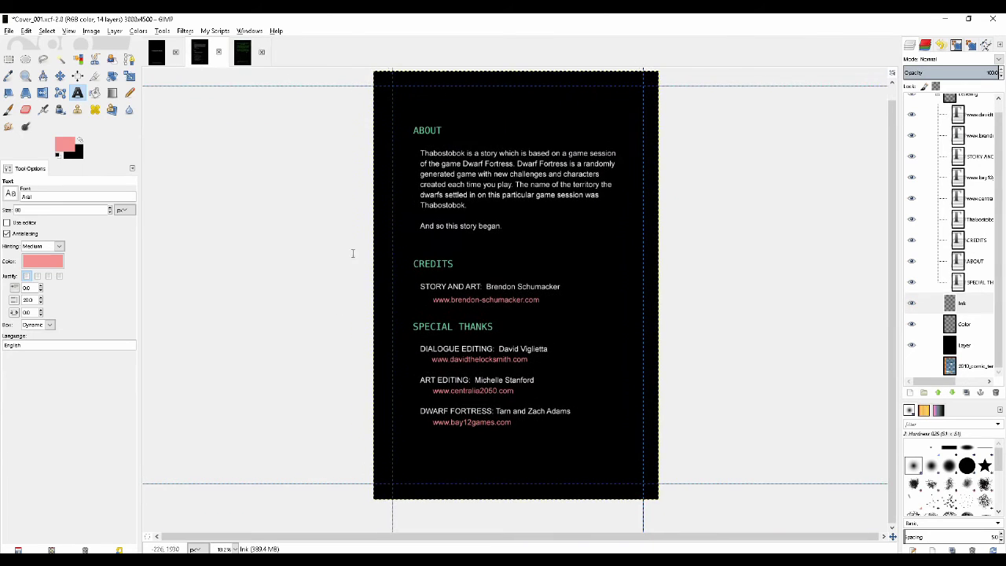
key("ctrl+s")
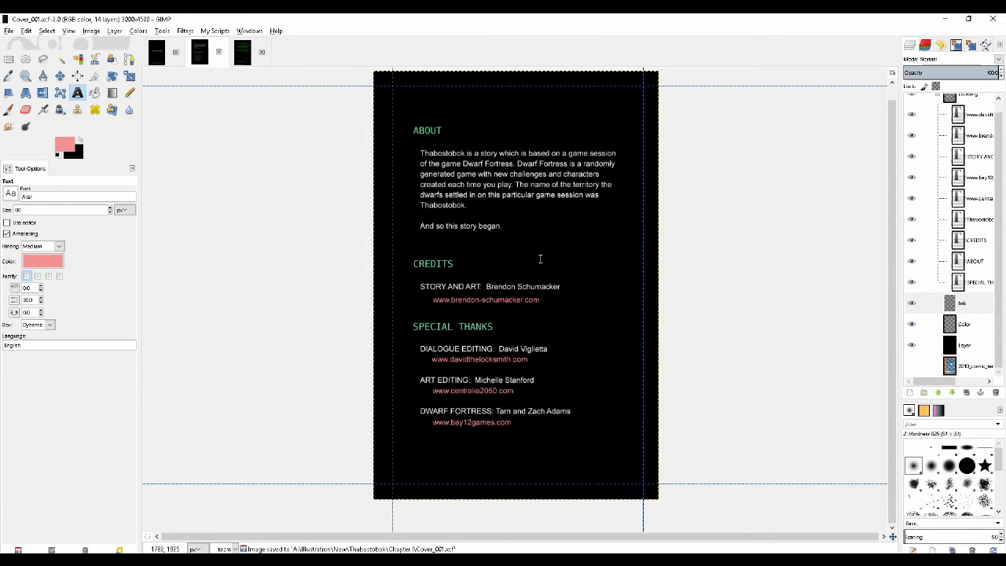
Flip between the title cover, About/Credits page and green intro page to compare them.
left_click(161, 55)
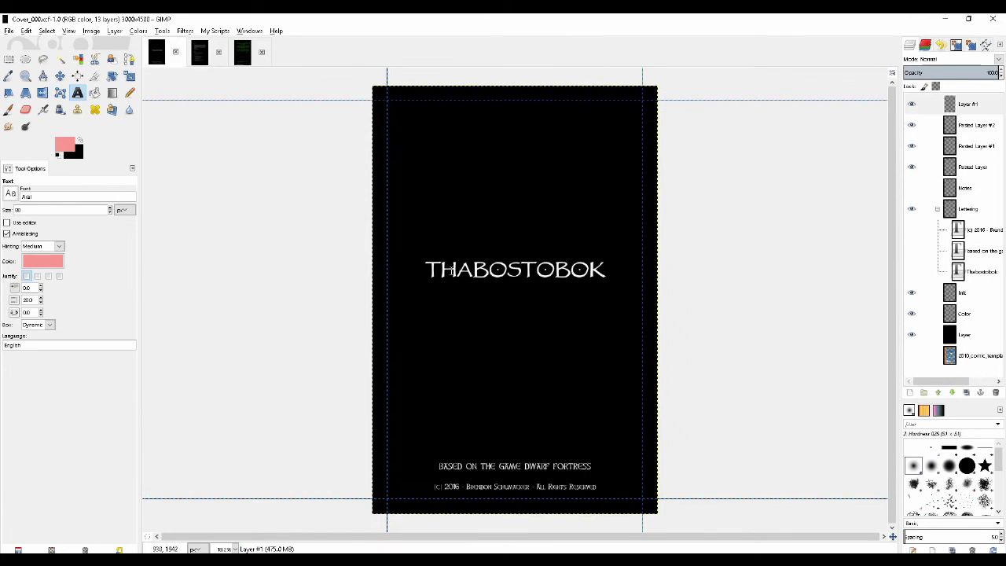
left_click(201, 55)
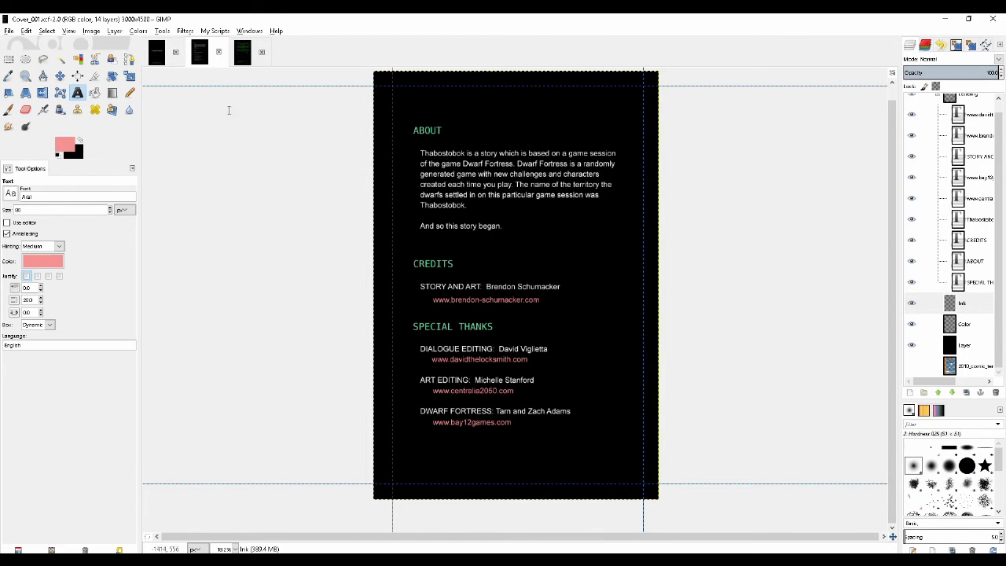
left_click(244, 55)
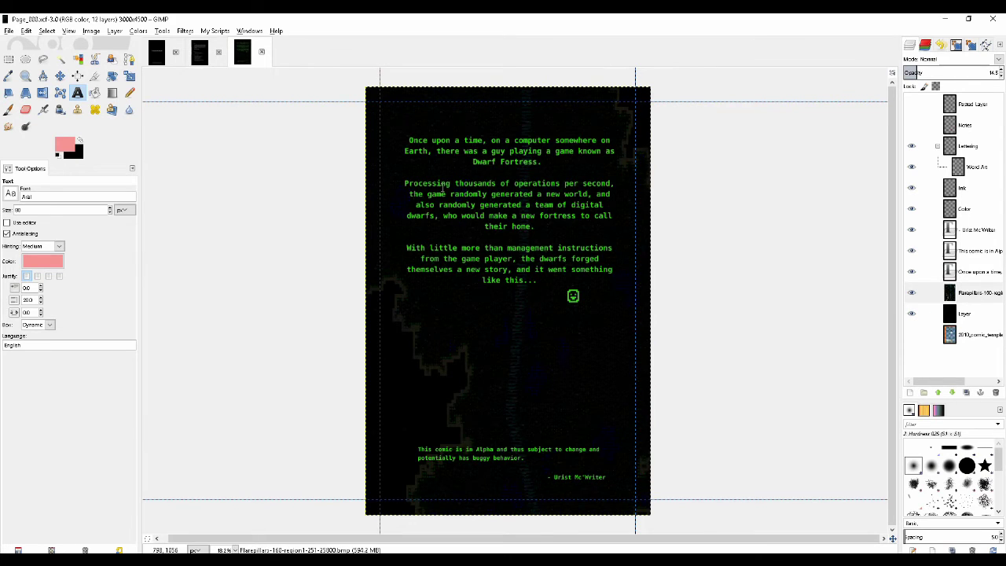
key("plus")
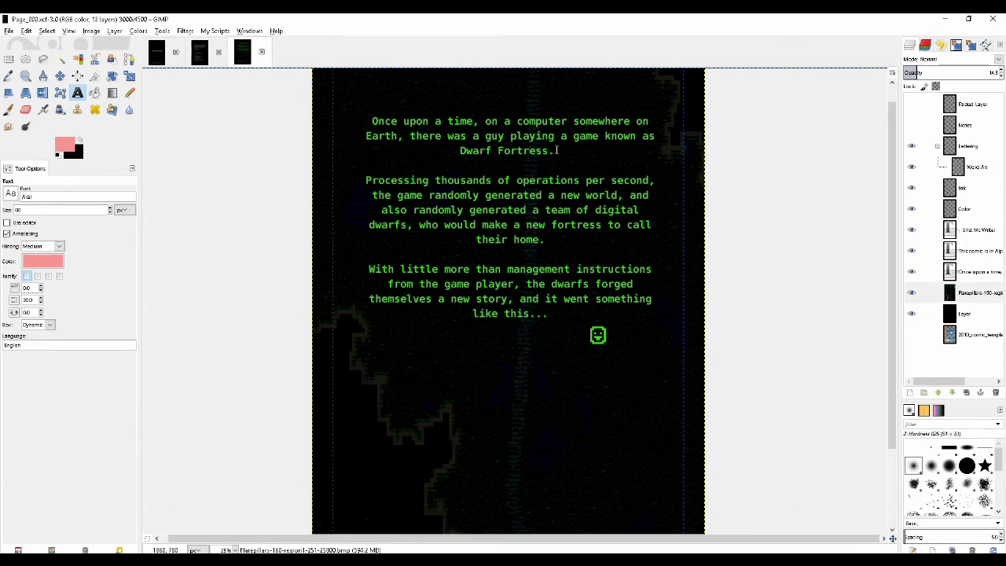
left_click(555, 149)
left_click(199, 57)
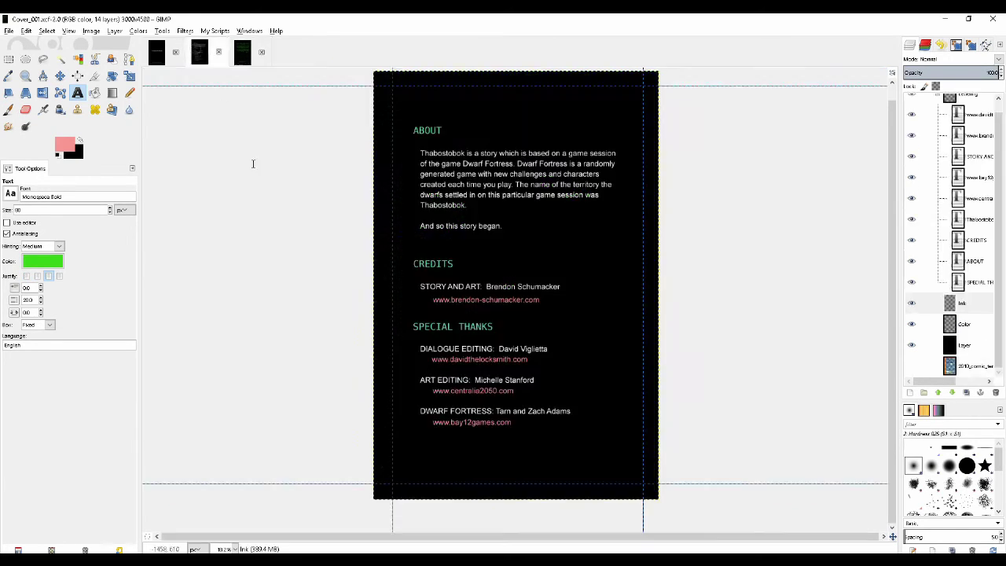
left_click(243, 55)
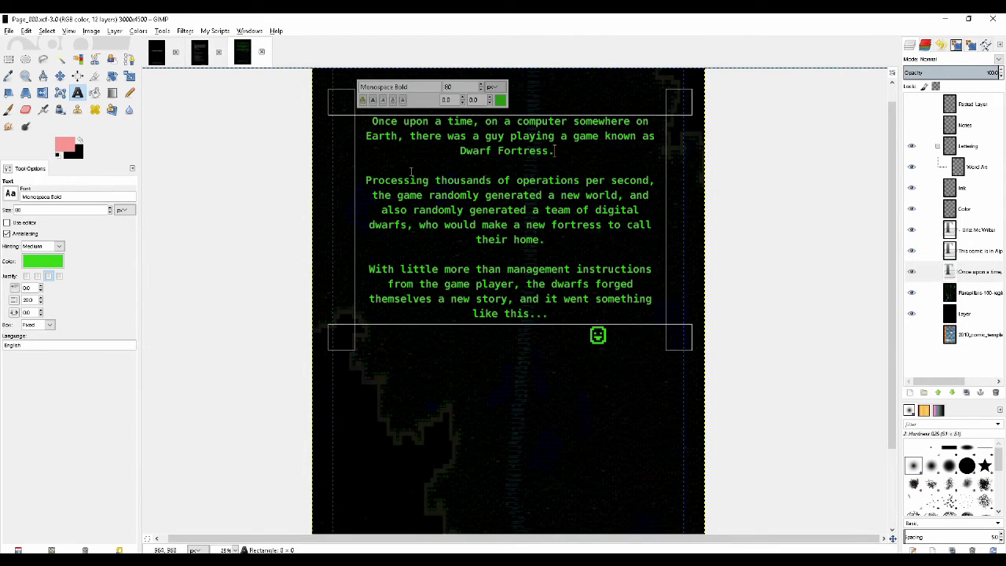
left_click(202, 57)
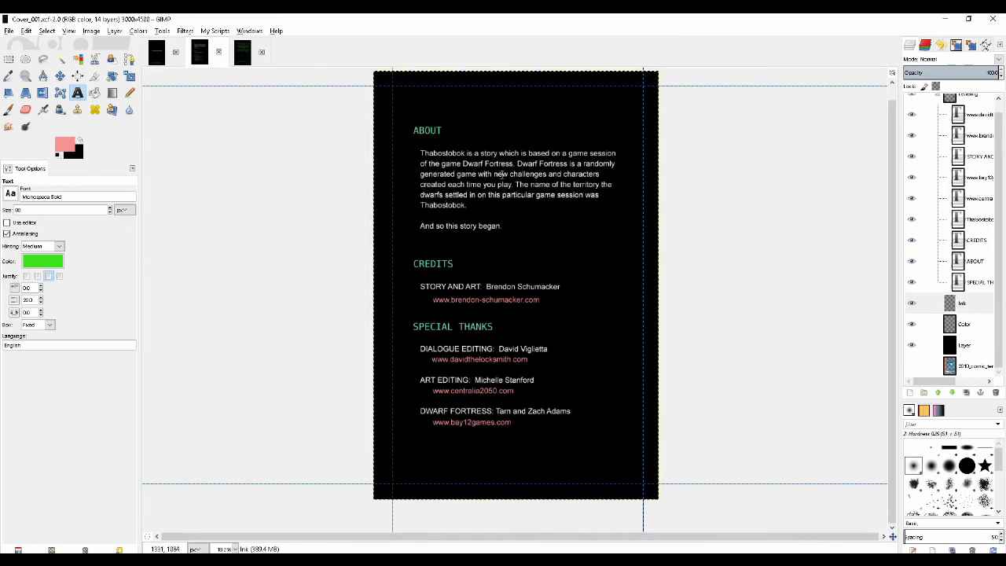
scroll(500, 174, "up", 1)
Replace "is a randomly generated" with "randomly generates" in the About paragraph.
left_click(461, 167)
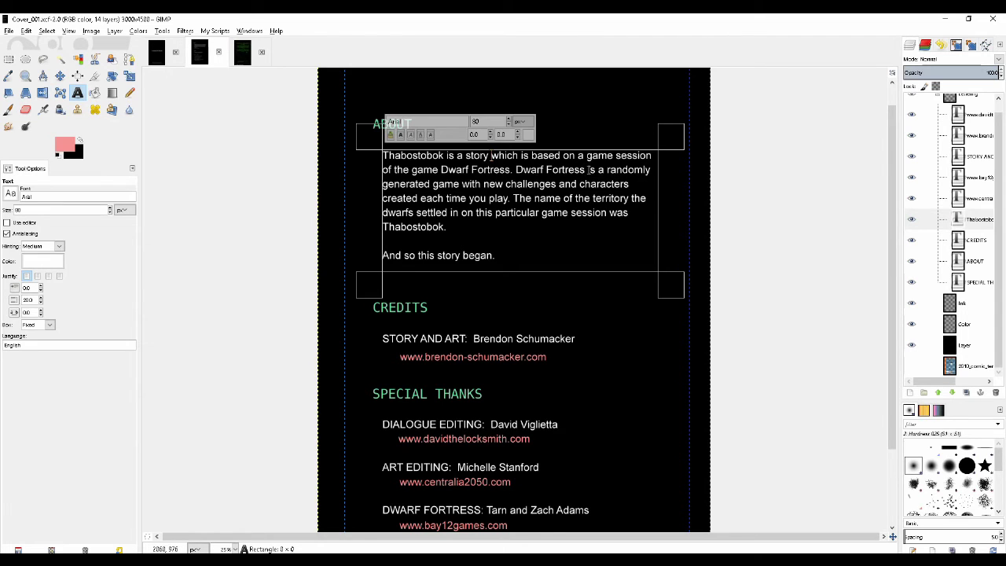
double_click(590, 170)
left_click_drag(590, 169, 435, 187)
key("BackSpace")
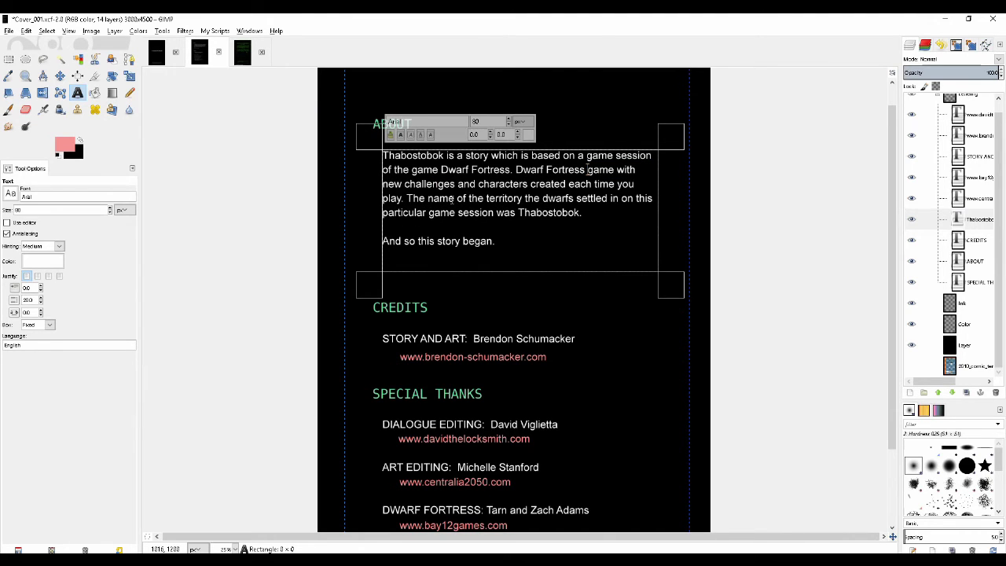
type("randomly ")
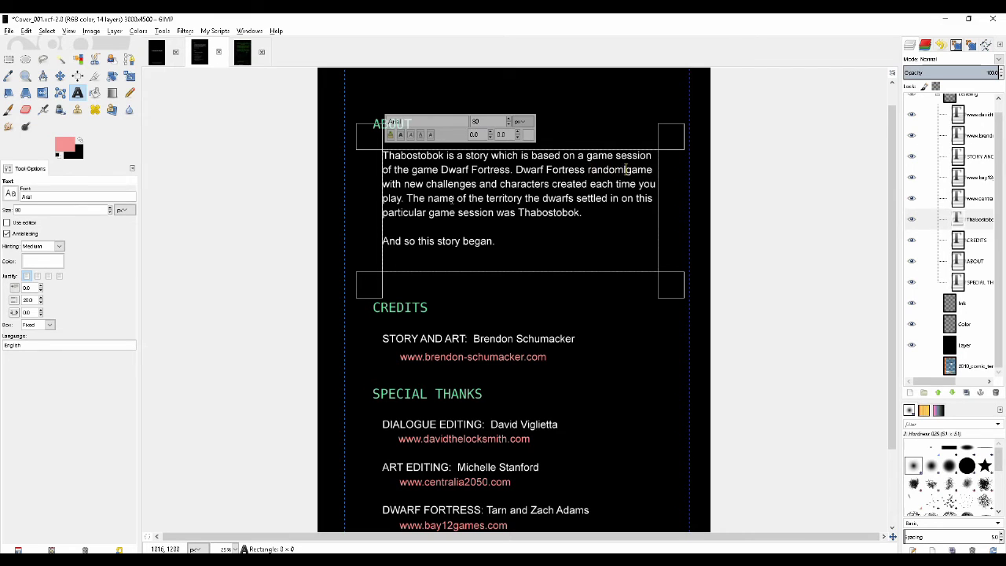
type("generates")
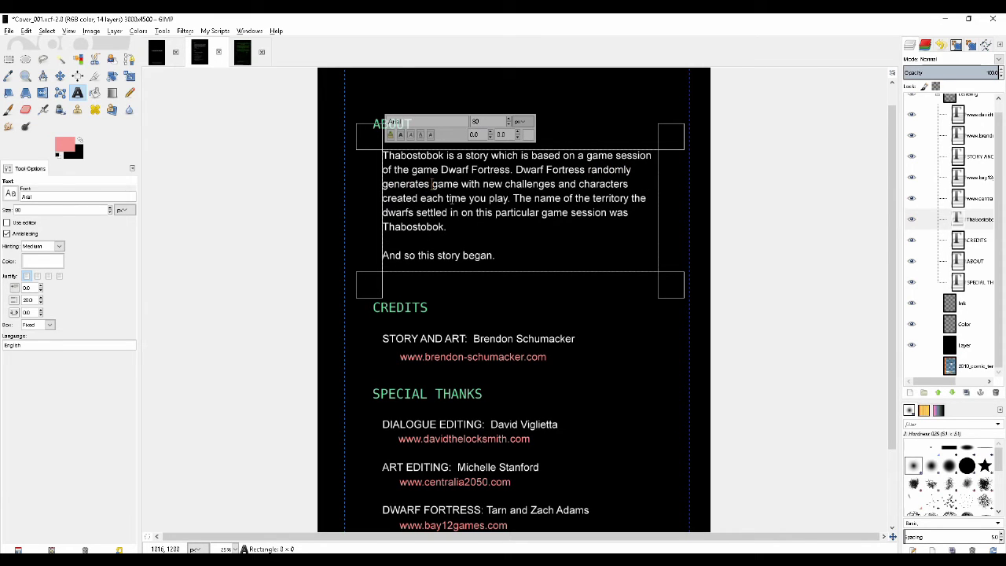
Remove "game with" and "created", and start putting Thabostobok in quotes.
key("shift+Right")
key("shift+Right")
key("shift+Right")
key("shift+Right")
key("shift+Right")
key("shift+Right")
key("shift+Right")
key("shift+Right")
key("shift+Right")
key("shift+Right")
key("Delete")
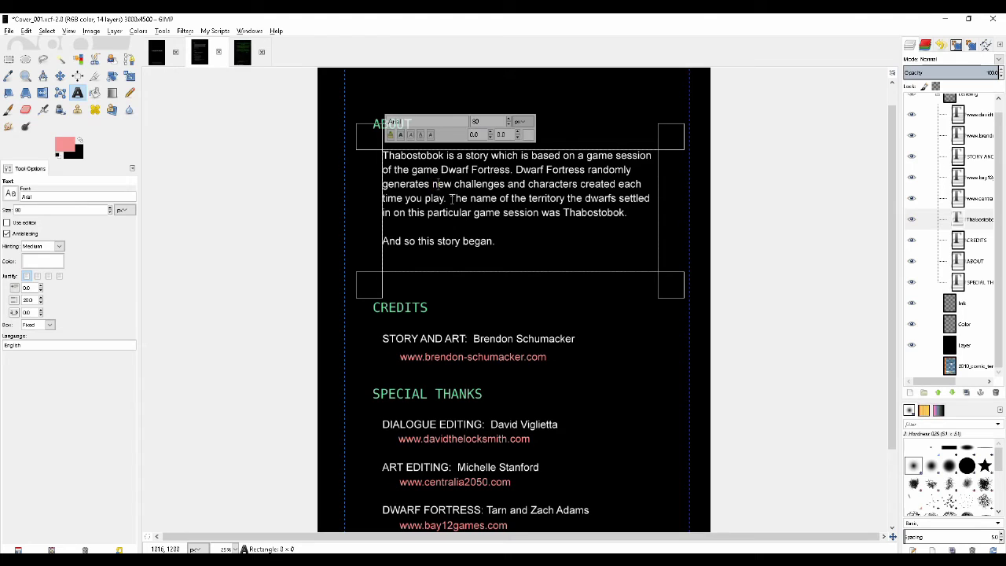
key("Right")
key("Right")
key("Right")
key("Right")
key("Right")
key("Right")
key("Right")
key("Right")
key("Right")
key("Right")
key("Right")
key("Right")
key("Right")
key("Right")
key("Right")
key("Right")
key("Right")
key("Right")
key("Right")
key("Right")
key("Right")
key("Left")
key("shift+Right")
key("shift+Right")
key("shift+Right")
key("shift+Right")
key("shift+Right")
key("shift+Right")
key("shift+Right")
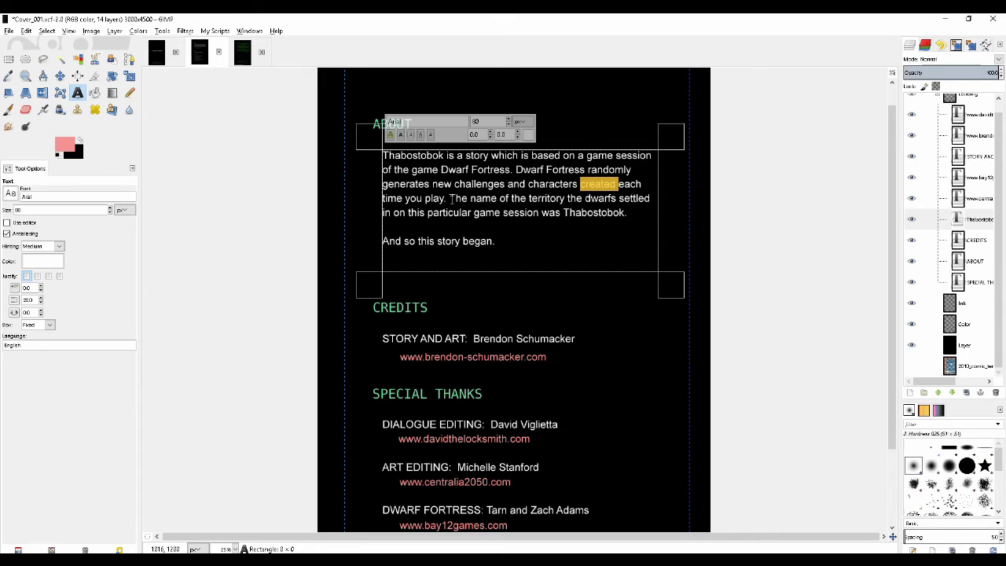
key("Delete")
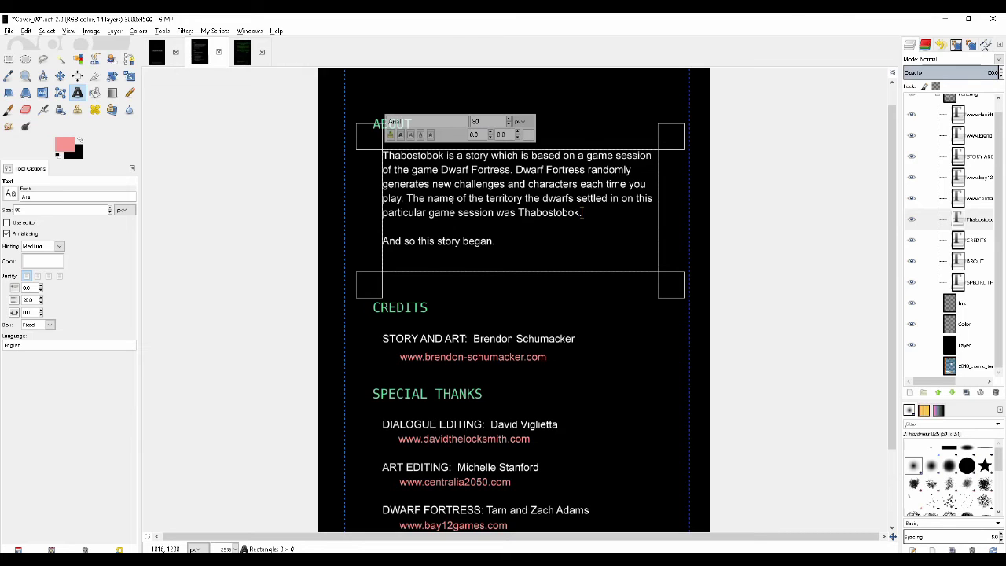
key("BackSpace")
type("\".")
left_click(518, 212)
type("\"")
mouse_move(592, 212)
left_mouse_down()
mouse_move(382, 155)
mouse_move(592, 212)
mouse_move(382, 155)
mouse_move(515, 170)
mouse_move(592, 212)
mouse_move(382, 155)
mouse_move(638, 210)
mouse_move(597, 212)
mouse_move(383, 155)
mouse_move(650, 198)
mouse_move(659, 212)
mouse_move(342, 145)
mouse_move(629, 198)
mouse_move(598, 214)
mouse_move(339, 128)
mouse_move(386, 156)
mouse_move(600, 217)
left_mouse_up()
mouse_move(526, 240)
left_mouse_down()
mouse_move(370, 142)
mouse_move(456, 225)
mouse_move(532, 239)
mouse_move(378, 149)
mouse_move(541, 252)
left_mouse_up()
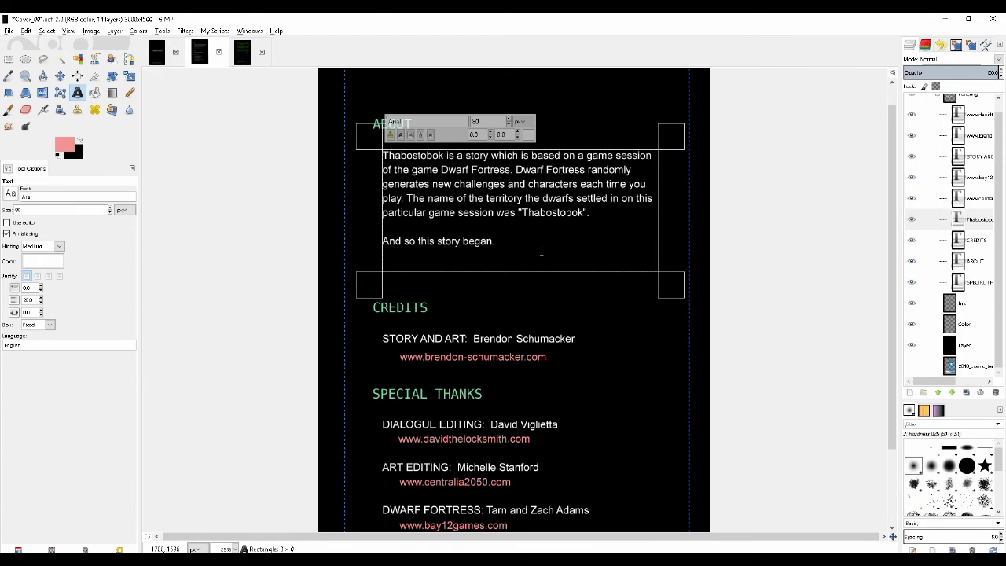
Check through the CREDITS, STORY AND ART, ABOUT and SPECIAL THANKS text layers.
left_click(427, 310)
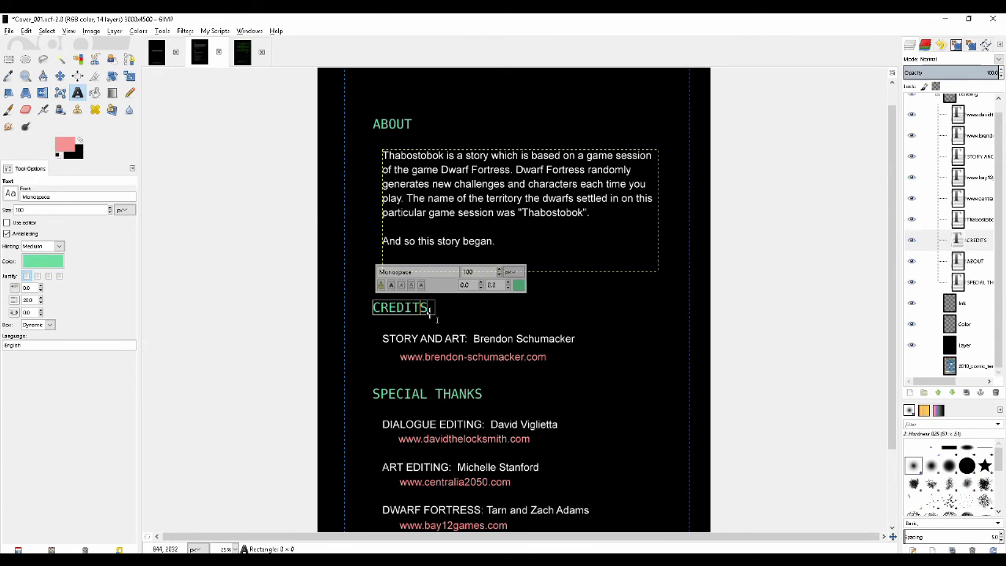
left_click(448, 340)
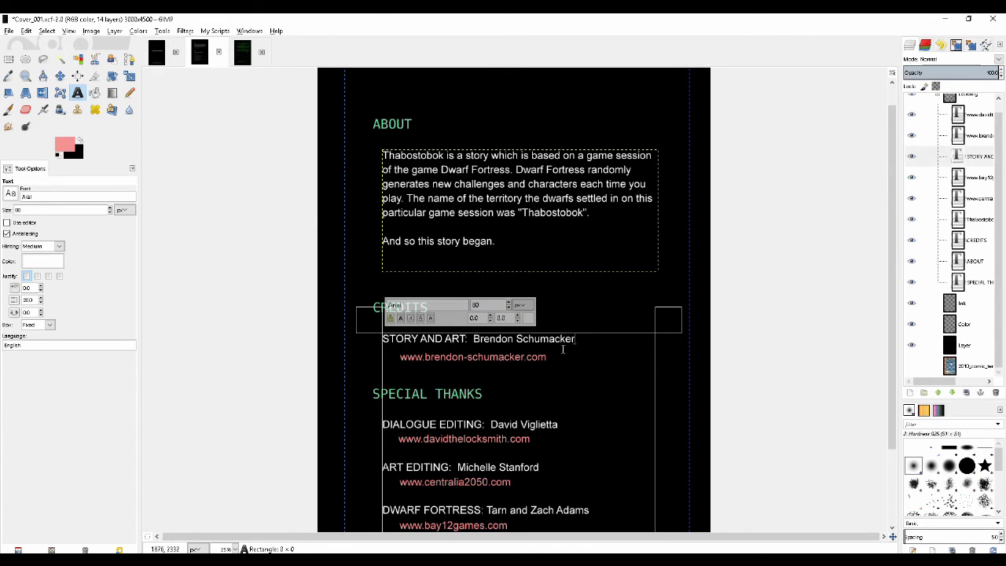
key("Right")
left_click(518, 242)
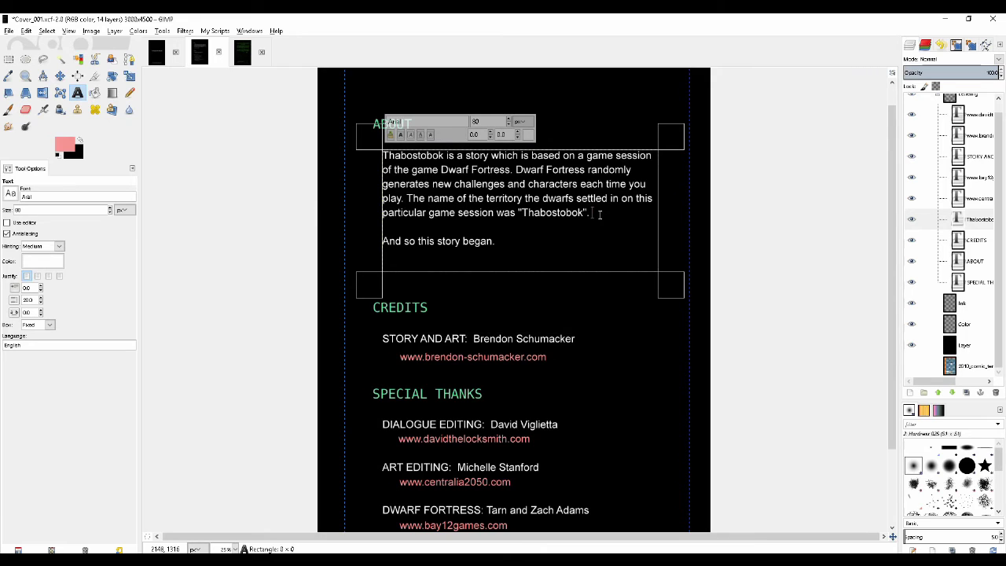
scroll(581, 227, "down", 3)
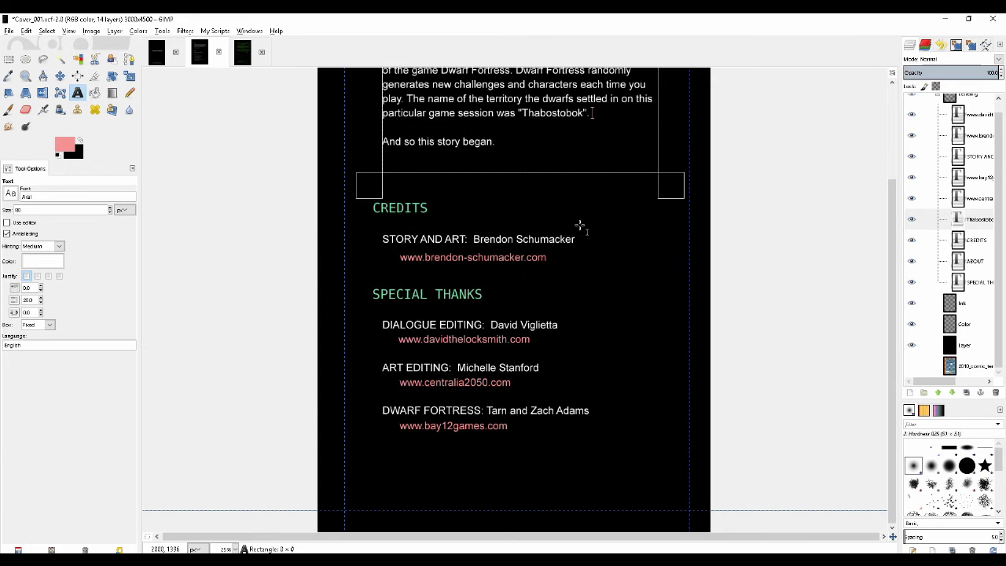
left_click(475, 301)
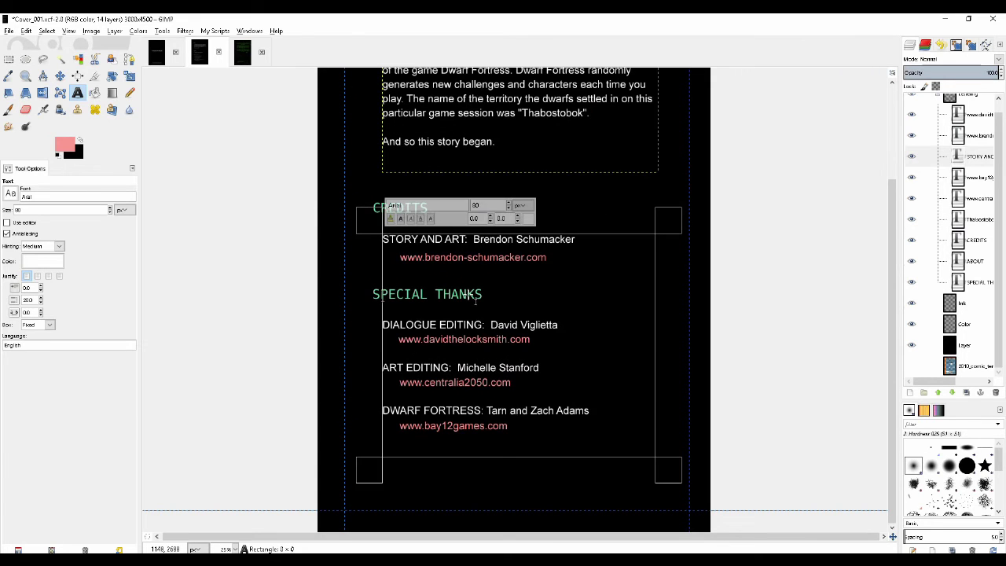
left_click(565, 366)
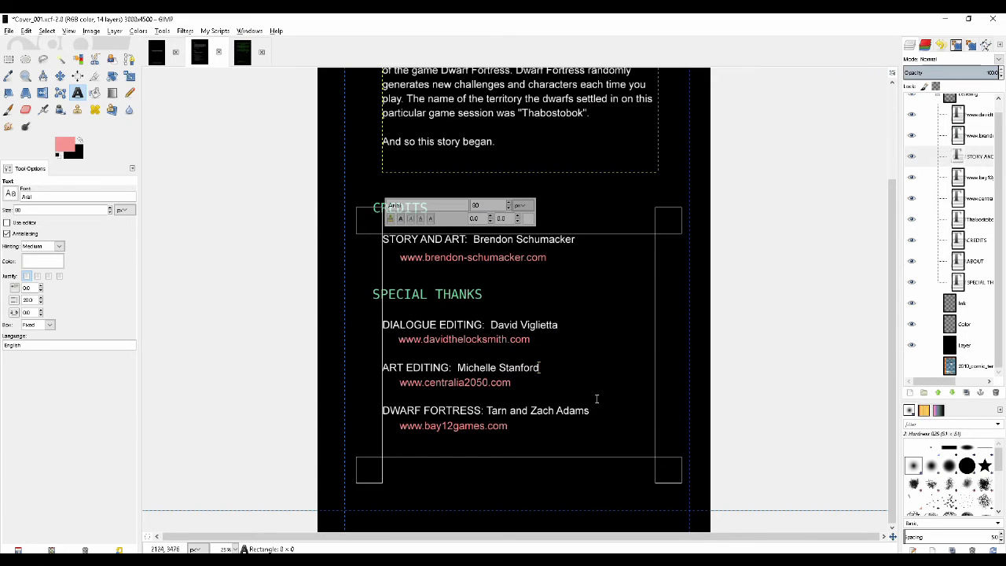
left_click(574, 324)
Leave text editing and save Cover_001.xcf.
left_click(983, 303)
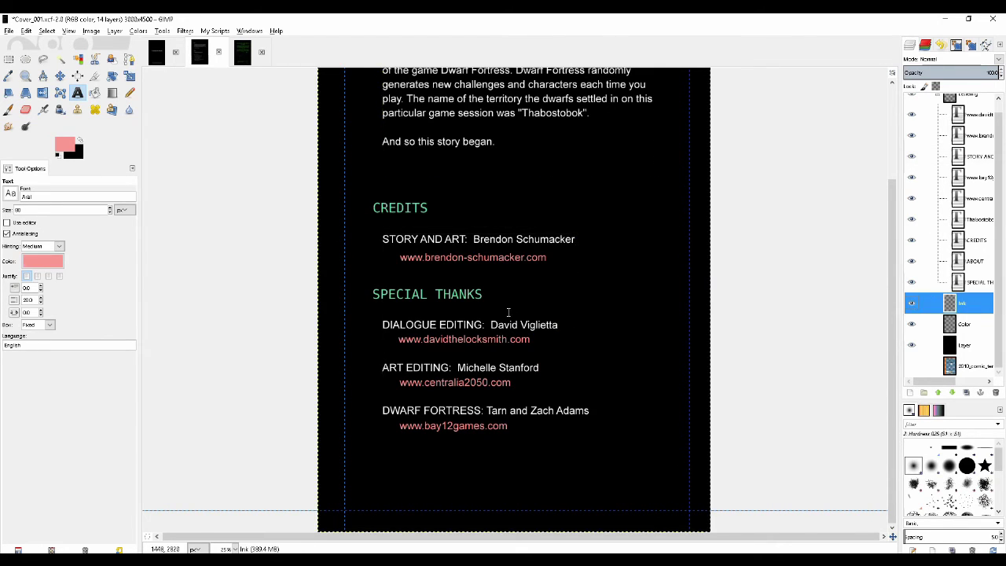
scroll(509, 312, "up", 3)
scroll(559, 250, "down", 3)
scroll(513, 200, "up", 3)
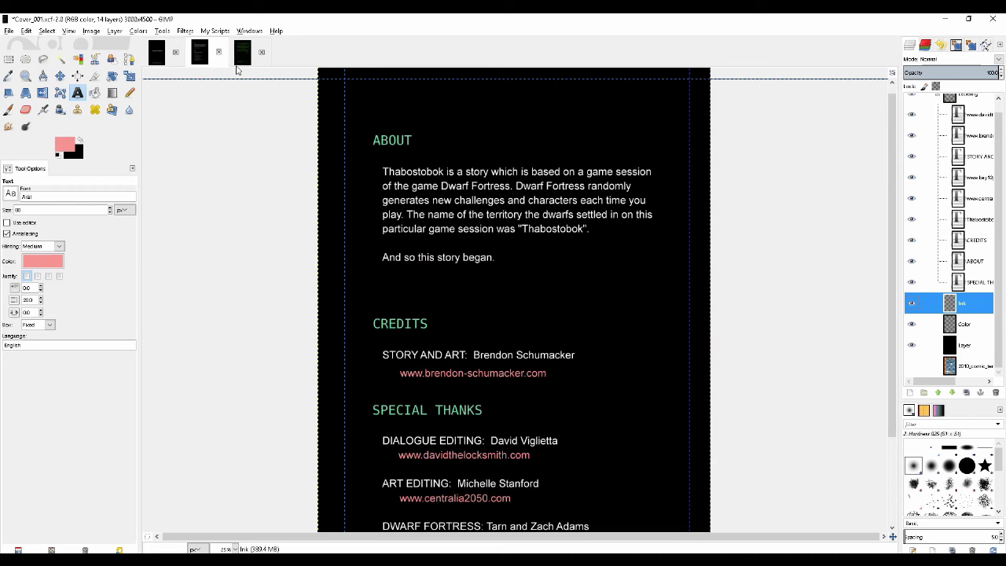
key("ctrl+s")
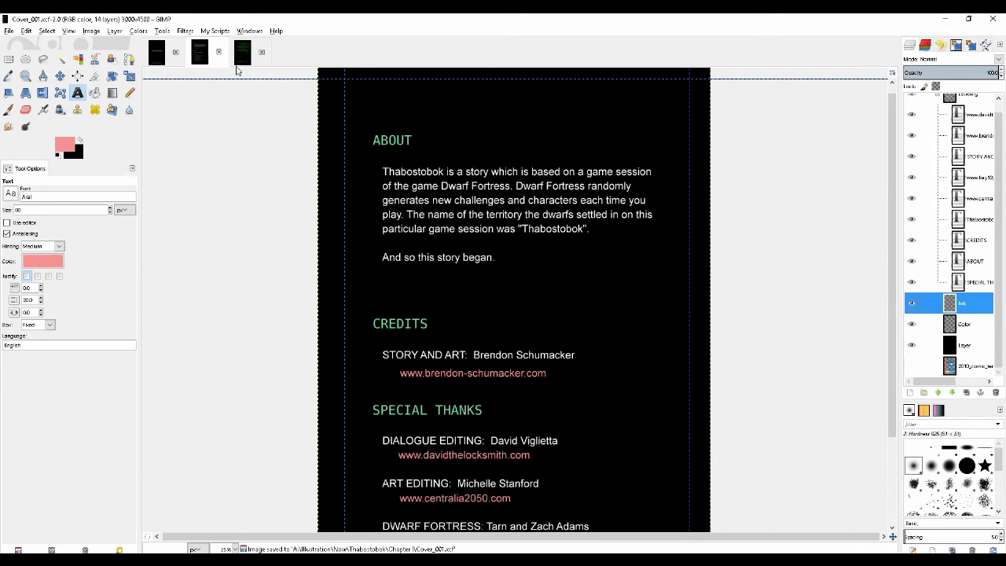
left_click(243, 52)
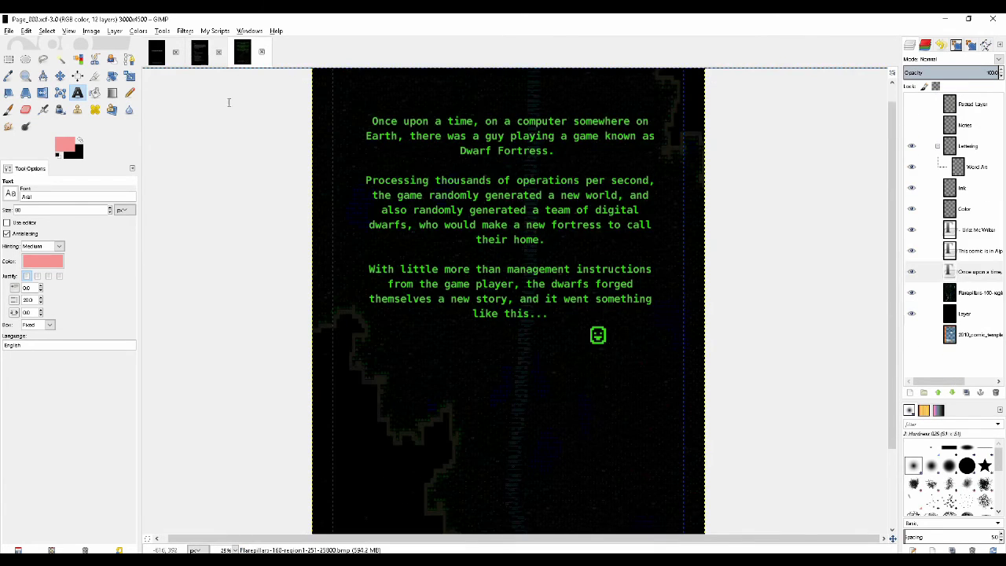
left_click(201, 55)
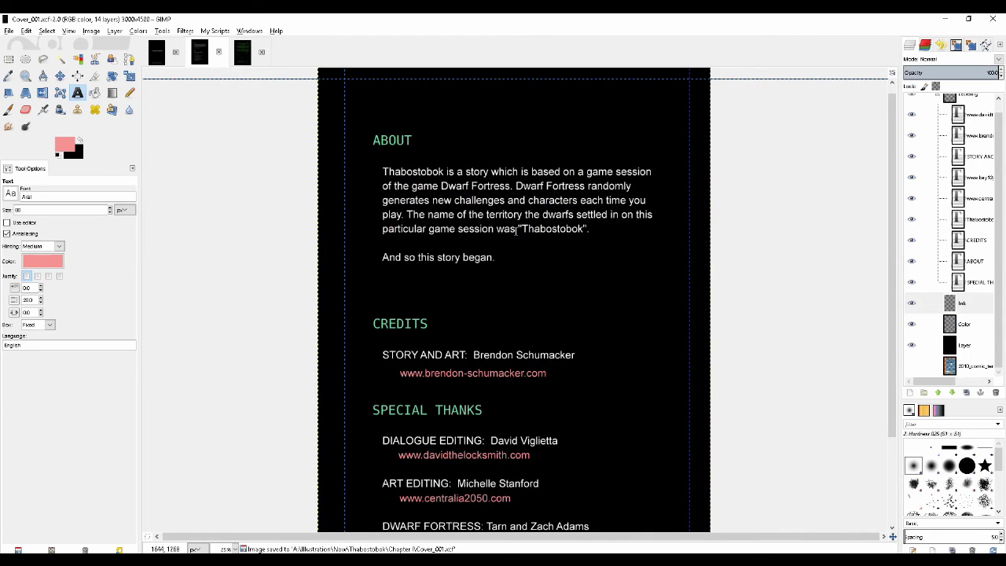
left_click(495, 257)
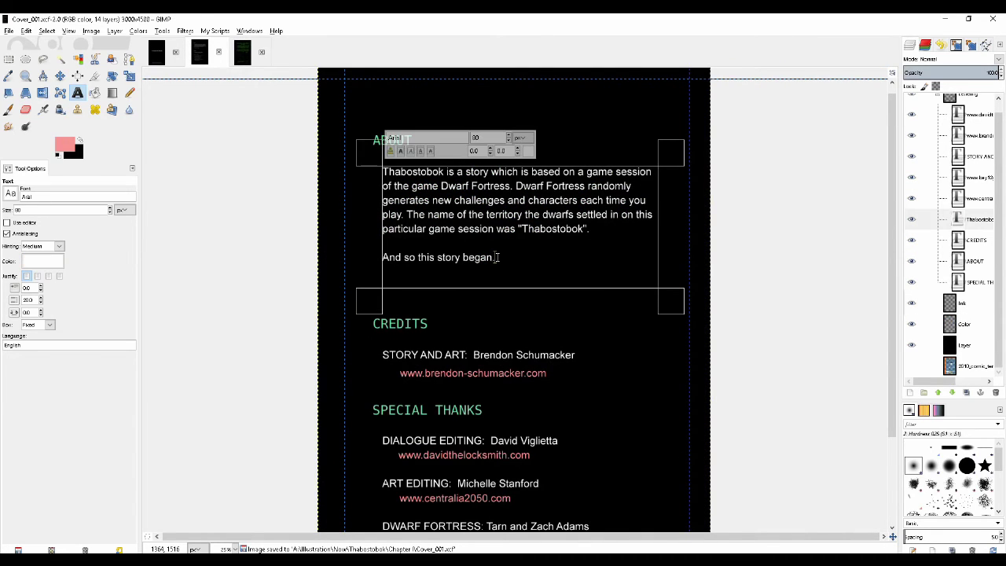
left_click(963, 303)
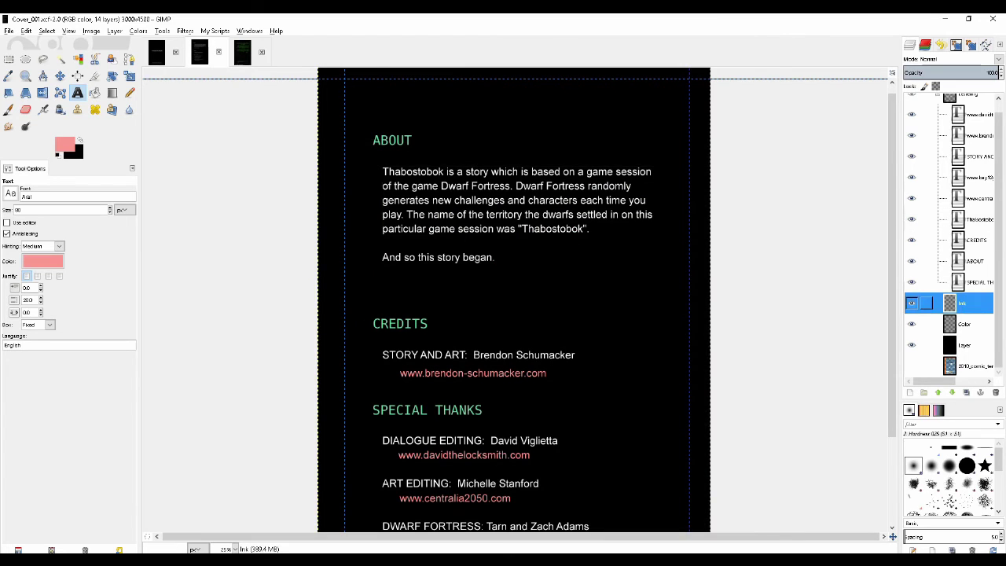
left_click(244, 52)
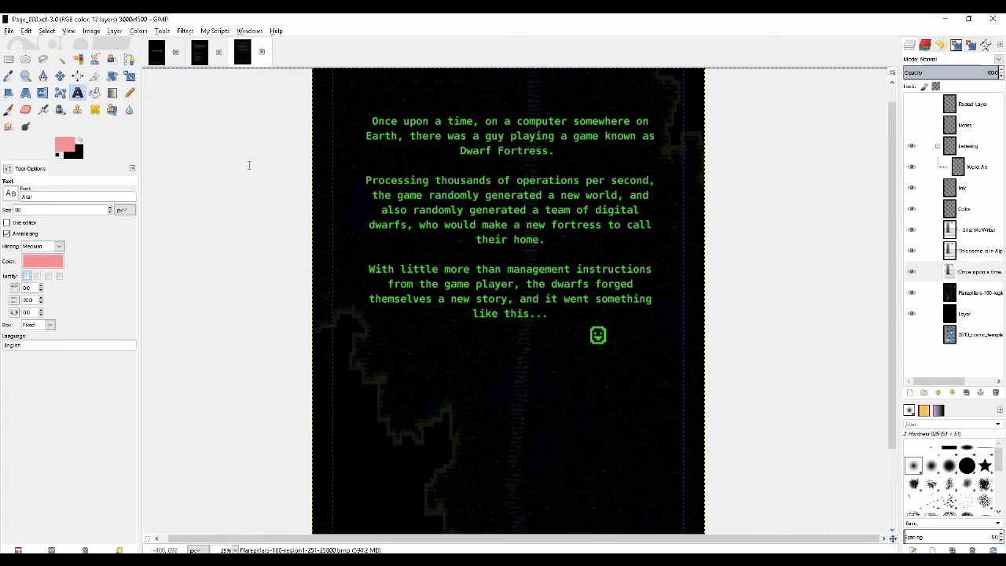
scroll(244, 133, "up", 1)
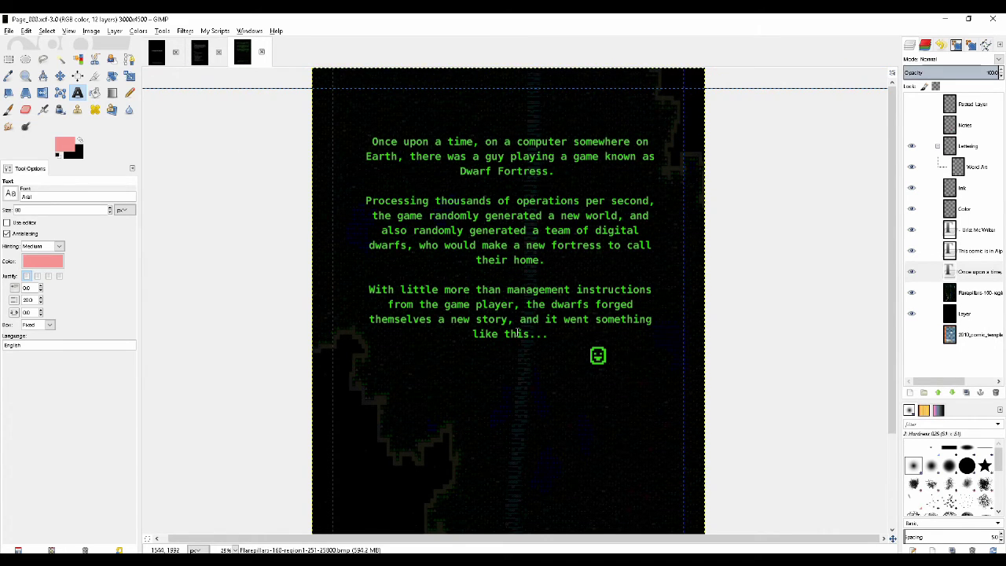
left_click(561, 333)
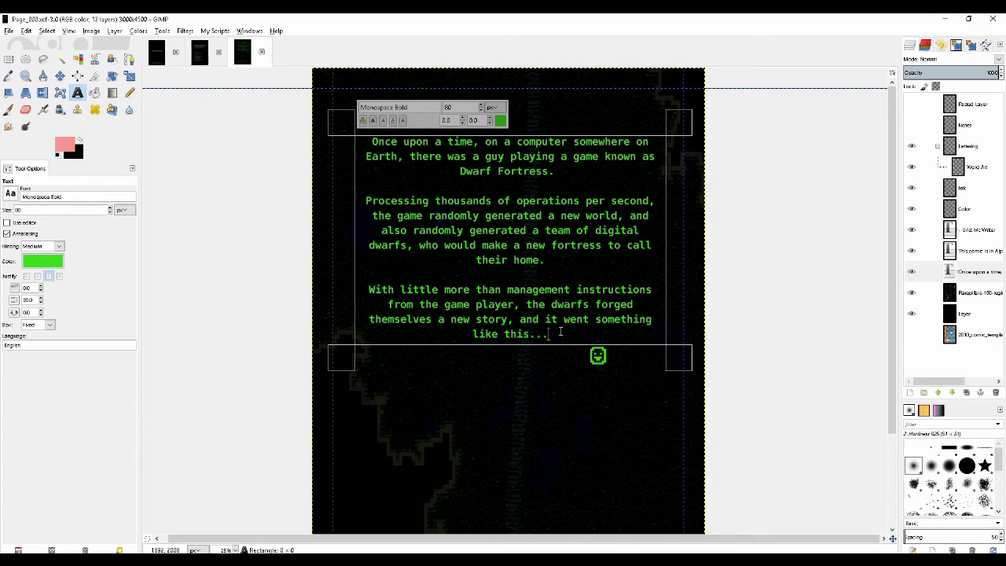
left_click(971, 250)
left_click(967, 228)
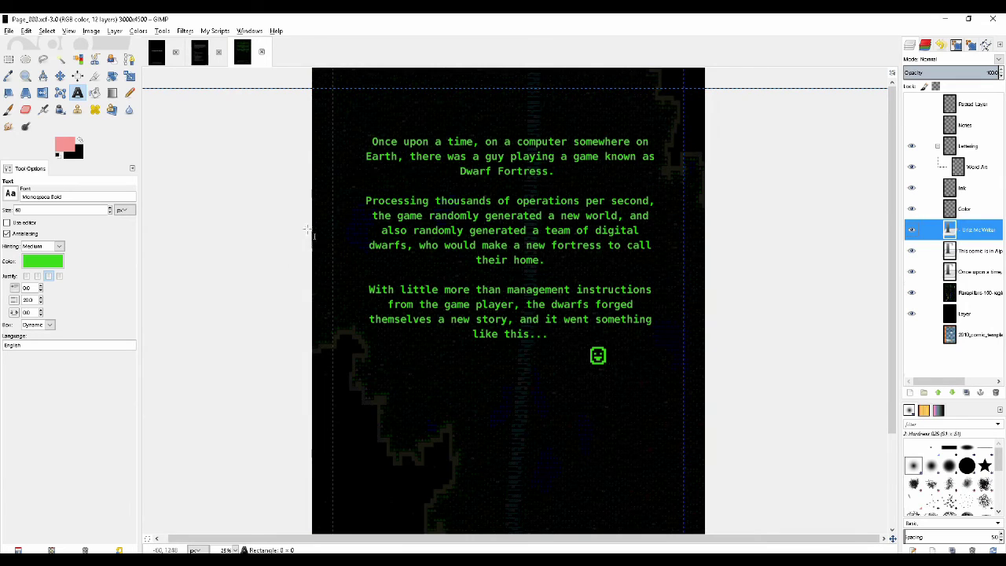
scroll(512, 224, "down", 3)
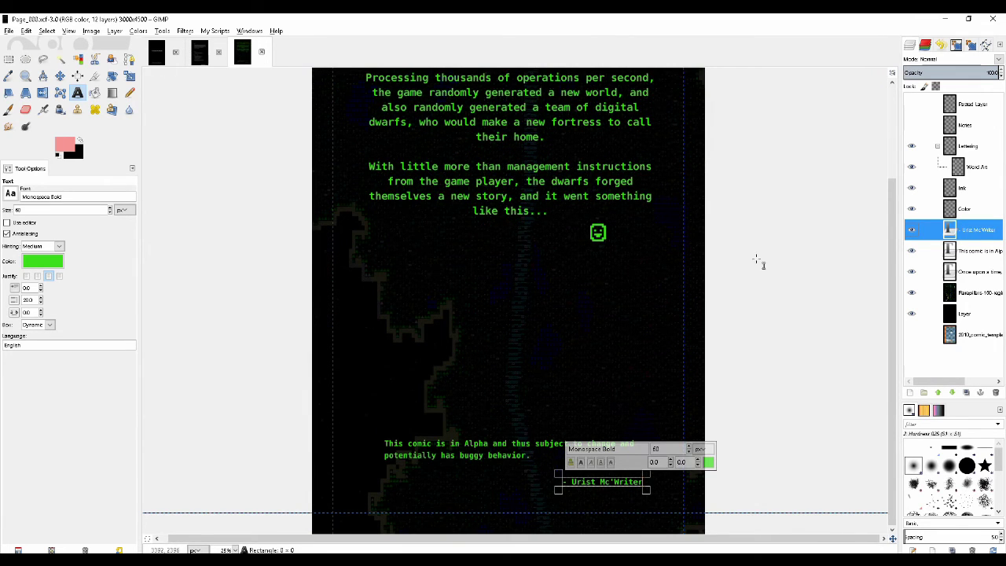
left_click(974, 293)
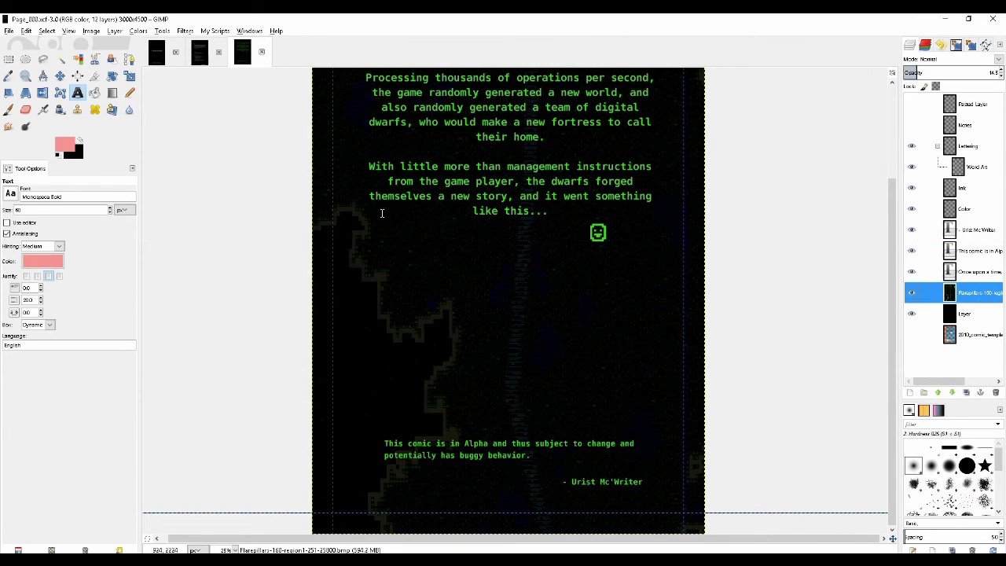
left_click(198, 57)
left_click(238, 53)
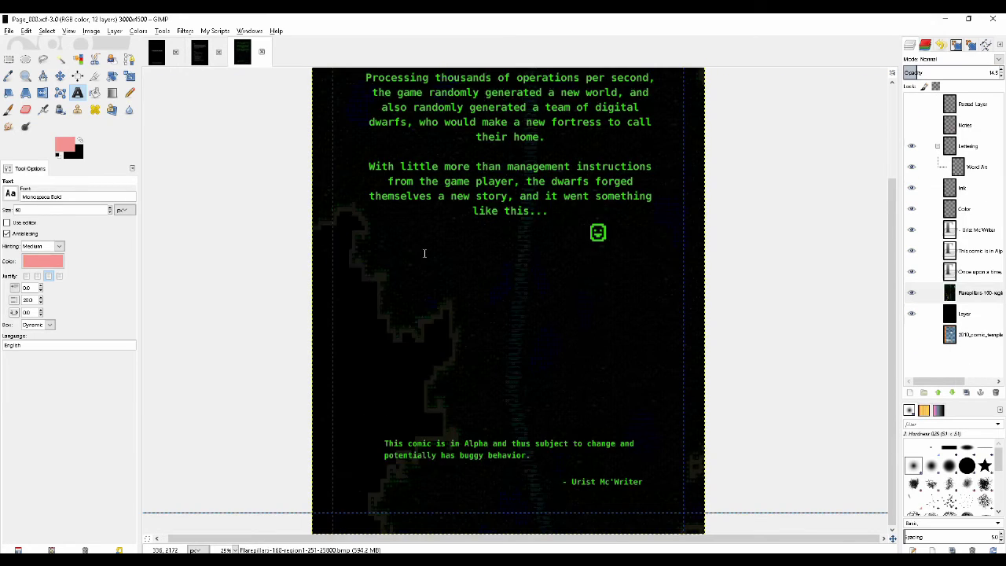
scroll(425, 253, "up", 3)
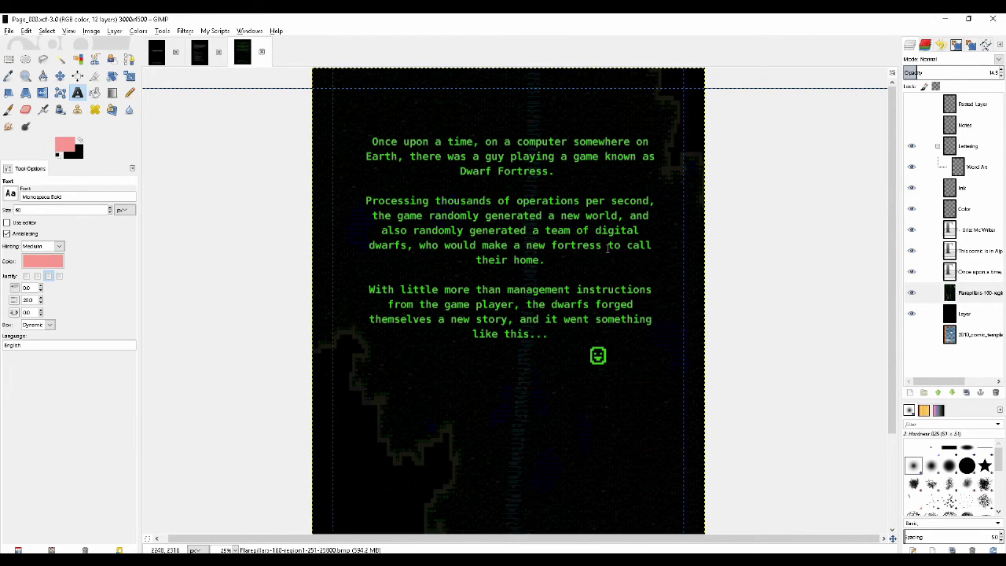
left_click(548, 260)
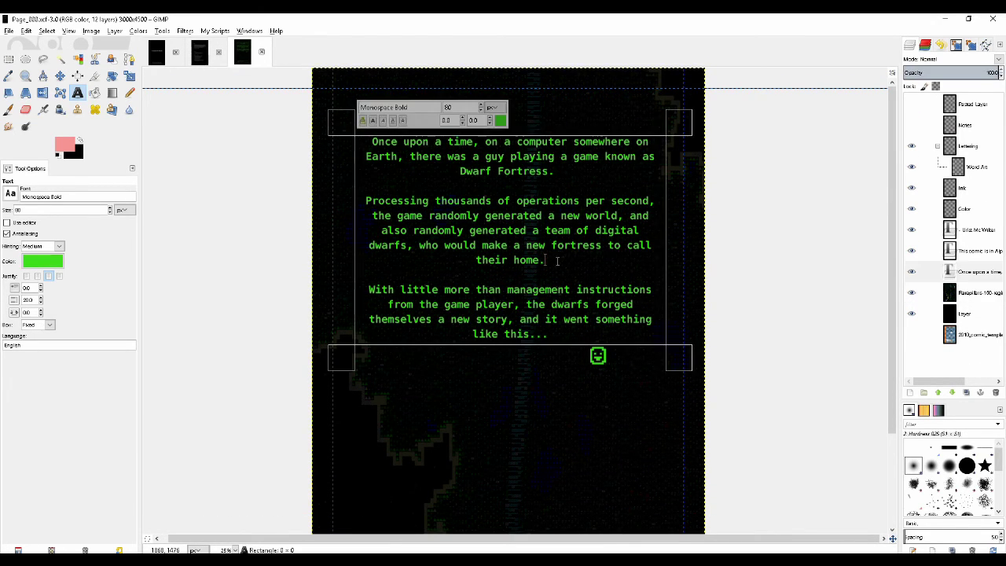
left_click(984, 293)
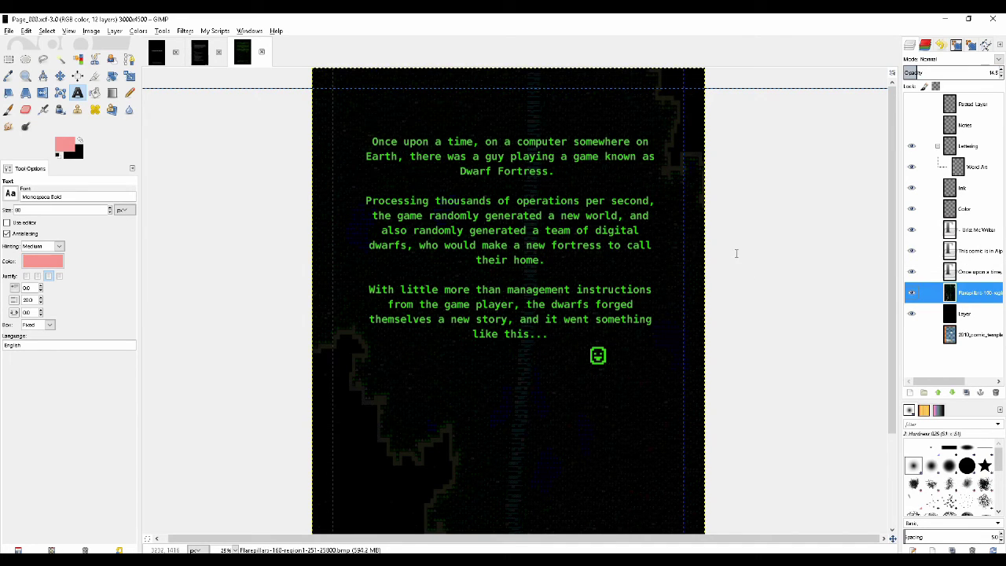
scroll(457, 299, "down", 4)
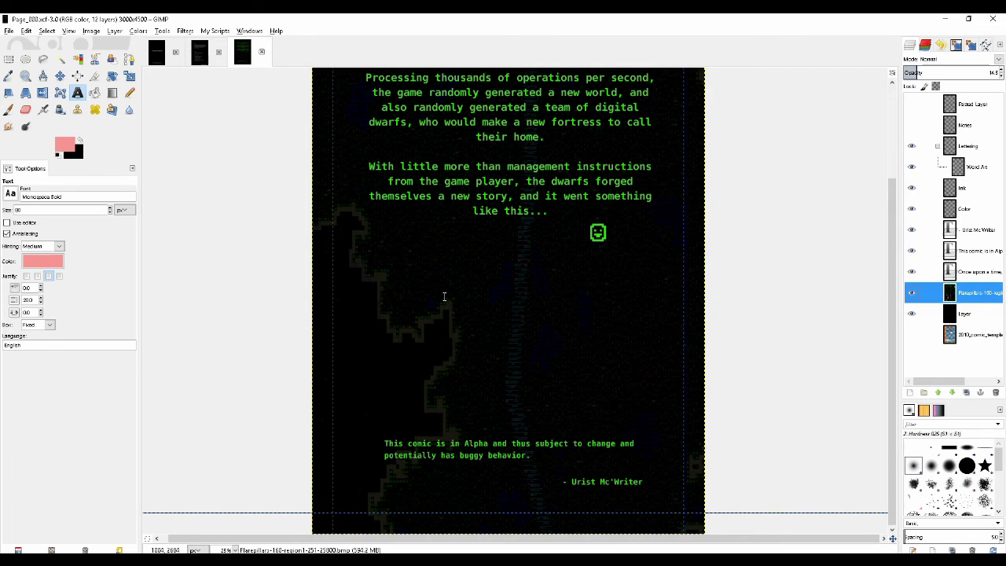
scroll(444, 297, "up", 4)
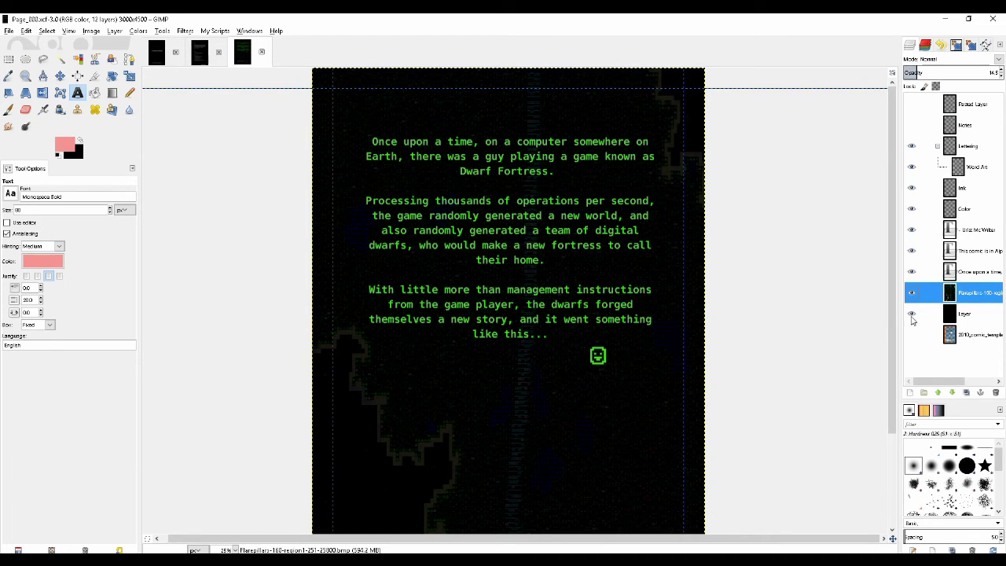
left_click(991, 316)
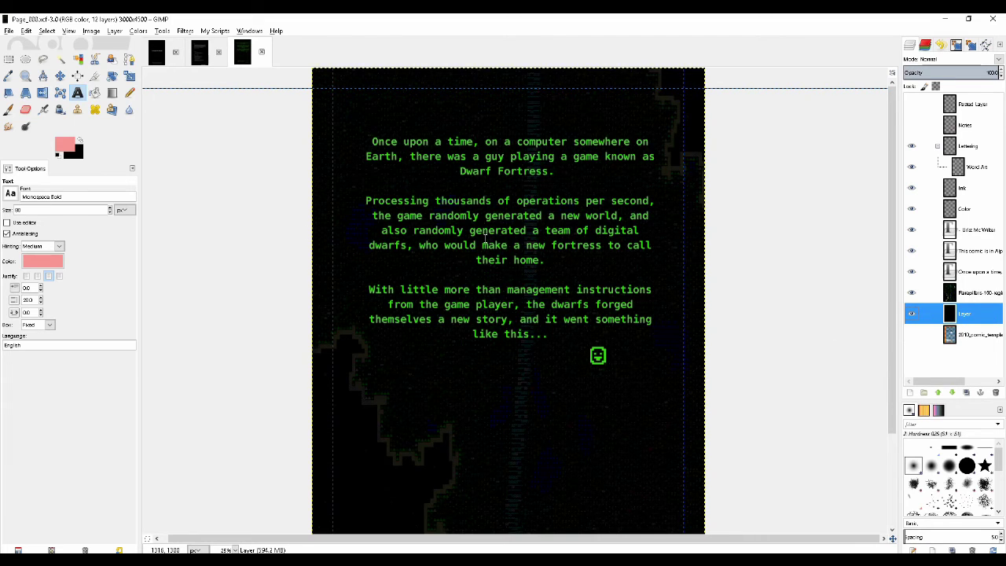
Scroll through the page and inspect the 'This comic is in Alpha' note.
scroll(497, 227, "down", 3)
scroll(474, 262, "up", 3)
scroll(485, 192, "up", 1)
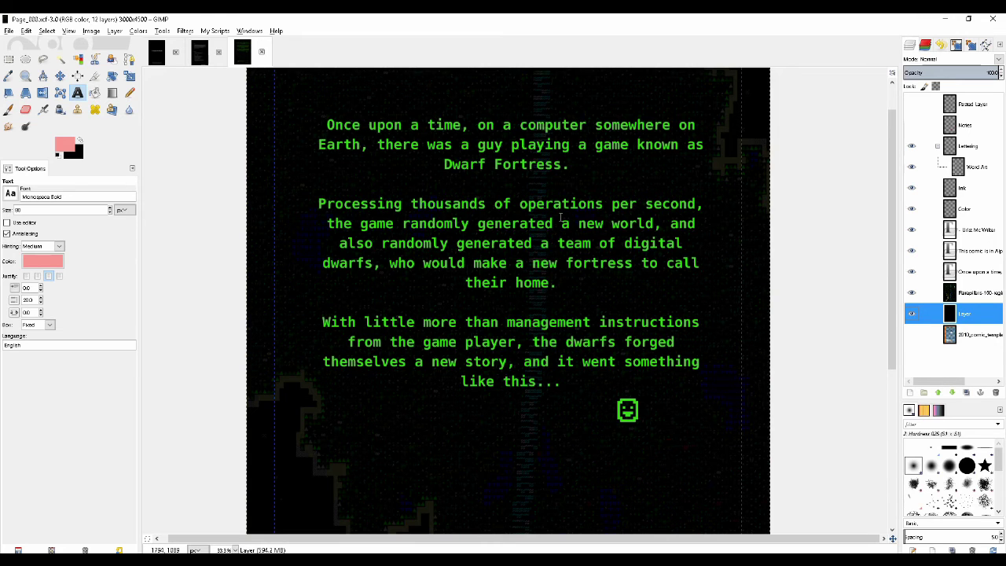
scroll(554, 236, "down", 5)
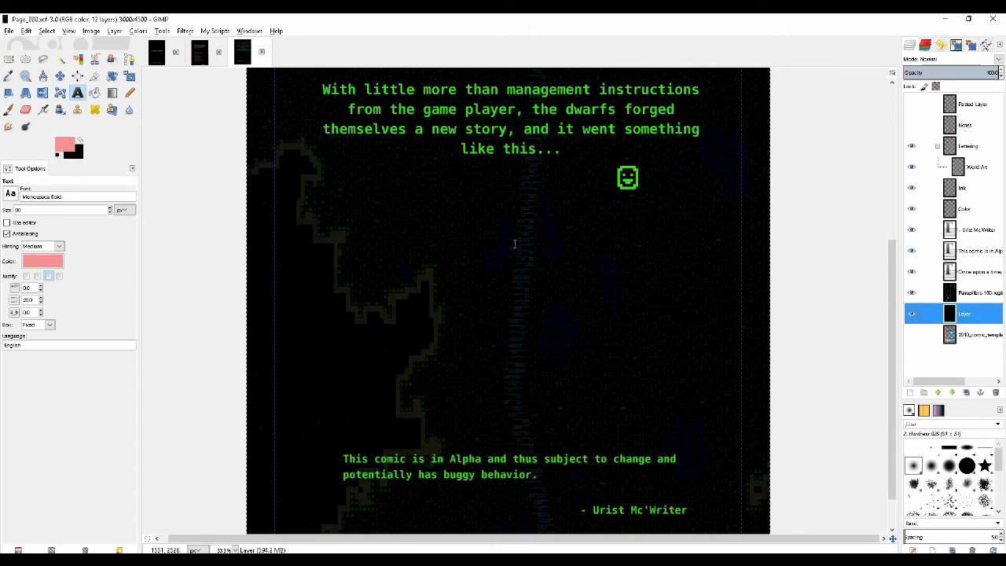
scroll(515, 253, "up", 5)
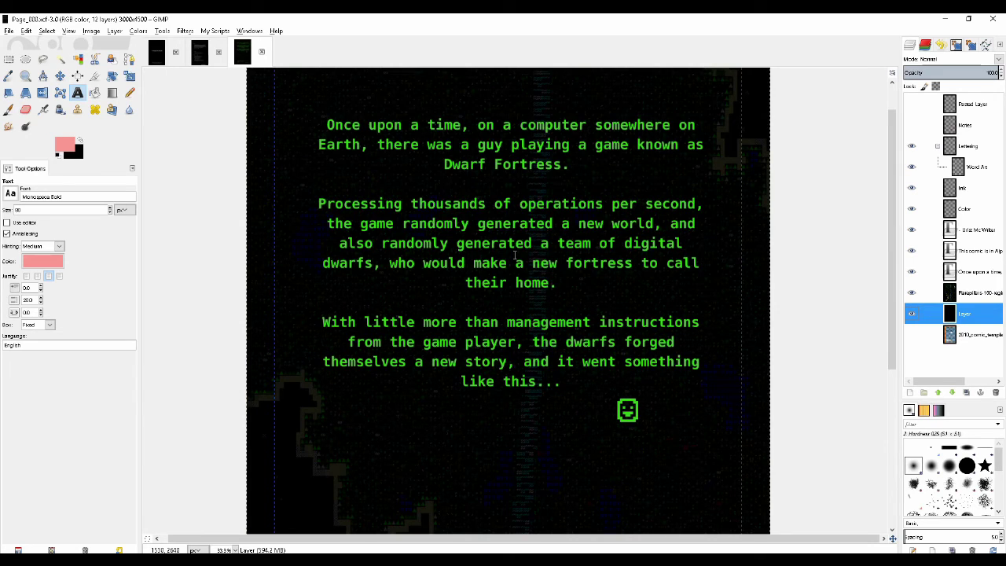
scroll(515, 257, "up", 1)
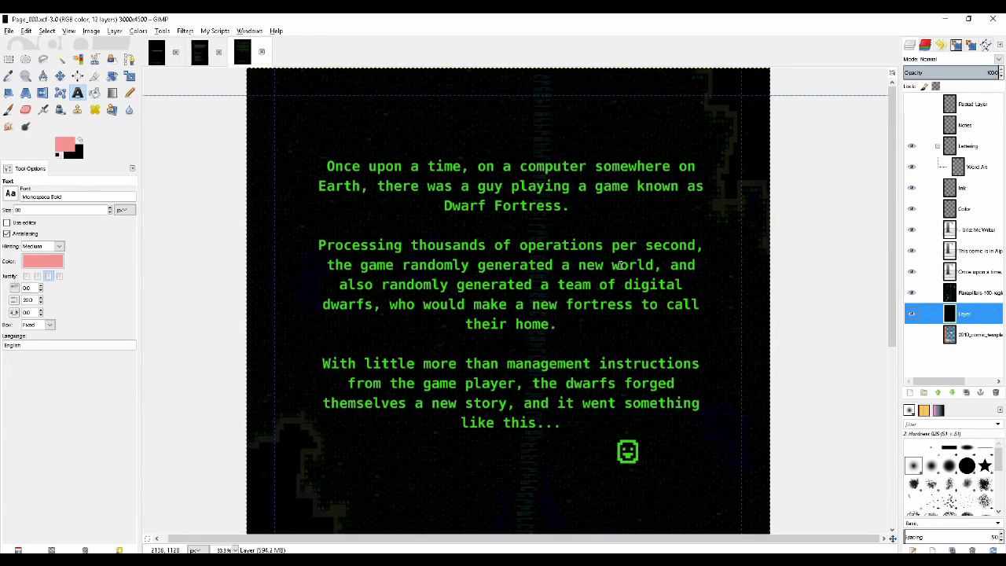
scroll(620, 265, "down", 7)
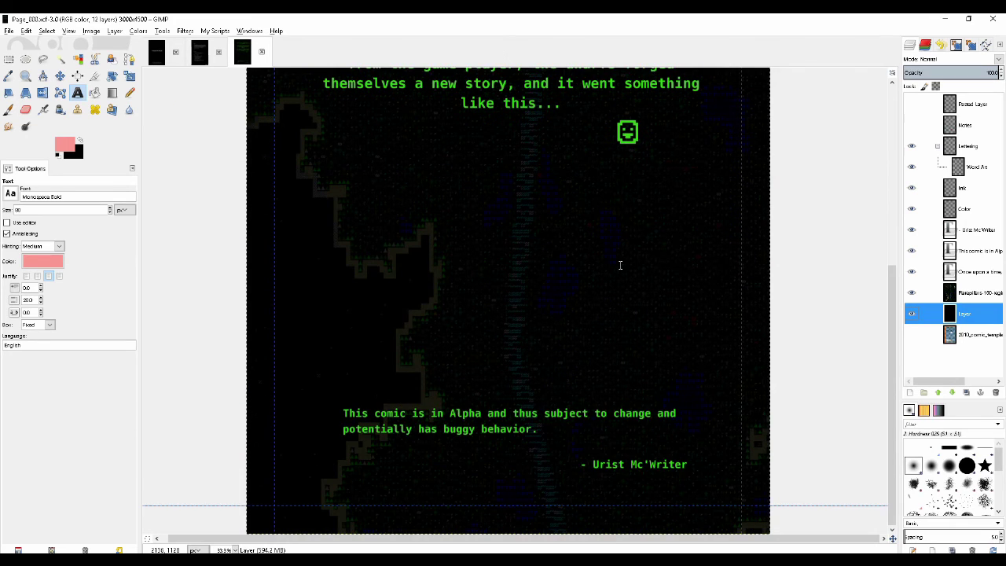
left_click(471, 417)
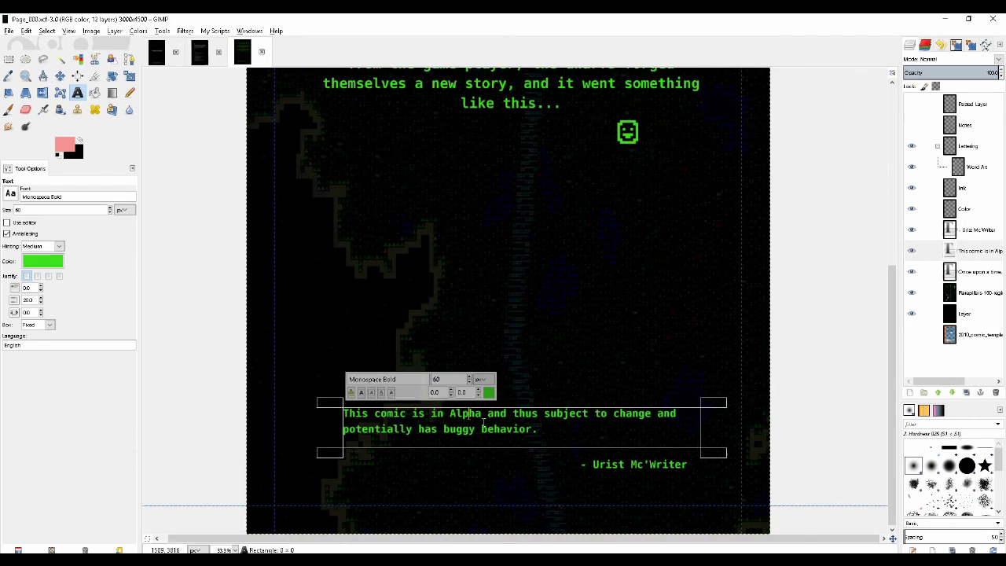
left_click(969, 293)
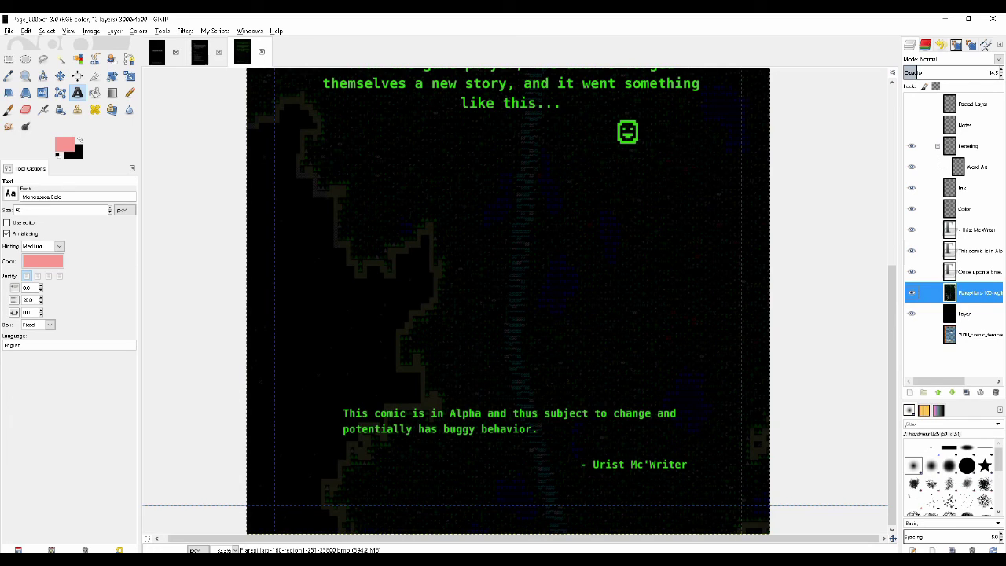
Look over the intro story text on the page.
mouse_move(295, 563)
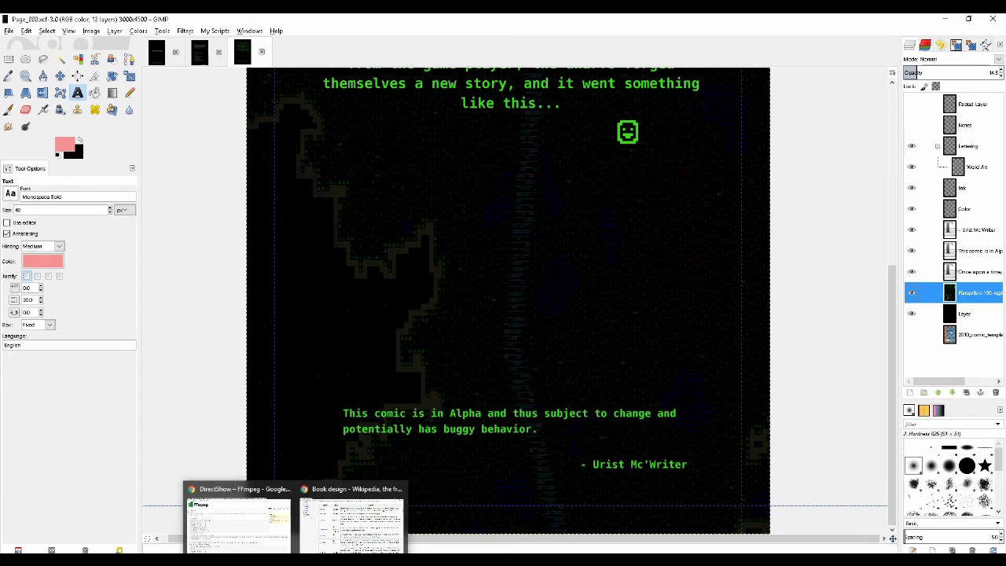
scroll(568, 310, "up", 5)
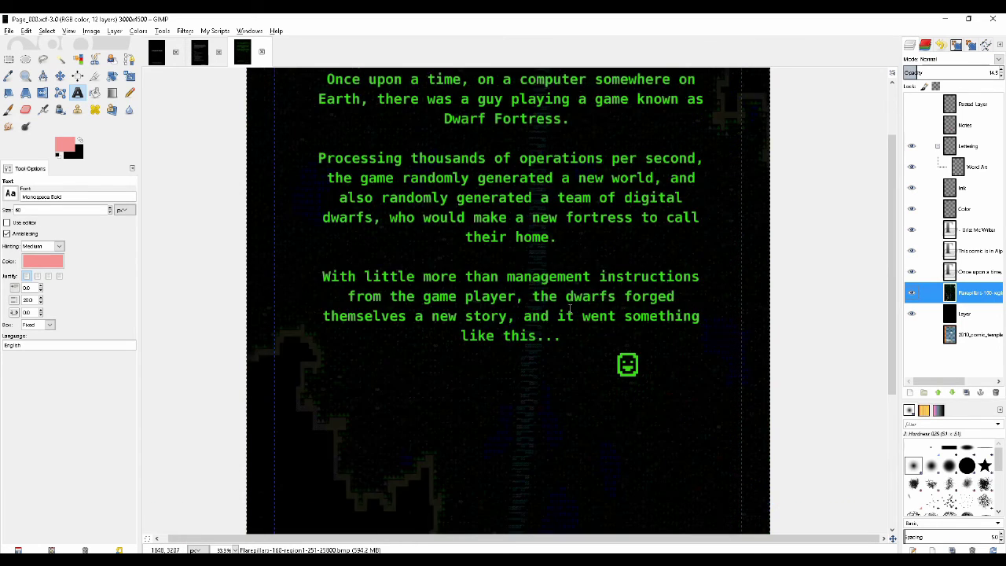
scroll(569, 308, "down", 5)
scroll(569, 307, "up", 5)
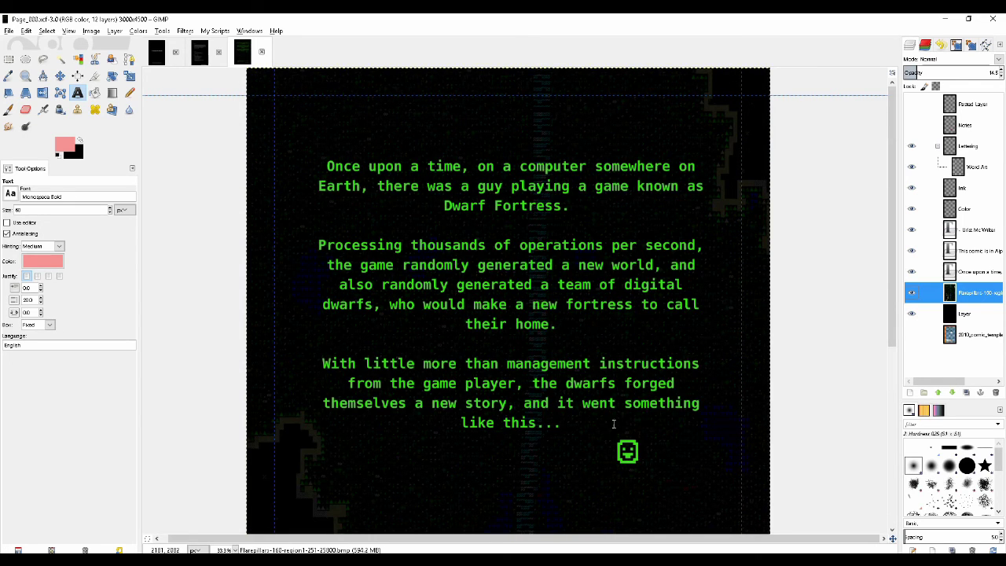
left_click(578, 423)
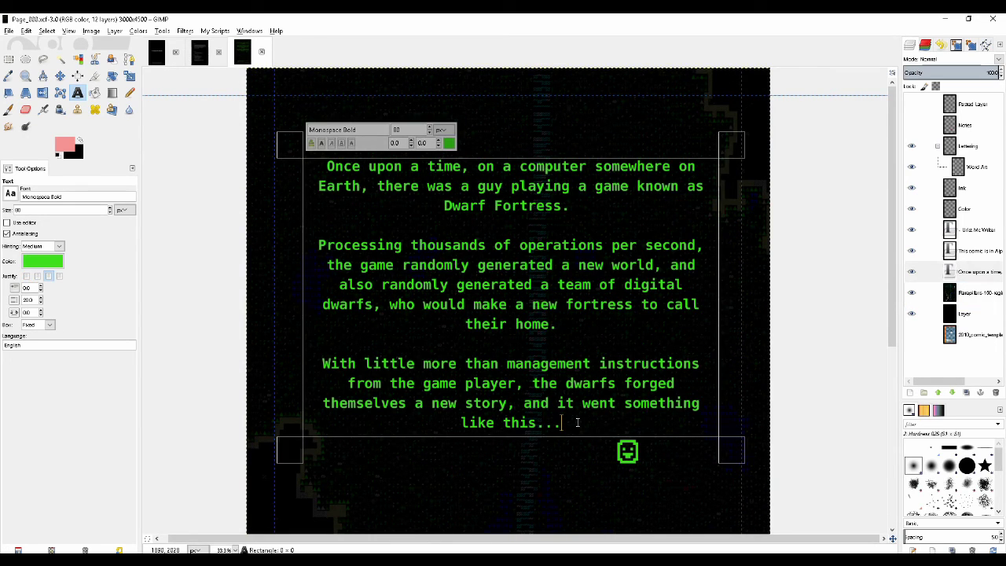
left_click(969, 293)
scroll(566, 355, "down", 5)
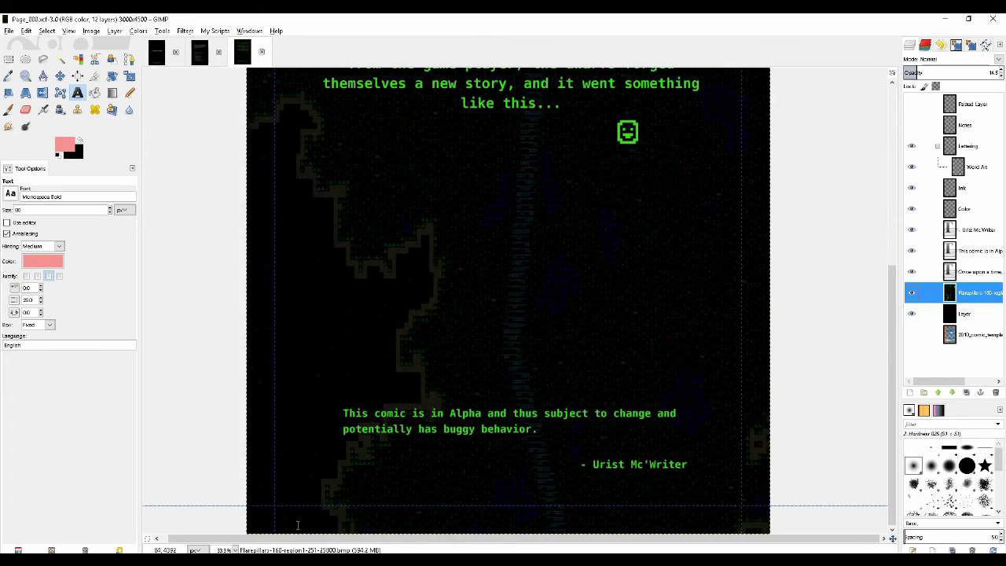
Check the 1500_x_1500 folder, then save Cover_000.xcf and export Cover_000.png.
key("alt+Tab")
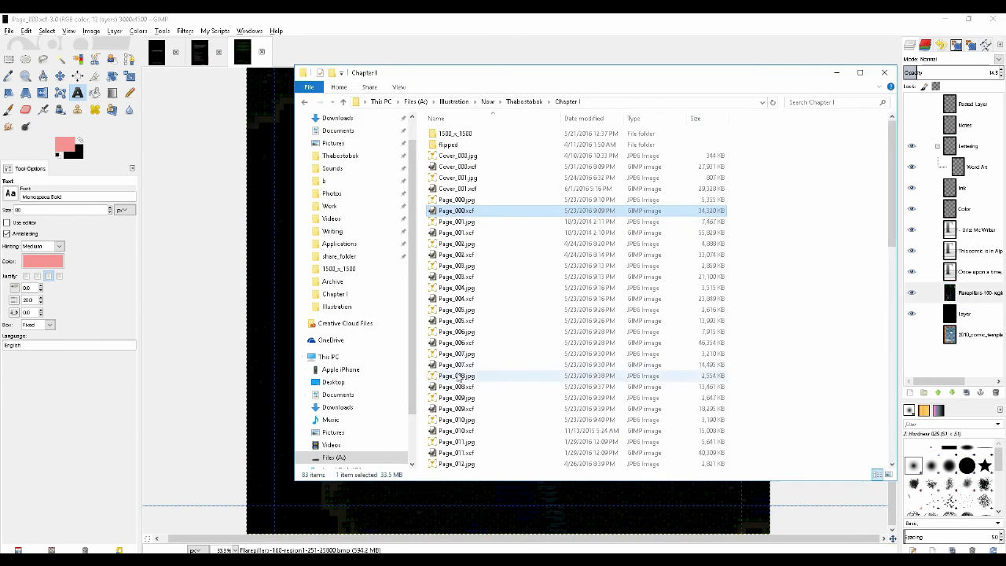
double_click(453, 135)
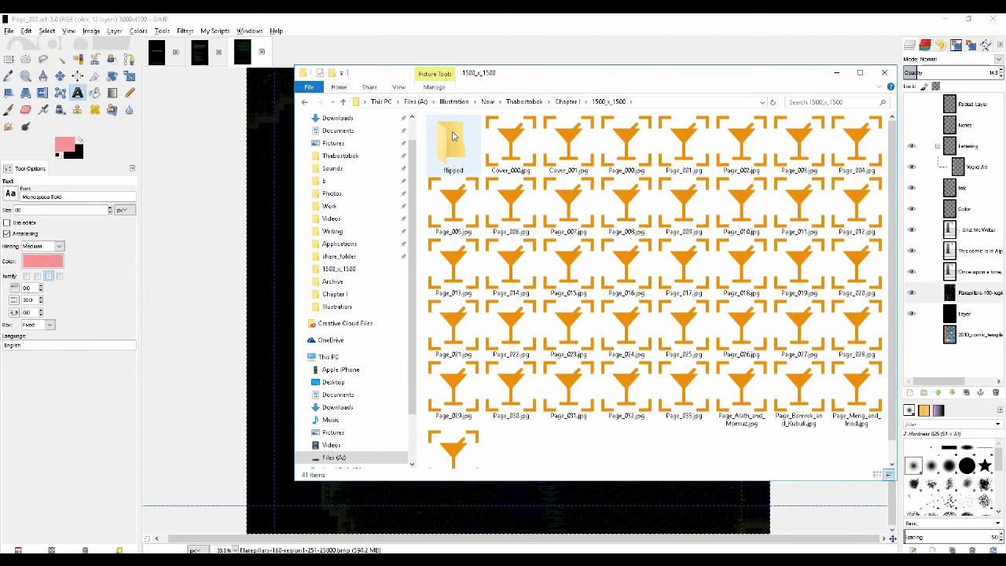
left_click(518, 44)
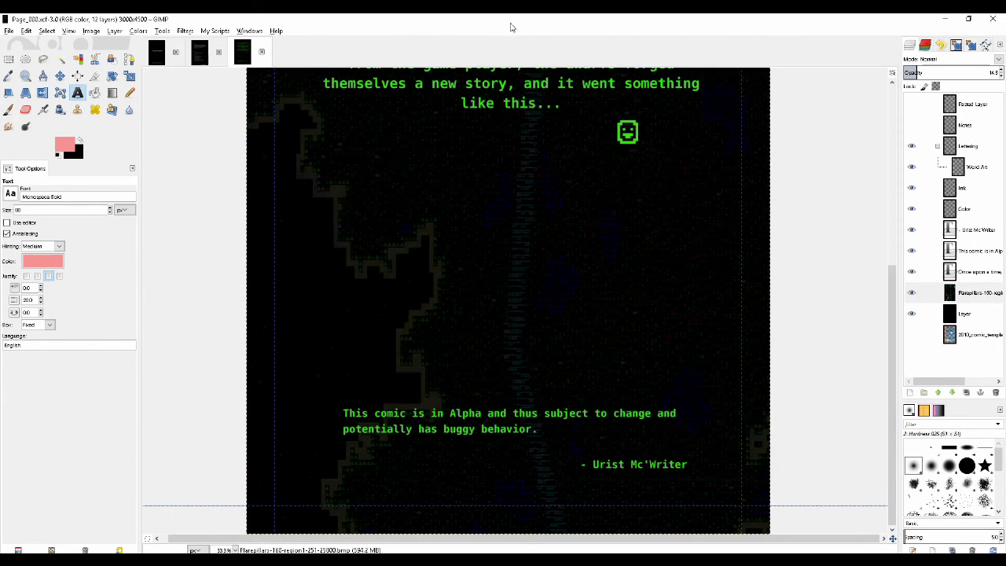
left_click(157, 52)
key("ctrl+s")
key("ctrl+shift+e")
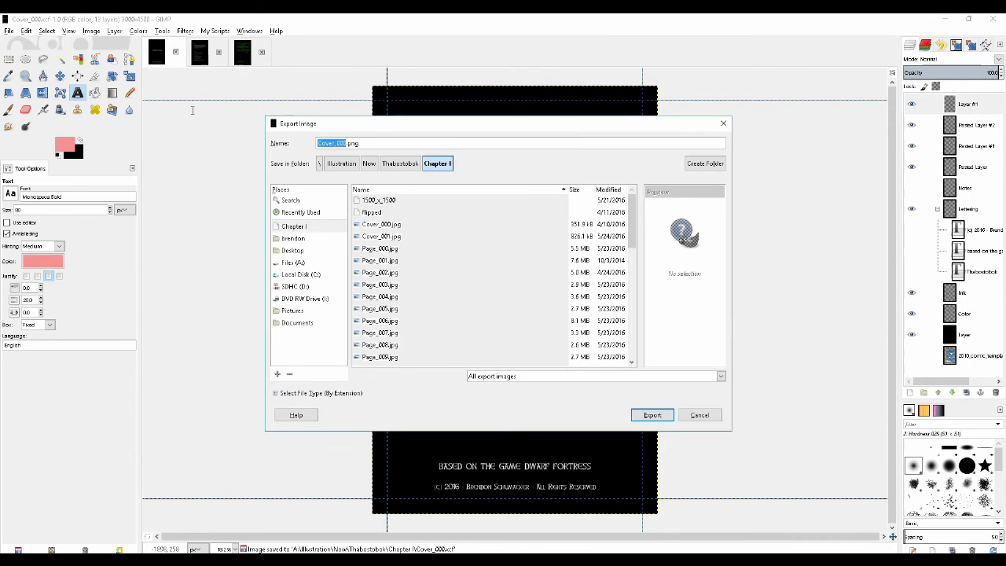
key("Return")
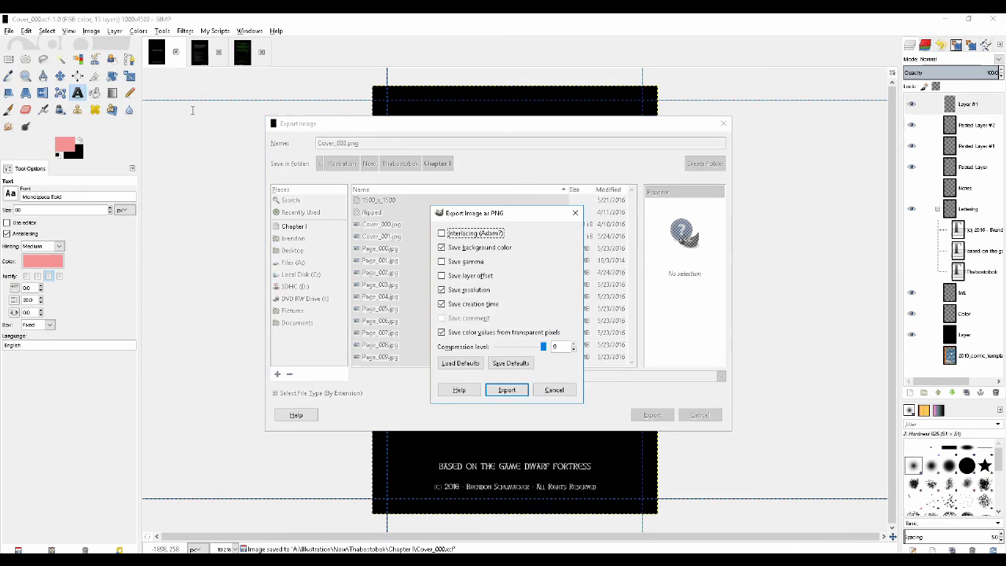
Save the About/Credits page and export it as Cover_001.jpg, replacing the existing file.
key("Return")
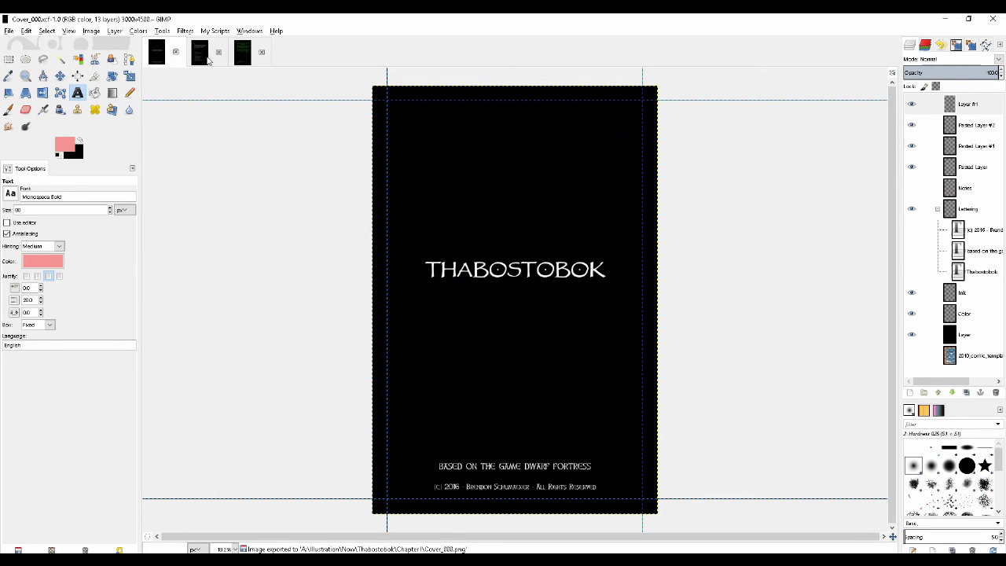
left_click(199, 52)
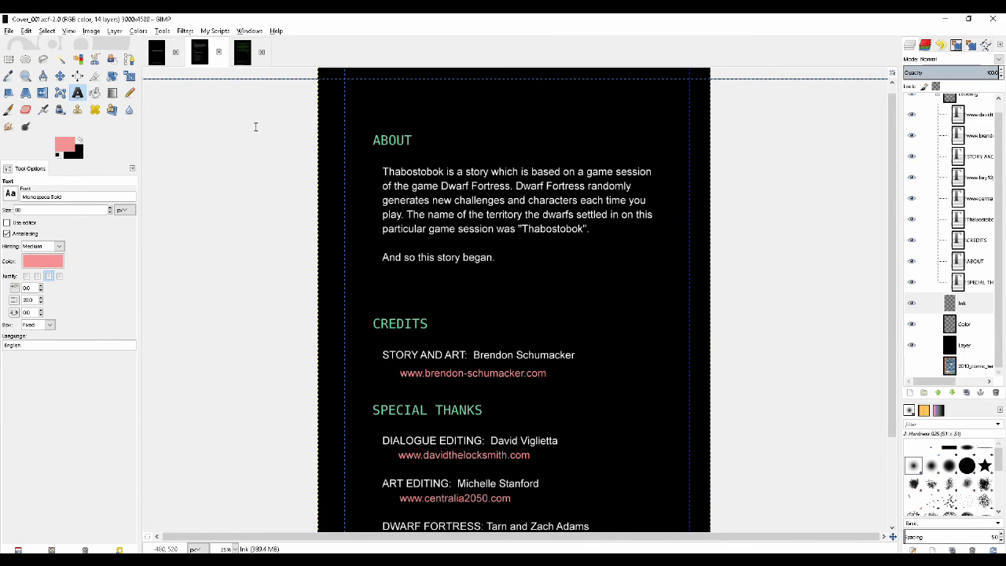
key("ctrl+s")
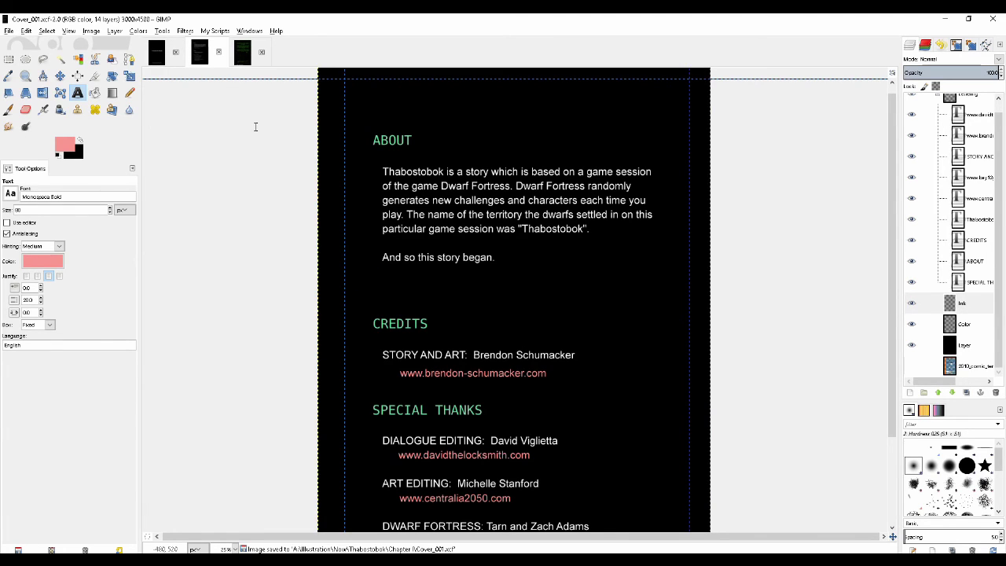
key("ctrl+shift+e")
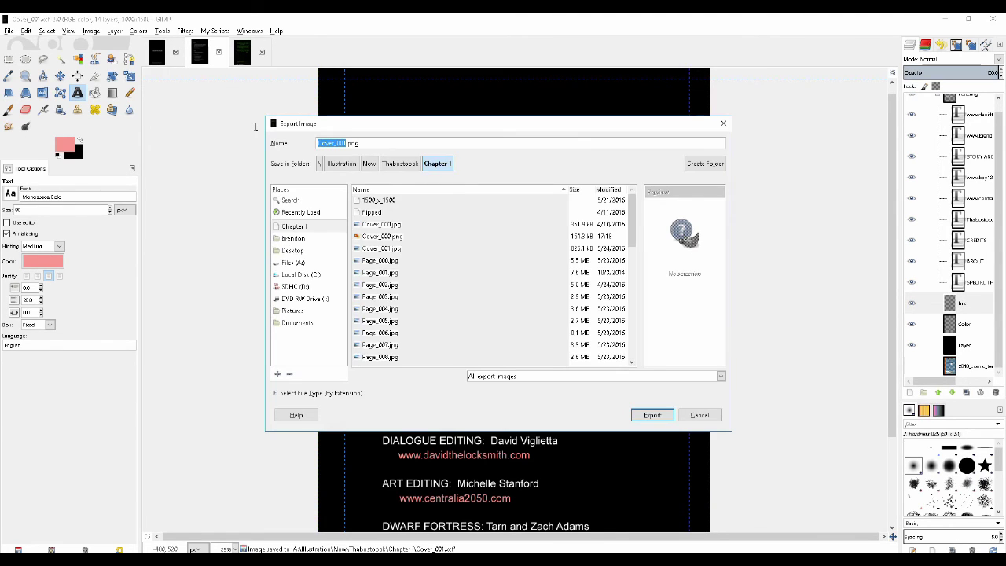
key("Right")
key("BackSpace")
key("BackSpace")
key("BackSpace")
type("jpg")
key("Return")
key("Return")
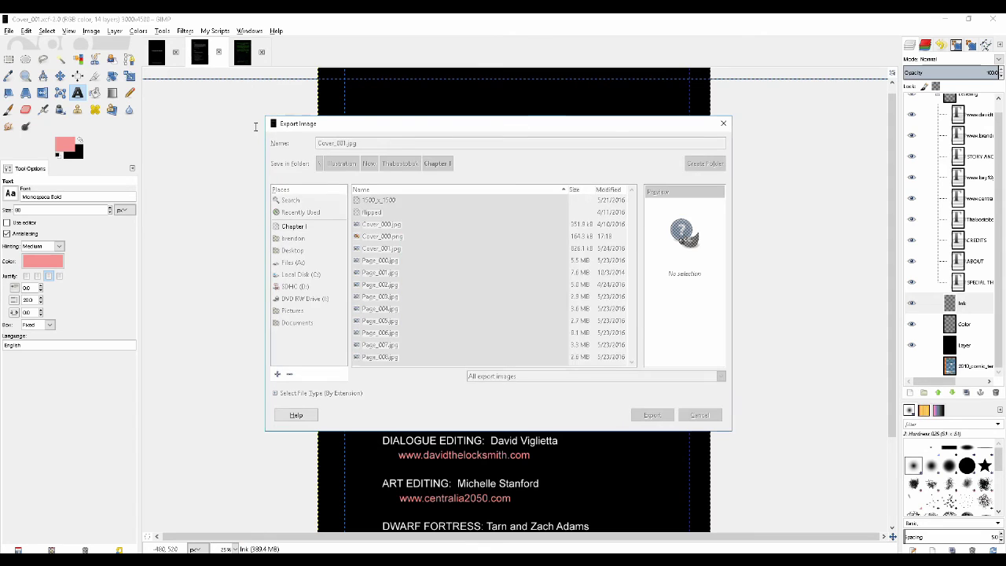
key("Return")
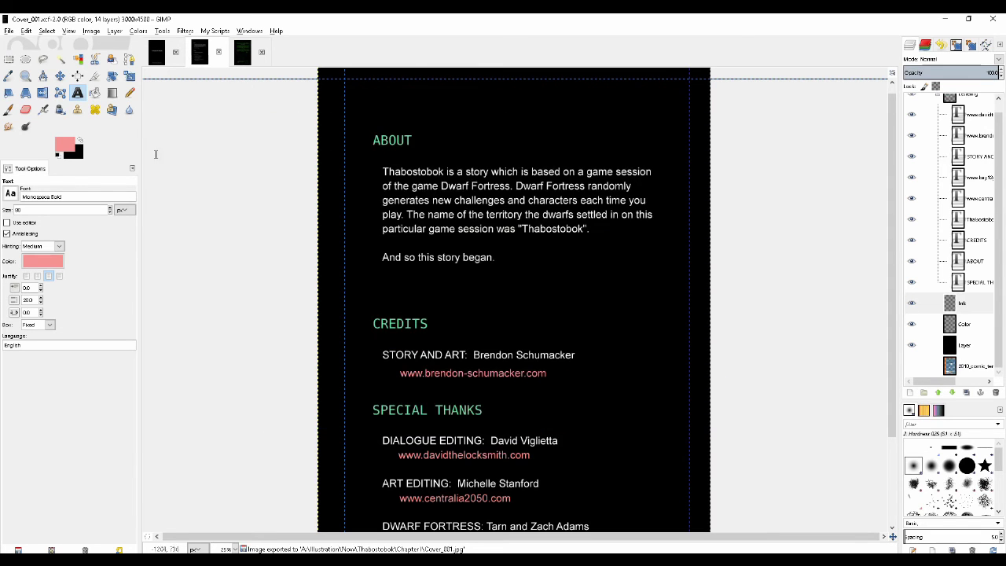
Export the title cover image as Cover_000.jpg instead of PNG.
left_click(158, 52)
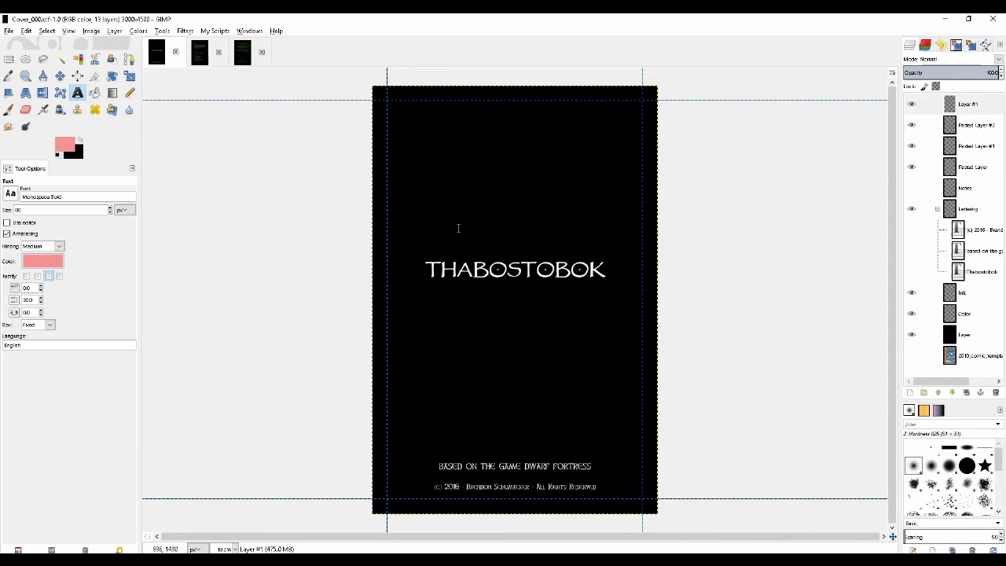
key("ctrl+shift+e")
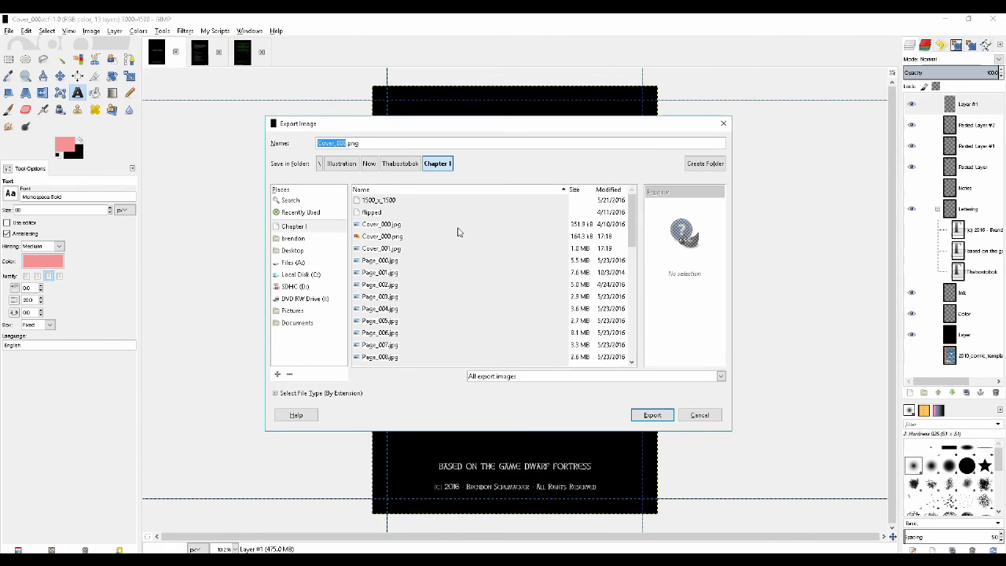
key("Right")
key("BackSpace")
key("BackSpace")
key("BackSpace")
type("jpg")
key("Return")
key("Return")
key("Return")
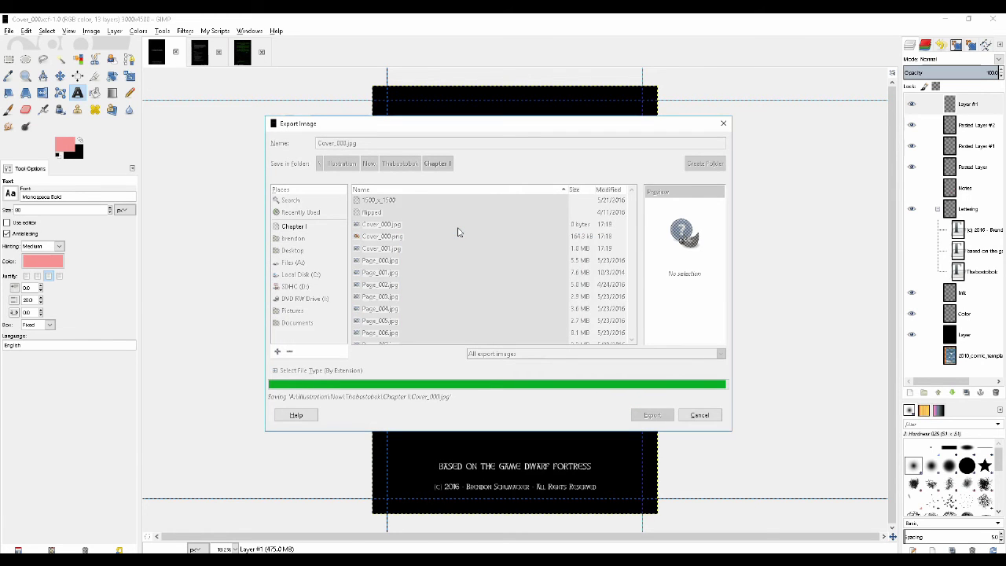
Export the green intro page as Page_000.jpg, replacing the old file with the JPEG options accepted.
left_click(244, 51)
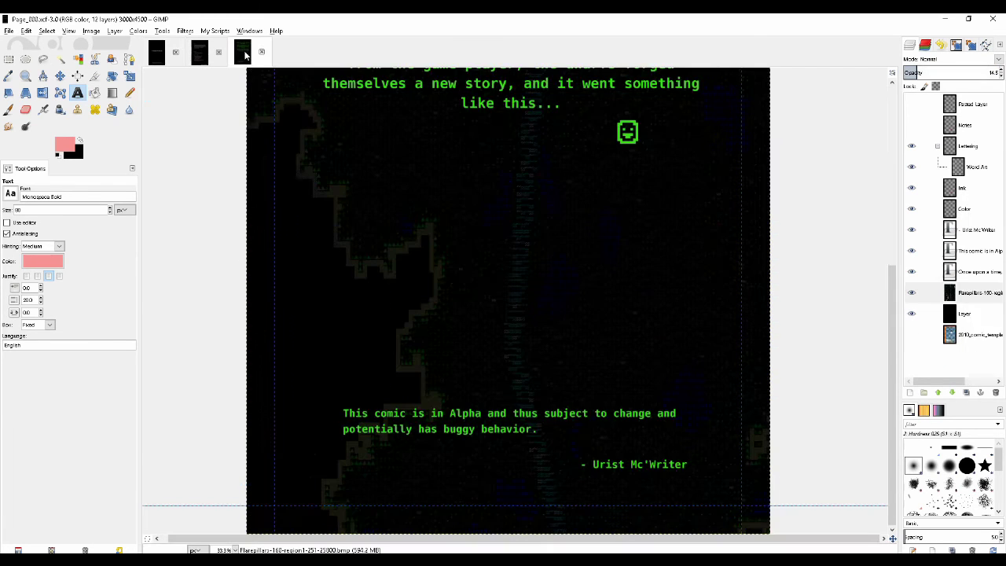
scroll(558, 276, "up", 5)
scroll(553, 246, "down", 1)
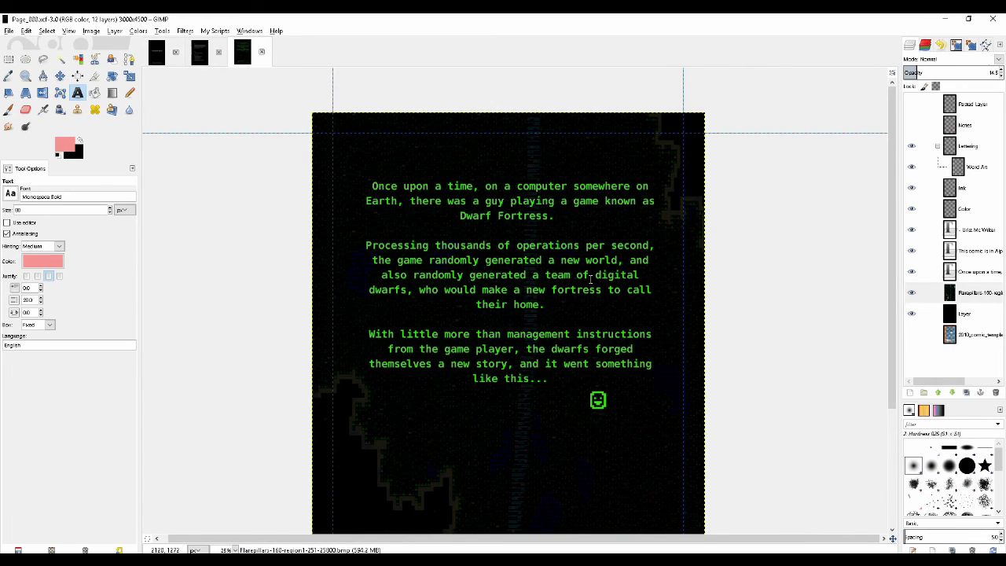
key("ctrl+shift+e")
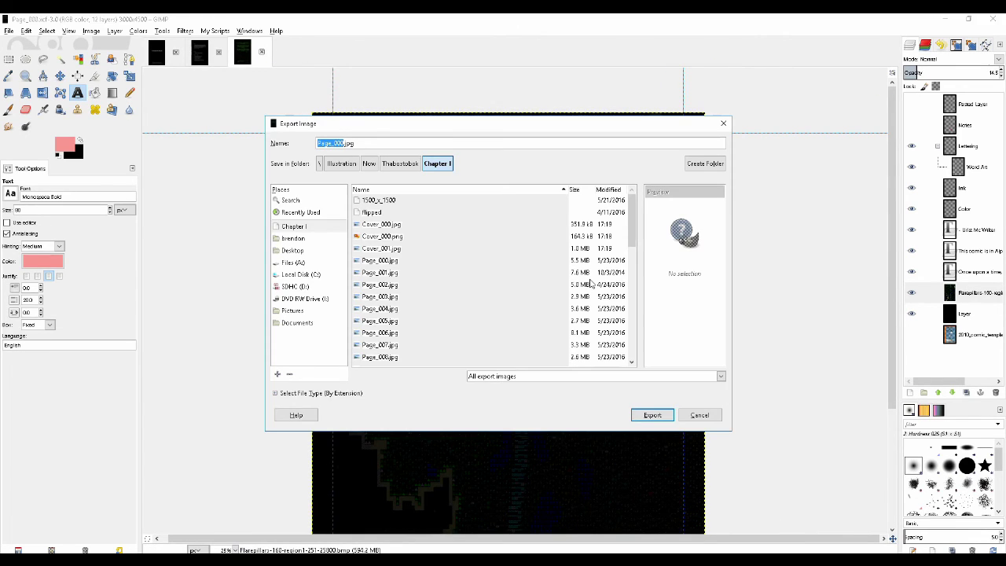
key("Return")
key("Return")
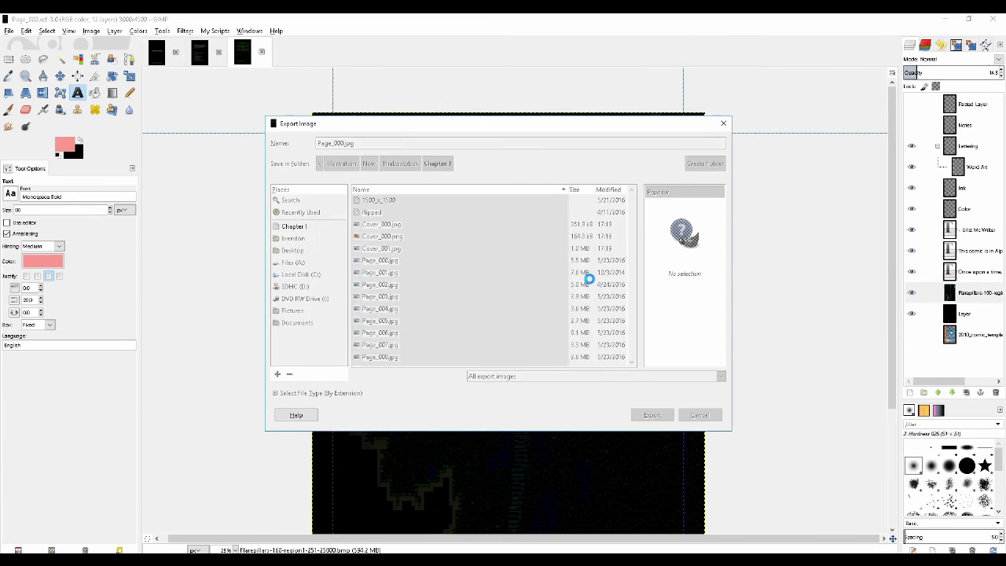
key("Return")
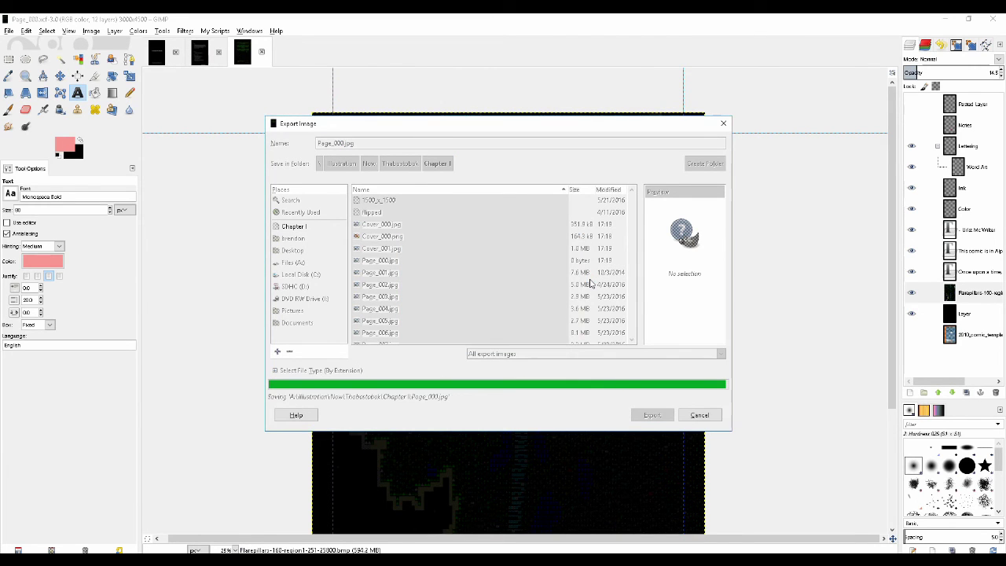
key("alt+Tab")
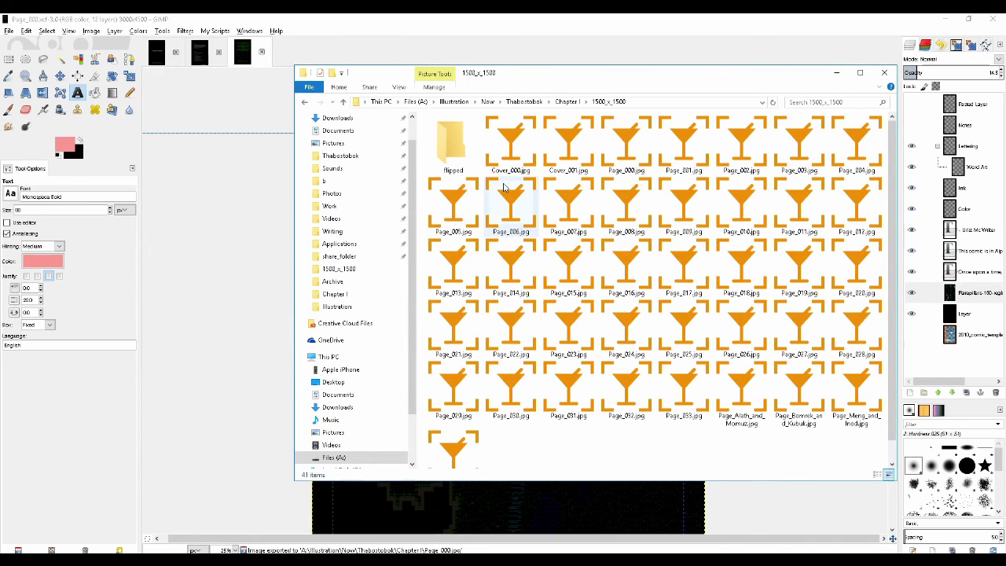
Return to the Chapter I folder and open Cover_000.jpg, the black THABOSTOBOK title cover, in nomacs.
left_click(566, 102)
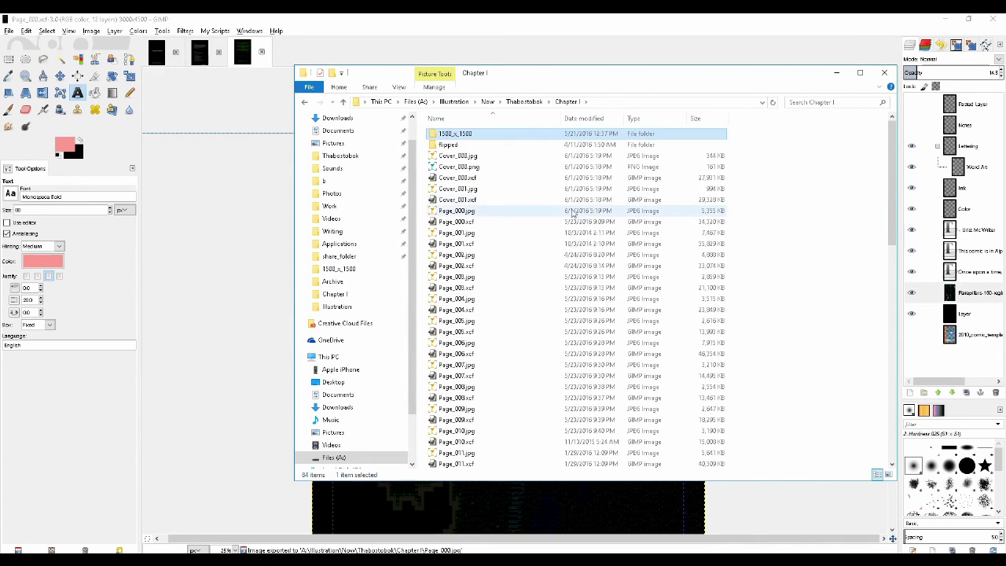
left_click(457, 155)
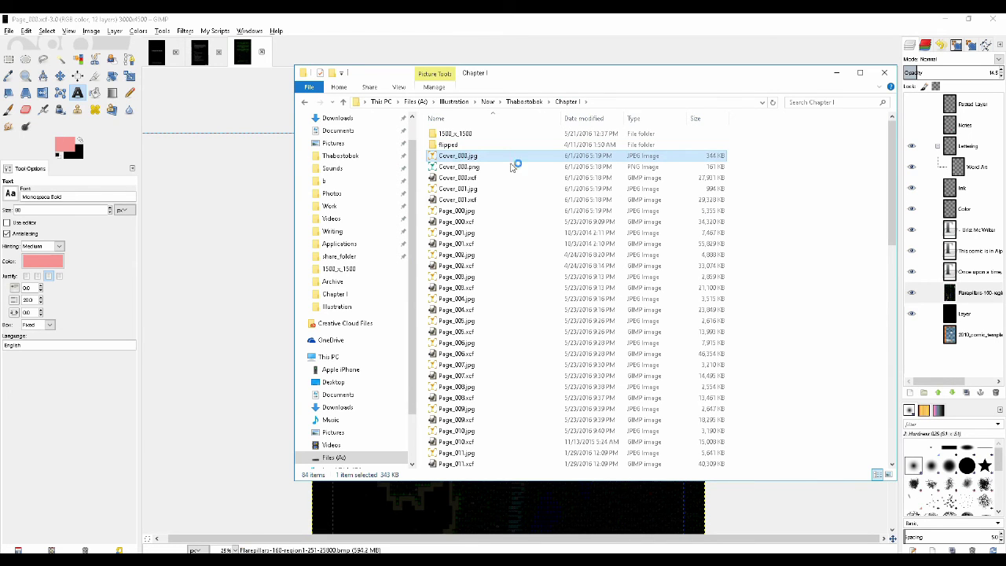
key("alt+Tab")
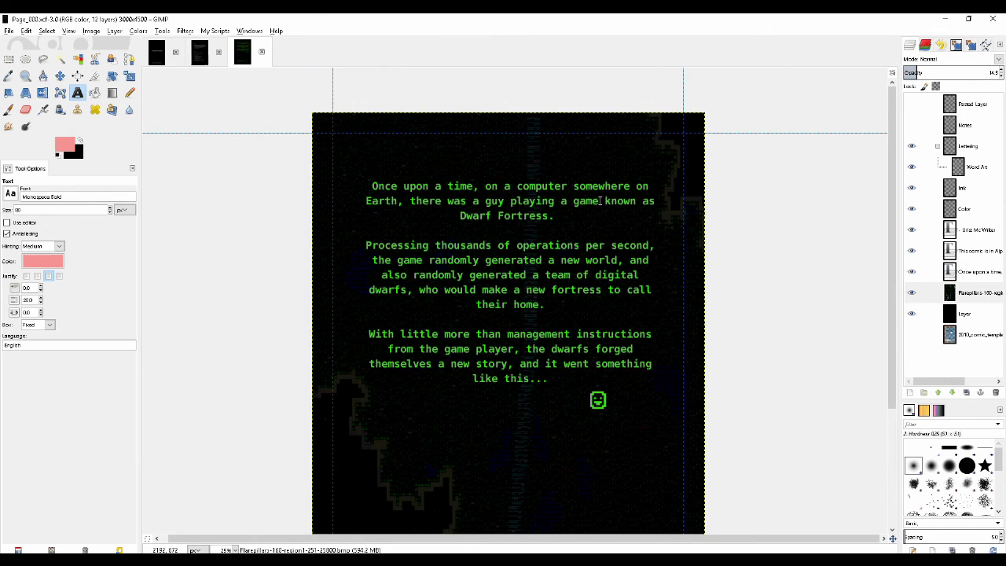
key("alt+Tab")
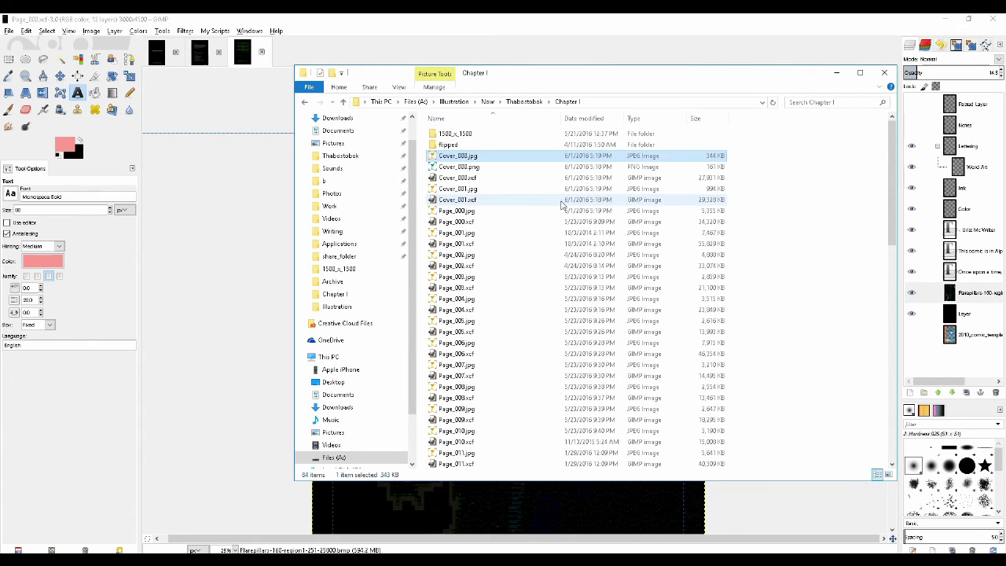
left_click(453, 168)
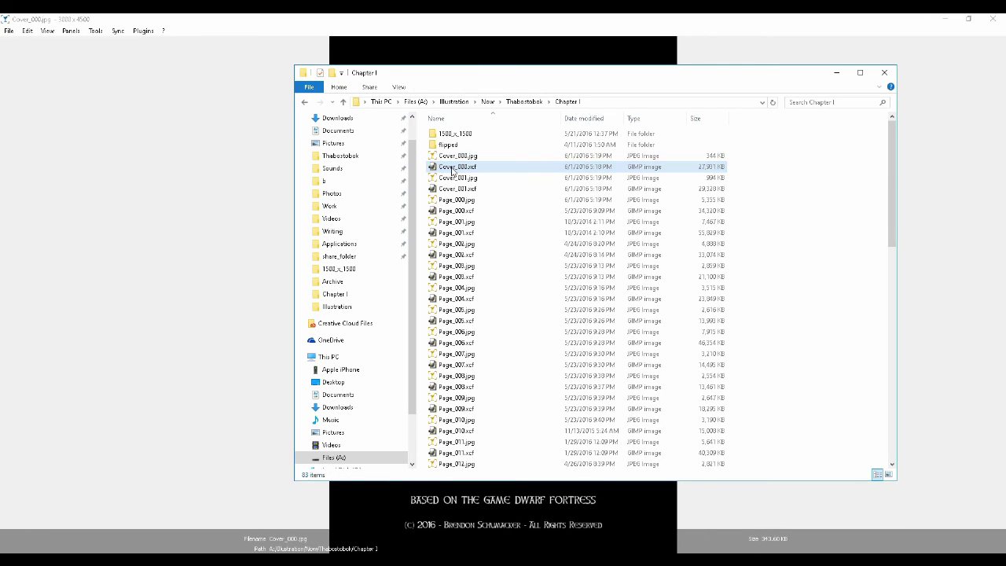
left_click(494, 27)
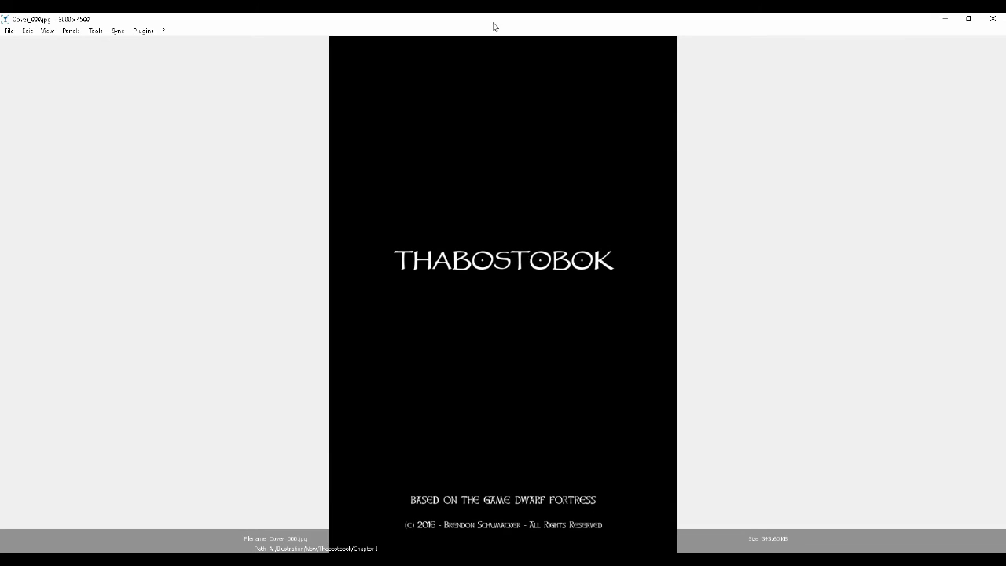
Flip between Cover_000.jpg and Cover_001.jpg, then advance to the green 'Once upon a time' Page_000.jpg.
key("Right")
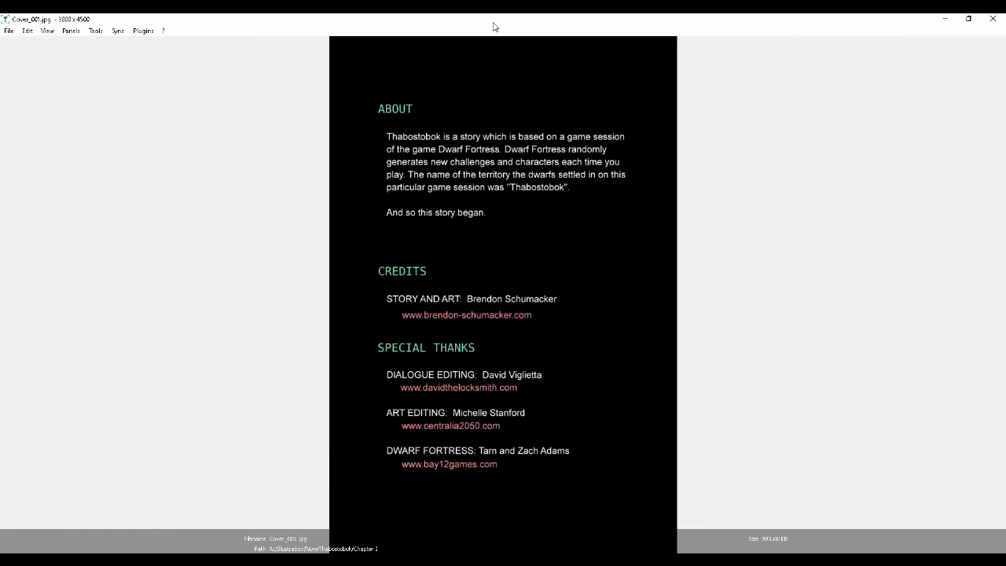
key("Left")
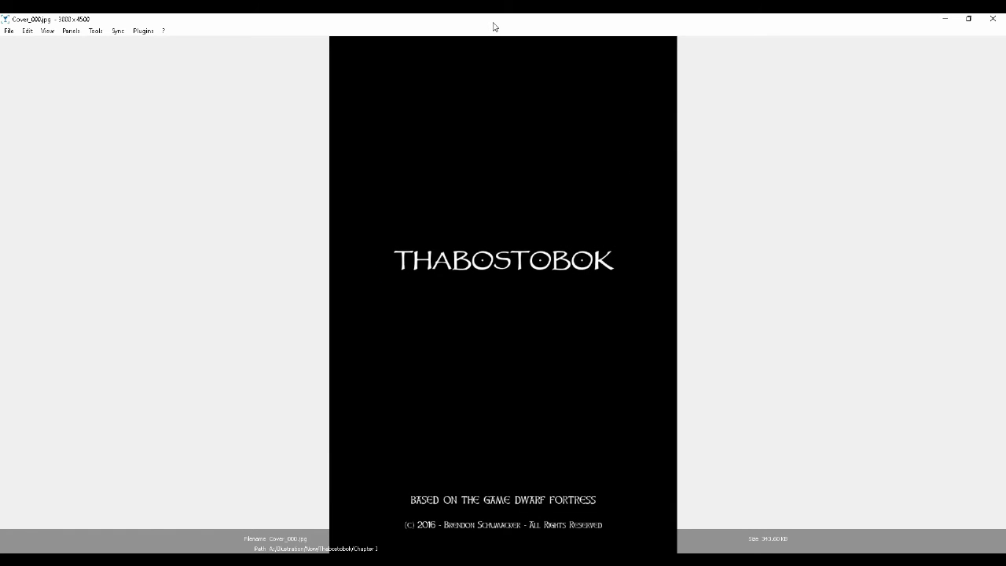
key("Right")
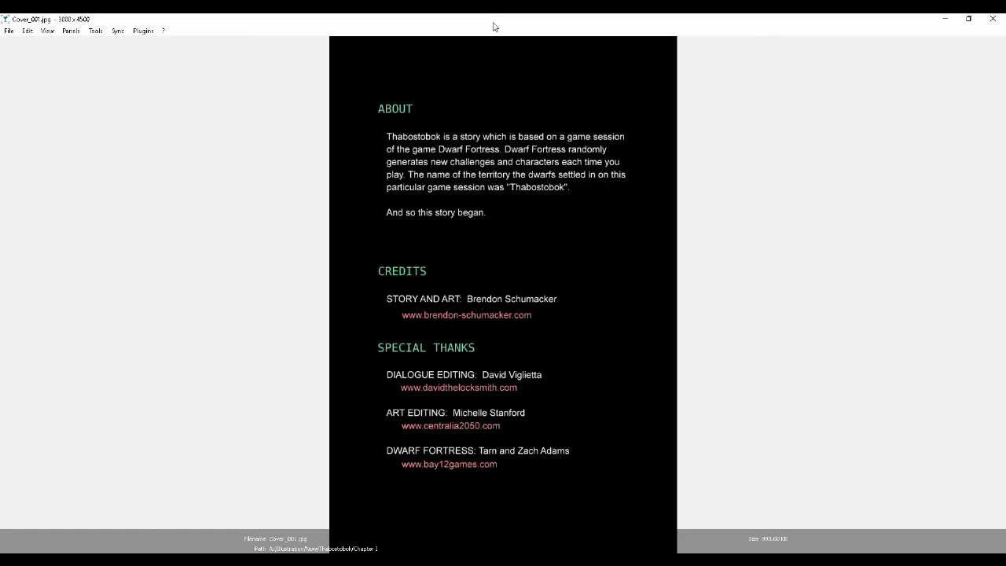
key("Left")
key("Right")
key("Right")
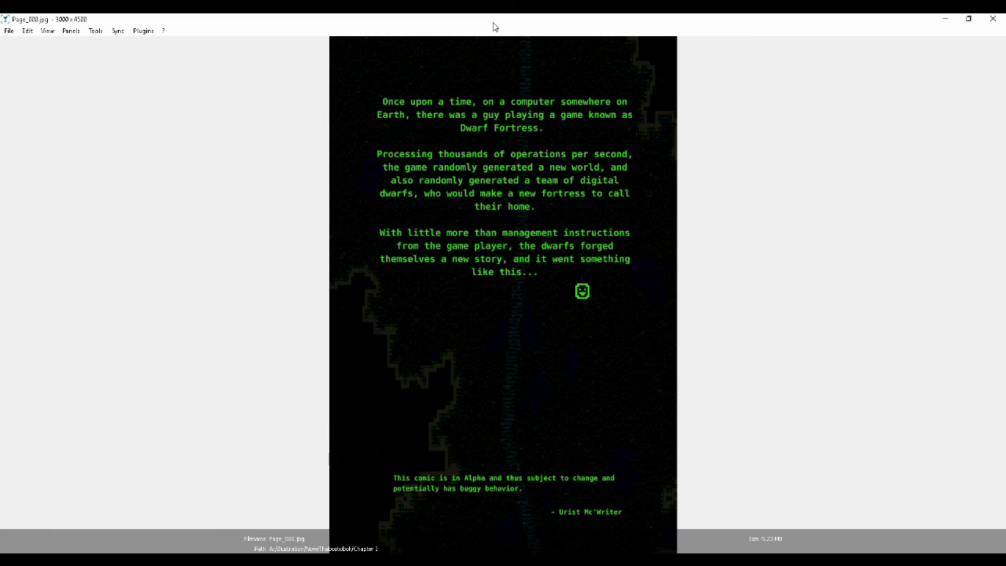
key("Left")
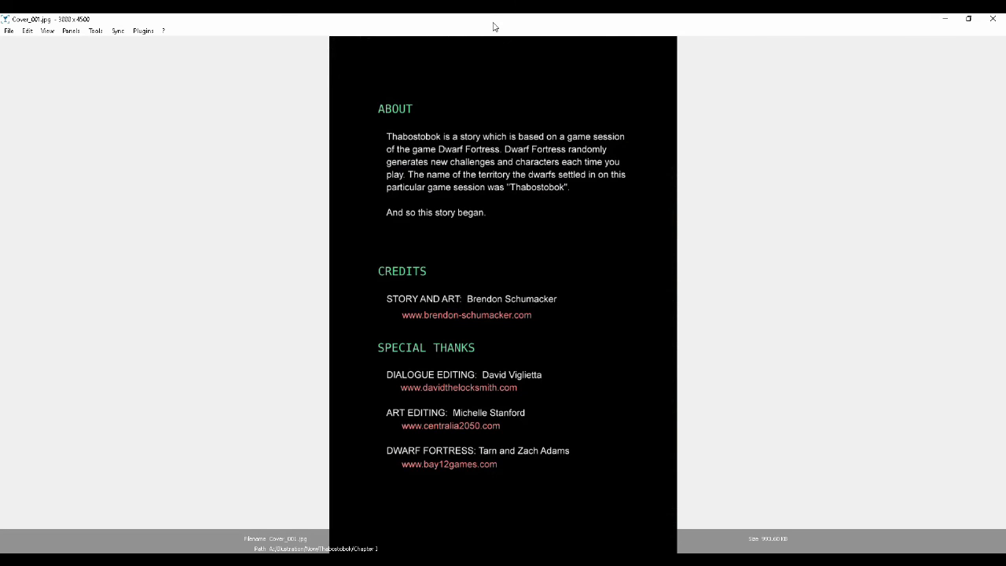
key("Right")
key("Left")
key("Right")
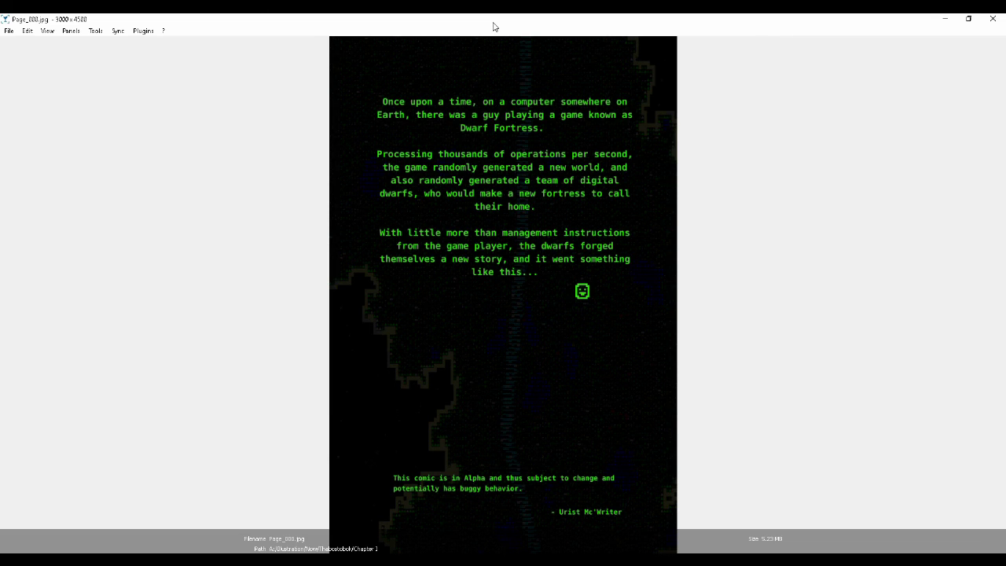
Page from the title cover past the credits and intro to the painted comic cover and following pages, then back.
key("Right")
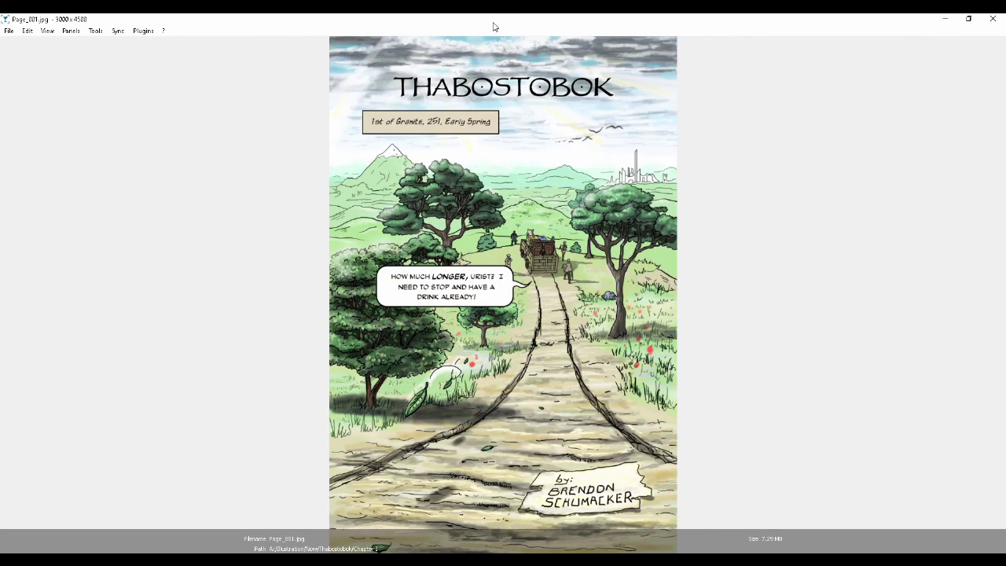
key("Left")
key("Left")
key("Left")
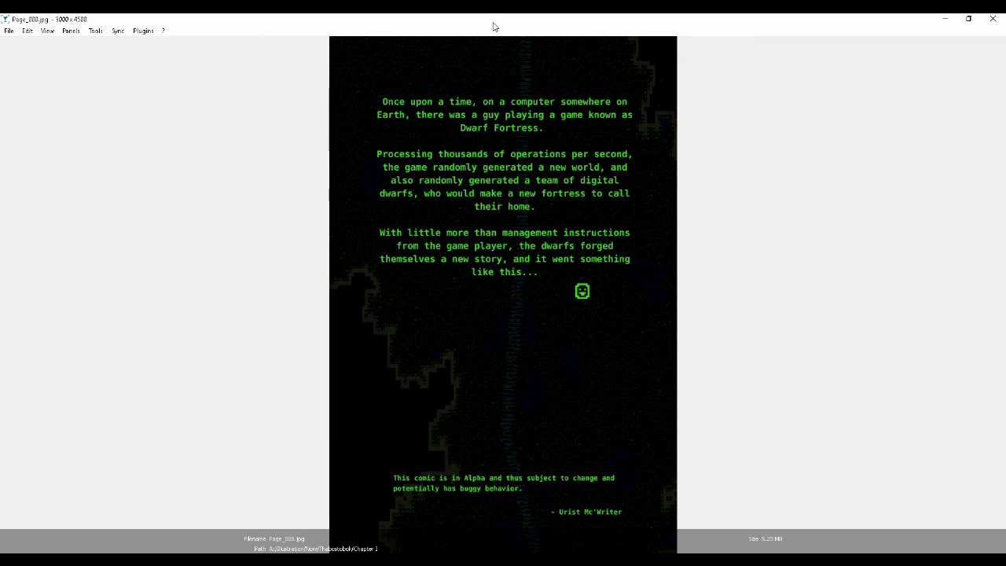
key("Right")
key("Right")
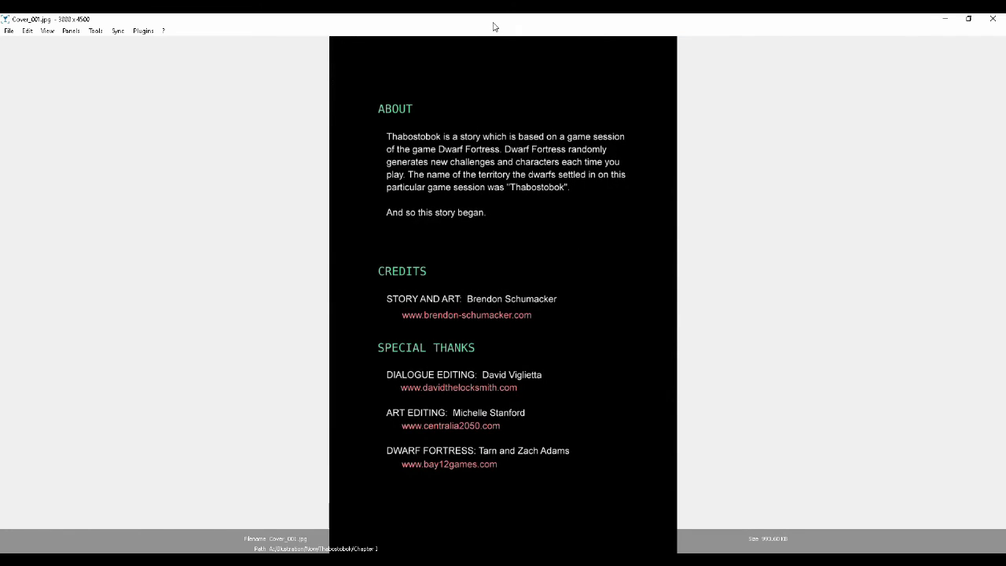
key("Right")
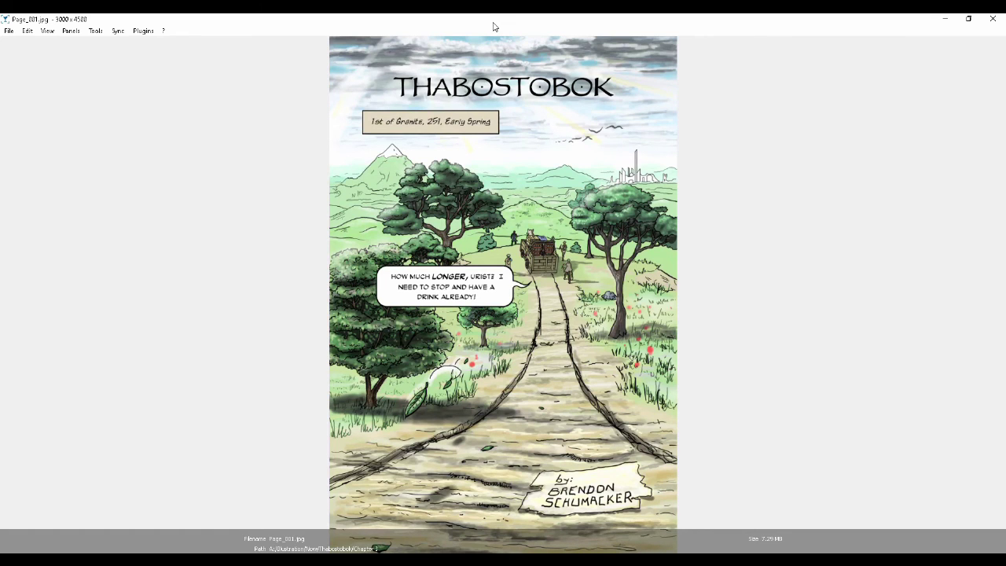
key("Right")
key("Right")
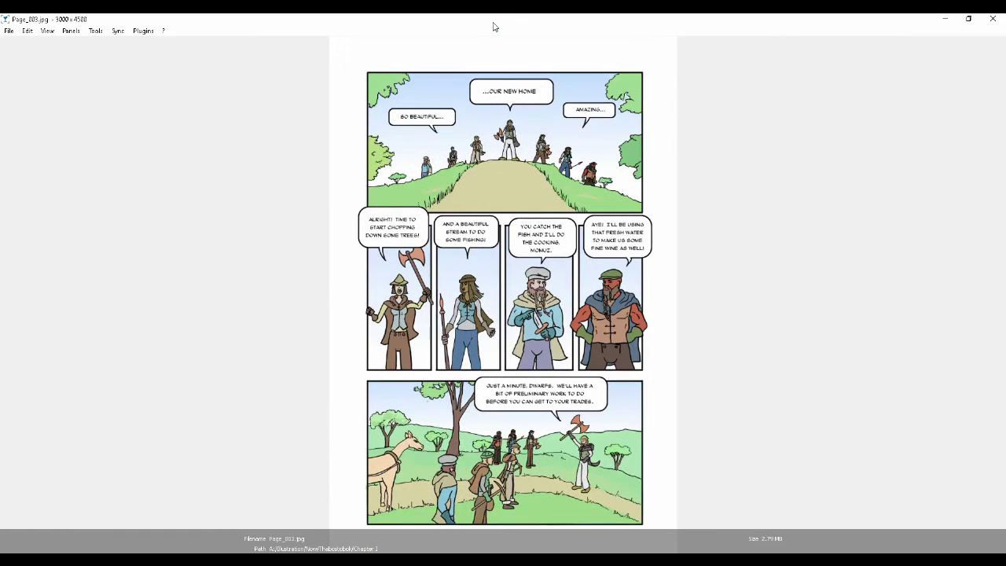
key("Right")
key("Right")
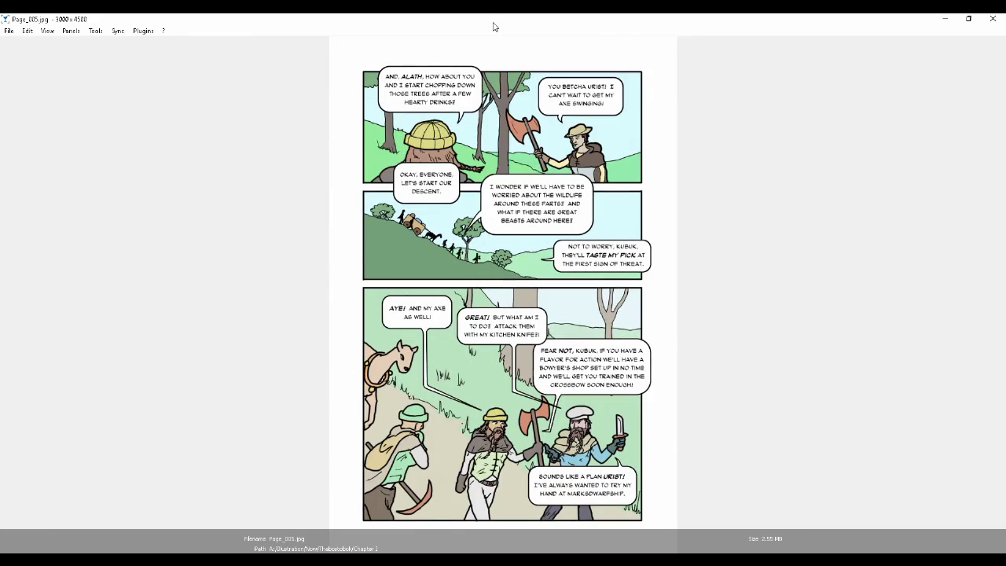
key("Left")
key("Left")
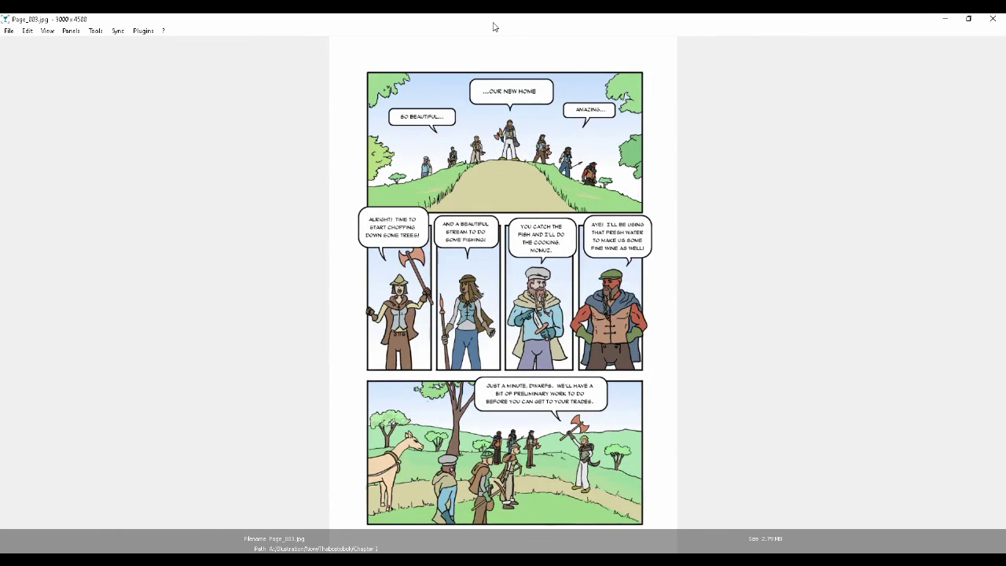
key("Left")
key("Left")
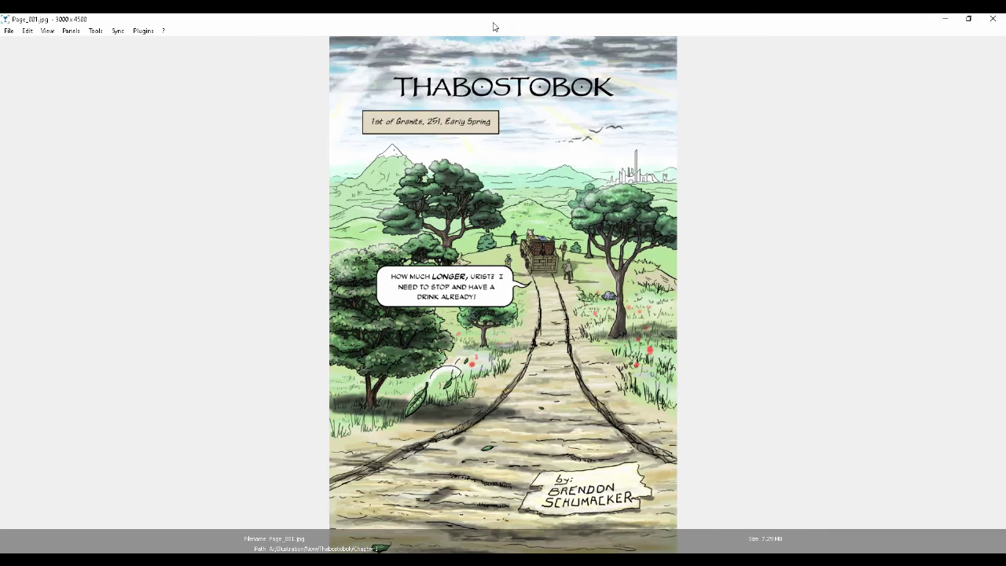
key("Left")
Browse the comic pages again, then step back through About/Credits to the Cover_000.jpg title cover.
key("Right")
key("Right")
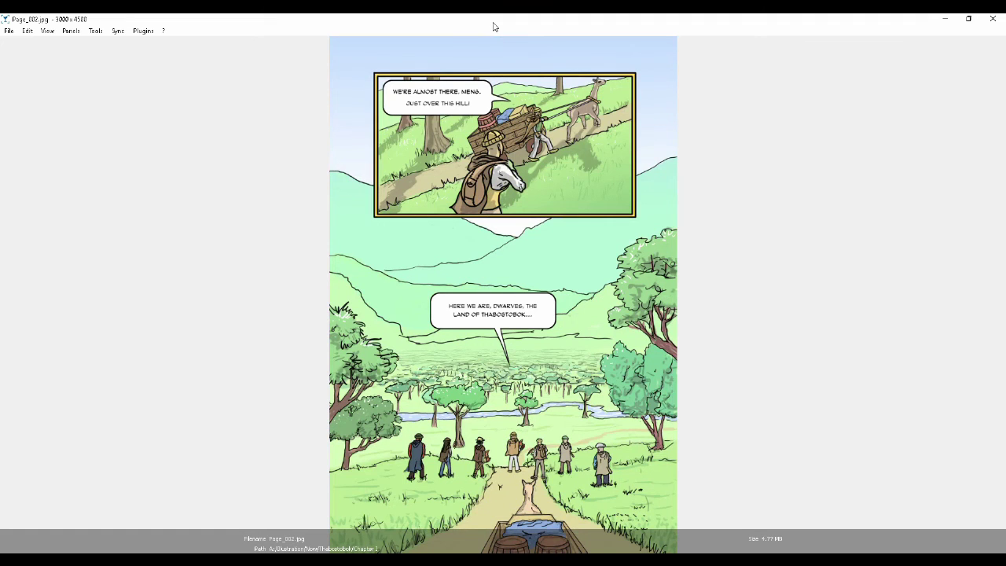
key("Left")
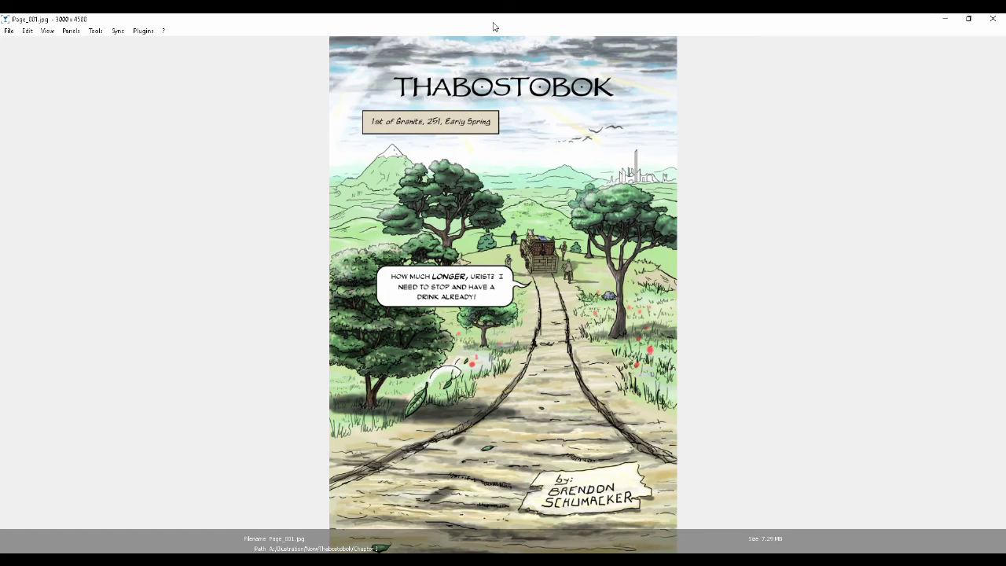
key("Right")
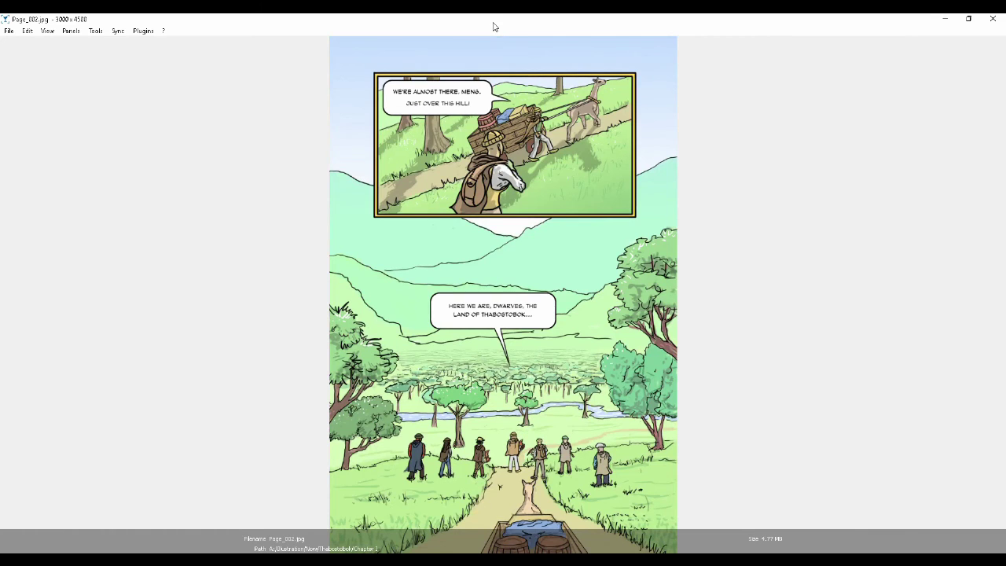
key("Right")
key("Right")
key("Left")
key("Left")
key("Left")
key("Left")
key("Left")
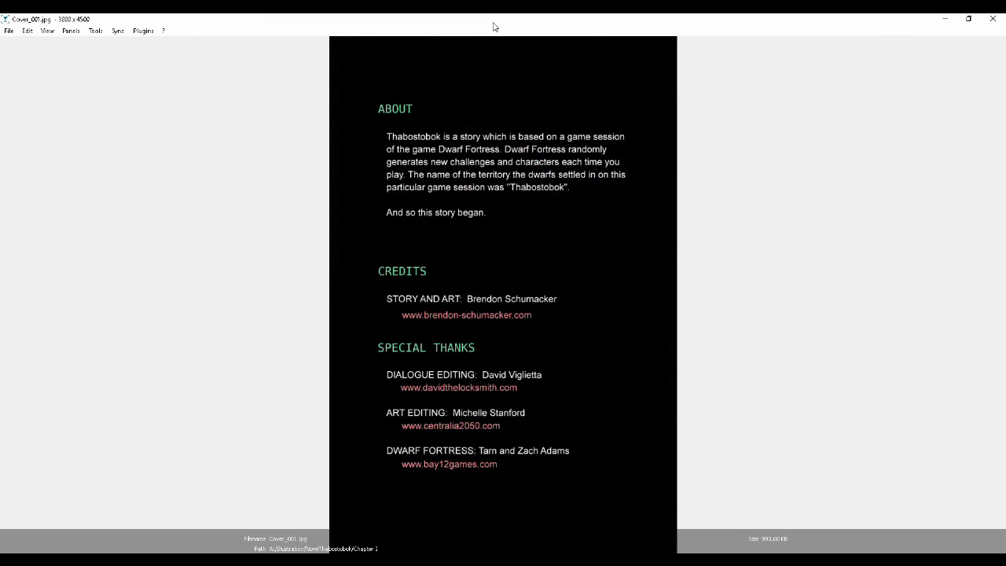
key("Left")
key("Left")
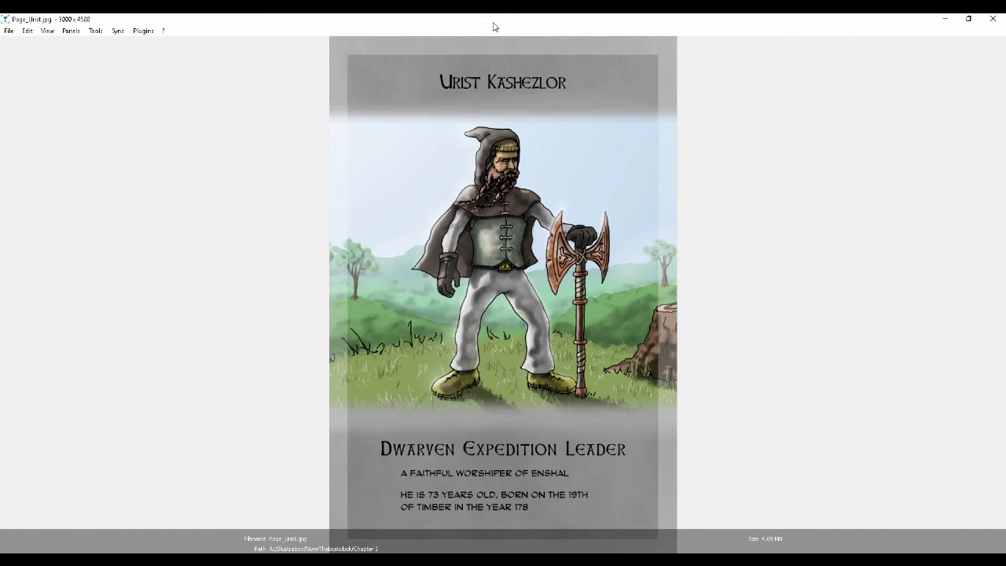
key("Right")
key("Right")
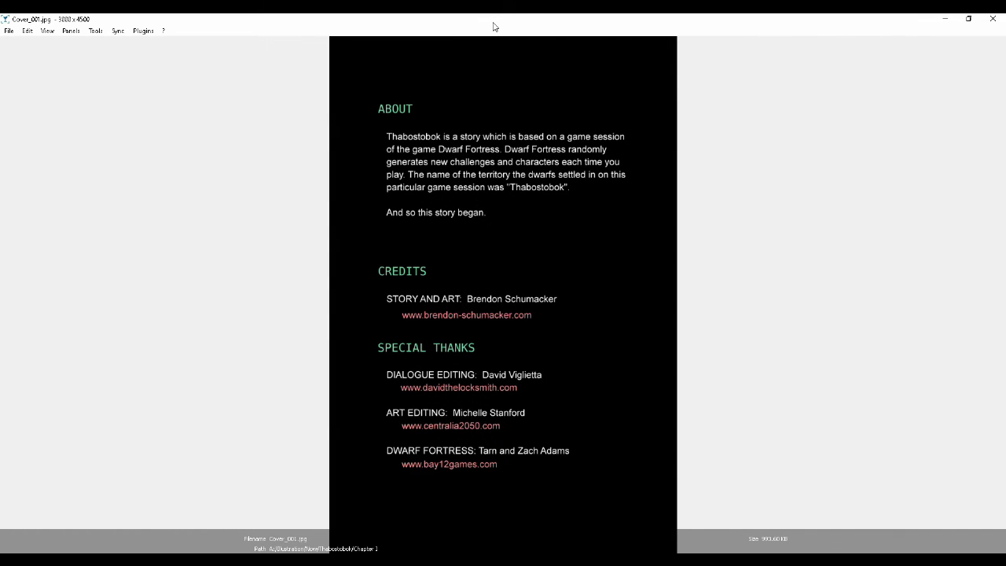
key("Right")
key("Right")
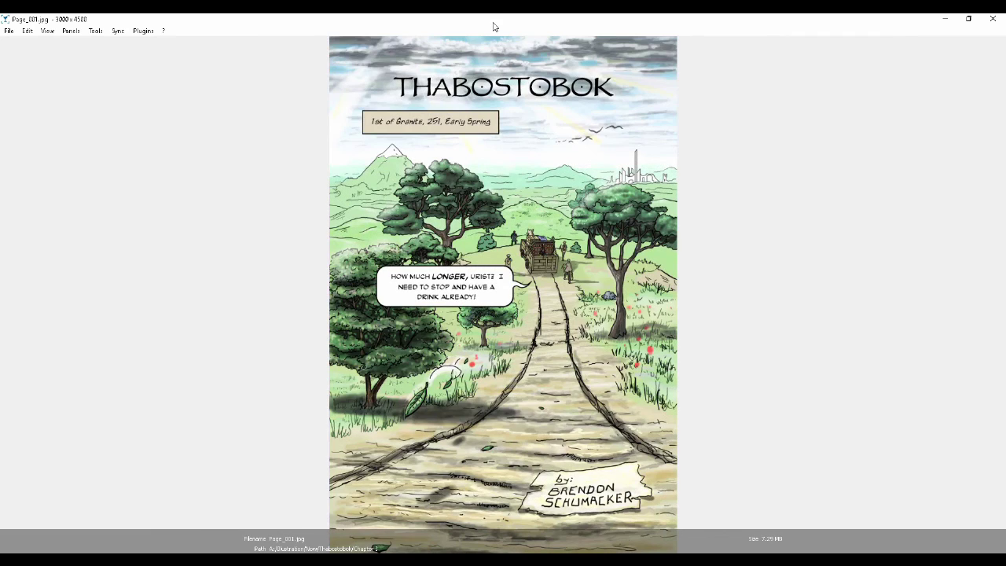
key("Left")
key("Left")
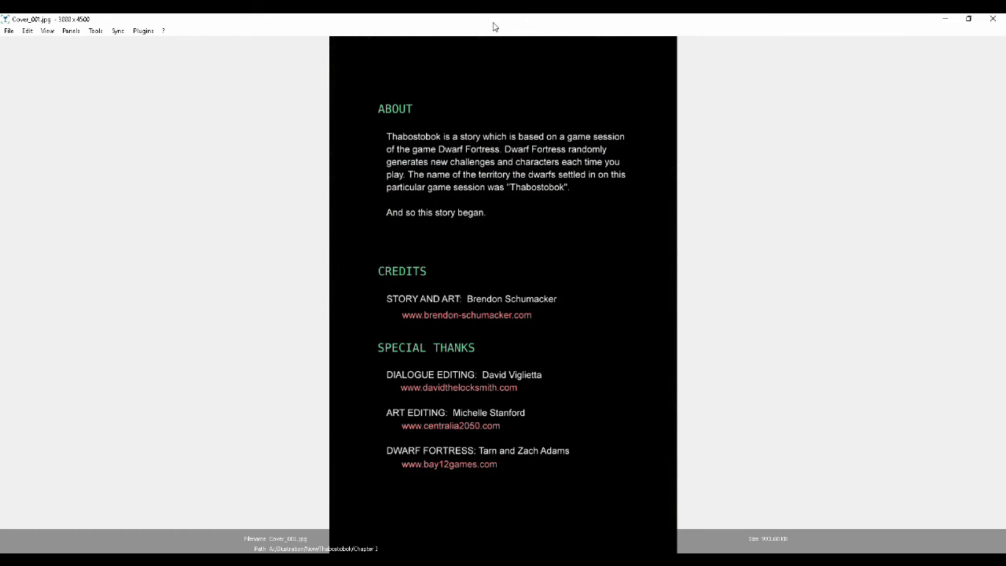
key("Left")
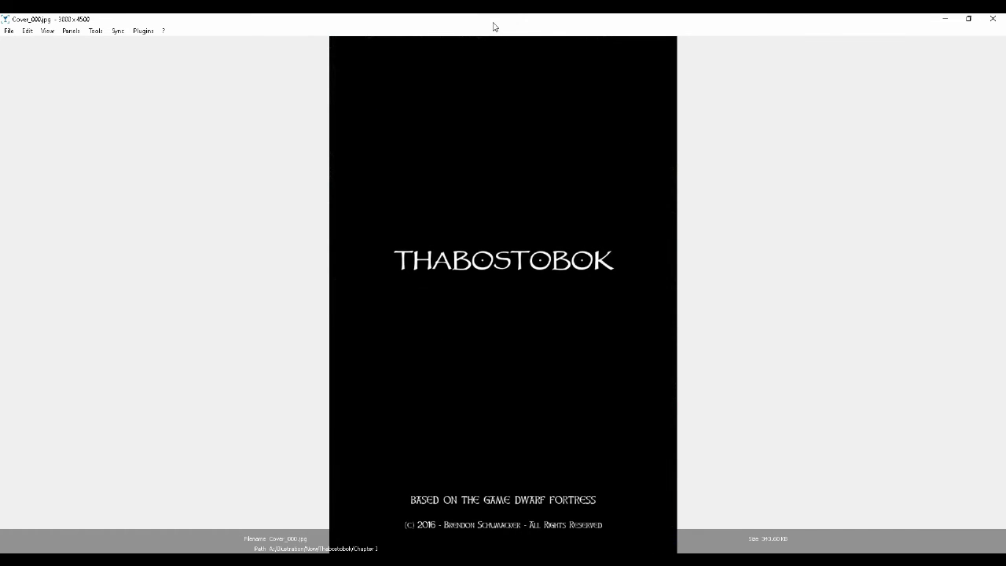